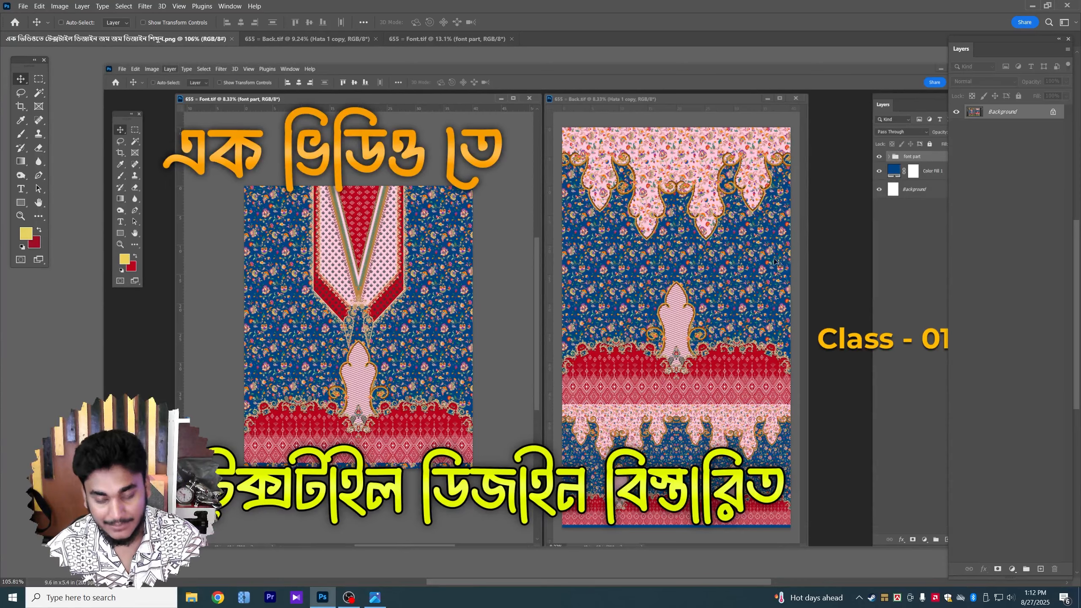
Examine the finished front design in 655 ~ Font.tif and the back design in 655 ~ Back.tif
key("ctrl+1")
left_click(447, 39)
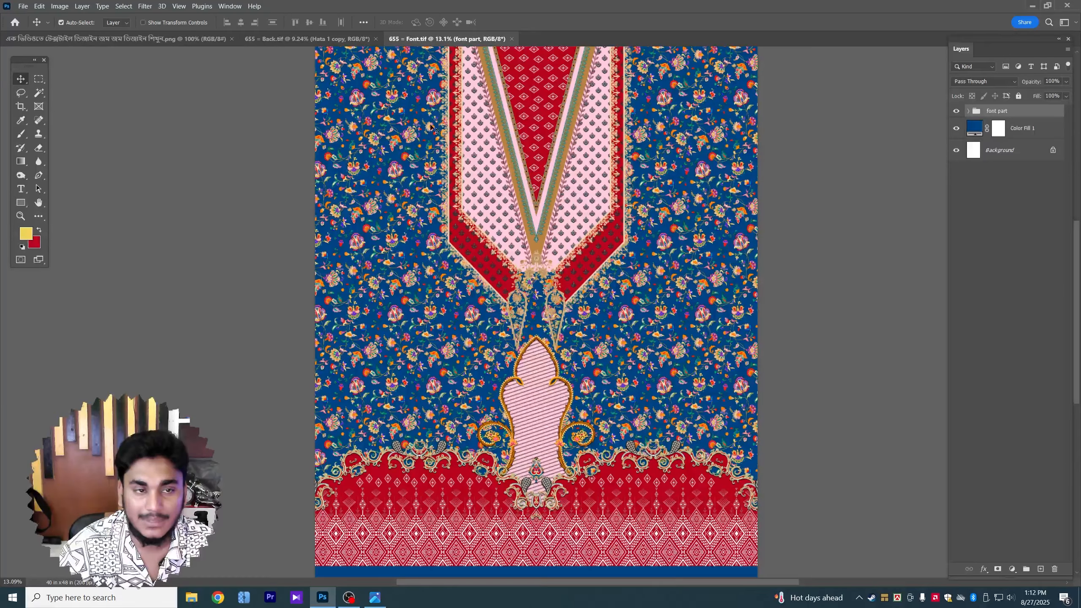
left_click(346, 38)
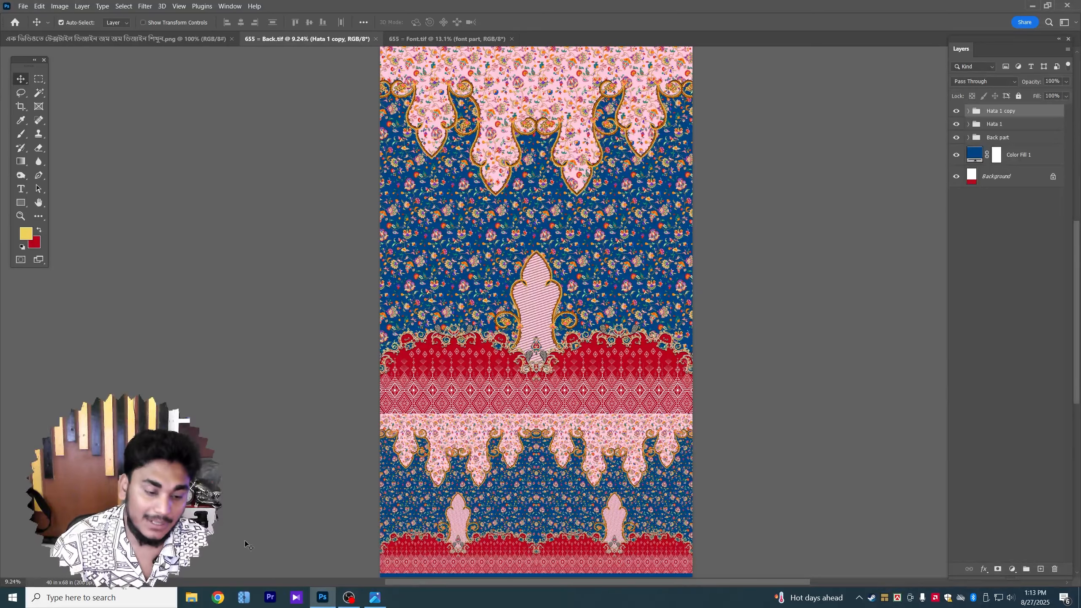
left_click(191, 598)
left_click(1077, 4)
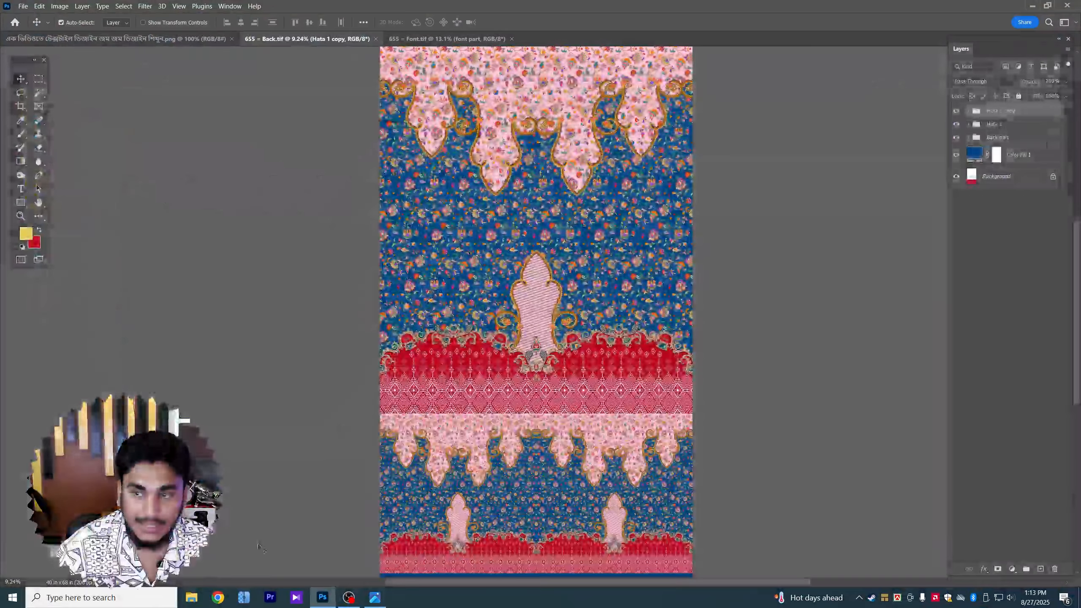
Switch to Chrome with the studio's profile, open YouTube and go to the signed-in account's own channel page
left_click(218, 597)
scroll(596, 384, "down", 3)
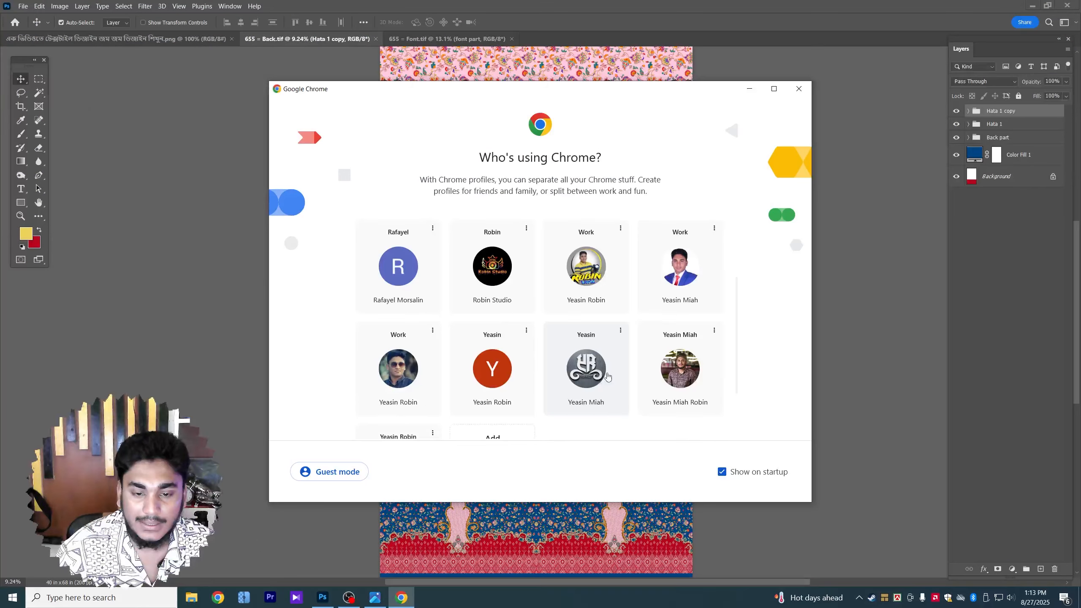
left_click(492, 260)
left_click(77, 53)
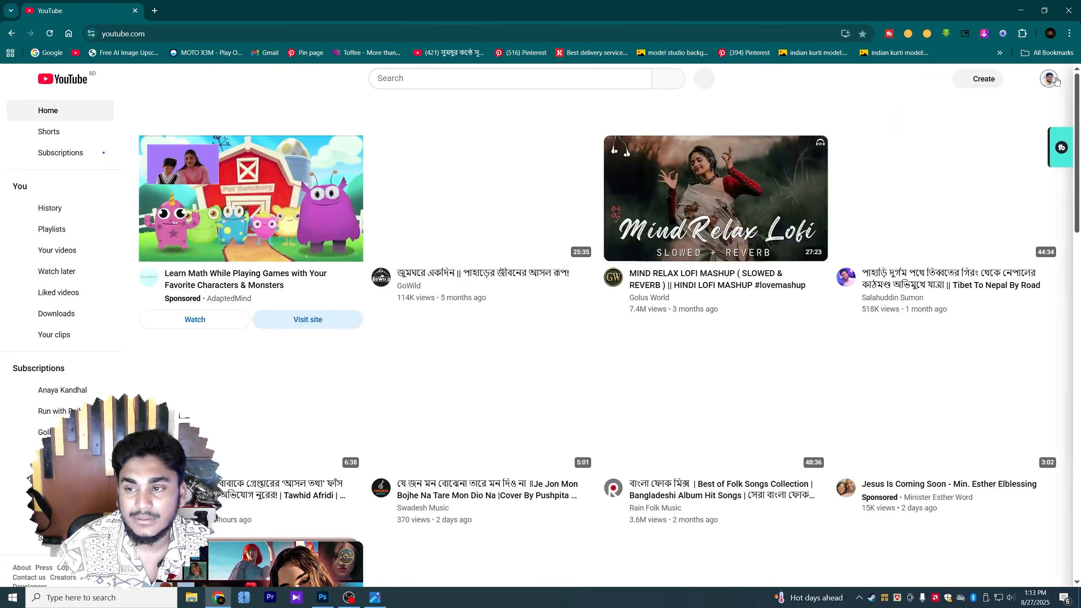
left_click(1049, 79)
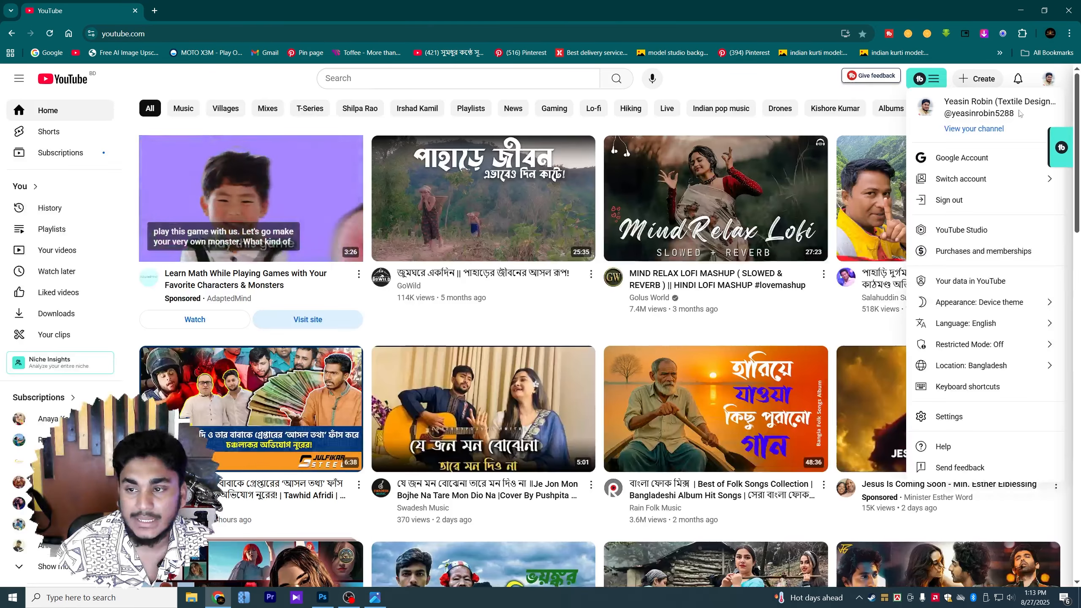
left_click(974, 129)
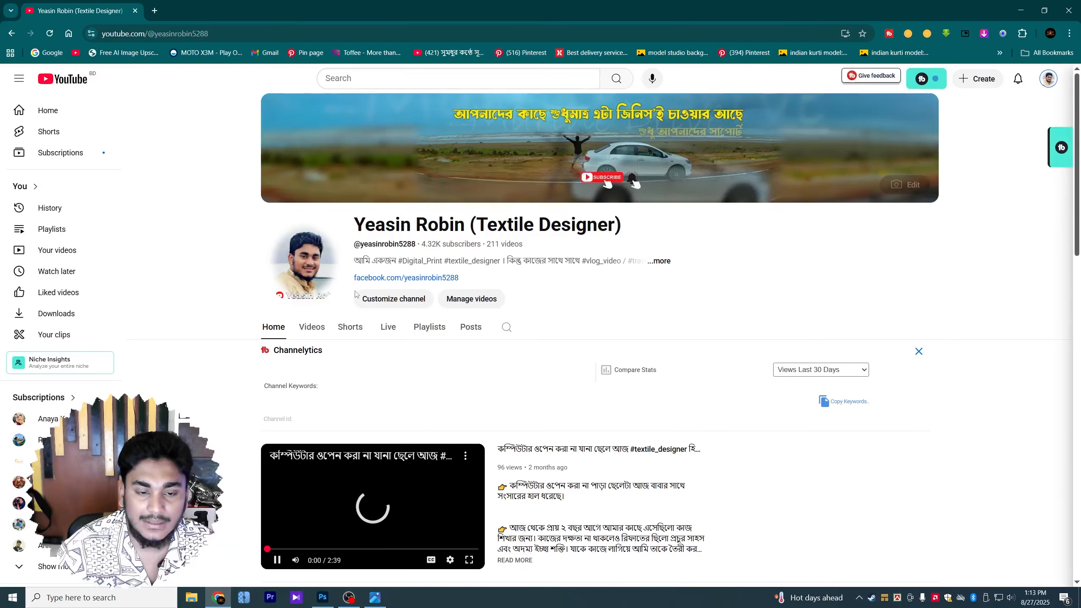
Look through the channel's latest uploaded videos for the textile design course lessons
left_click(312, 327)
scroll(243, 339, "down", 5)
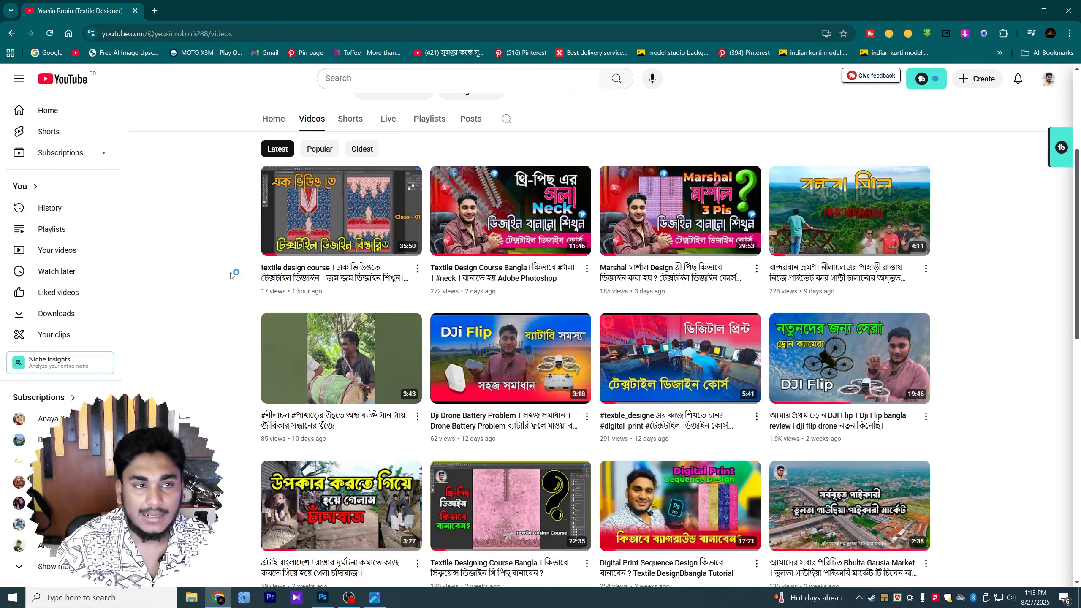
scroll(203, 257, "up", 1)
scroll(203, 257, "down", 1)
scroll(202, 257, "up", 2)
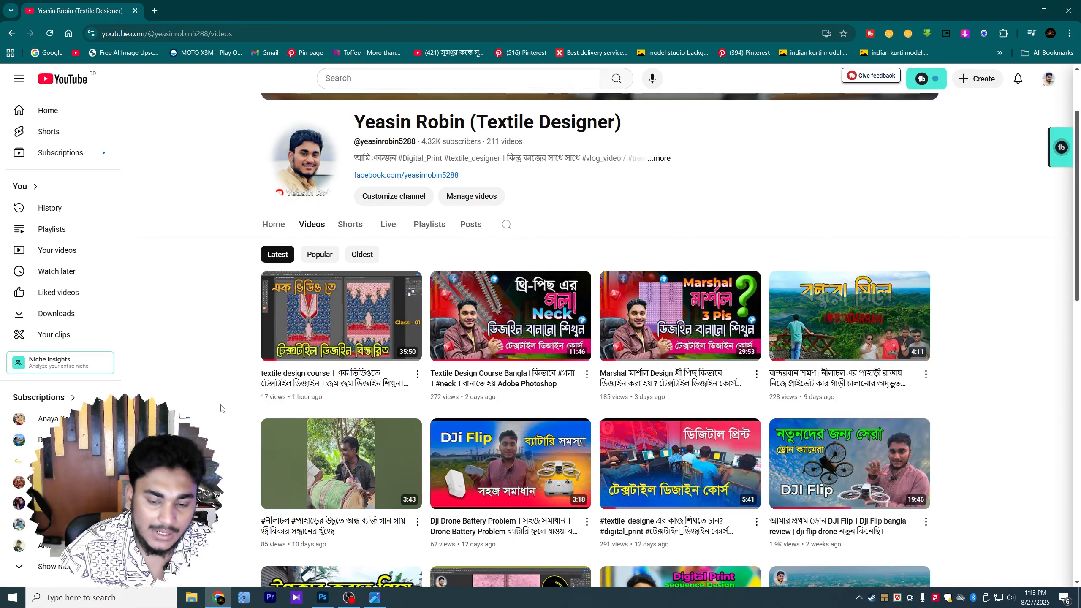
scroll(225, 396, "up", 2)
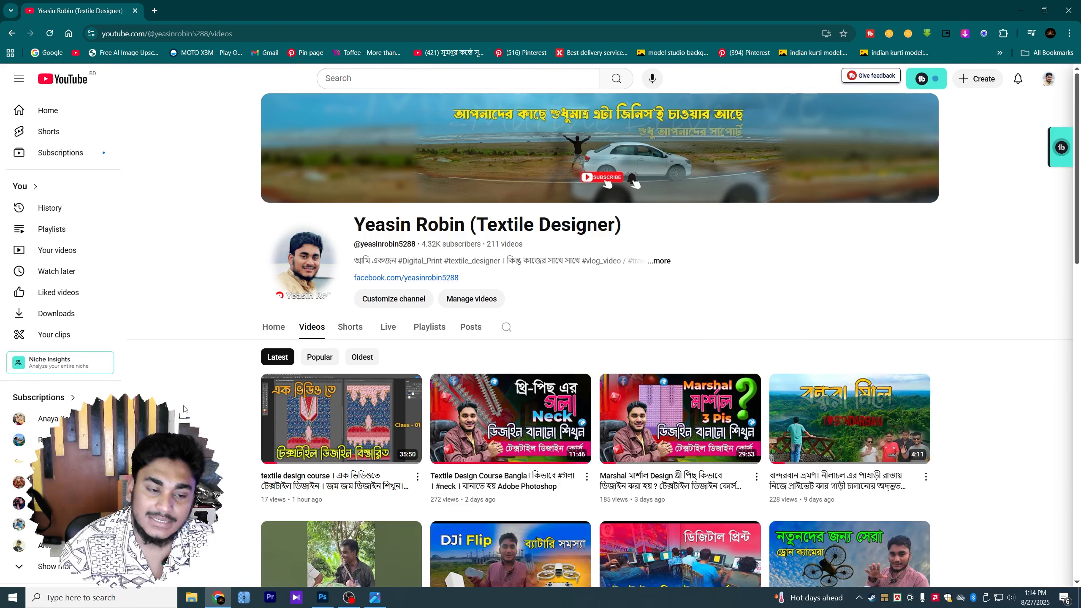
Switch back to Photoshop and bring up the settings for a new document
left_click(322, 597)
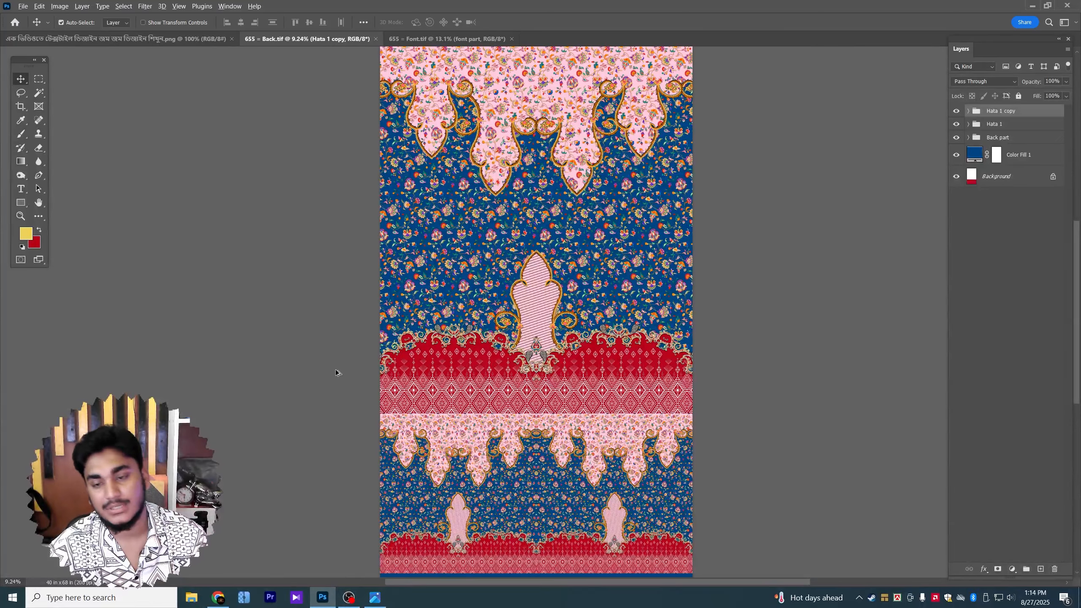
scroll(335, 369, "down", 1)
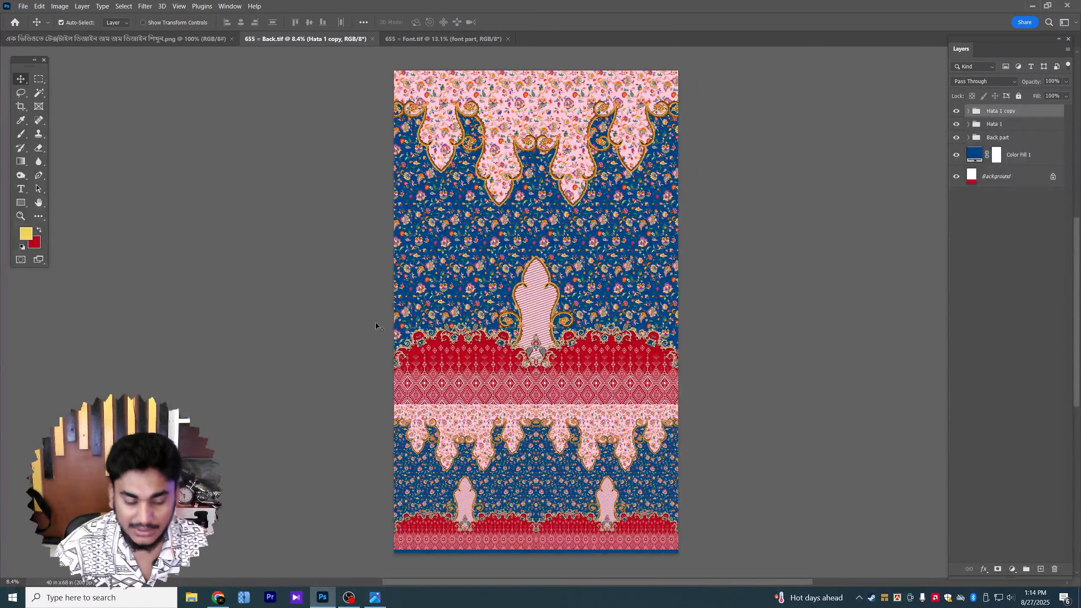
key("ctrl+n")
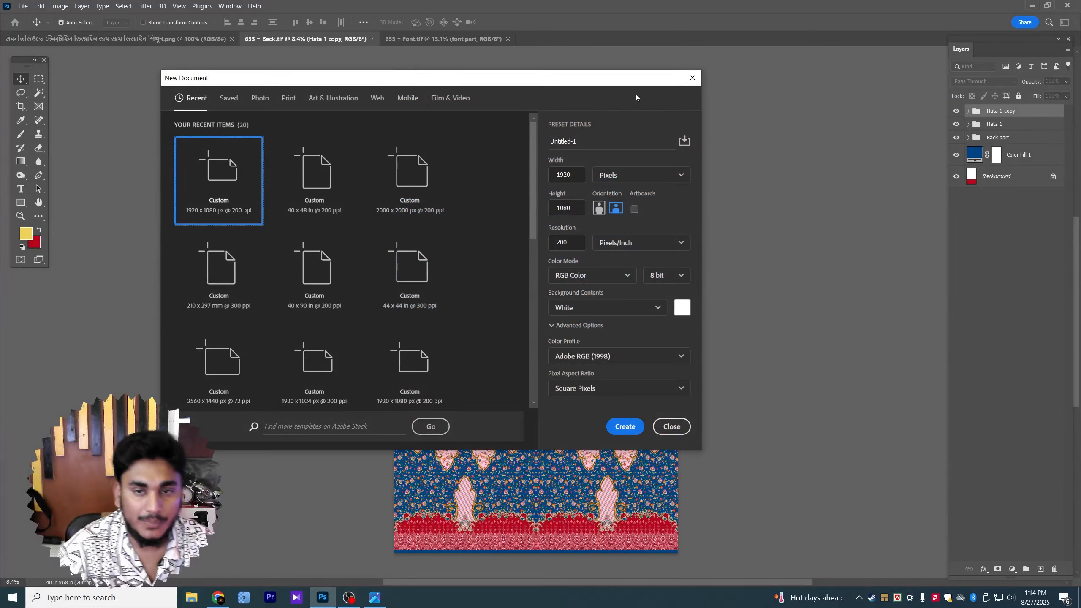
left_click(696, 84)
left_click(23, 6)
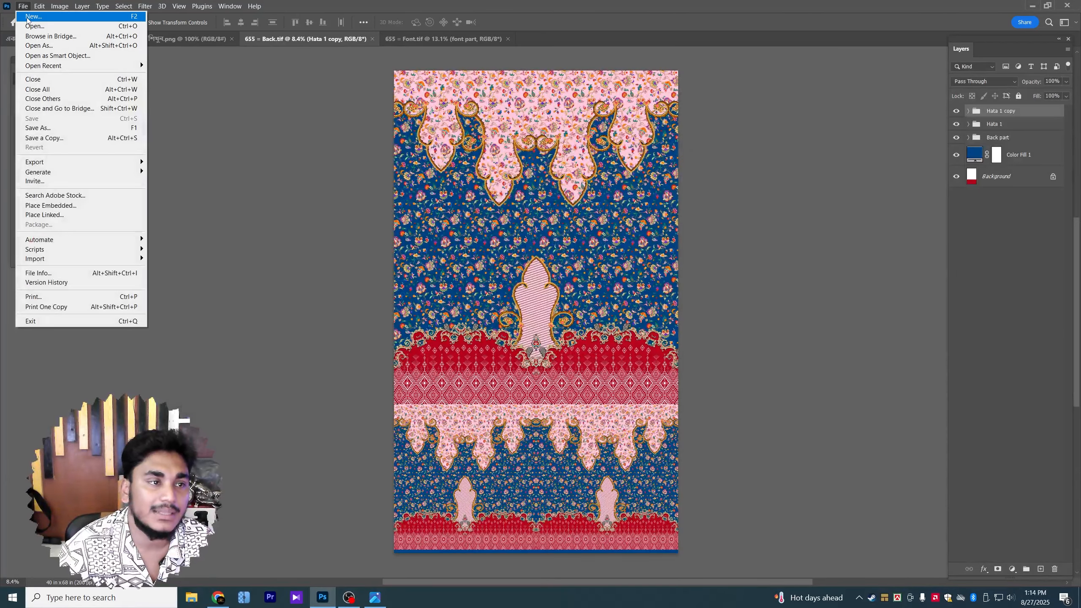
left_click(30, 17)
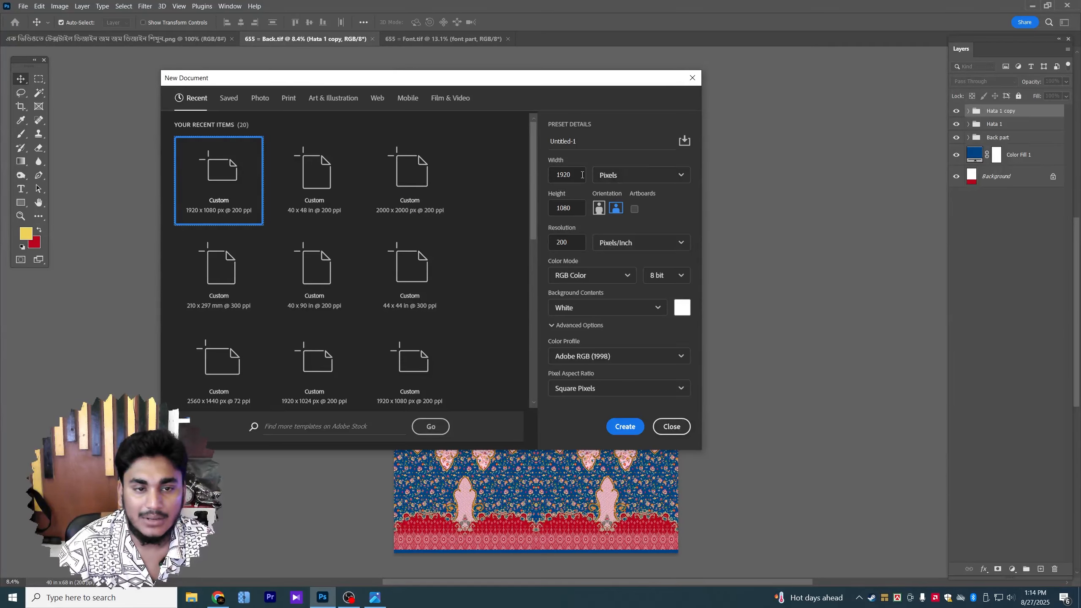
Set the new document's units to inches, with a width of 40 and a height of 90
left_click(652, 176)
left_click(608, 210)
left_click(550, 175)
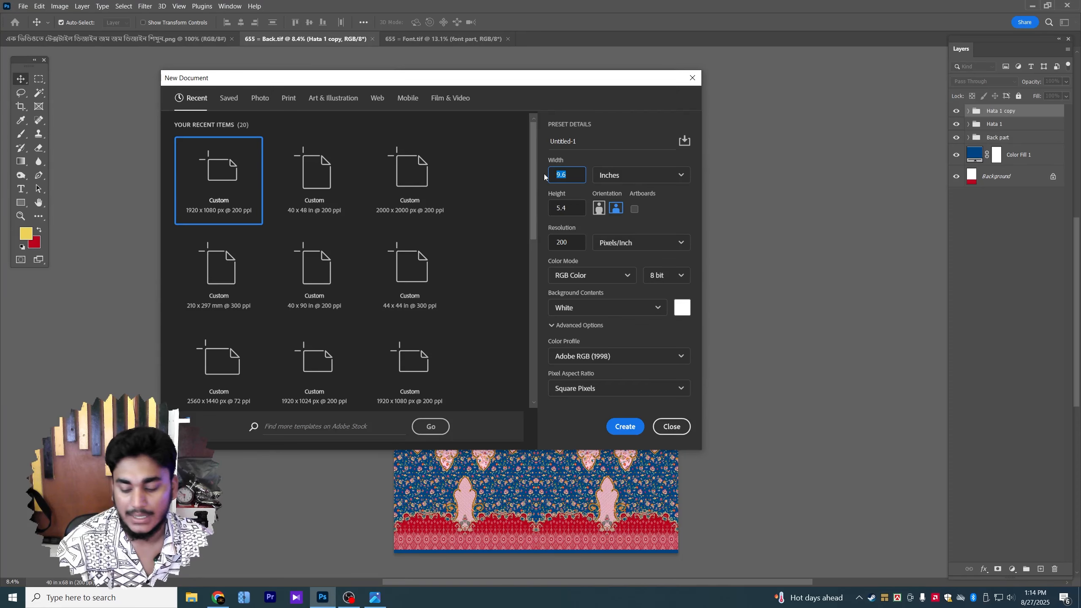
type("40")
key("Tab")
key("Tab")
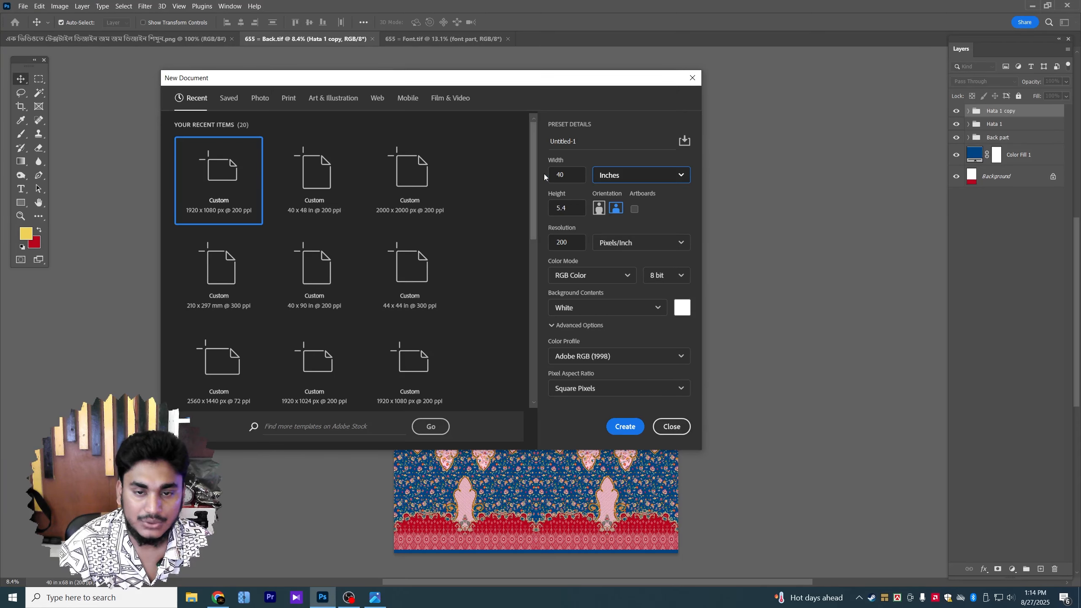
type("90")
Create the document at 200 pixels/inch in RGB Color with the Adobe RGB (1998) profile and square pixels
left_click(562, 229)
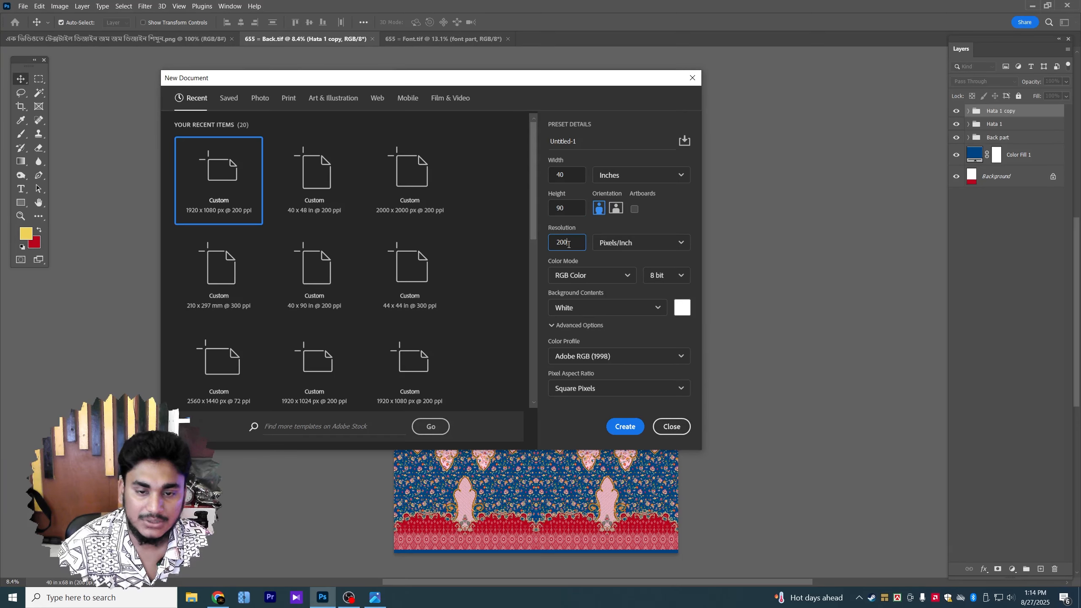
left_click(592, 275)
left_click(586, 329)
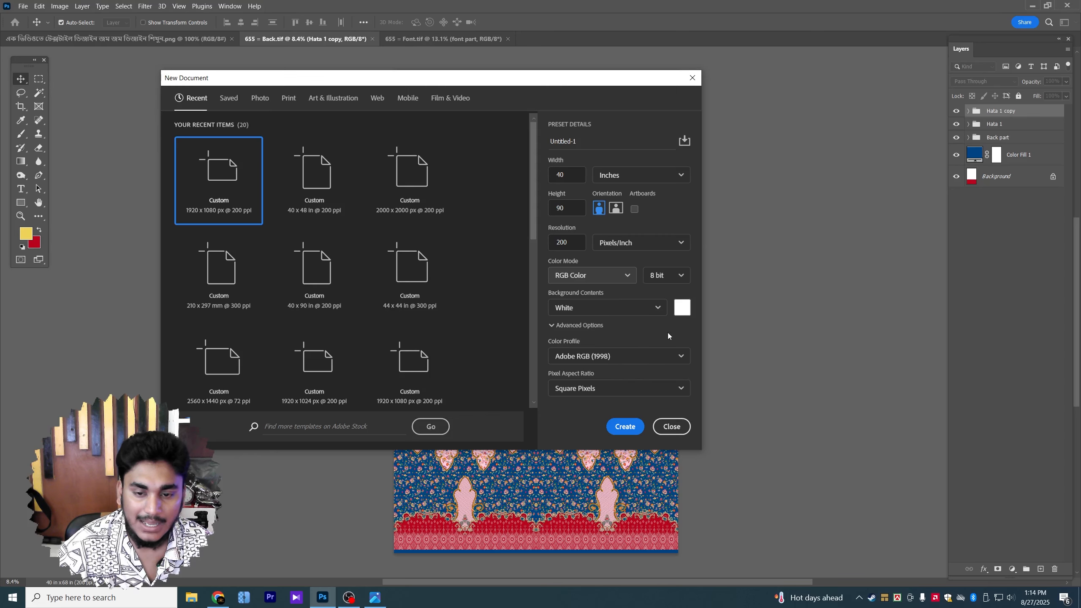
left_click(584, 355)
left_click(570, 384)
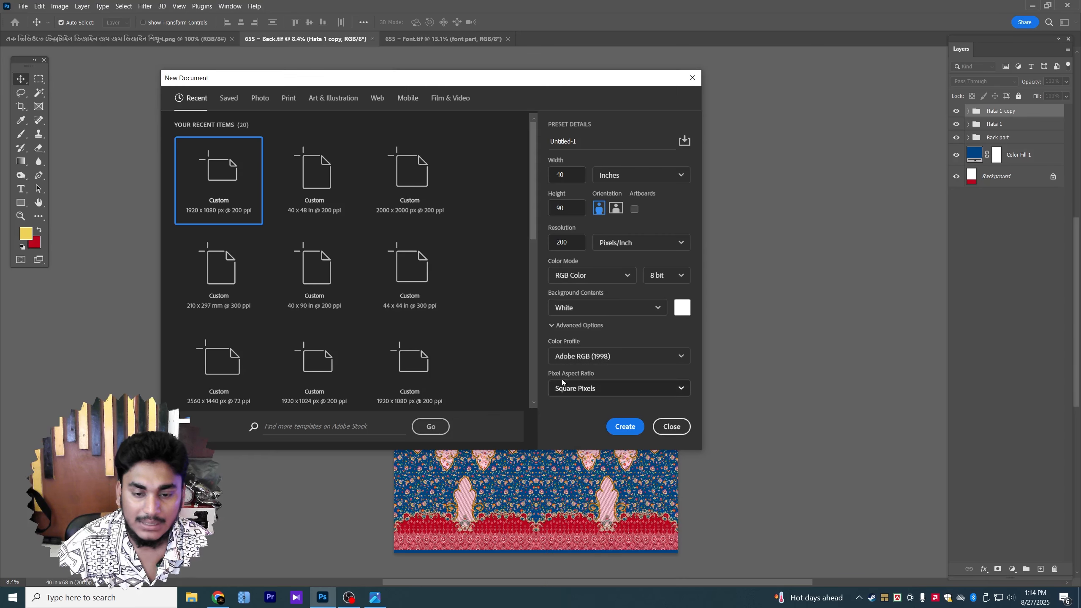
left_click(625, 427)
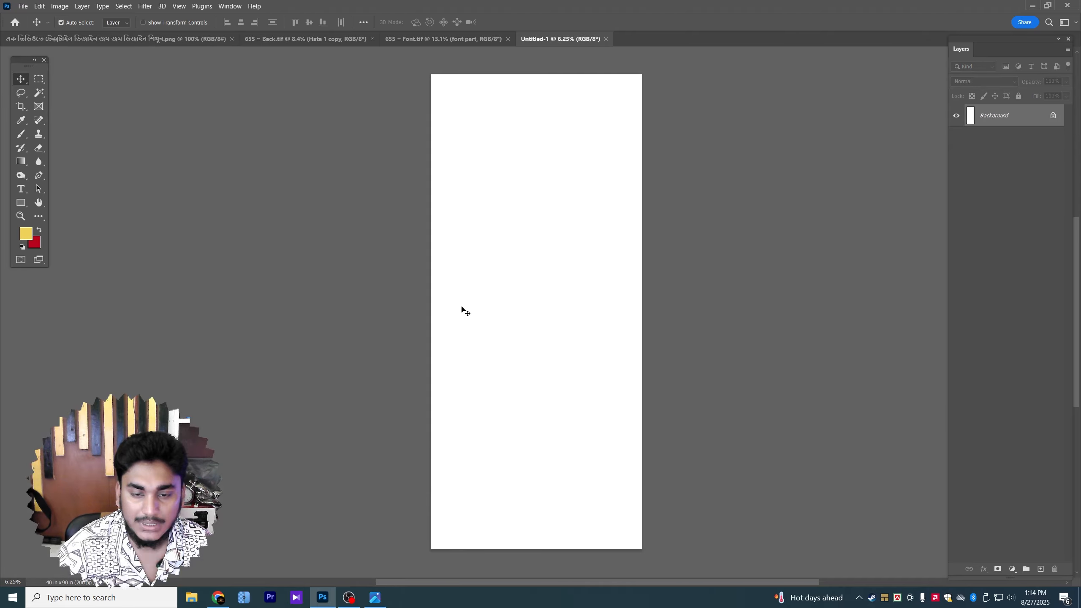
Create a yellow rectangle shape 40 in wide and 1 in high on the blank canvas
left_click(20, 203)
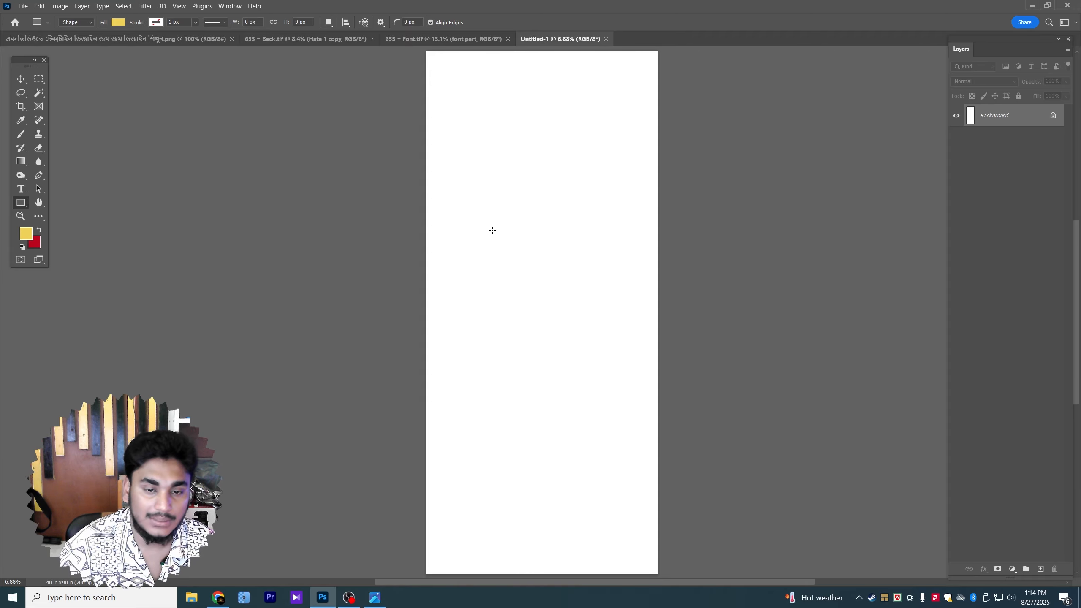
left_click(467, 248)
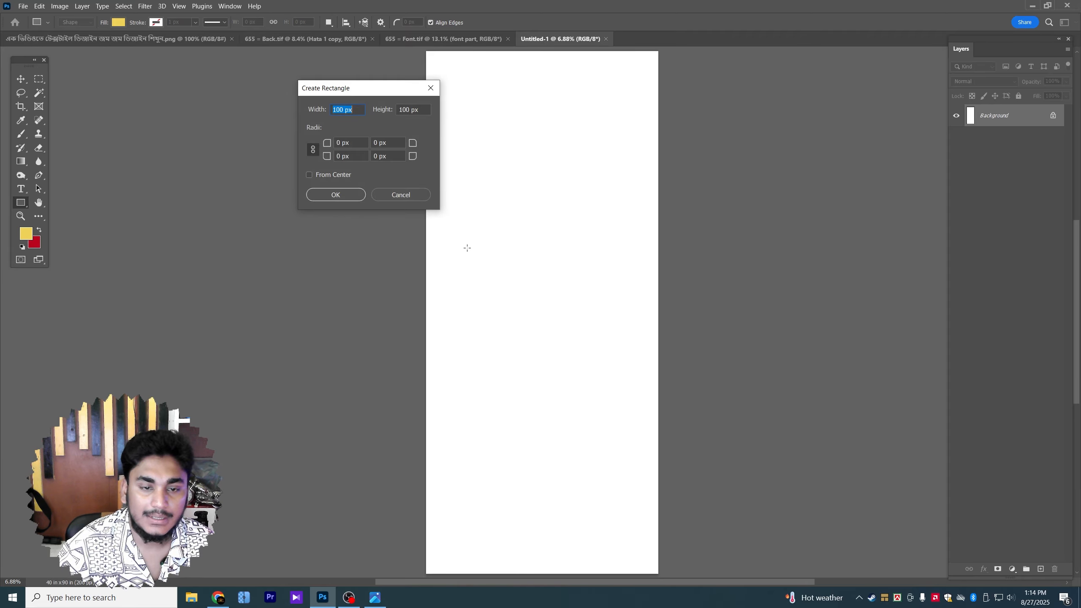
type("40 in")
key("Tab")
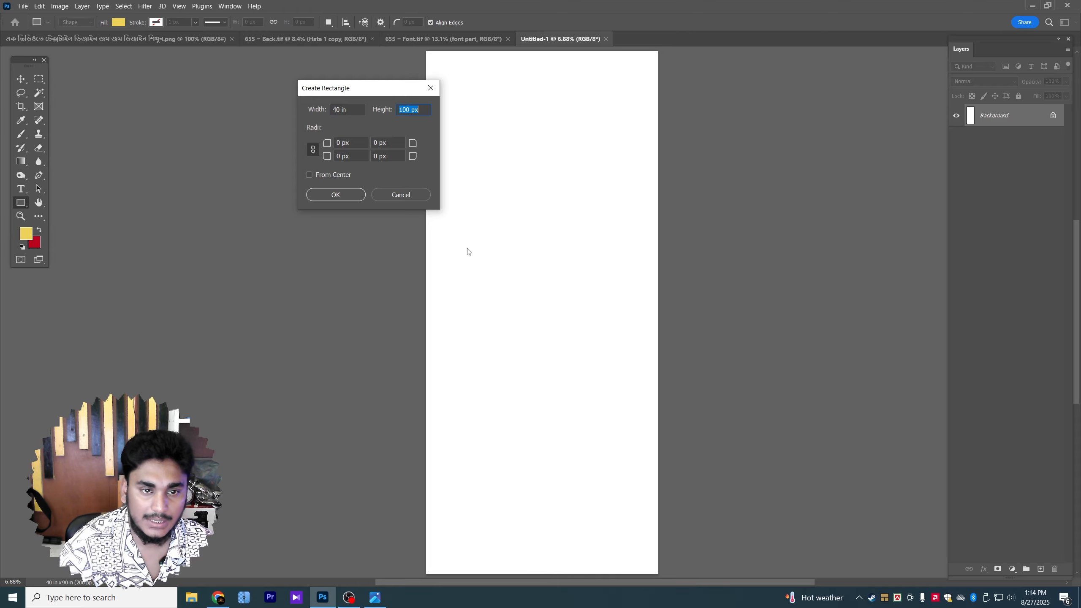
type("1 in")
key("Return")
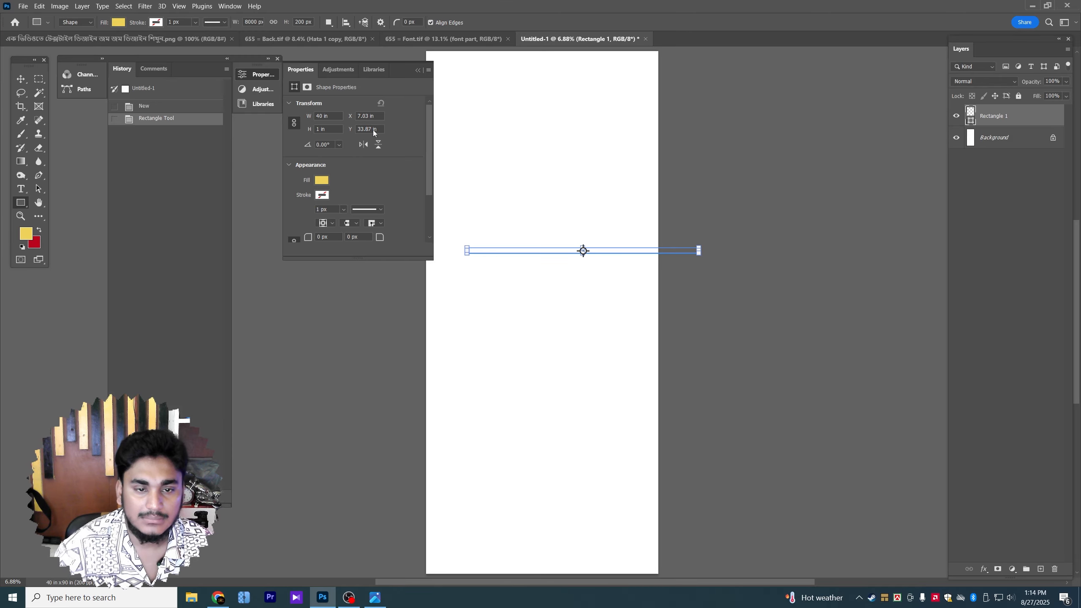
left_click_drag(407, 72, 281, 72)
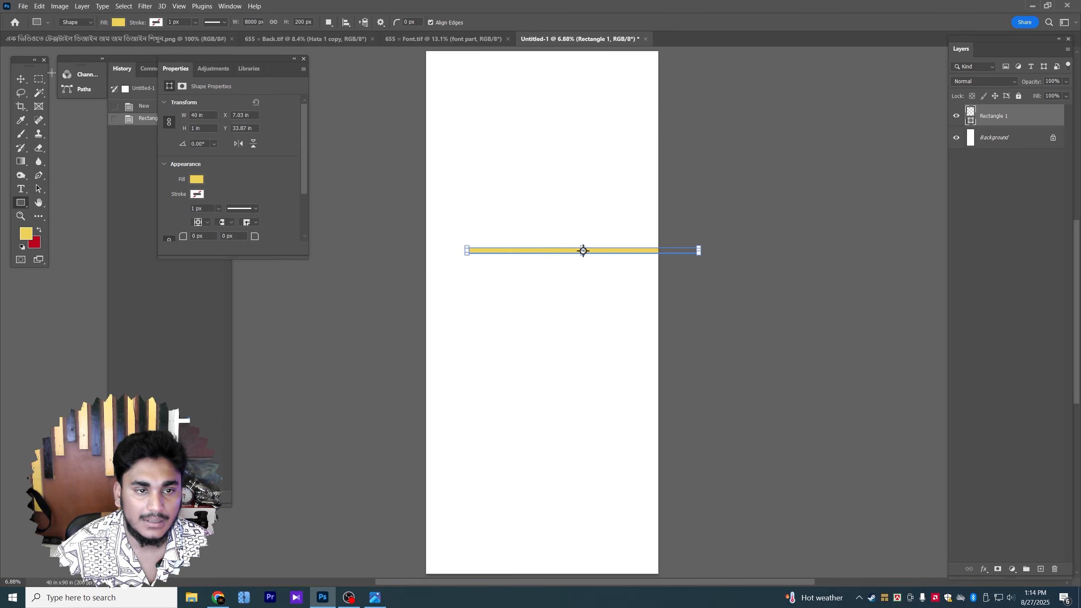
Align the horizontal strip to the canvas's left and top edges, and place a duplicate of it along the bottom edge
key("v")
left_click(363, 22)
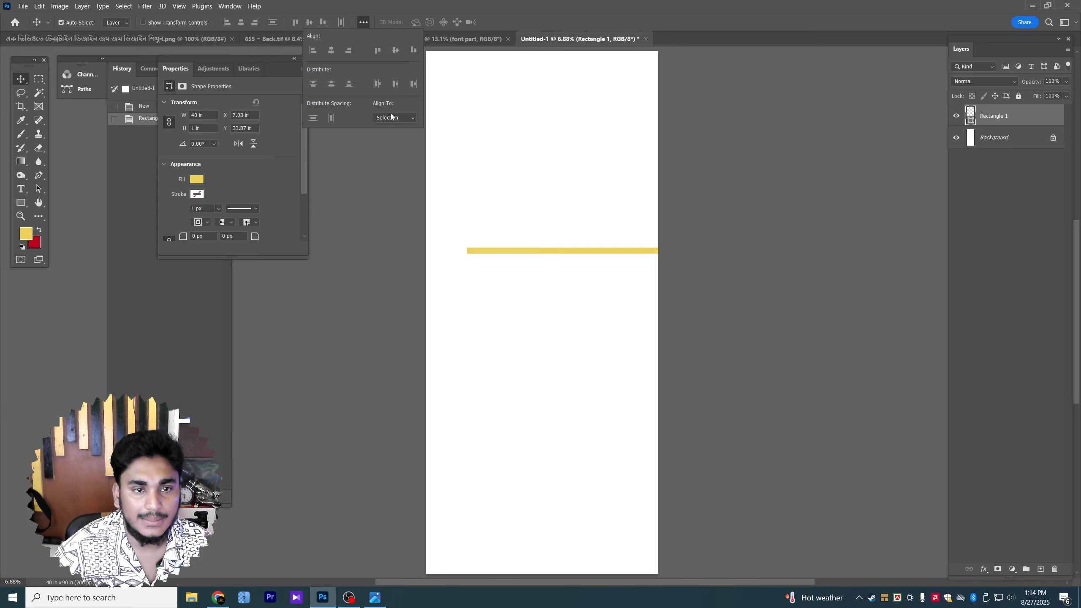
left_click(394, 118)
left_click(391, 134)
left_click(227, 22)
left_click(294, 22)
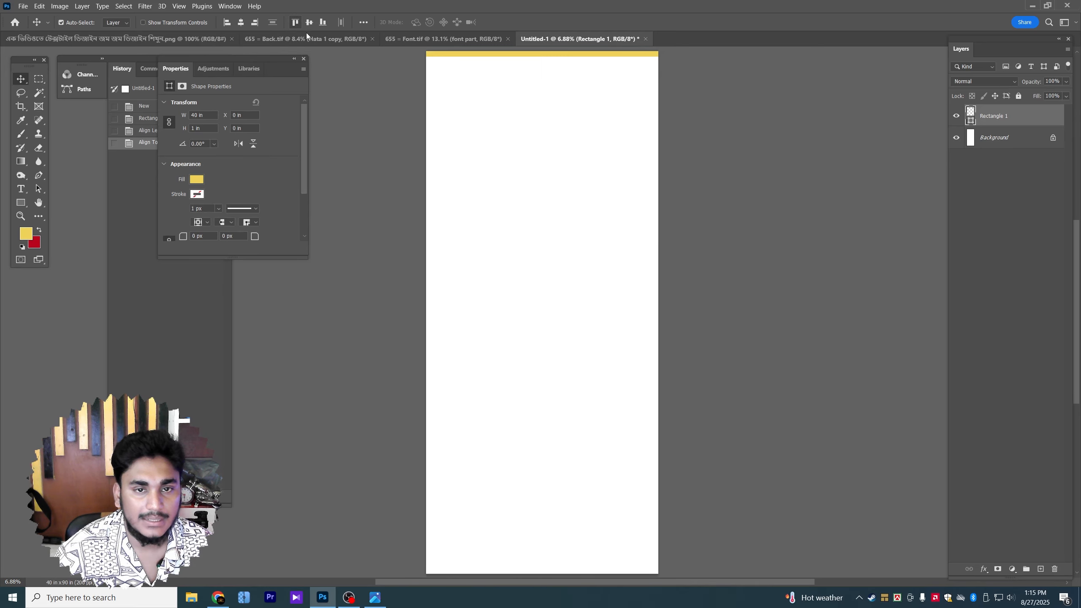
key("ctrl+j")
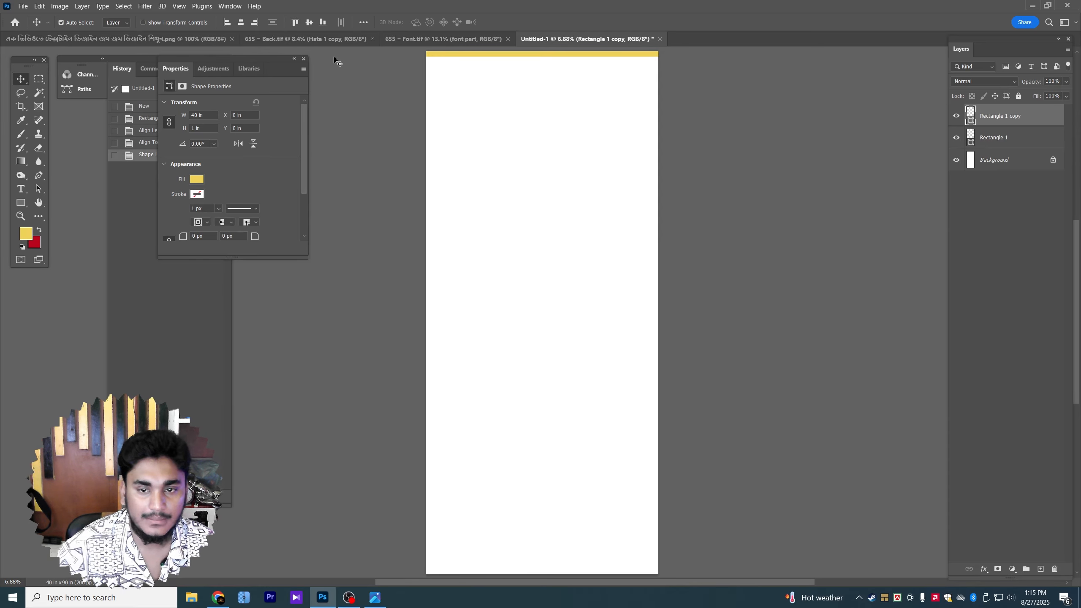
left_click(323, 22)
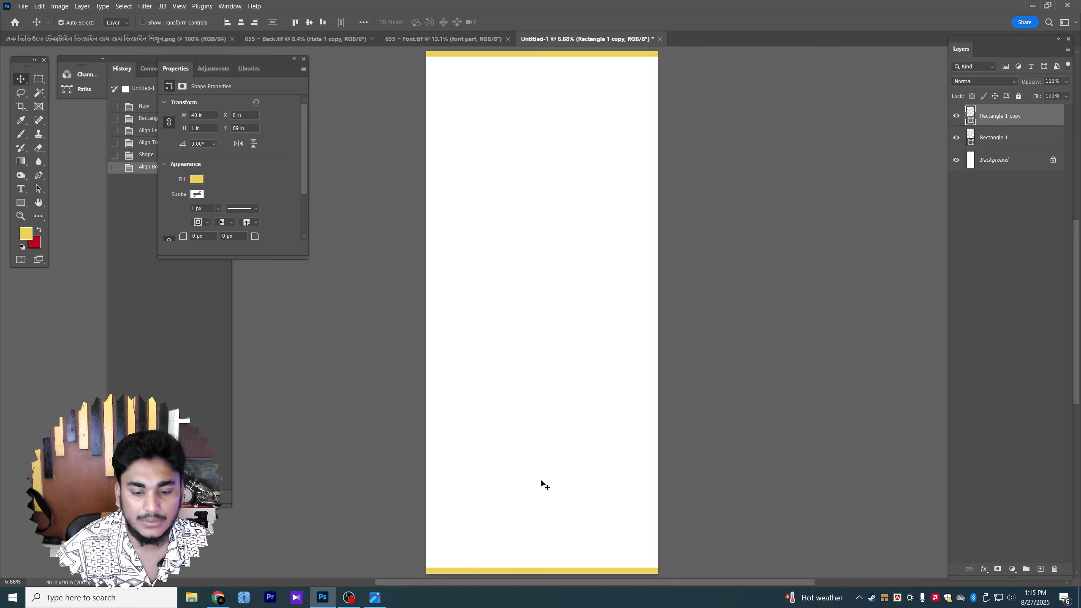
Create a second yellow rectangle shape 1.5 in wide and 90 in high on the canvas
left_click(21, 203)
left_click(562, 234)
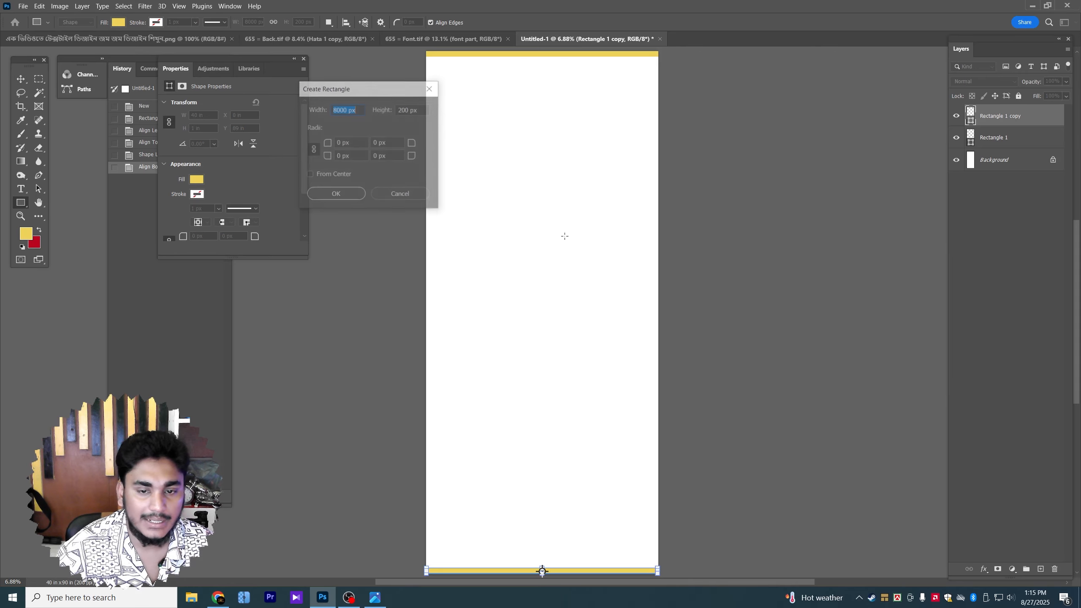
type("1.5")
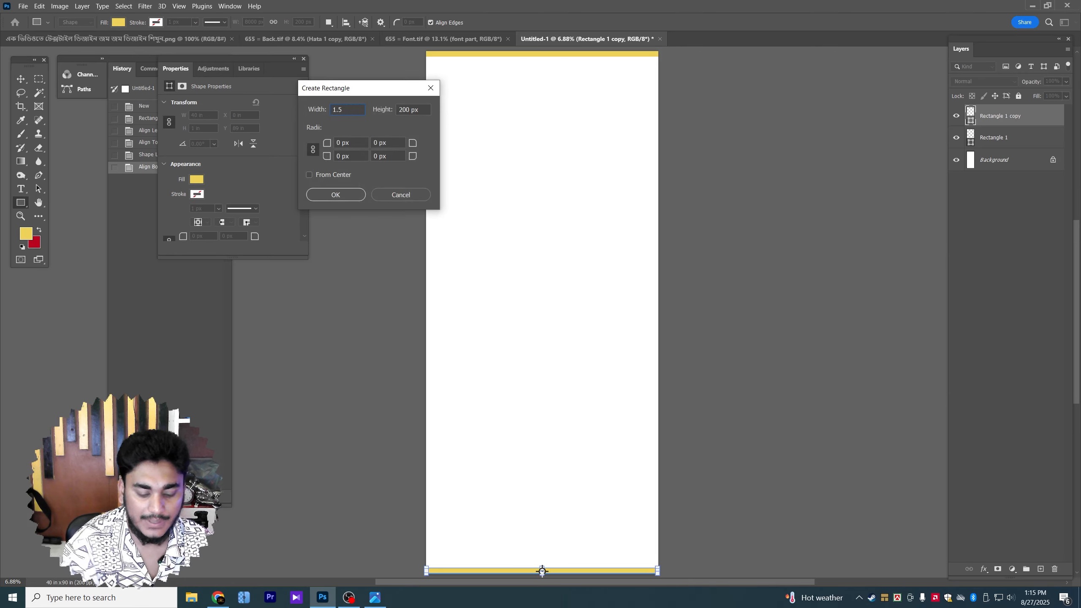
type(" in")
key("Tab")
type("90")
key("Return")
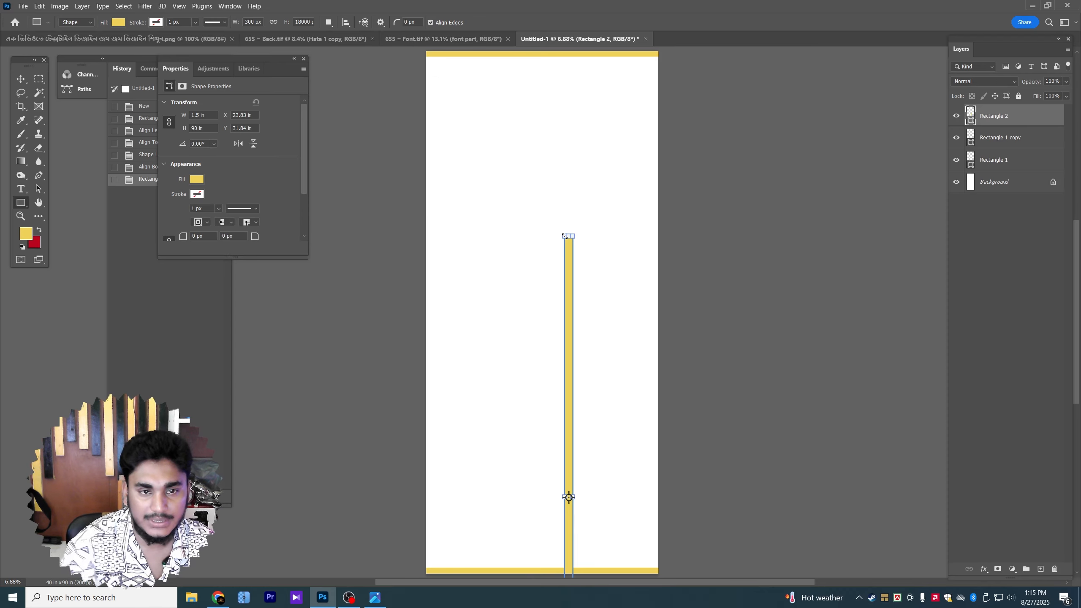
Align the vertical strip to the canvas's left and top edges, and place a duplicate of it along the right edge
key("v")
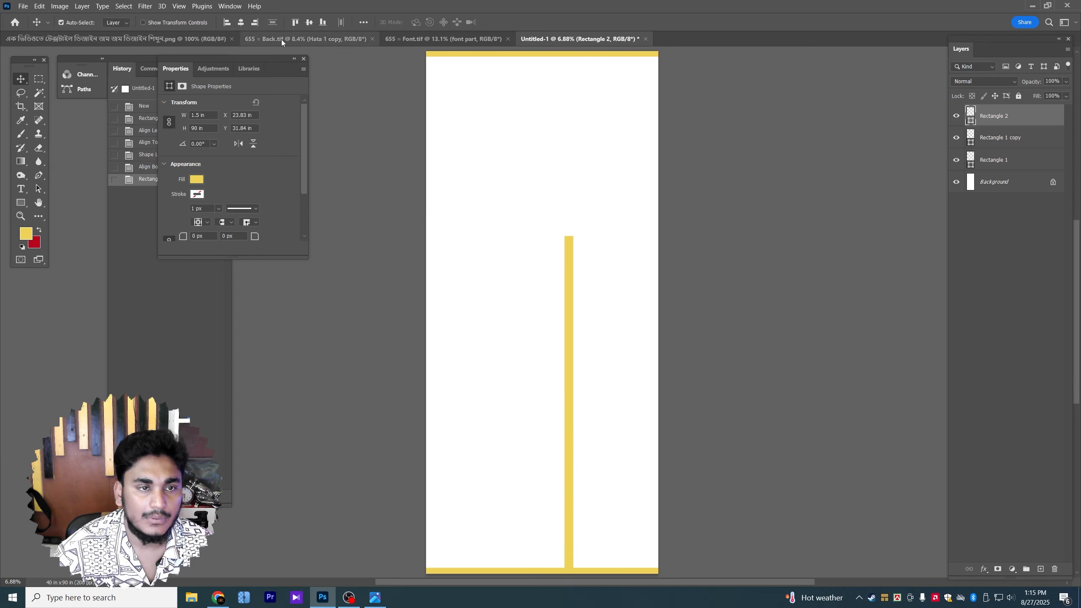
left_click(230, 28)
left_click(296, 22)
key("ctrl+j")
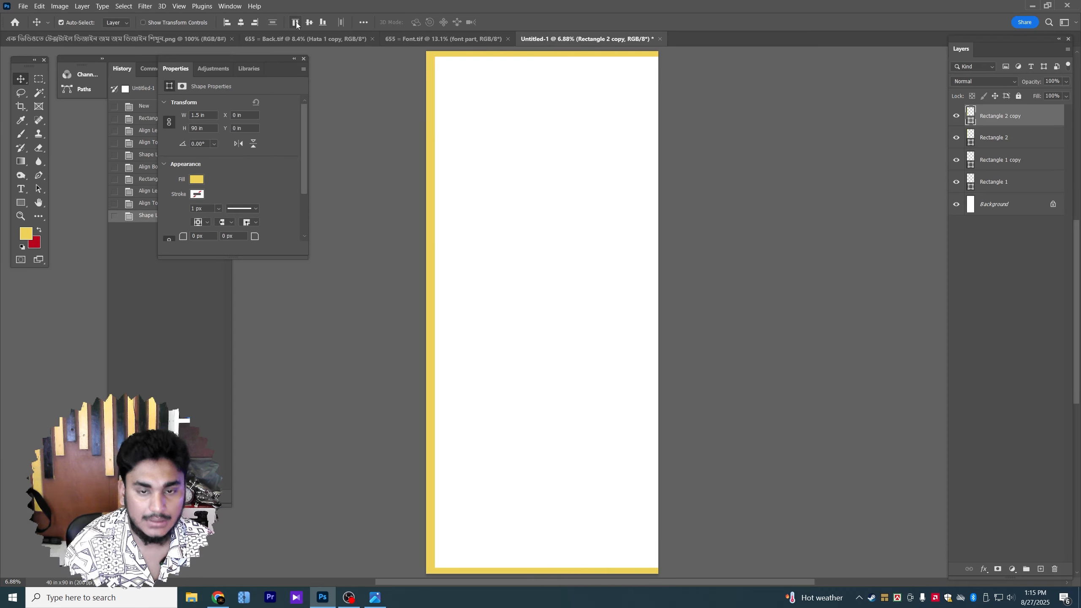
left_click(255, 23)
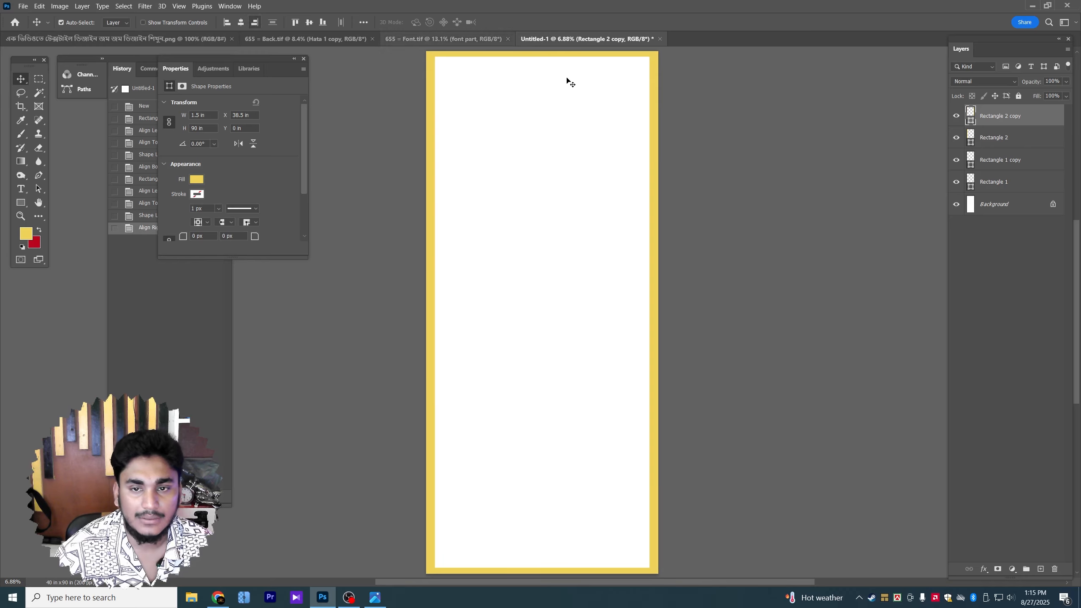
Merge the four rectangle strip layers into a single frame shape layer
left_click(998, 184, "shift")
key("ctrl+e")
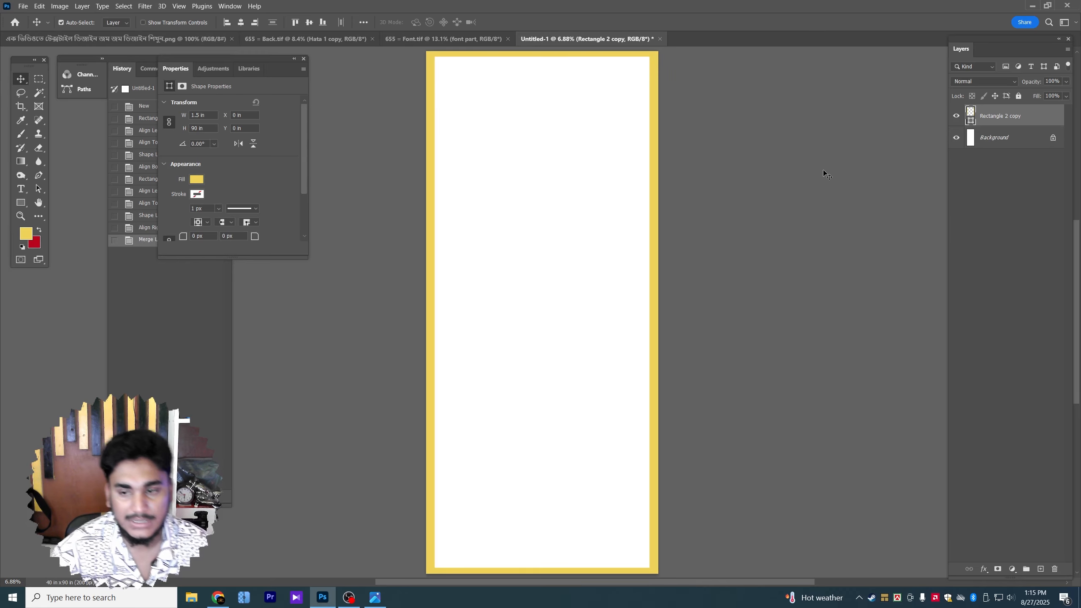
scroll(455, 250, "up", 5)
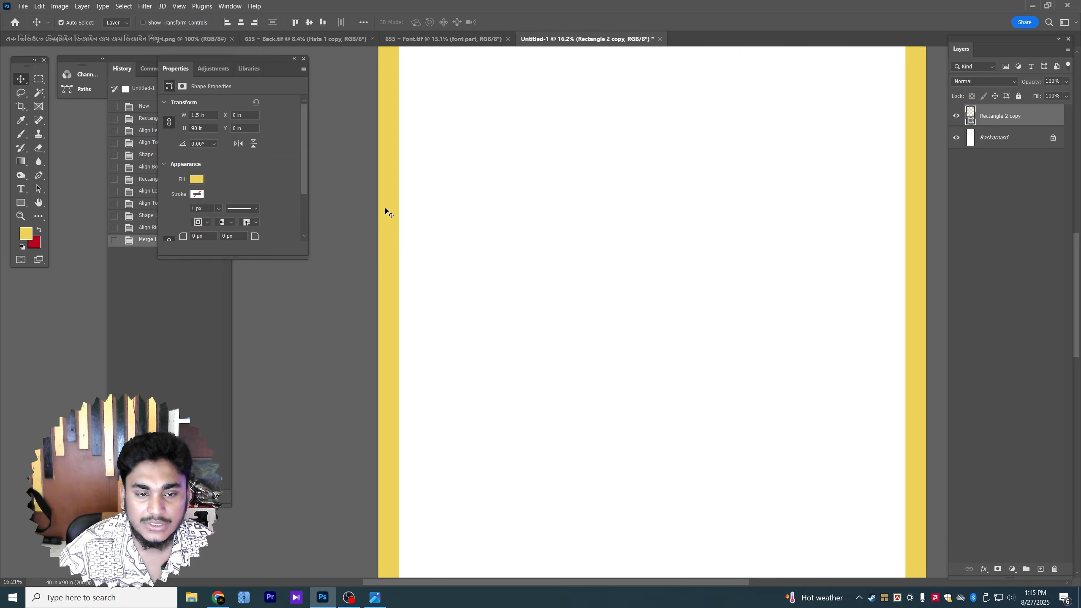
scroll(850, 263, "down", 5)
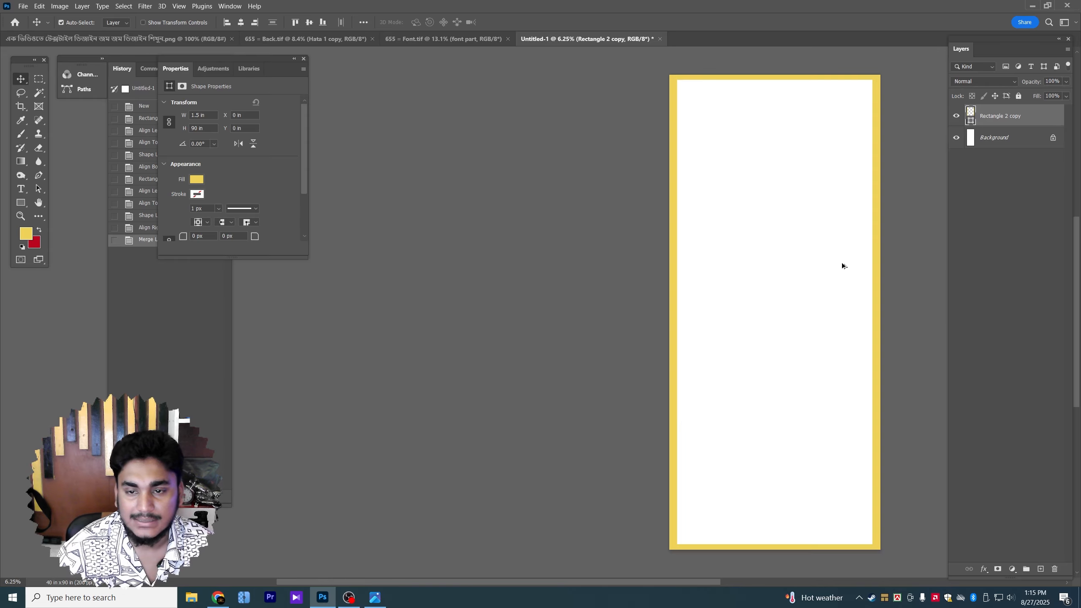
left_click_drag(916, 224, 707, 221)
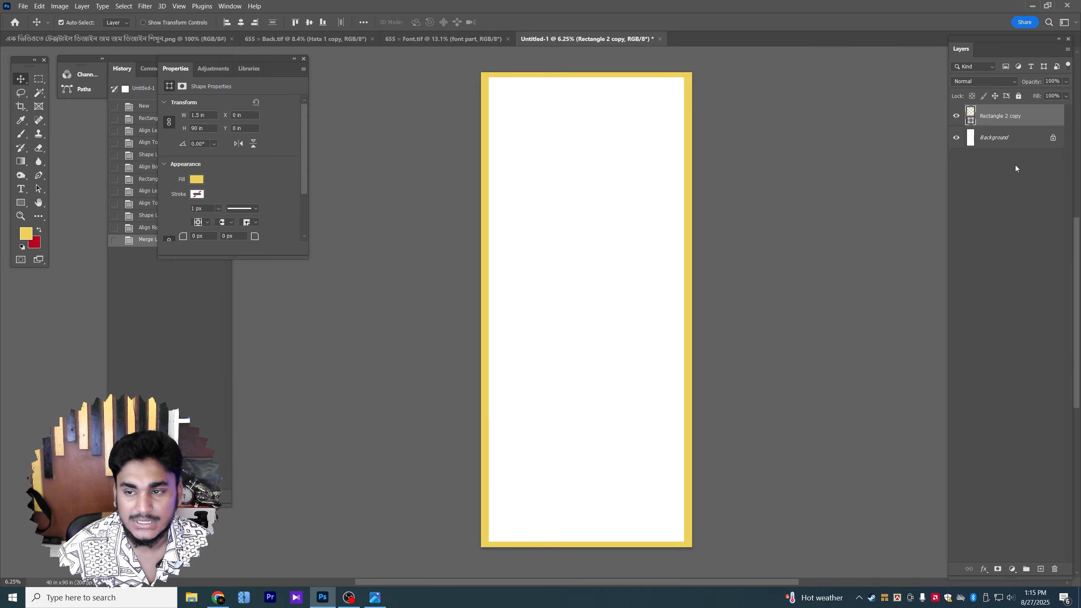
Recolor the merged frame shape to magenta #902678
double_click(973, 116)
left_click(950, 170)
left_click(900, 212)
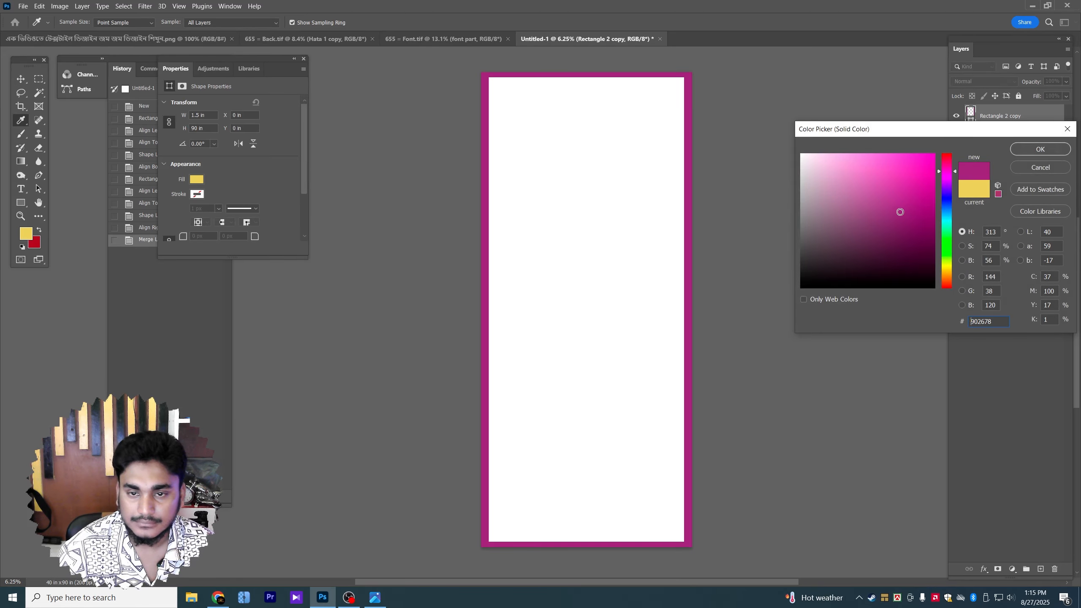
key("v")
key("Return")
key("Return")
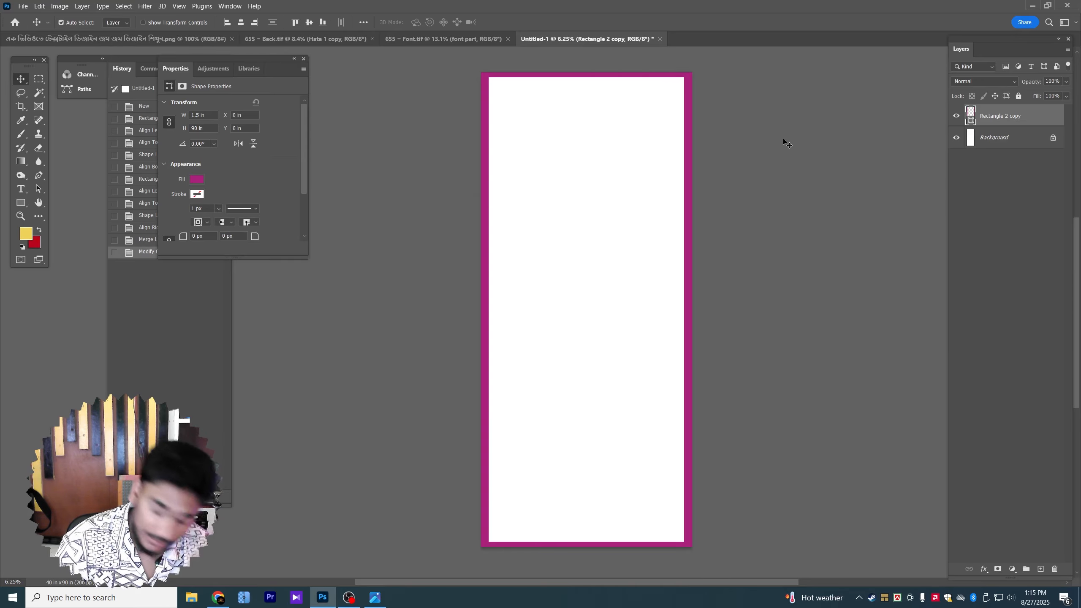
Copy the scalloped floral scroll border from 655 – Font.tif into the Untitled-1 document
left_click(425, 38)
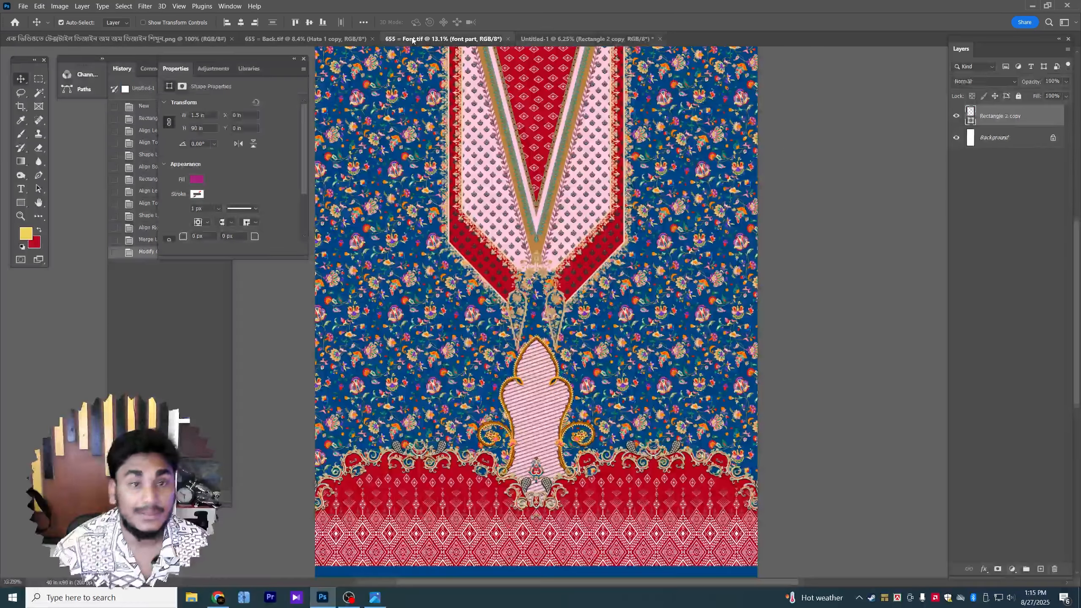
scroll(481, 379, "up", 2)
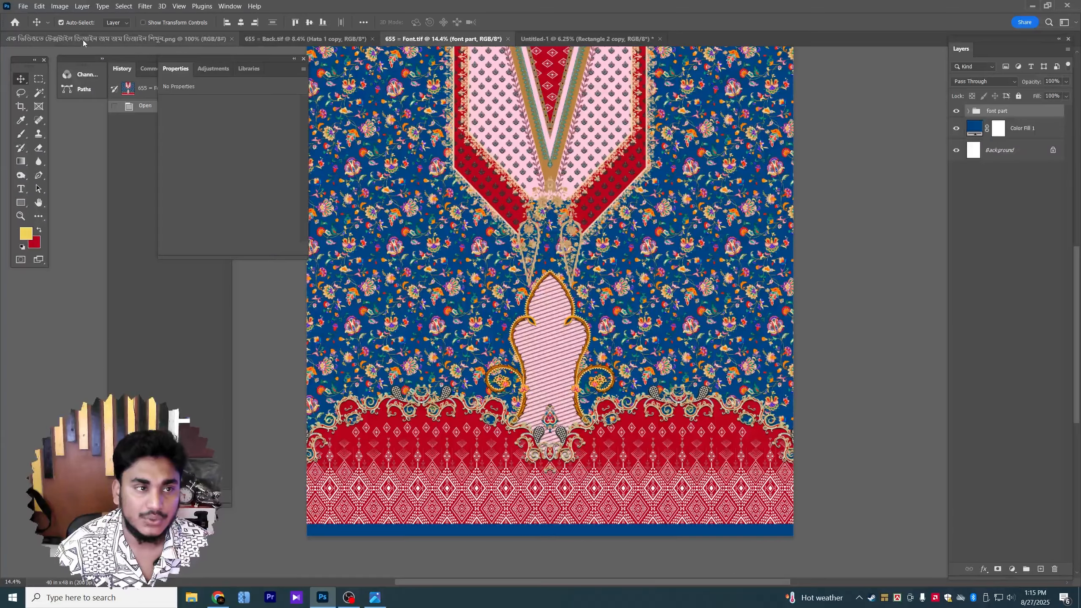
left_click(263, 314)
scroll(264, 320, "up", 1)
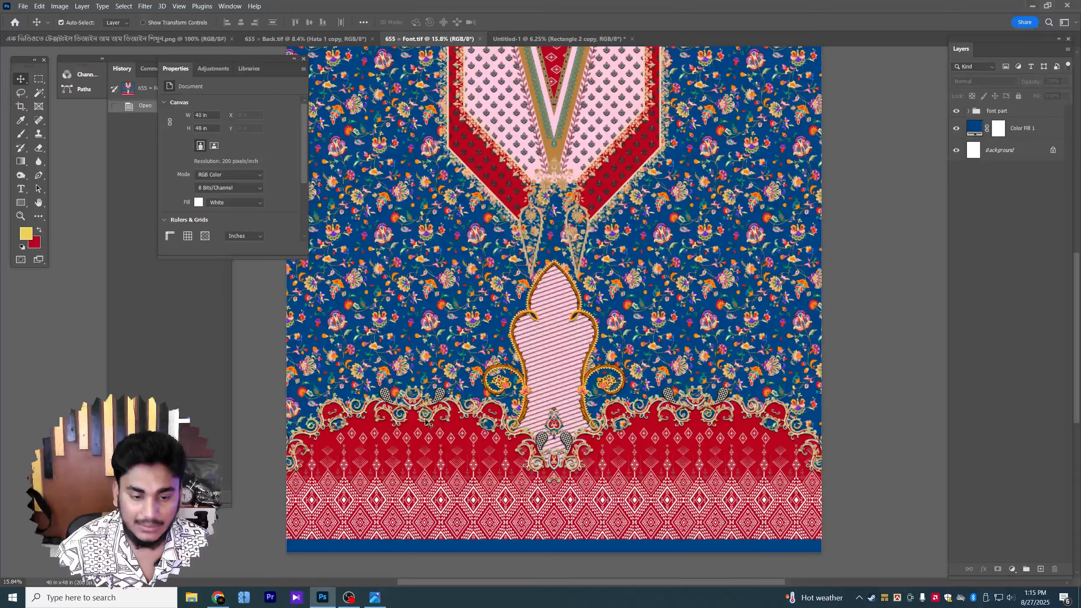
left_click_drag(387, 402, 546, 273)
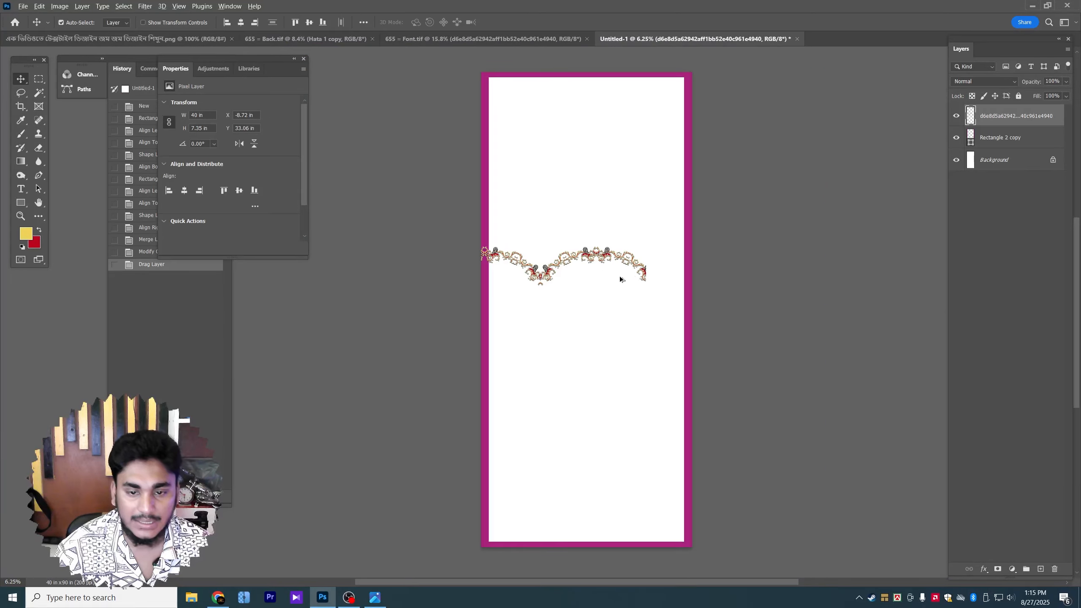
Rotate the scroll border 90° so that it runs vertically inside the frame
scroll(623, 277, "up", 2)
key("ctrl+t")
left_click_drag(681, 292, 470, 437)
key("Return")
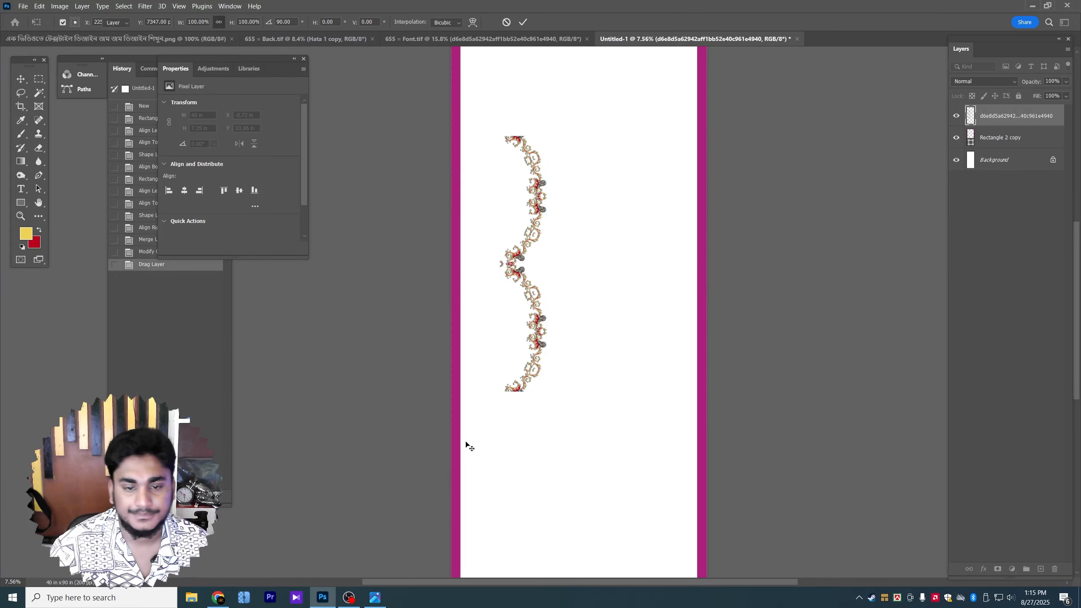
scroll(524, 366, "up", 4)
scroll(497, 423, "up", 1)
scroll(497, 422, "down", 6)
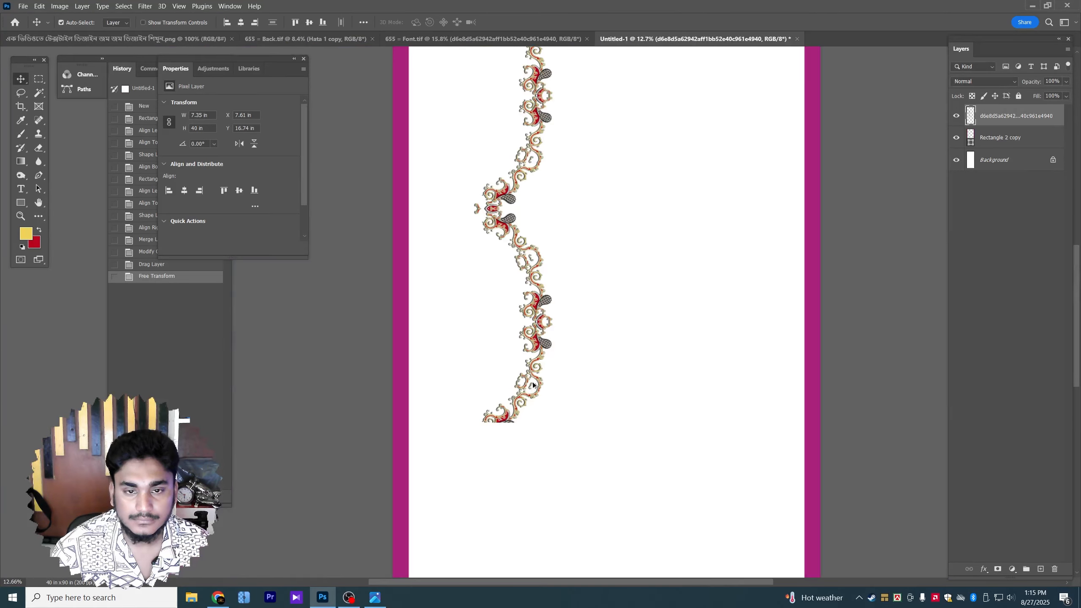
key("ctrl+z")
key("ctrl+shift+z")
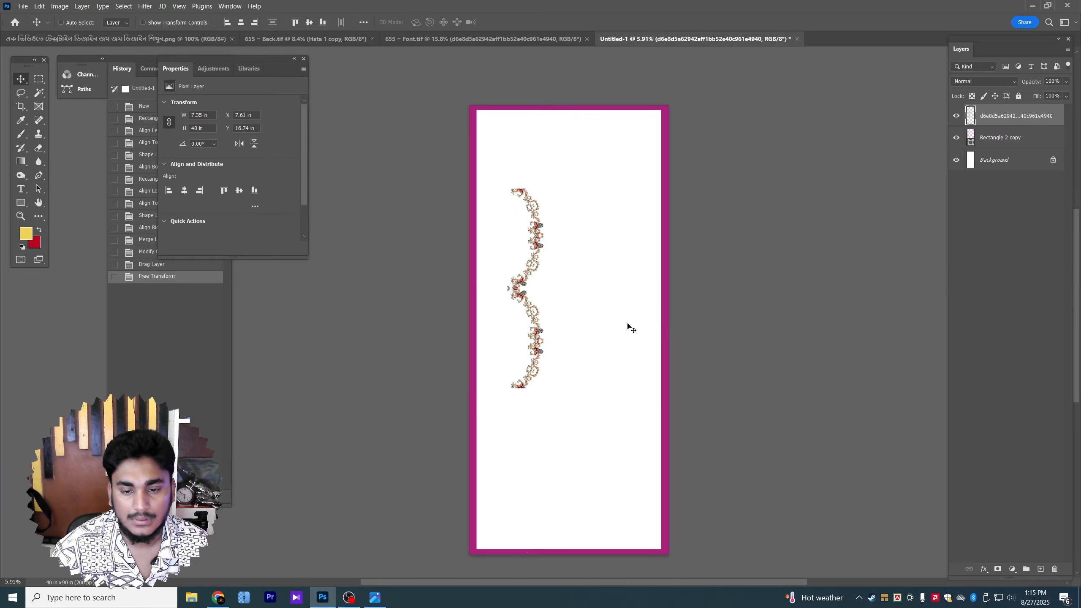
Show the rulers and place a vertical and a horizontal guide through the canvas center, using the full background's transform center as reference
left_click(1001, 164)
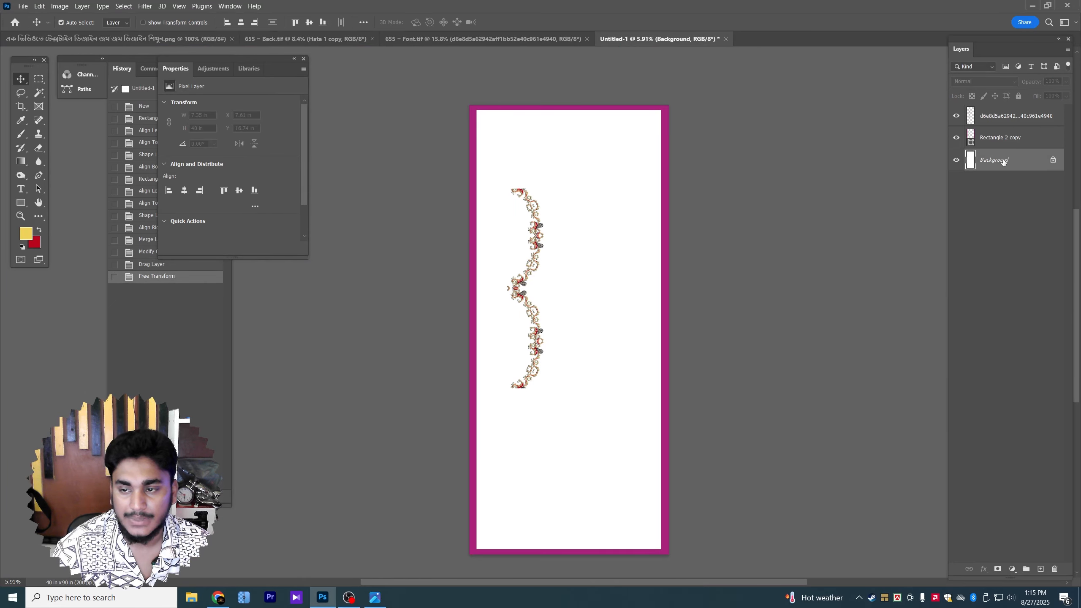
key("ctrl+a")
key("ctrl+t")
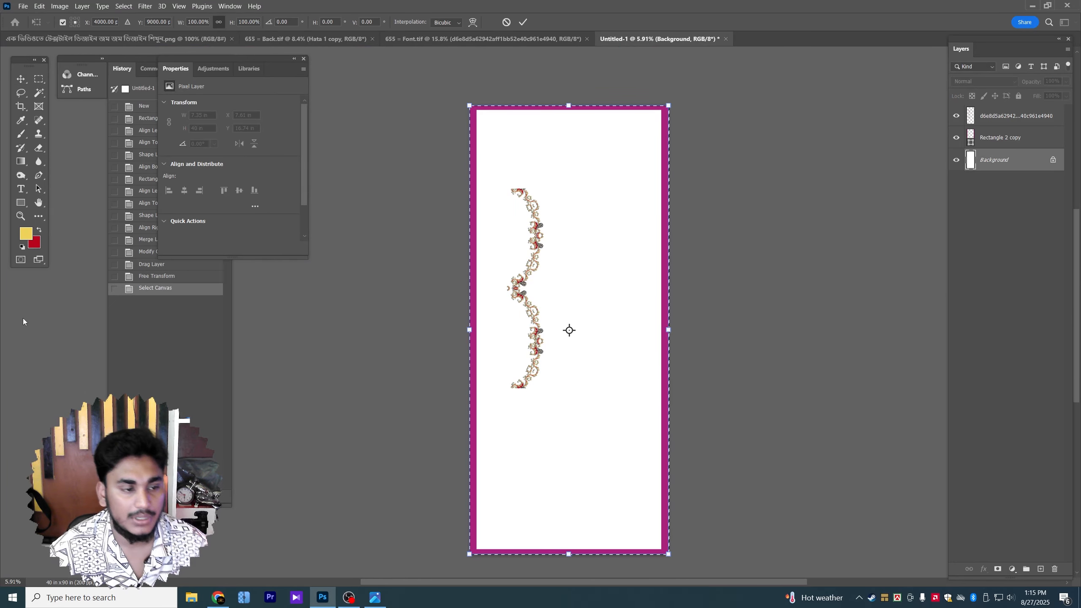
key("ctrl+r")
left_click_drag(5, 327, 538, 281)
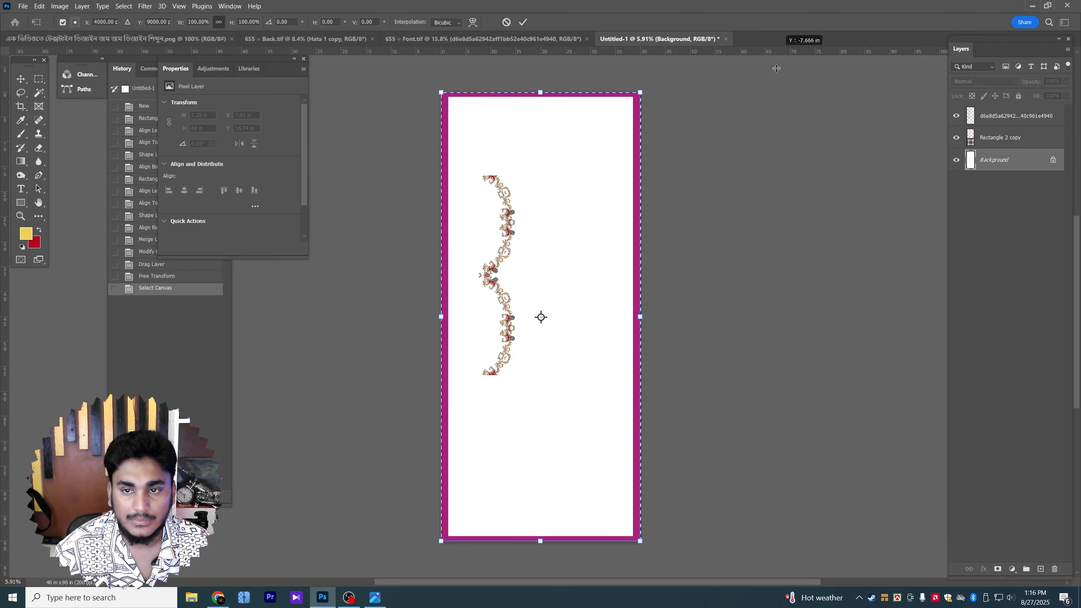
left_click_drag(759, 51, 744, 317)
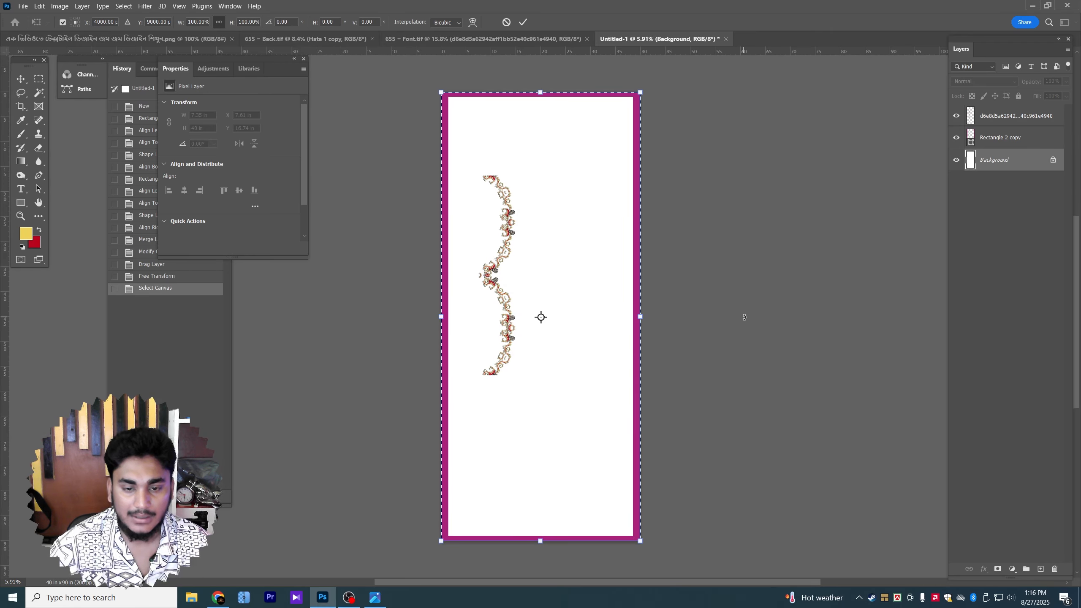
key("Escape")
key("ctrl+d")
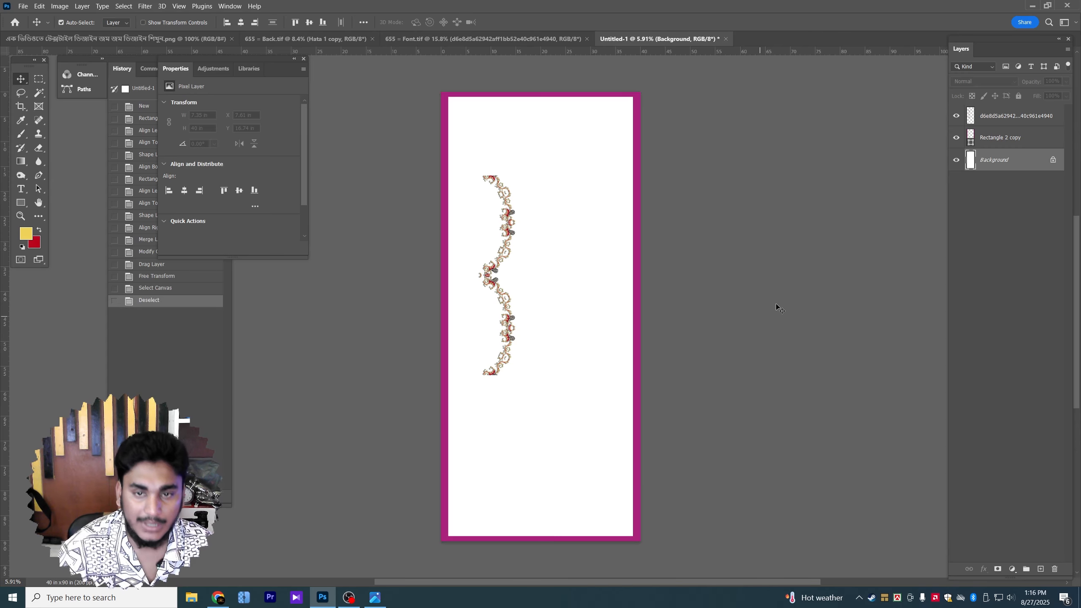
key("ctrl+semicolon")
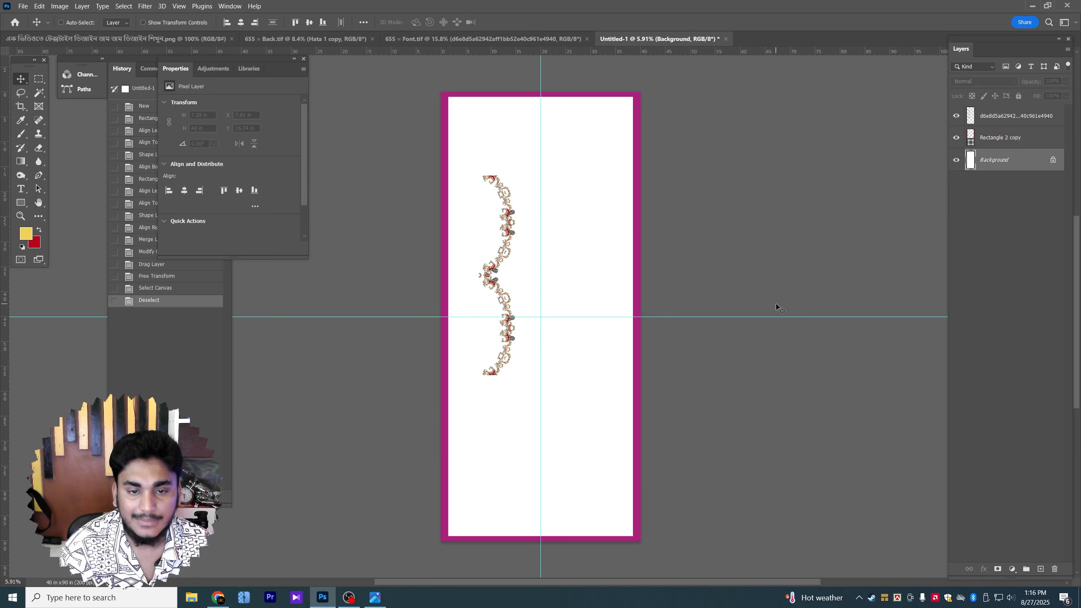
Scale the scroll border down to about 4.55 × 24.75 in and place it beside the left margin, starting at the horizontal guide
left_click_drag(494, 284, 483, 444)
key("ctrl+t")
left_click_drag(508, 328, 493, 373)
key("Return")
scroll(472, 437, "up", 2)
scroll(464, 457, "up", 2)
left_click_drag(468, 447, 447, 477)
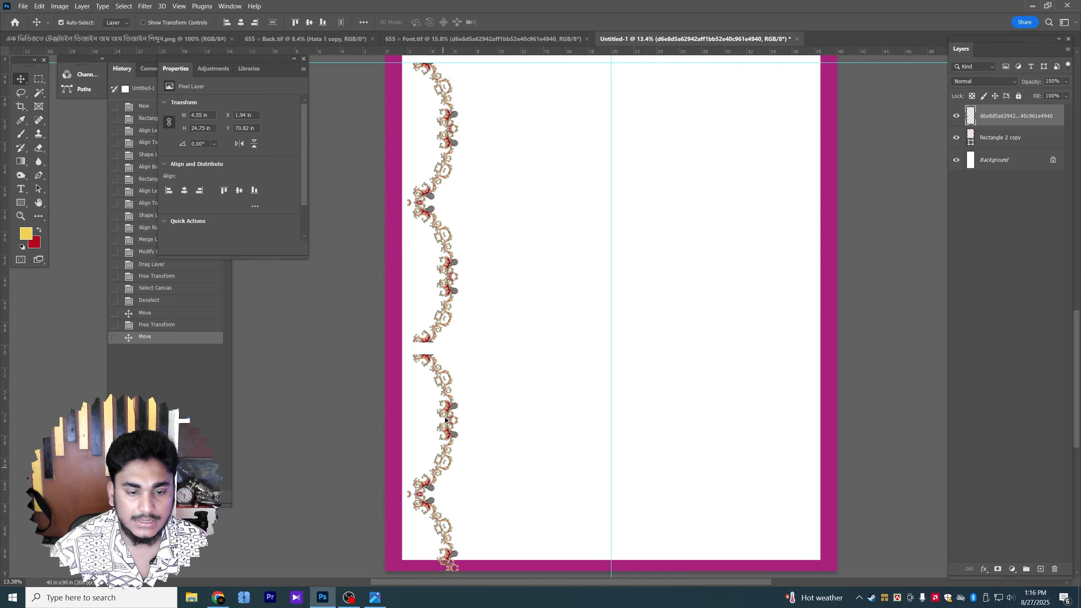
Join a duplicate of the scroll border end to end below the original, and merge the two layers
scroll(428, 362, "up", 3)
scroll(429, 374, "up", 3)
left_click_drag(429, 375, 455, 314)
scroll(463, 311, "up", 3)
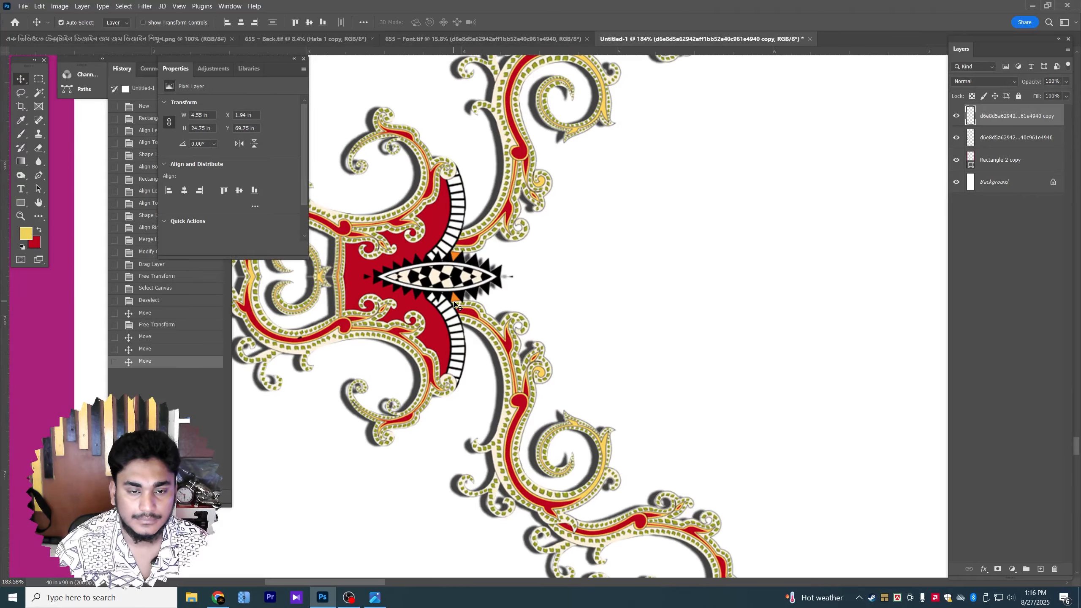
scroll(478, 289, "down", 3)
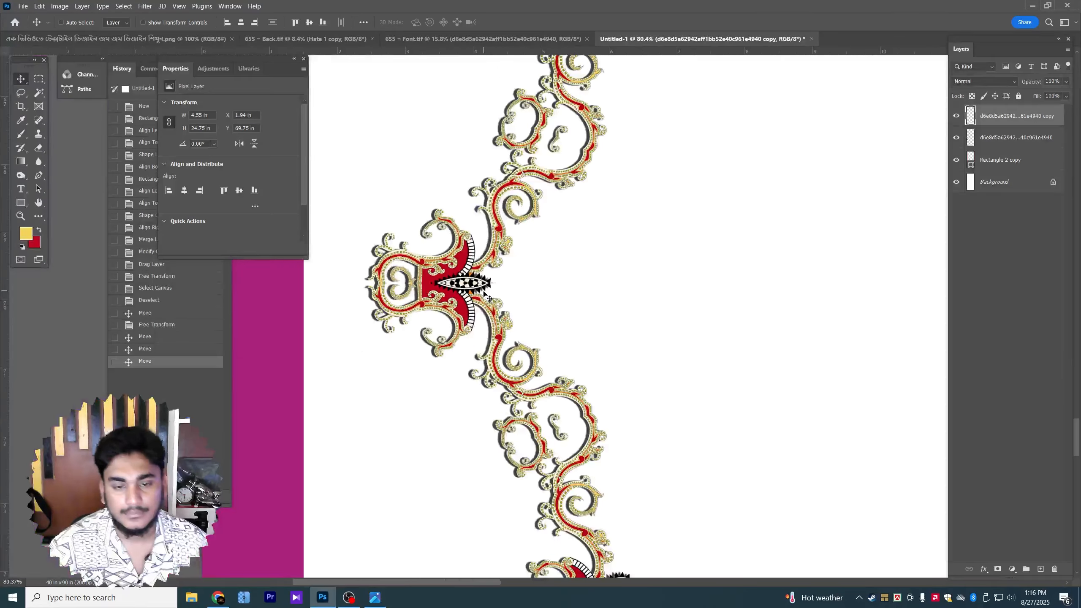
key("ctrl+e")
Lasso and clear the stray thin mark at the tip of the checkered motif where the two borders meet
scroll(493, 286, "up", 6)
scroll(485, 261, "up", 2)
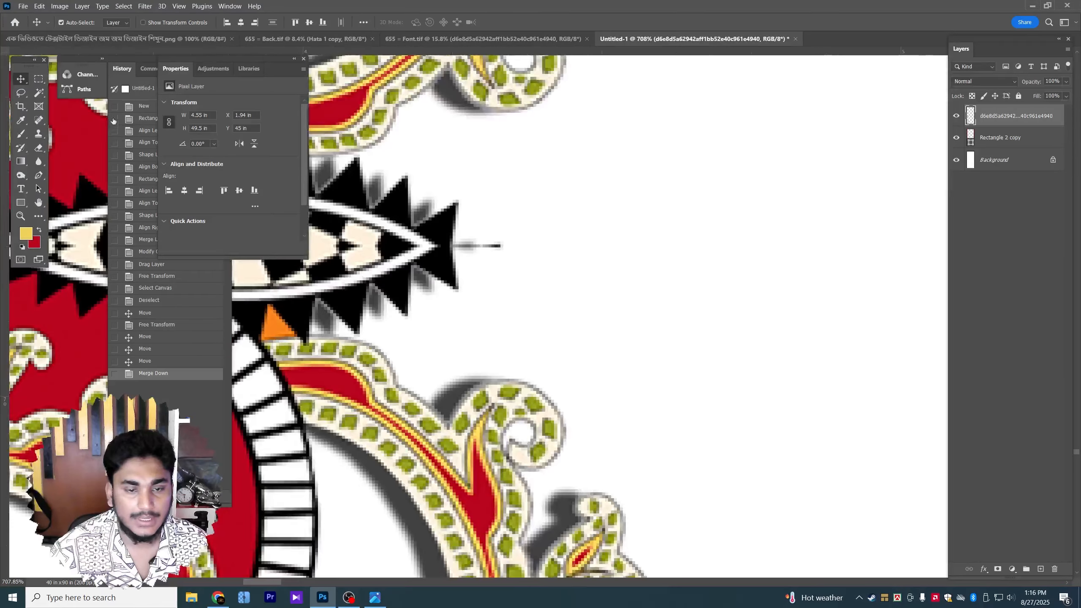
left_click(22, 96)
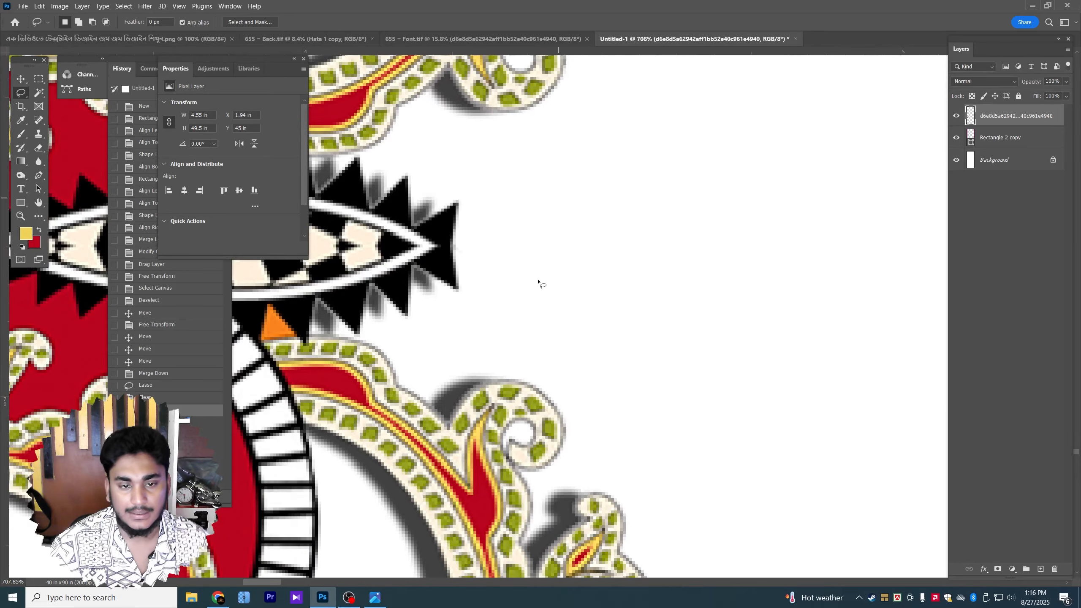
scroll(538, 284, "down", 14)
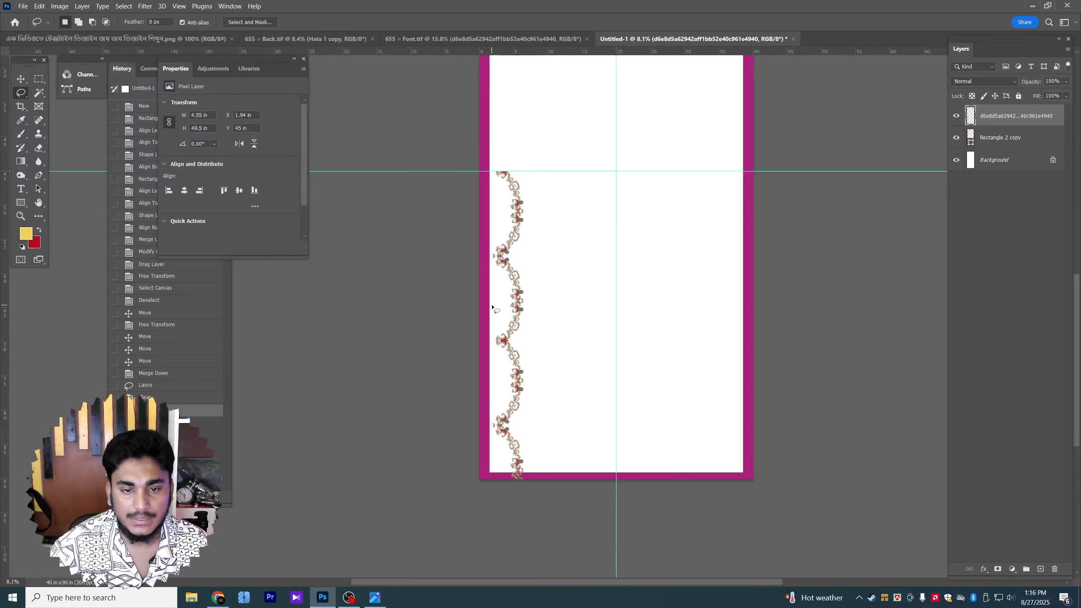
Move the merged scroll border up to about X 2.21 in, Y 37.19 in so its lower end sits above the bottom margin
key("v")
scroll(507, 461, "up", 3)
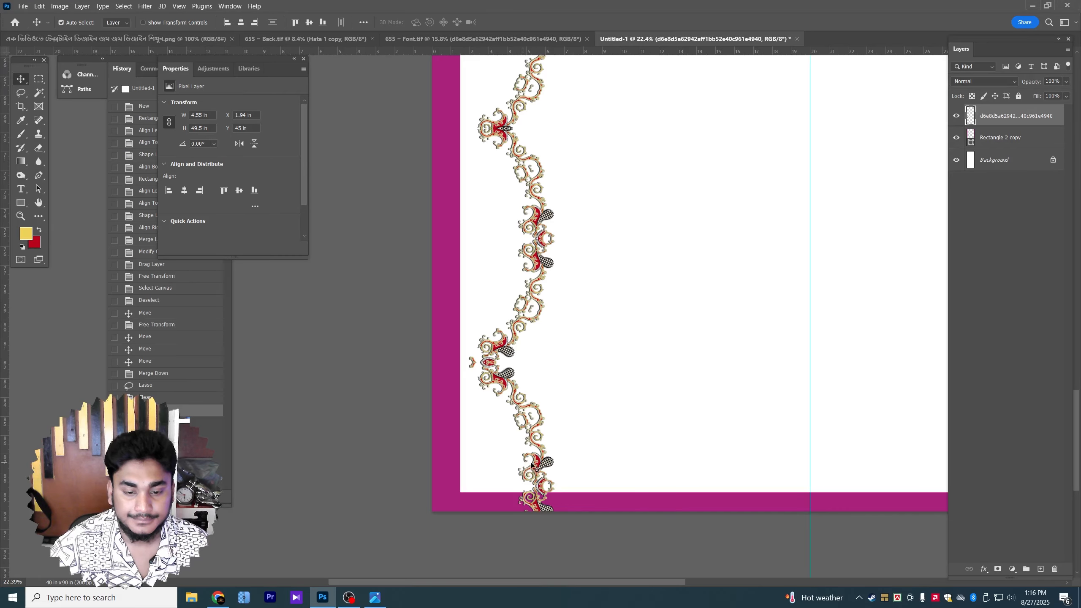
left_click_drag(535, 467, 543, 311)
scroll(524, 436, "up", 4)
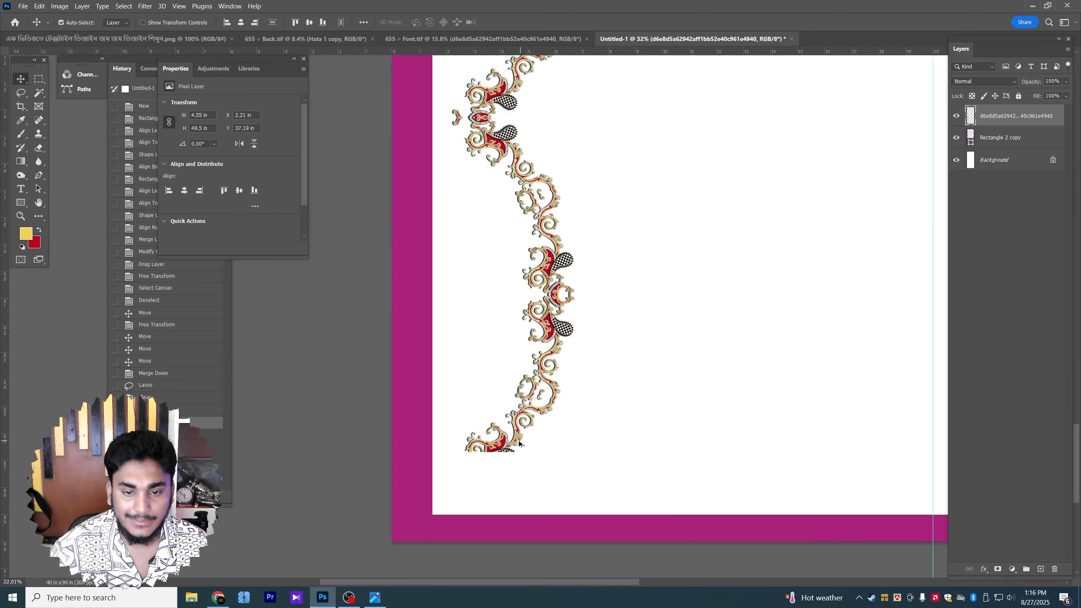
scroll(442, 461, "up", 4)
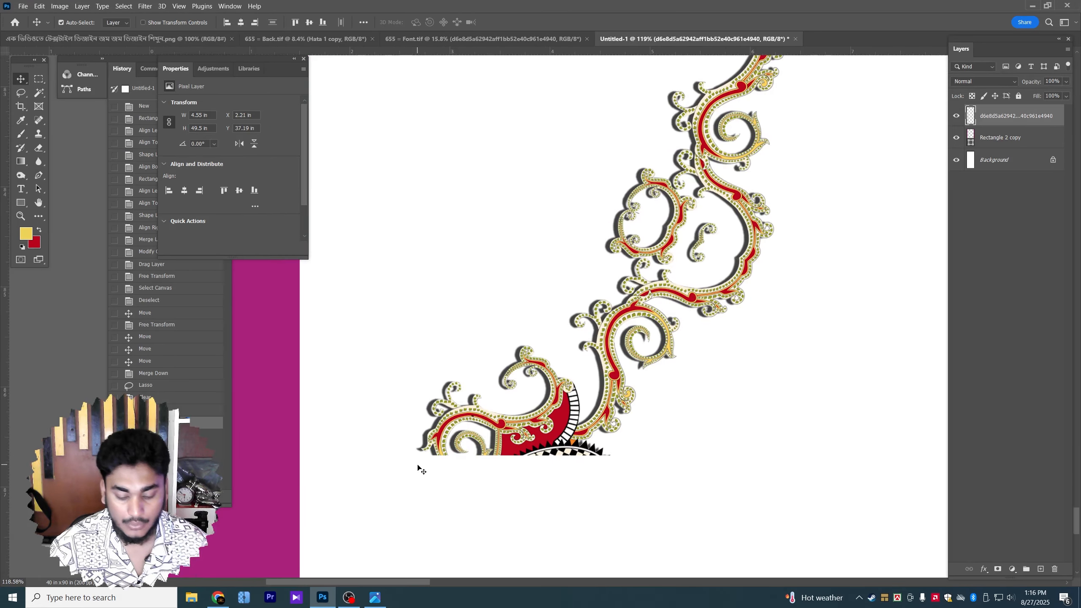
Outline the scroll border's lower end with a Pen path, convert the path to a selection and clear the ornament inside it
key("p")
scroll(427, 467, "up", 5)
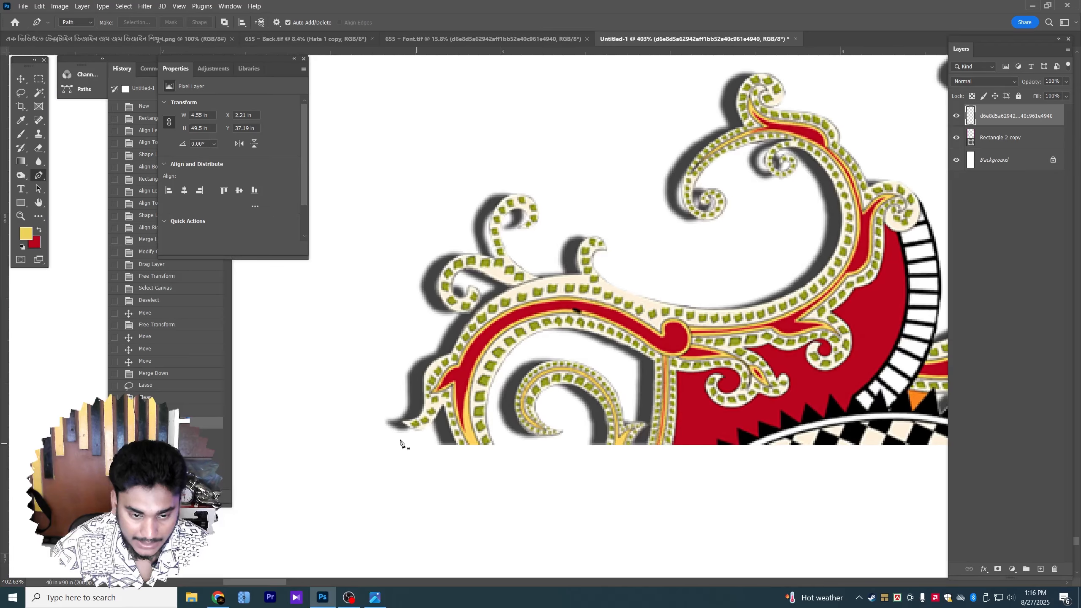
scroll(435, 451, "down", 12)
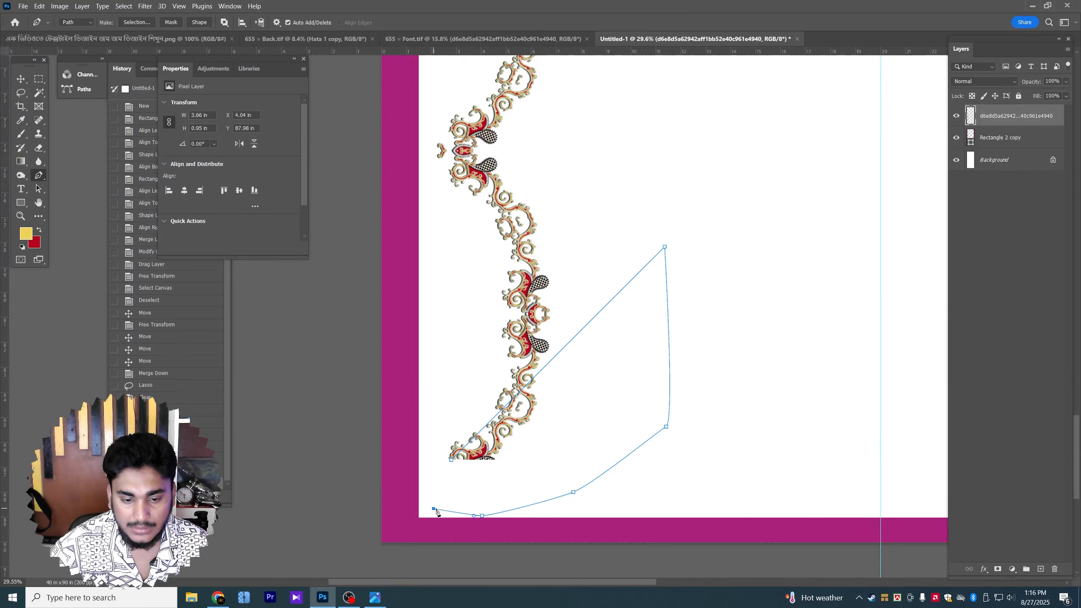
key("ctrl+d")
right_click(615, 363)
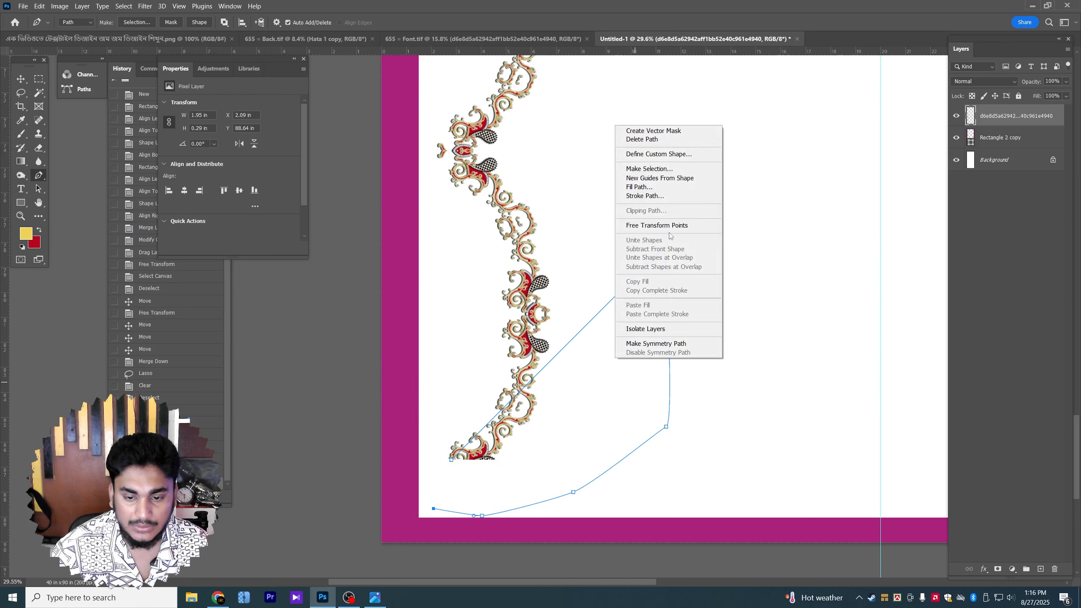
left_click(663, 169)
key("Return")
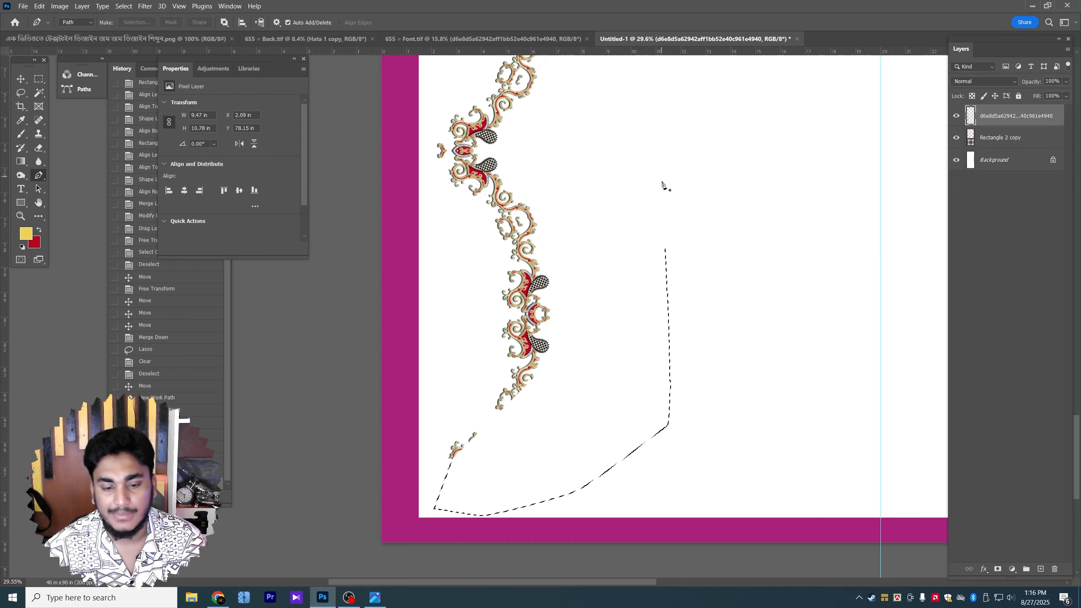
Drop the path selection, then lasso and clear the leftover scroll fragments below the border's lower end
key("Delete")
key("ctrl+d")
left_click(25, 94)
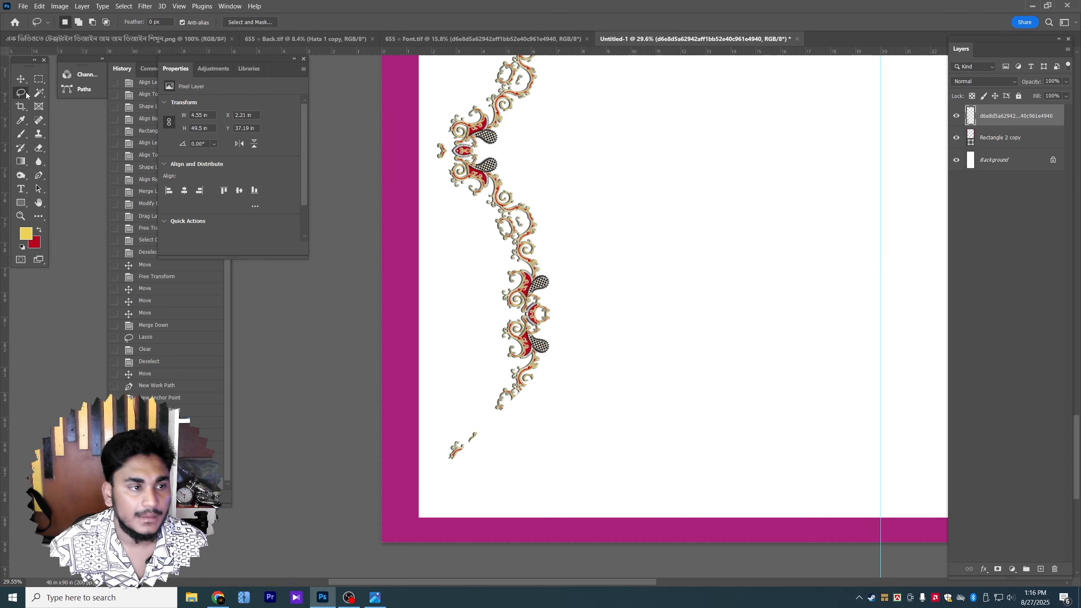
left_click_drag(489, 504, 489, 503)
key("Delete")
key("ctrl+d")
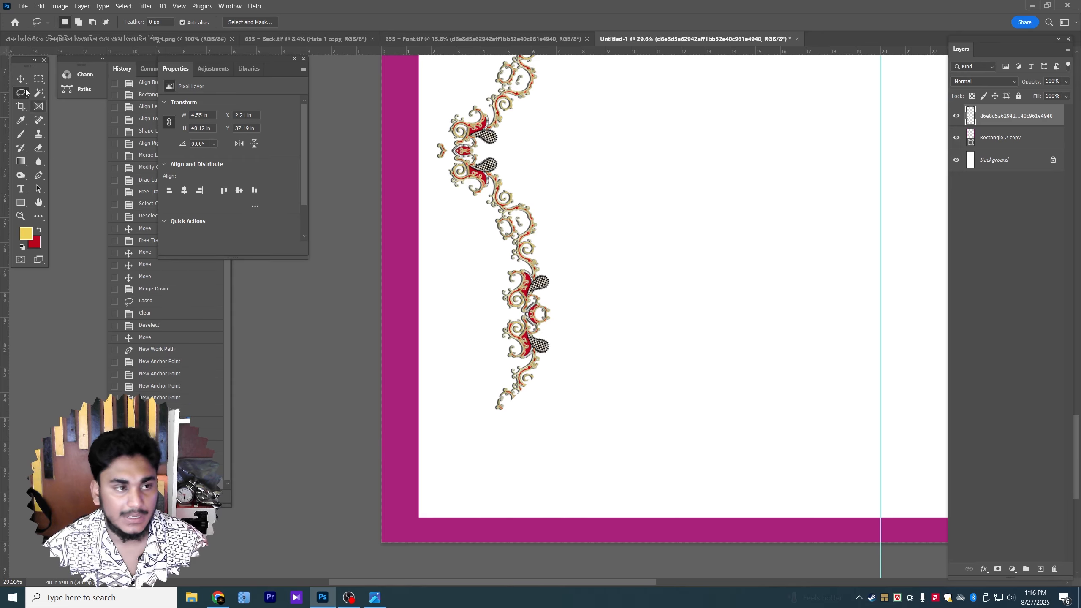
Move the scroll border to about X 1.01 in, Y 39.99 in and add a copy rotated 90° counter-clockwise and flipped horizontally
left_click_drag(526, 301, 615, 372)
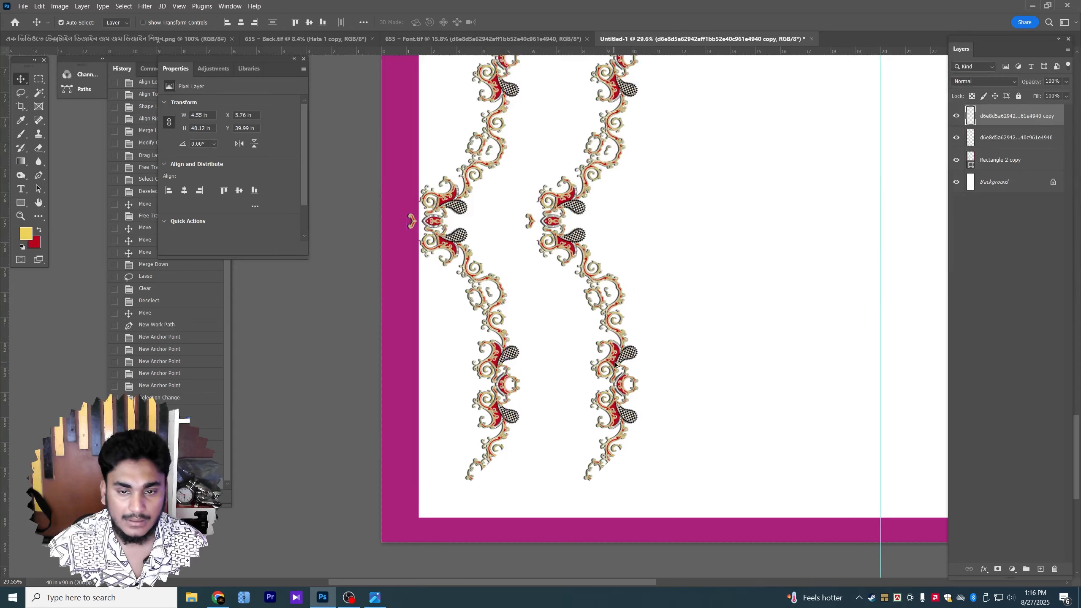
scroll(615, 367, "down", 5)
left_click_drag(646, 209, 548, 404)
key("ctrl+t")
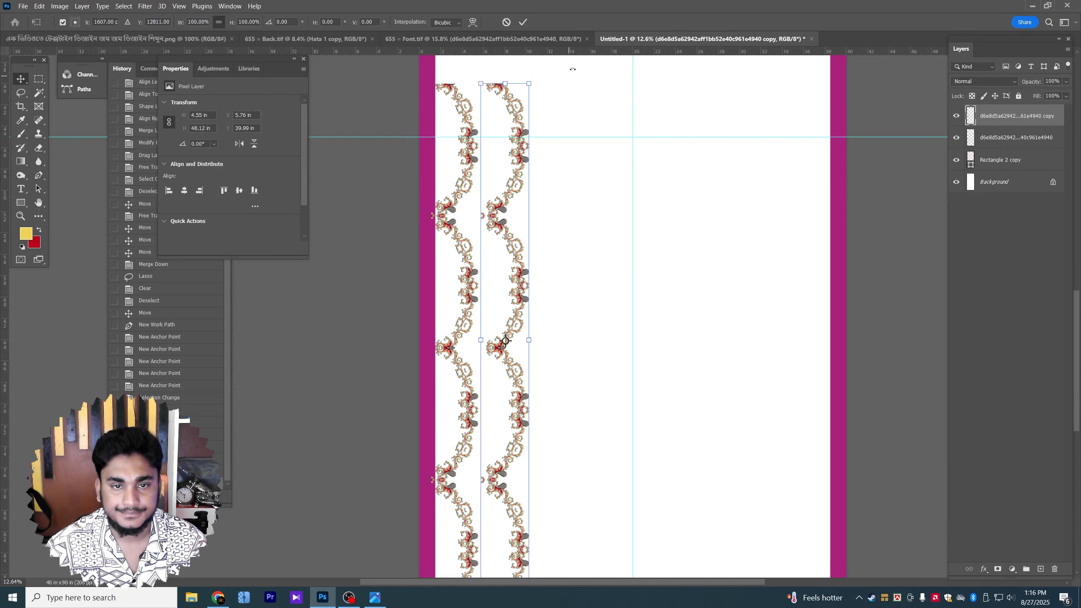
left_click_drag(572, 70, 255, 287)
right_click(590, 347)
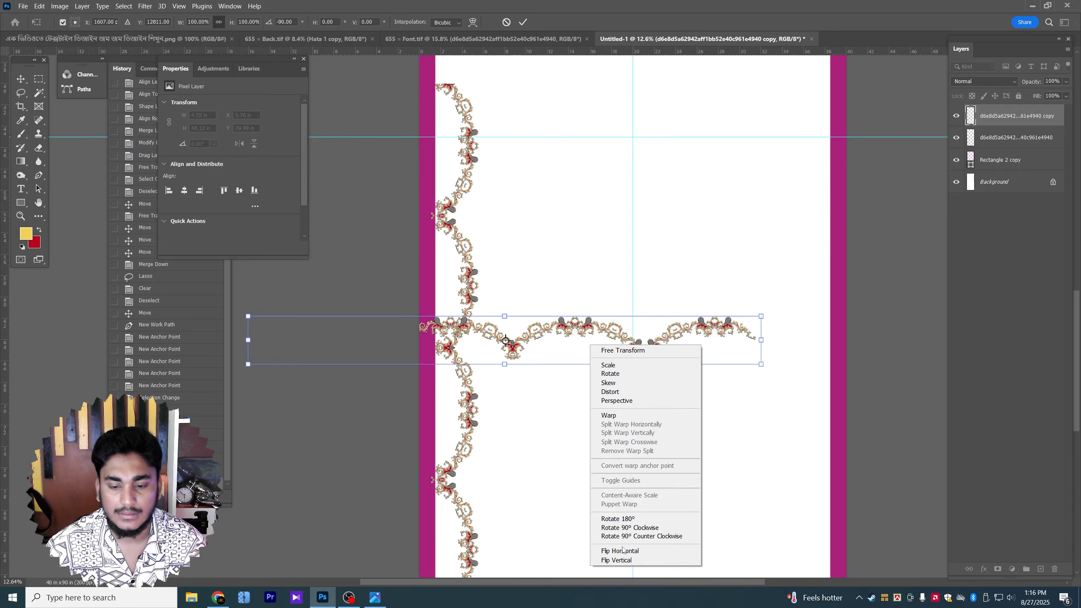
left_click(613, 552)
key("Return")
Place the horizontal border copy at about X 2.99 in, Y 85.55 in so it joins the vertical one at the corner, and merge them
left_click_drag(501, 347, 661, 574)
left_click_drag(634, 562, 562, 258)
scroll(411, 290, "up", 5)
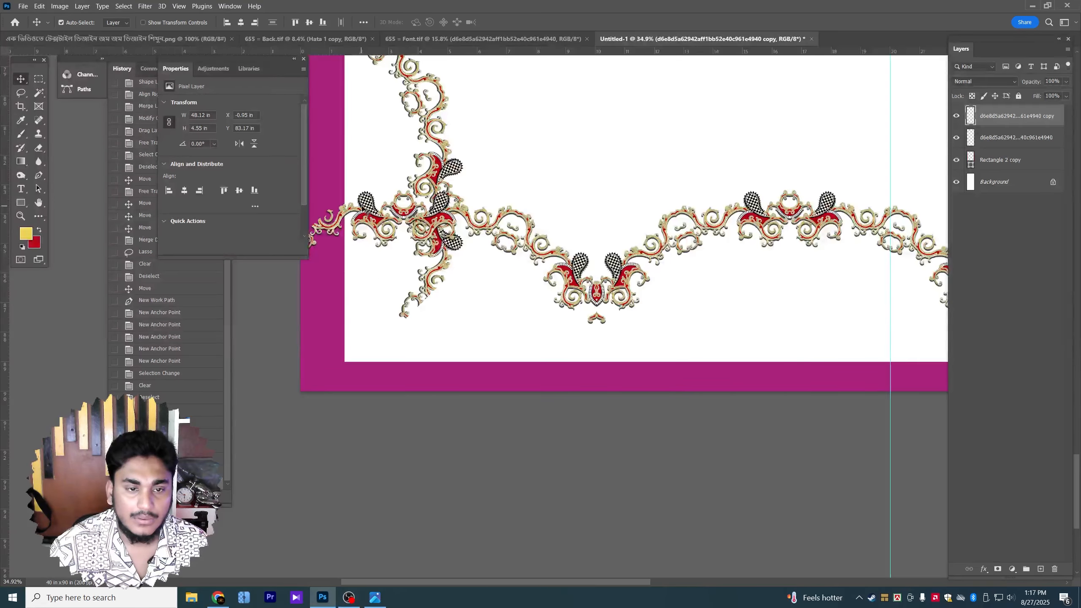
left_click_drag(369, 255, 404, 305)
scroll(443, 296, "up", 3)
scroll(443, 296, "up", 5)
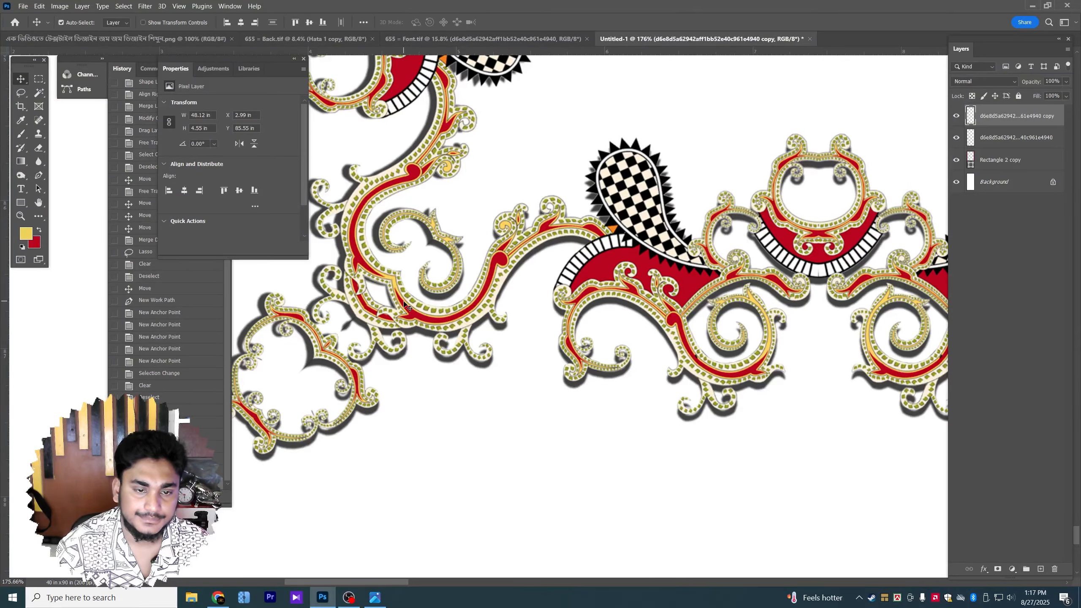
key("ctrl+e")
Scale the merged L-shaped border to about 85.68% and fit it inside the margin's lower-left corner at X 1.23 in, Y 45 in
scroll(439, 307, "down", 10)
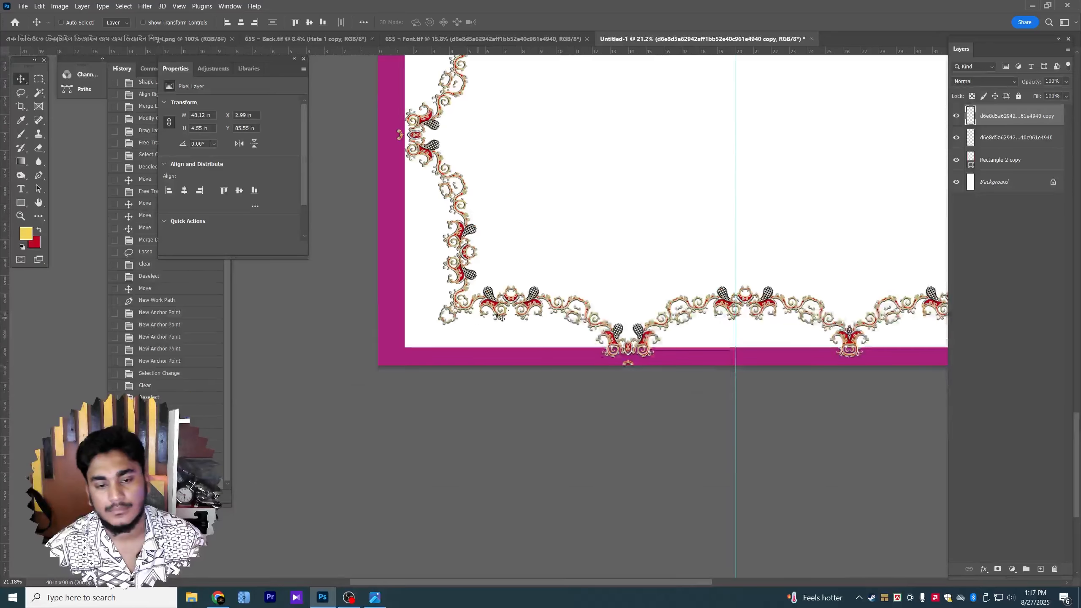
scroll(508, 310, "down", 1)
scroll(589, 263, "up", 4)
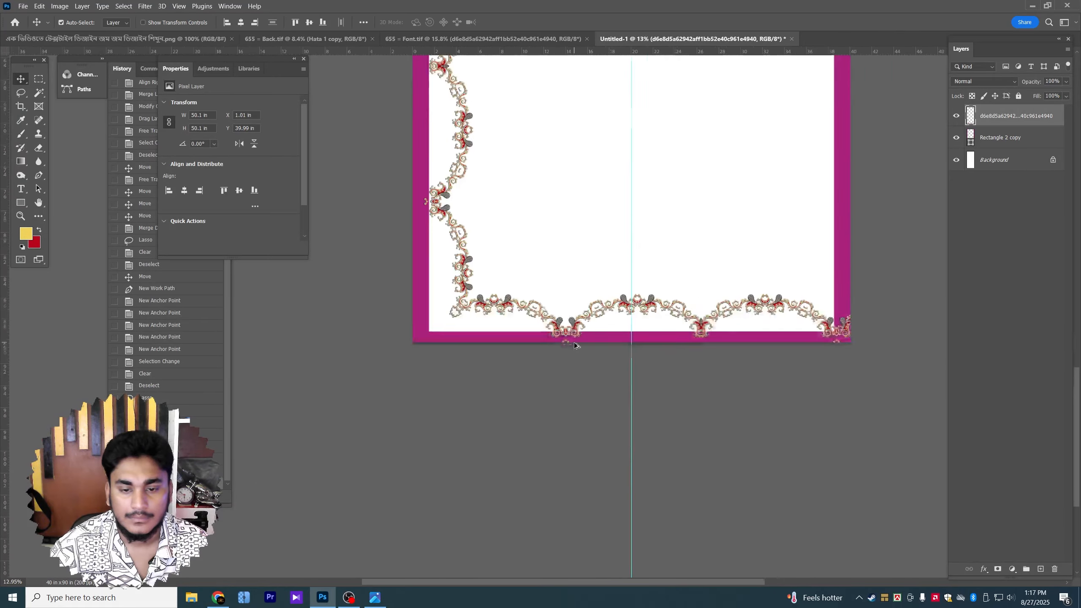
scroll(423, 239, "down", 3)
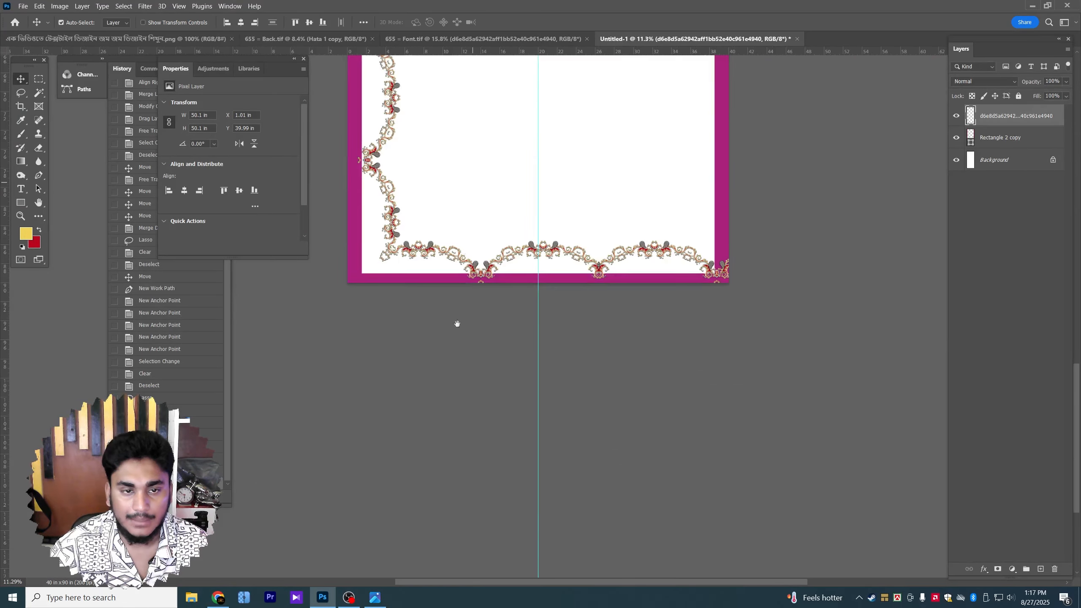
scroll(456, 256, "up", 5)
scroll(443, 351, "down", 5)
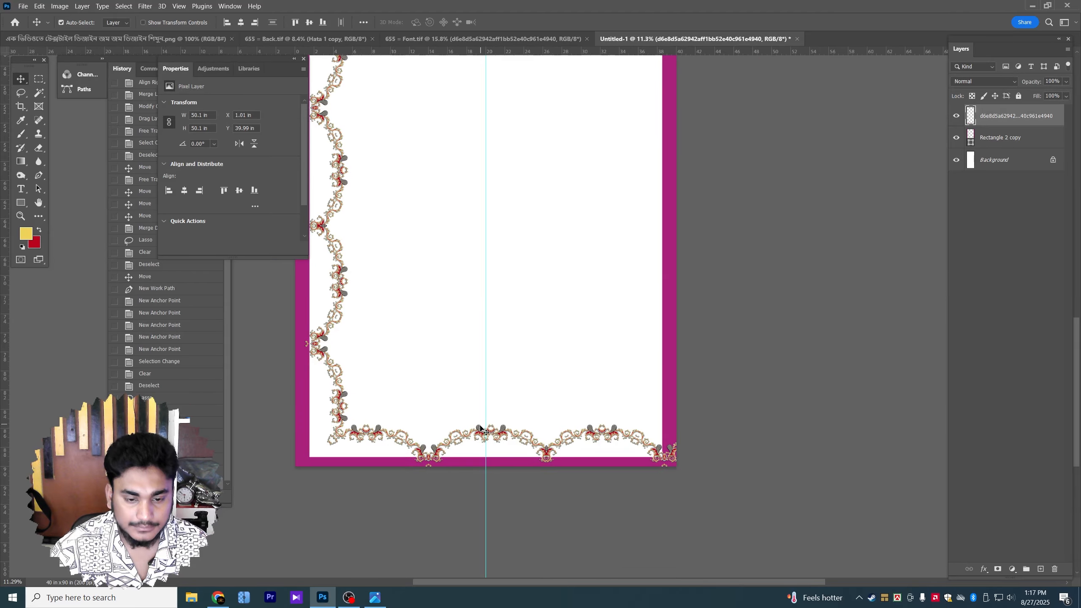
key("ctrl+t")
left_click_drag(779, 466, 735, 419)
left_click_drag(377, 350, 546, 362)
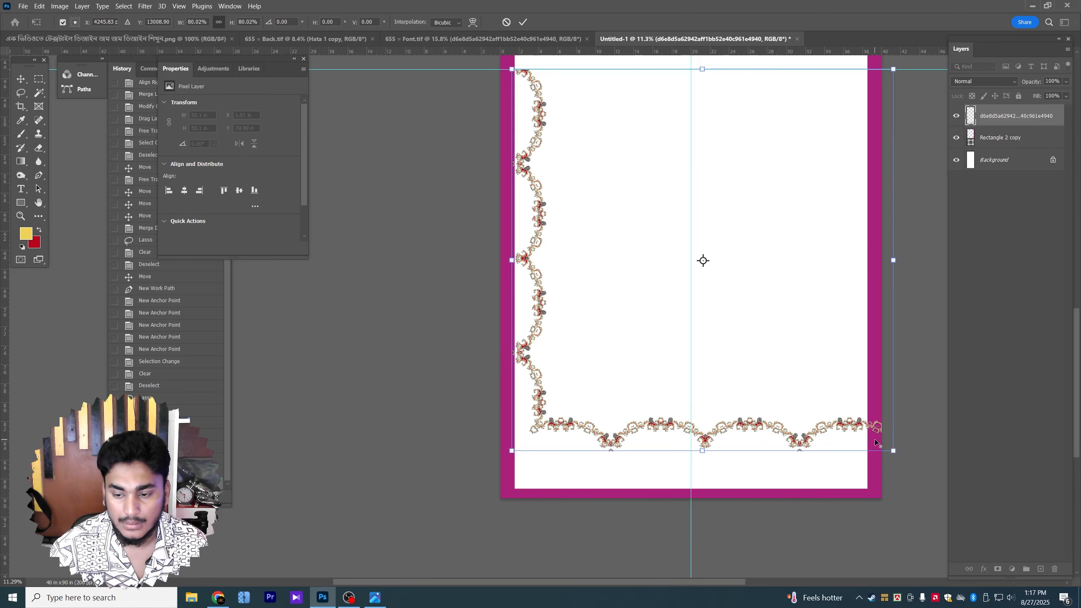
left_click_drag(895, 446, 907, 464)
left_click_drag(560, 433, 574, 448)
key("Return")
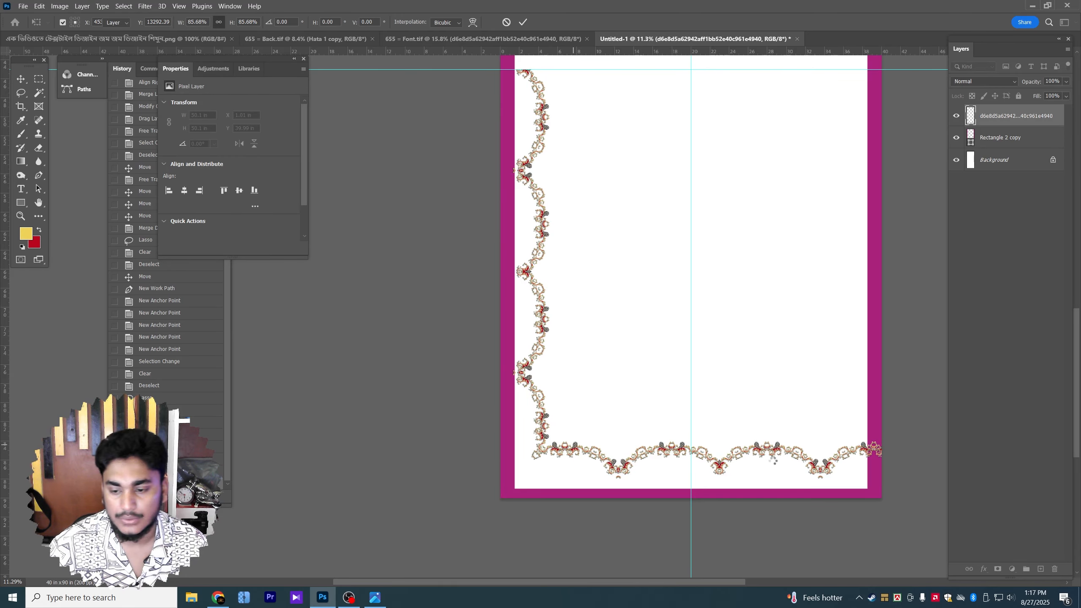
Crop the document at its existing canvas bounds with Delete Cropped Pixels on to trim the ornament overhanging the canvas
scroll(678, 454, "up", 3)
key("c")
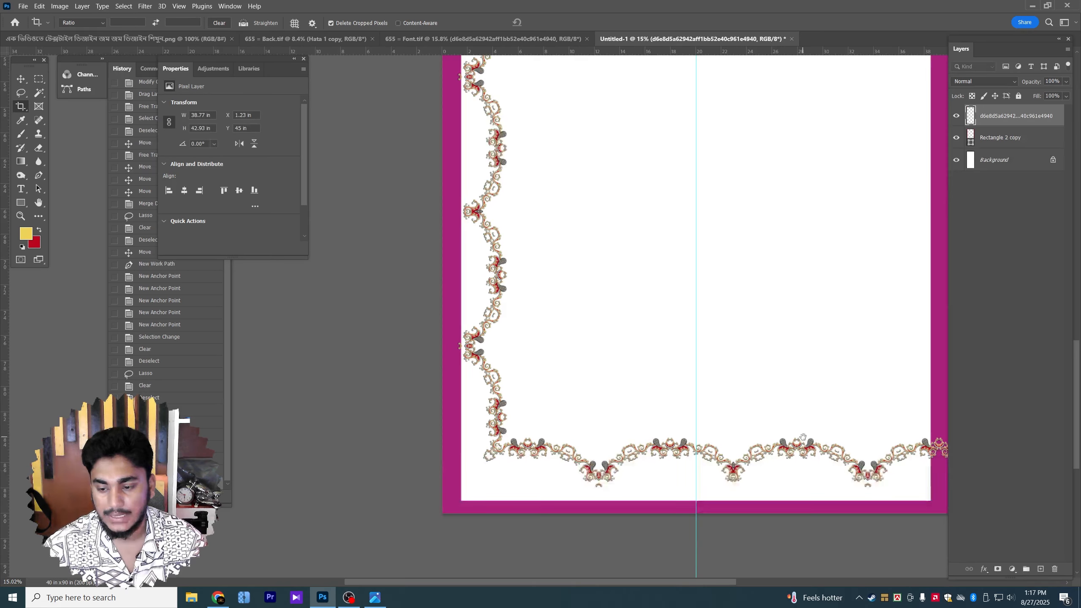
left_click_drag(803, 436, 485, 381)
key("Return")
key("Return")
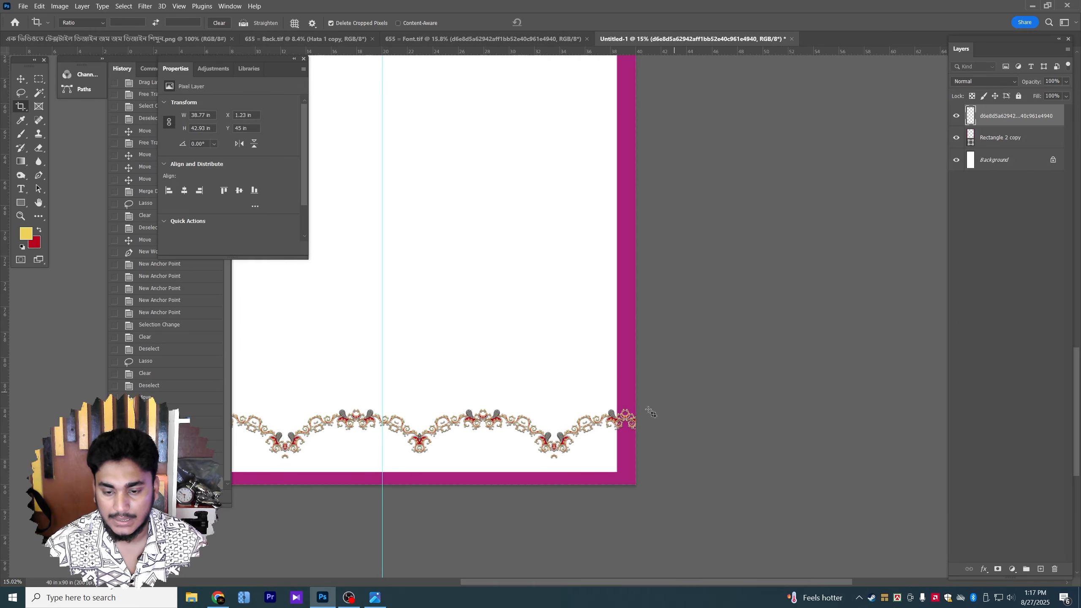
Marquee the part of the bottom border to the right of the vertical centre guide and clear it
left_click(35, 79)
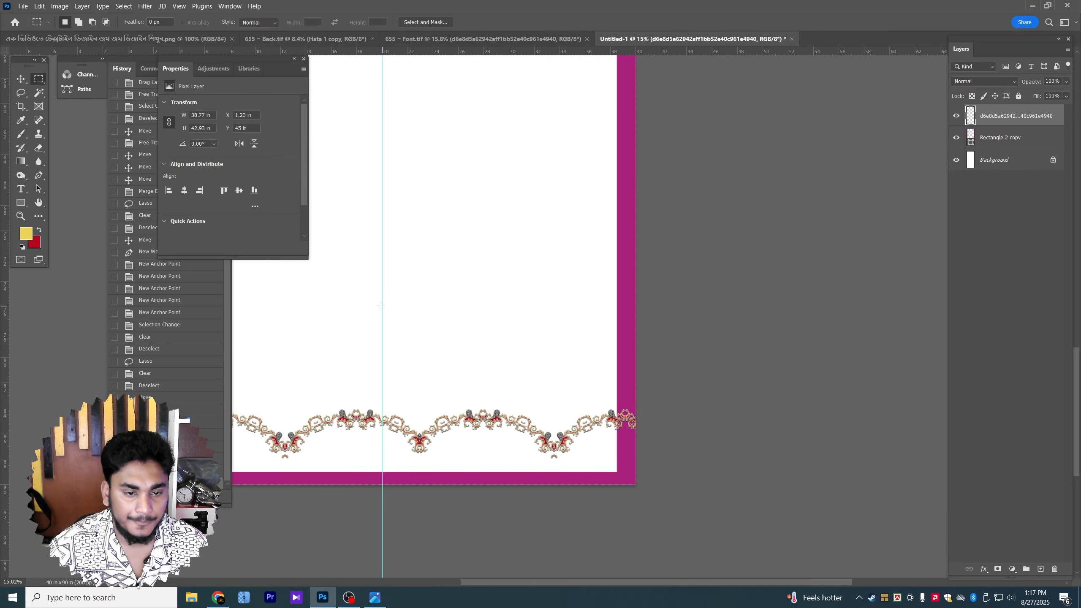
left_click_drag(738, 558, 634, 466)
key("Delete")
key("ctrl+d")
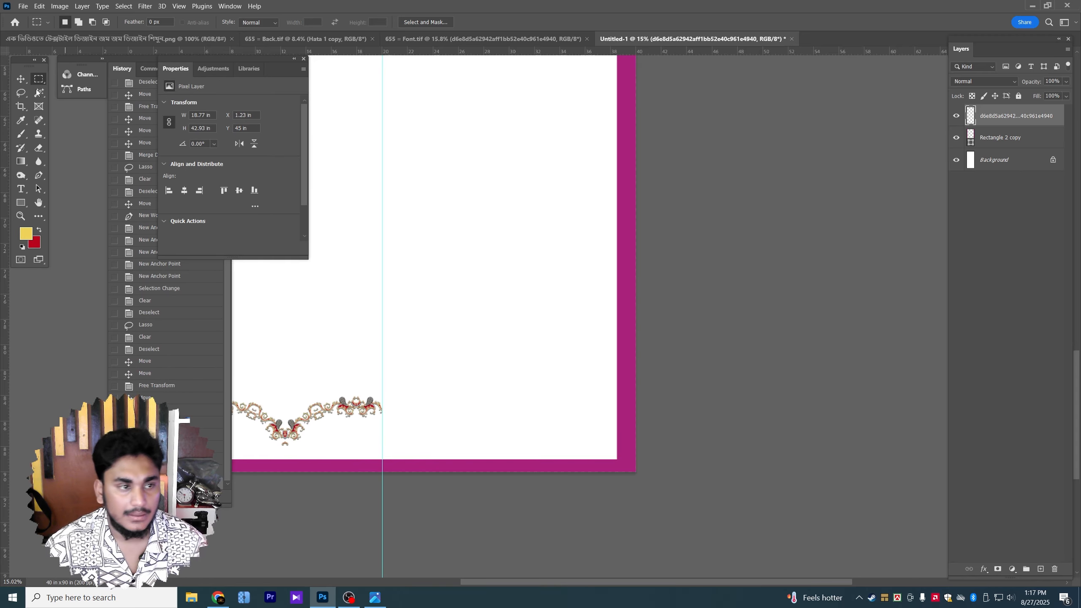
Duplicate the half border into the right half of the canvas at X 20 in and flip the copy horizontally
key("v")
left_click_drag(345, 412, 584, 412)
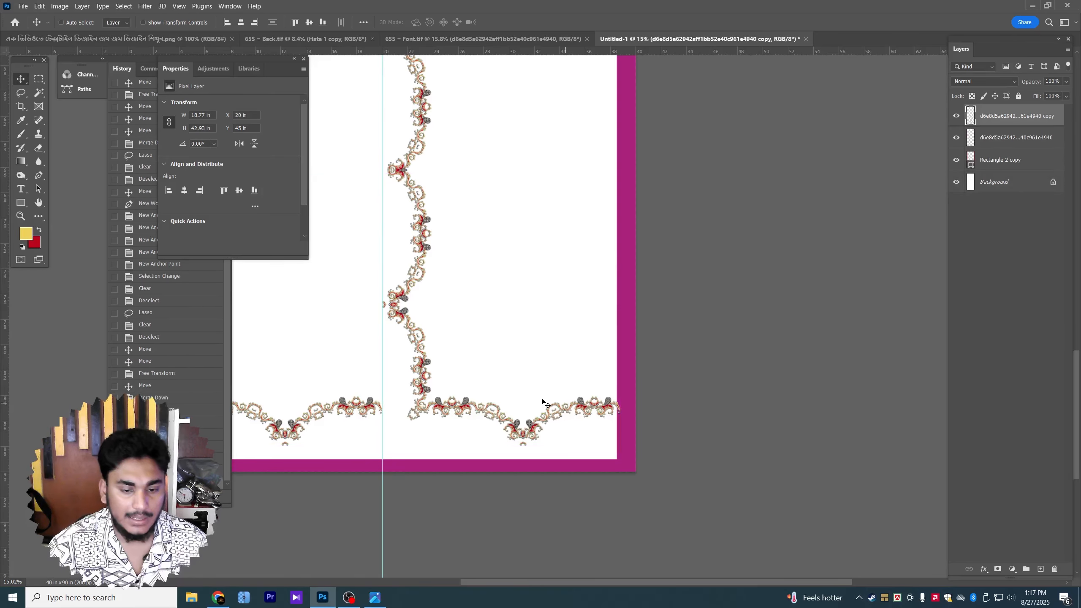
key("ctrl+t")
right_click(540, 176)
left_click(571, 382)
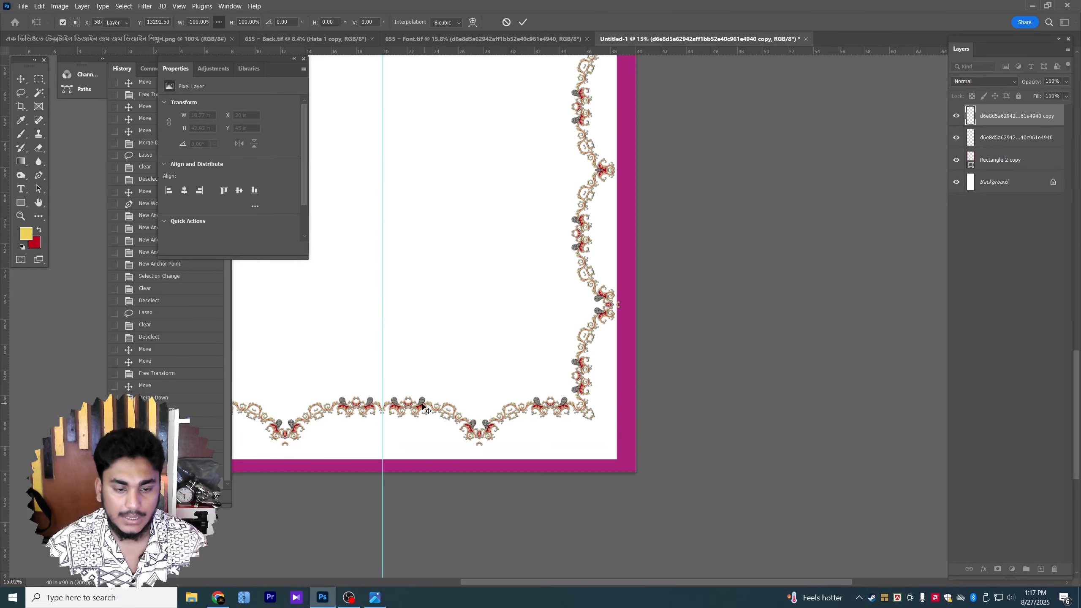
scroll(387, 416, "up", 10)
key("Return")
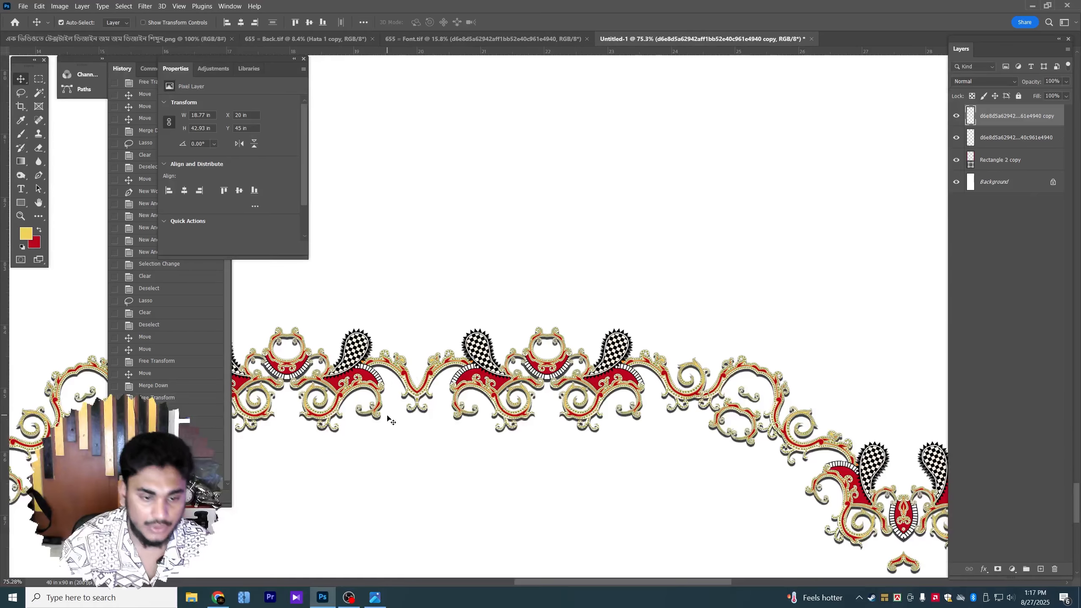
Nudge the mirrored half so it meets the left half at the centre guide at X 20 in, and merge the two layers
key("Right")
key("Right")
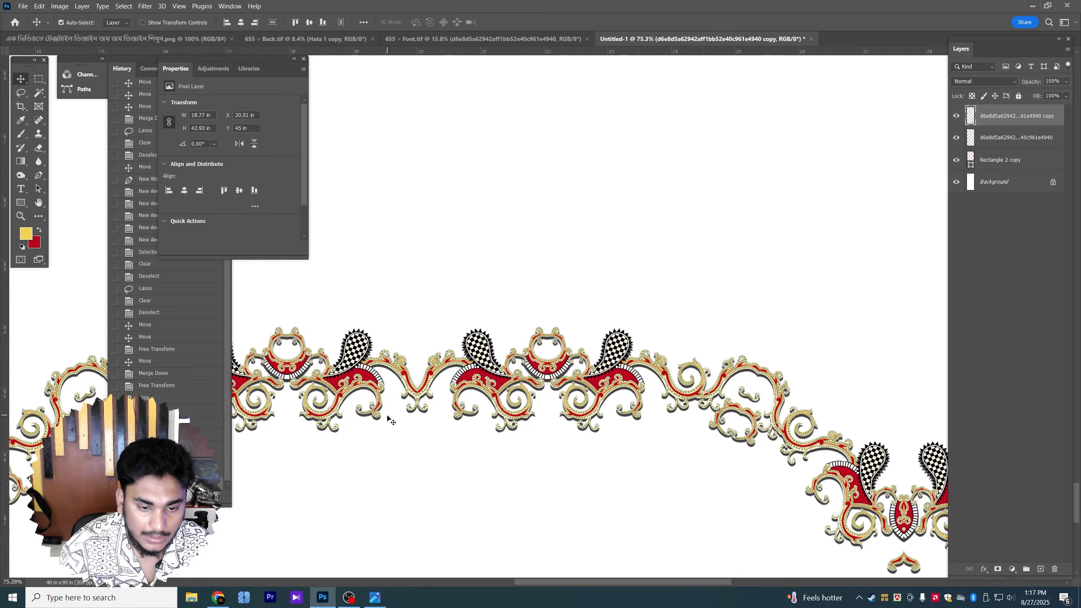
scroll(399, 409, "up", 6)
scroll(457, 381, "up", 4)
key("Left")
key("Left")
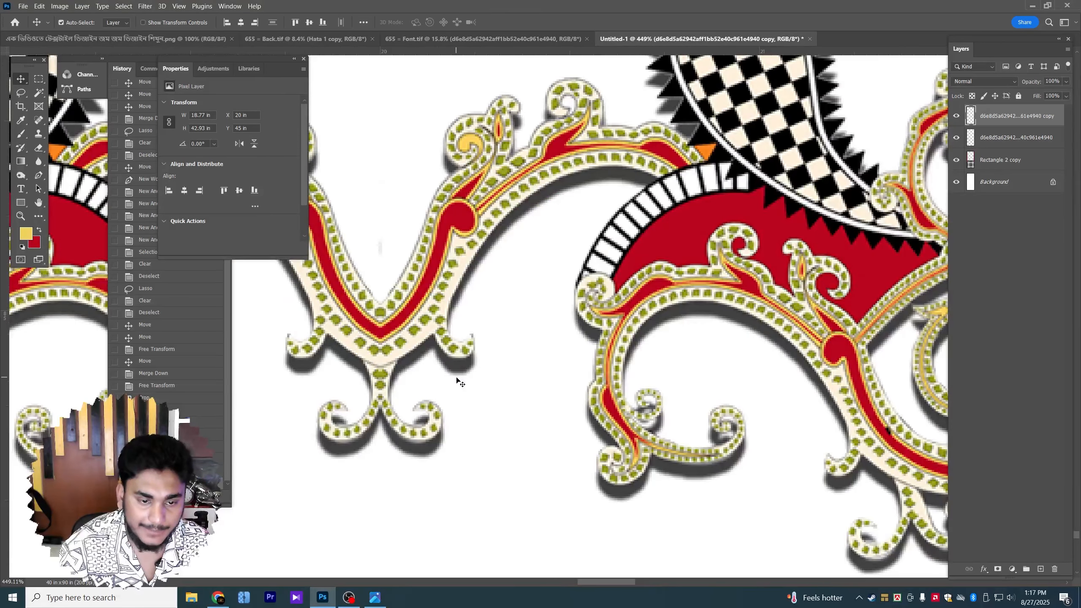
key("ctrl+0")
key("ctrl+e")
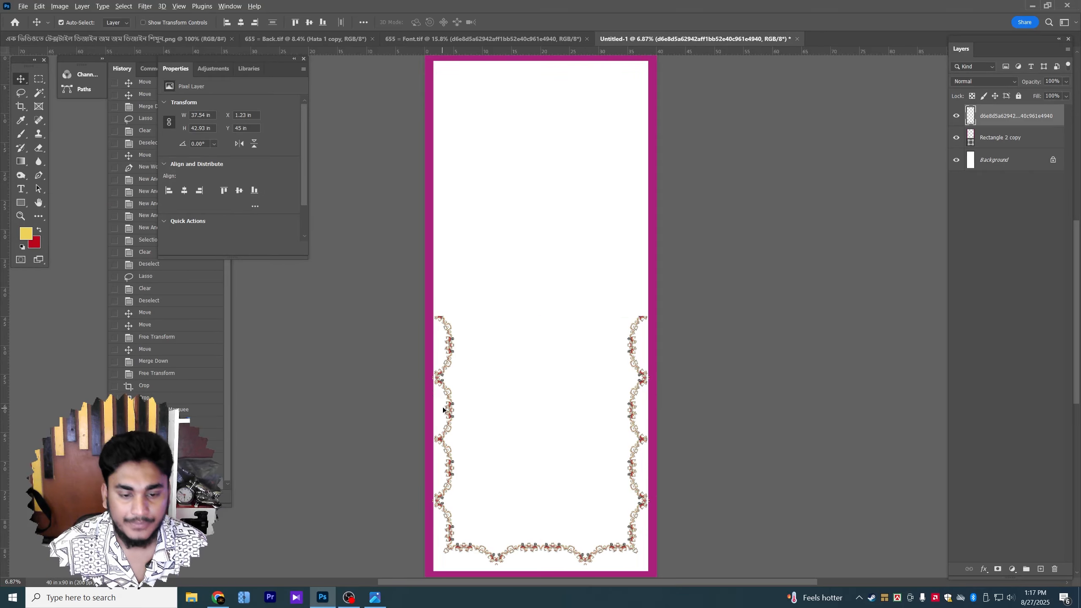
Duplicate the U-shaped border into the upper half at about X 1.23 in, Y 2.08 in and flip the copy vertically
left_click_drag(450, 407, 451, 157)
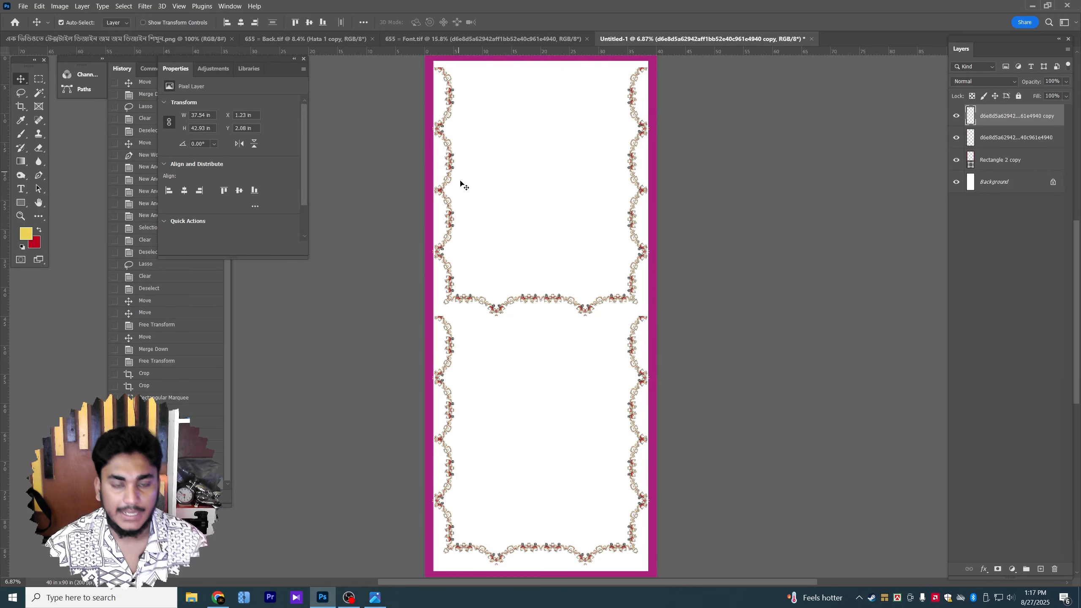
key("ctrl+t")
right_click(464, 186)
left_click(504, 401)
key("Return")
Align the flipped upper border with the lower half where they meet at mid-height, and merge the two layers
scroll(443, 314, "up", 8)
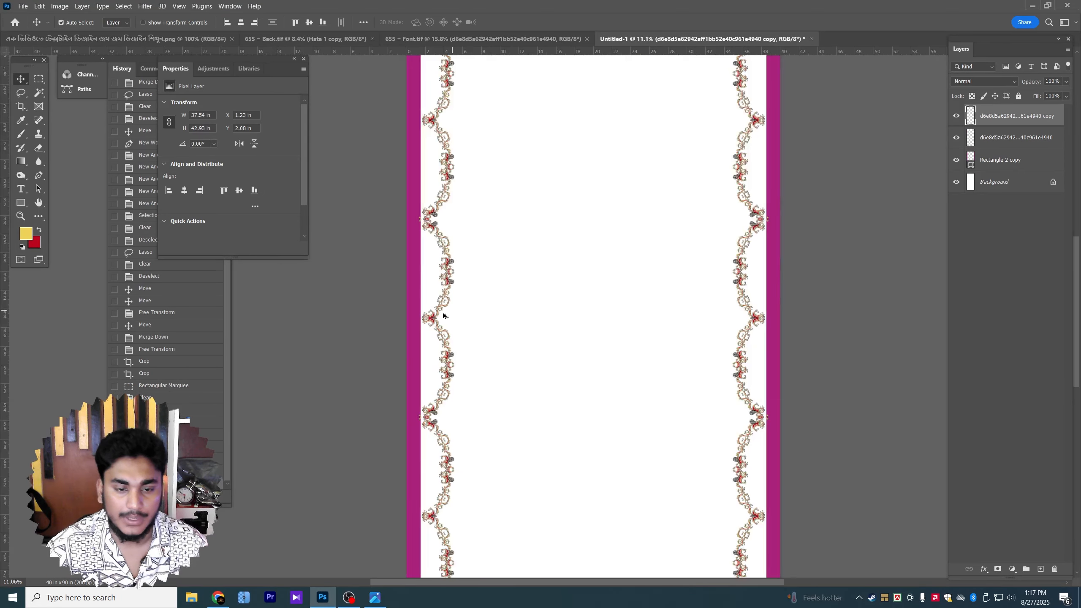
scroll(416, 326, "up", 7)
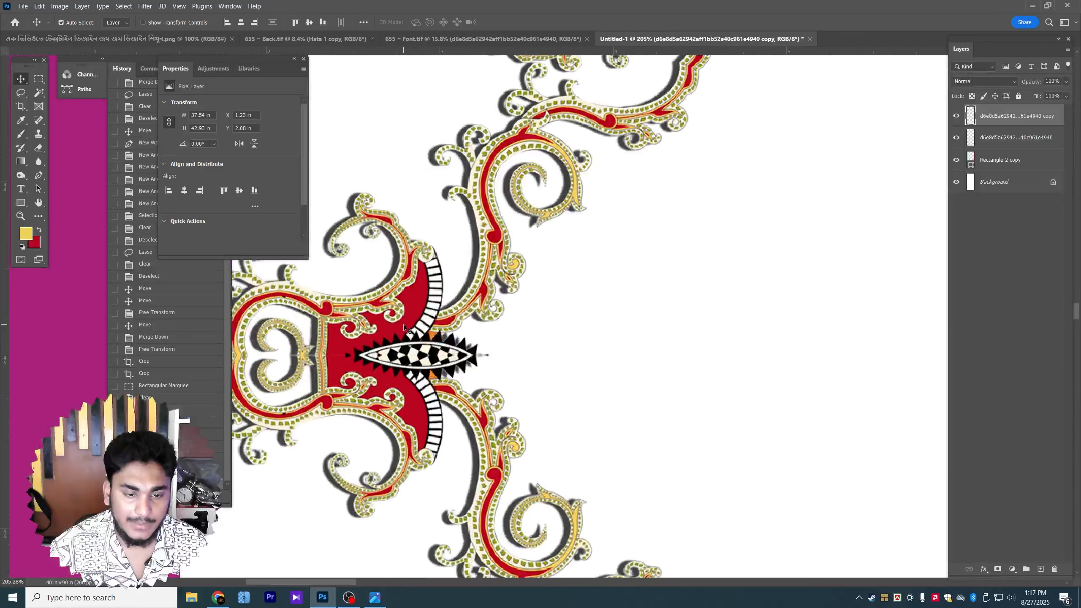
mouse_move(402, 324)
left_mouse_down()
mouse_move(401, 310)
mouse_move(401, 324)
left_mouse_up()
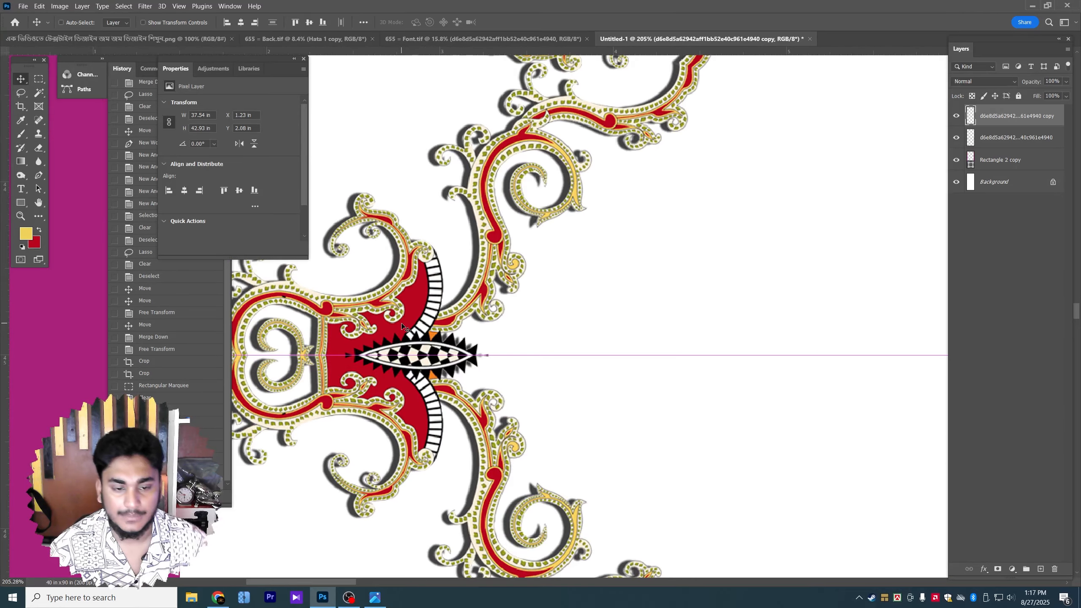
key("ctrl+e")
key("l")
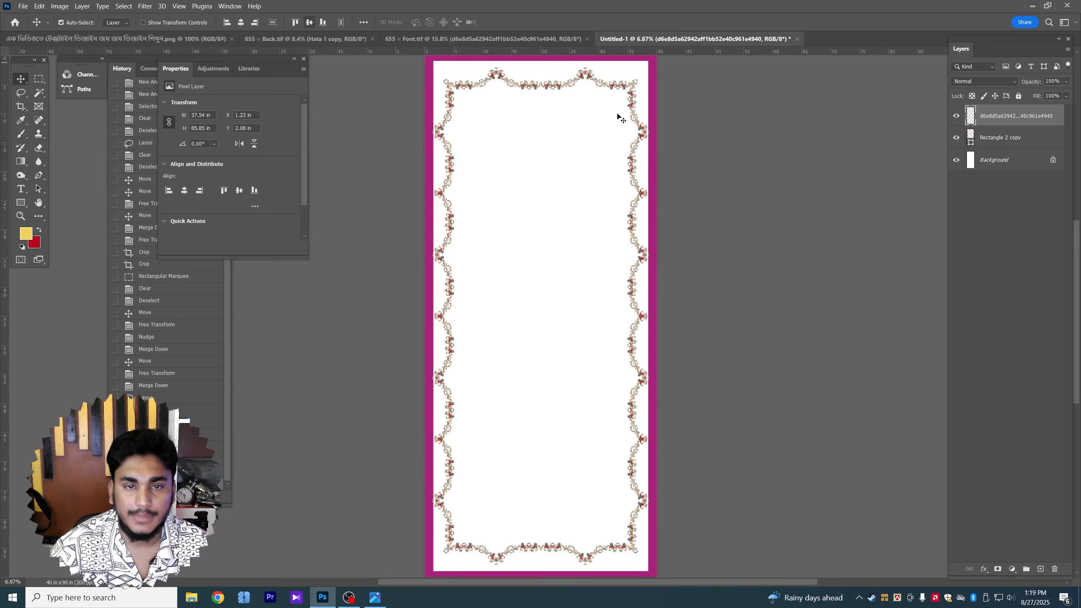
Hide the layer properties and examine the lower part of the 655 = Font.tif design for reference
left_click(304, 58)
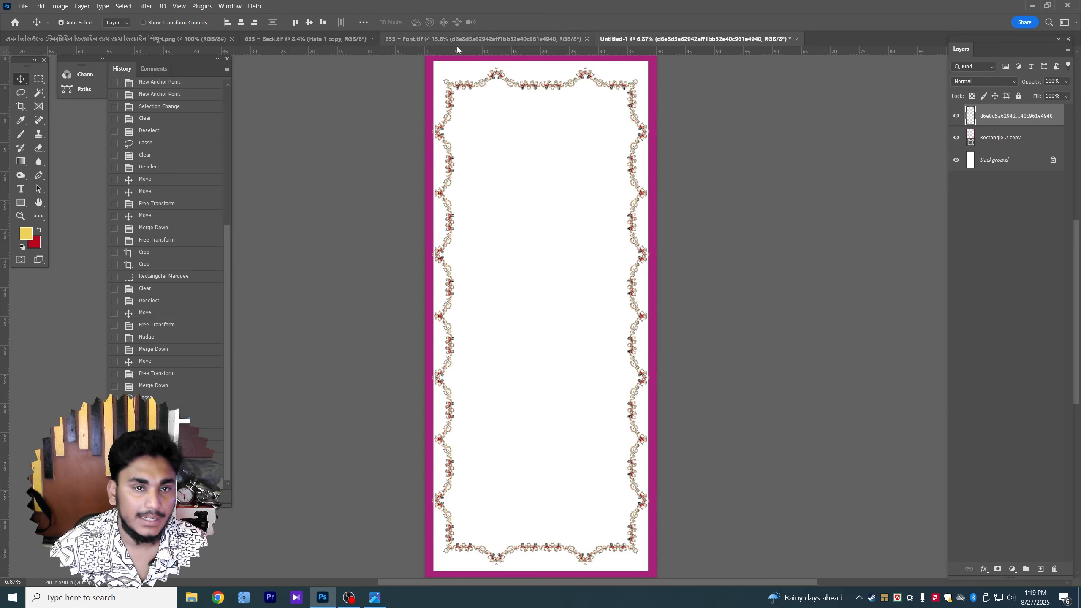
left_click(457, 42)
scroll(401, 465, "down", 1)
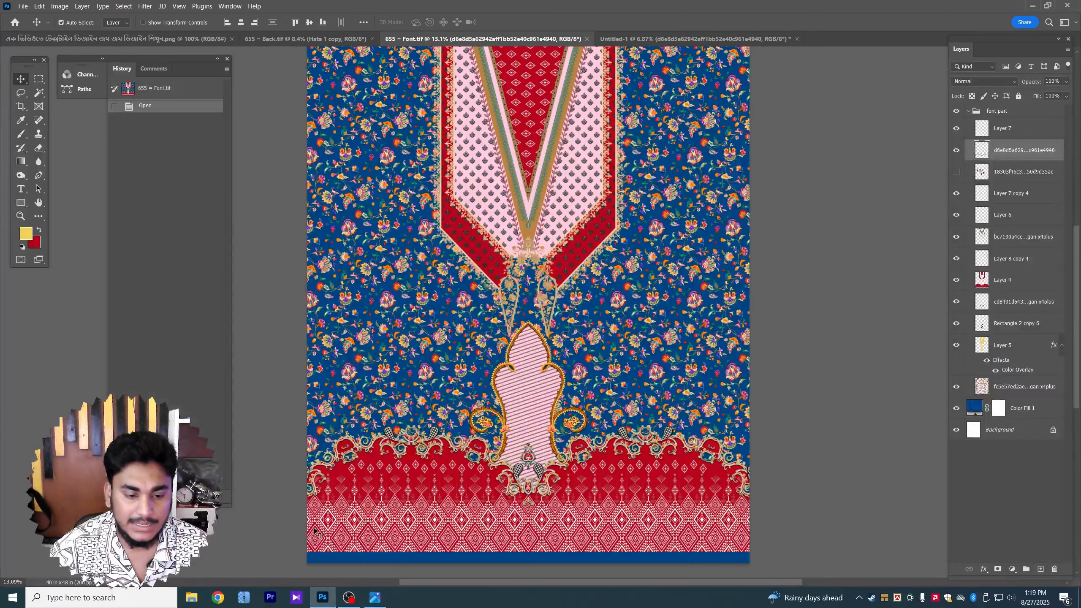
left_click(677, 39)
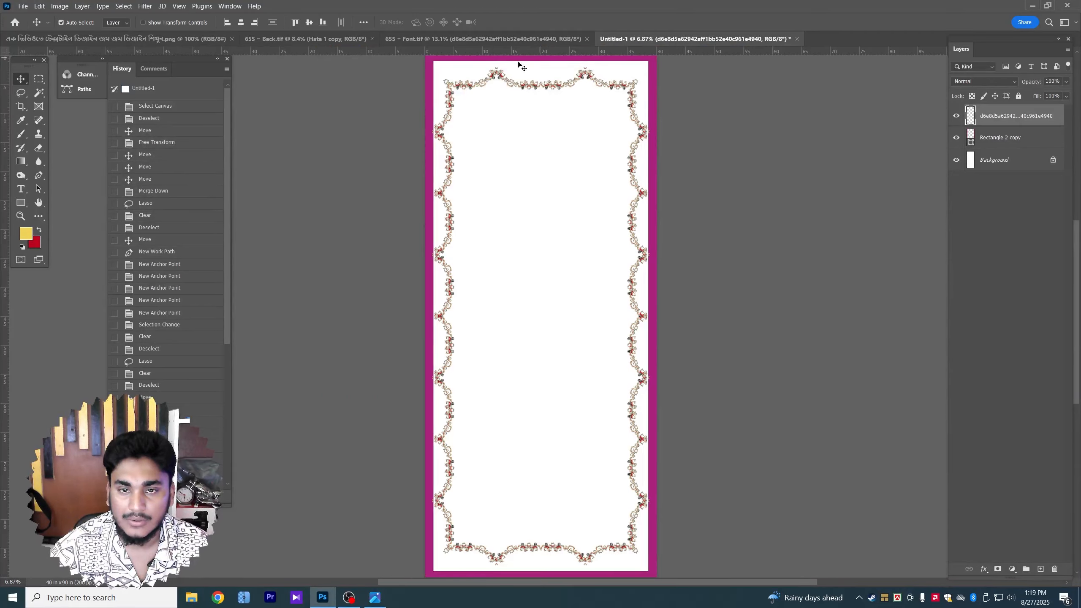
Select the area outside the scroll border with the Magic Wand at tolerance 50, and add a new layer directly above Background
left_click(955, 117)
left_click(955, 117)
key("w")
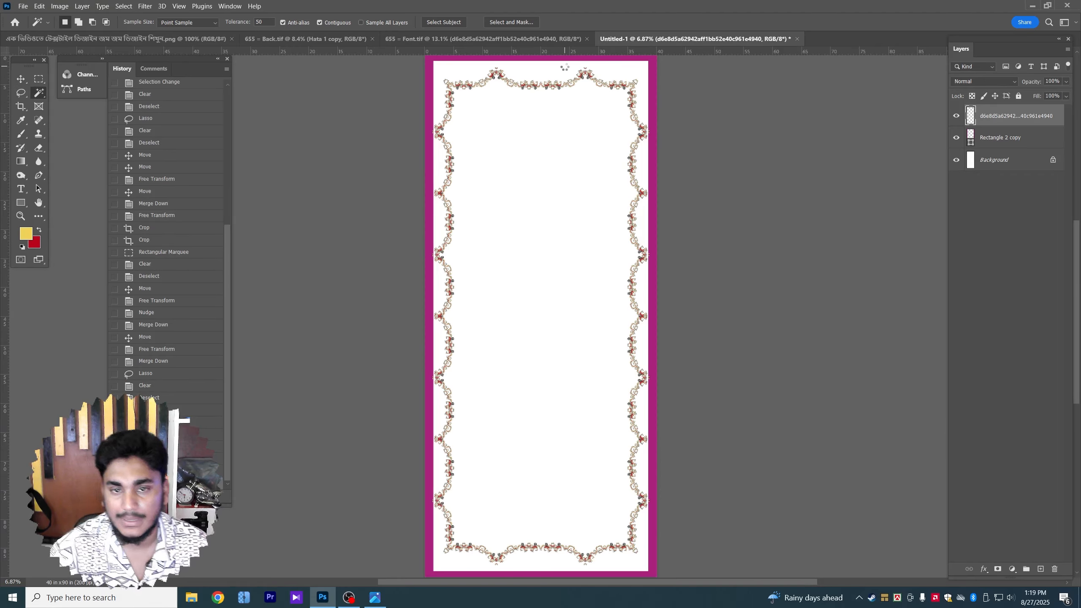
left_click(565, 67)
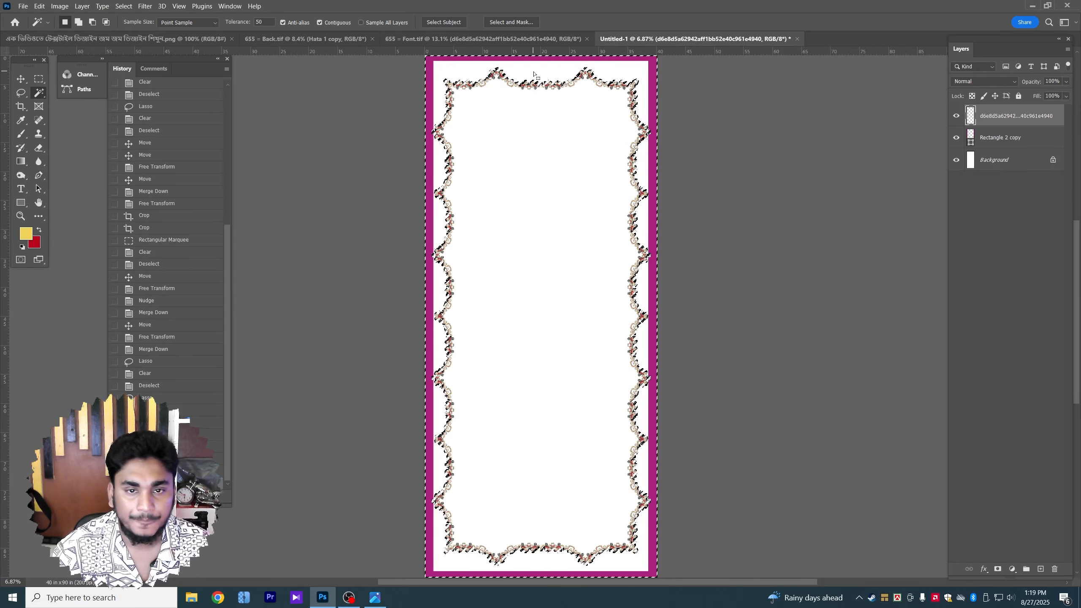
left_click(992, 160)
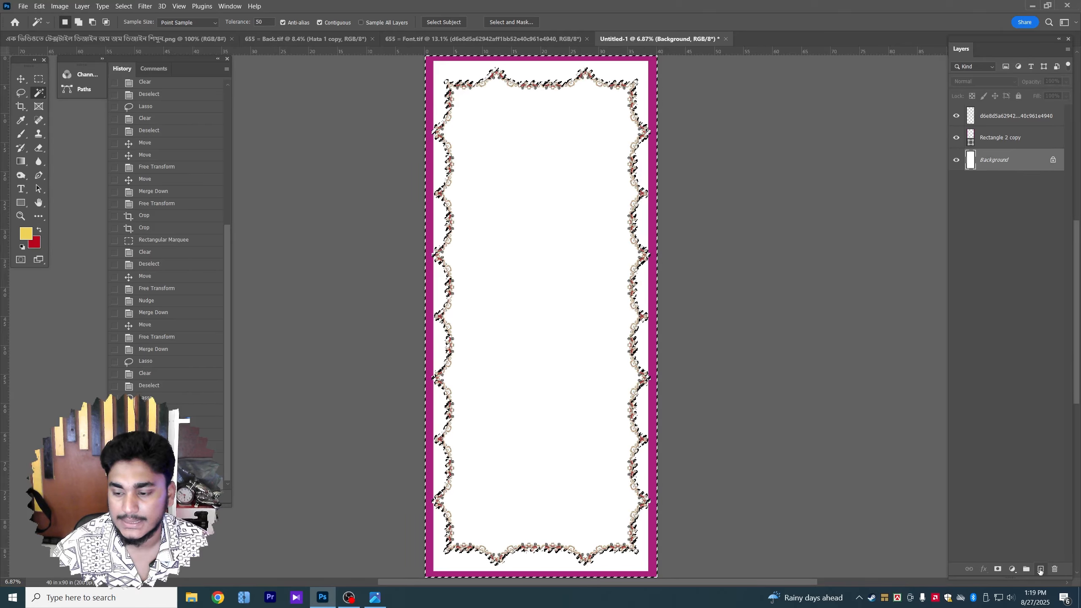
left_click(1039, 569)
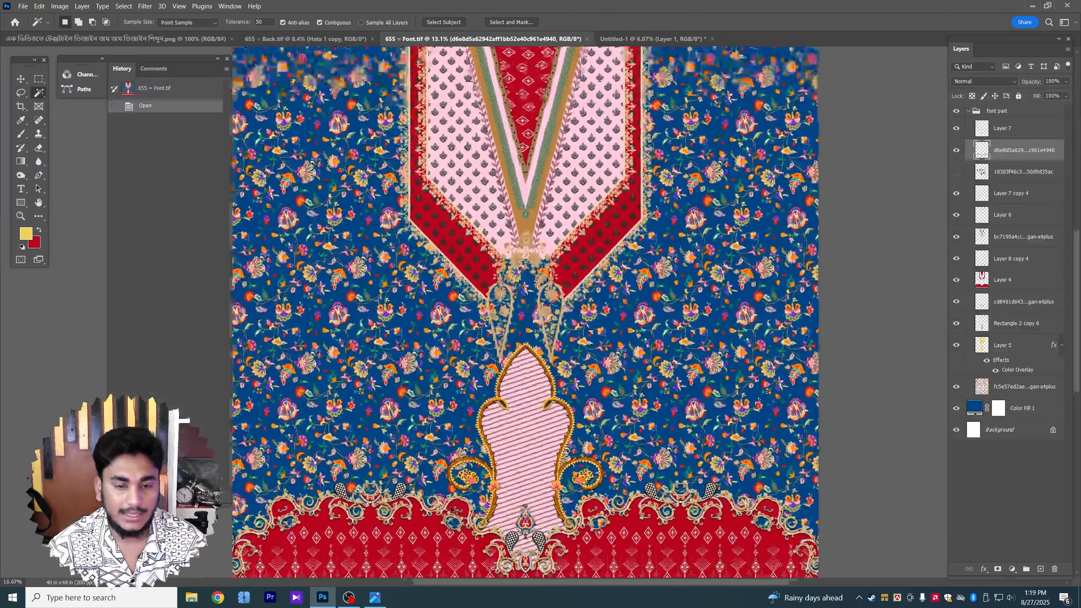
Set the background colour to the bright red sampled from the lower panel of the 655 = Font.tif design
scroll(453, 492, "up", 2)
key("ctrl+plus")
key("ctrl+plus")
key("ctrl+plus")
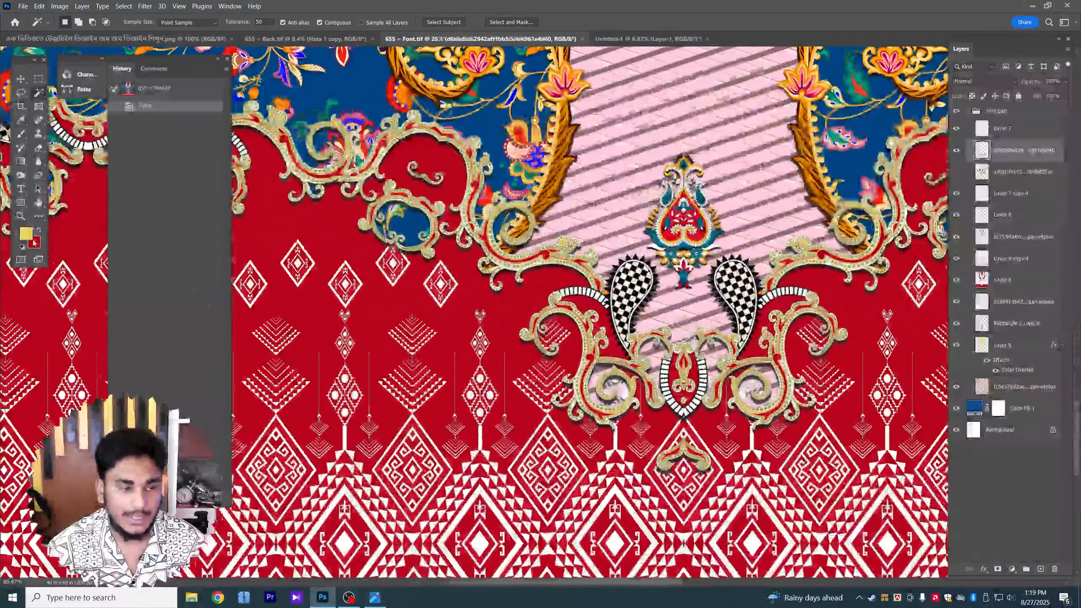
left_click(27, 234)
key("Escape")
left_click(36, 244)
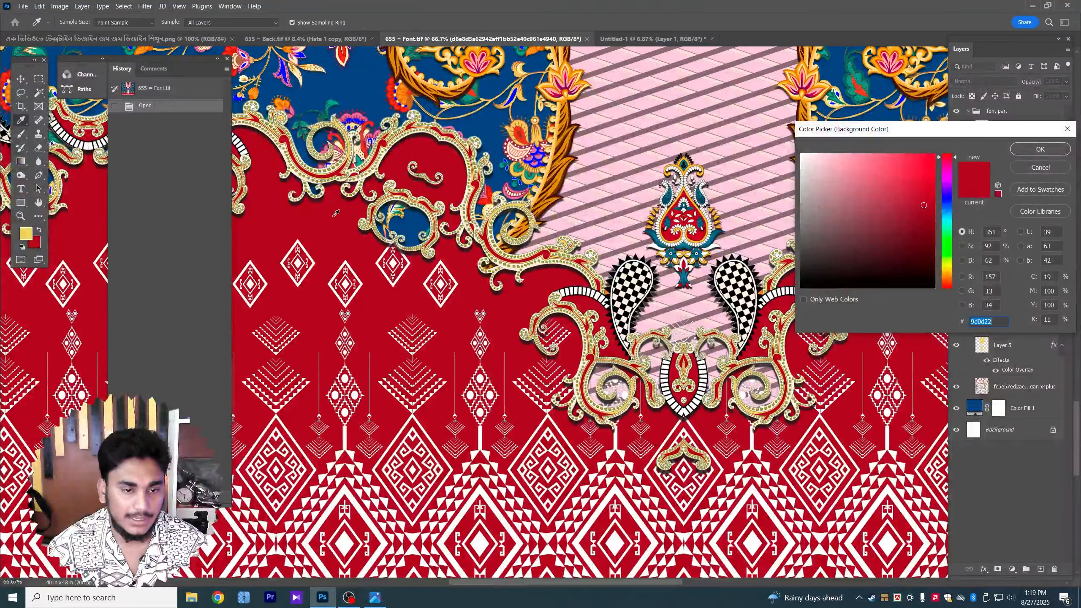
key("Return")
In Untitled-1, fill the selected area outside the scroll border on Layer 1 with the red background colour and deselect
left_click(662, 40)
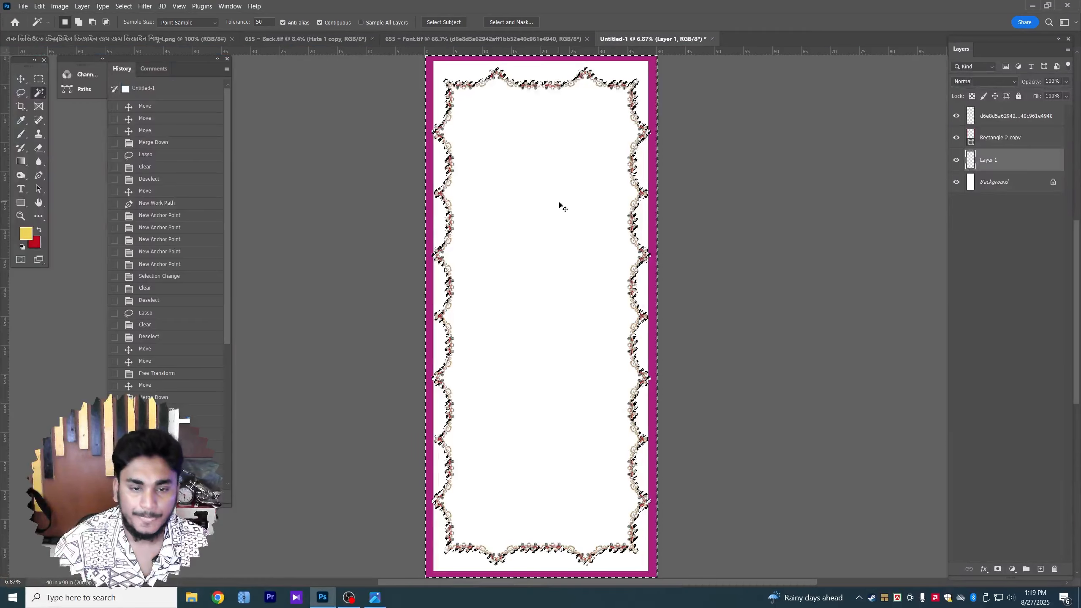
key("ctrl+BackSpace")
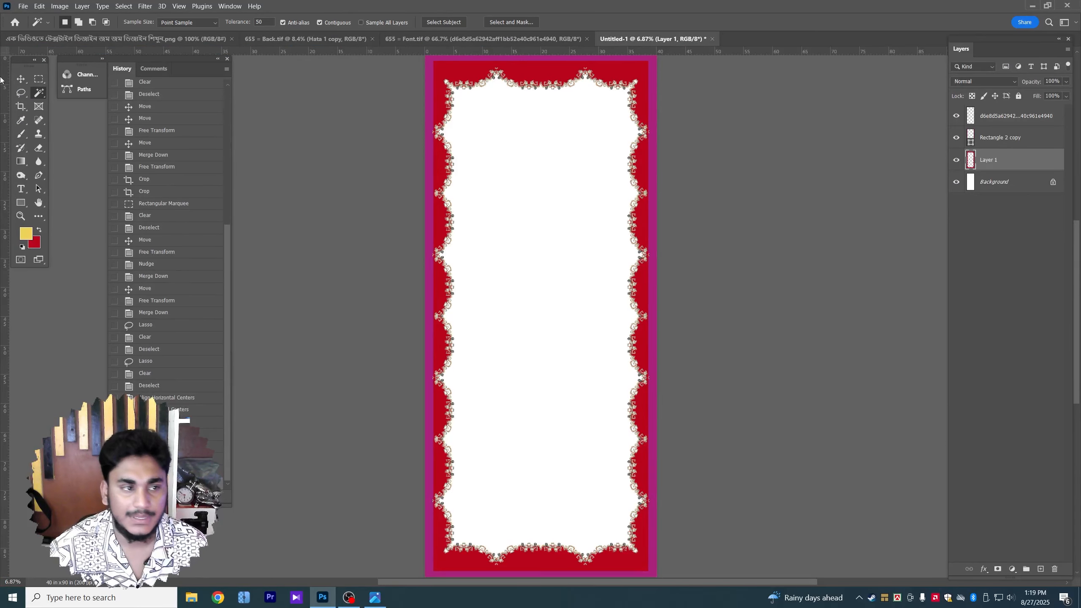
left_click(23, 77)
Toggle the scroll border's visibility, hide the magenta margin, and inspect the border against the red fill
left_click(956, 116)
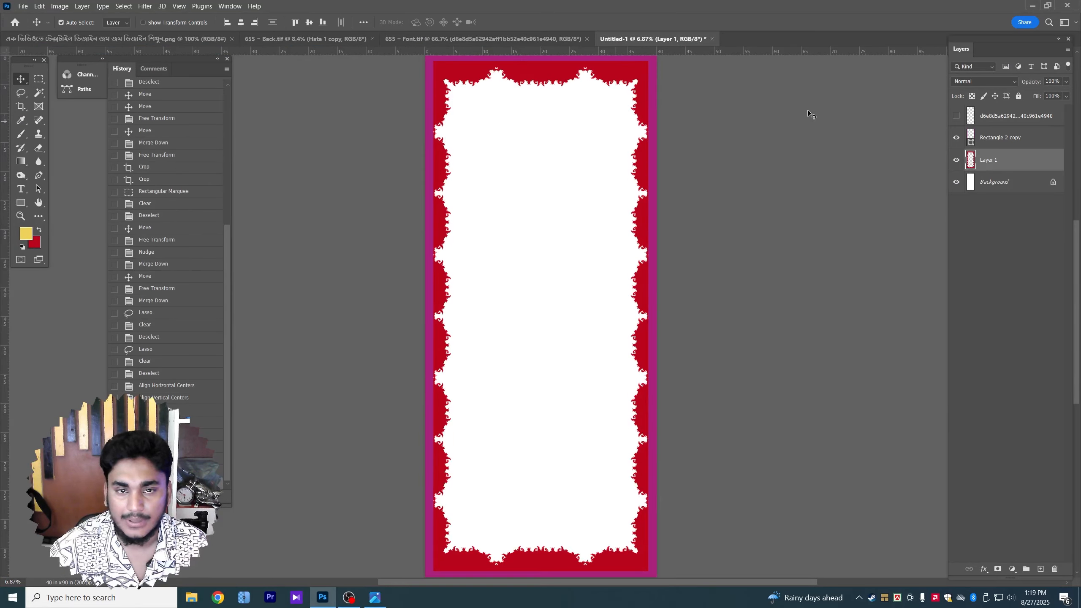
left_click(957, 116)
left_click(957, 137)
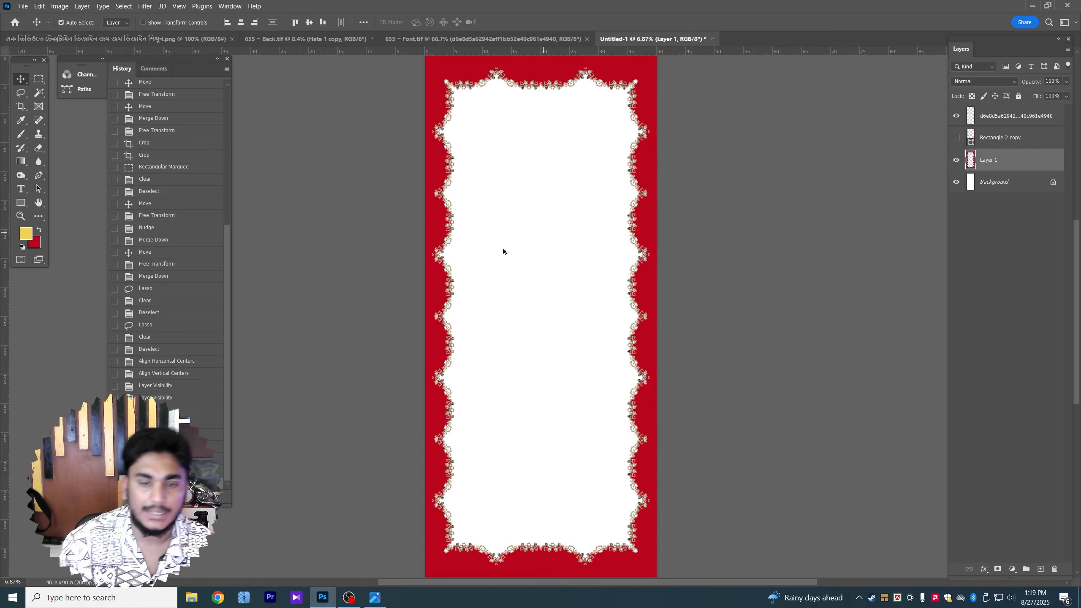
scroll(487, 256, "up", 3)
scroll(484, 267, "down", 2)
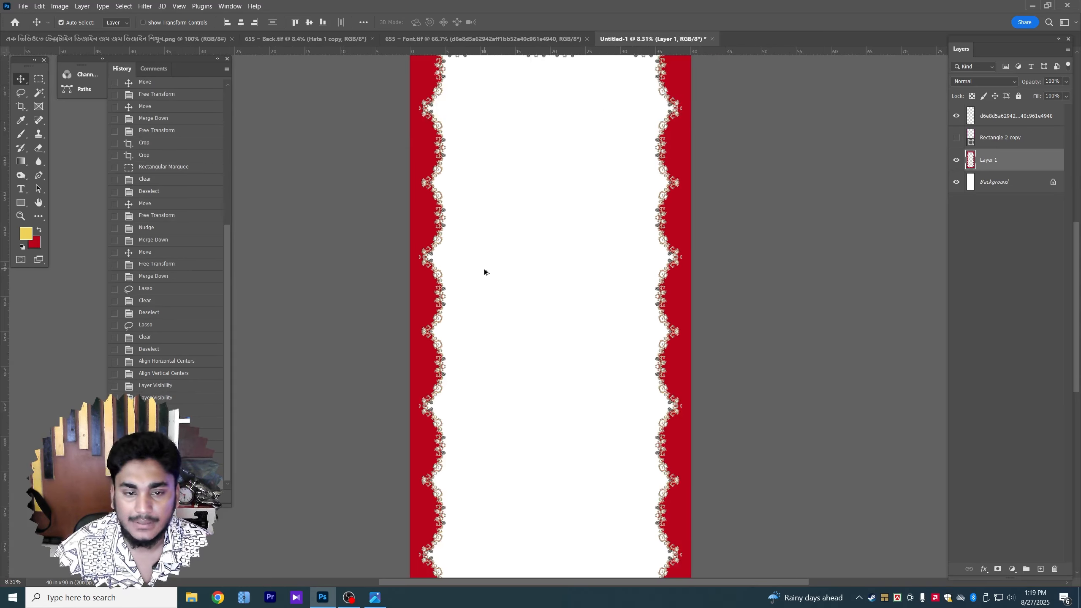
scroll(484, 272, "up", 6)
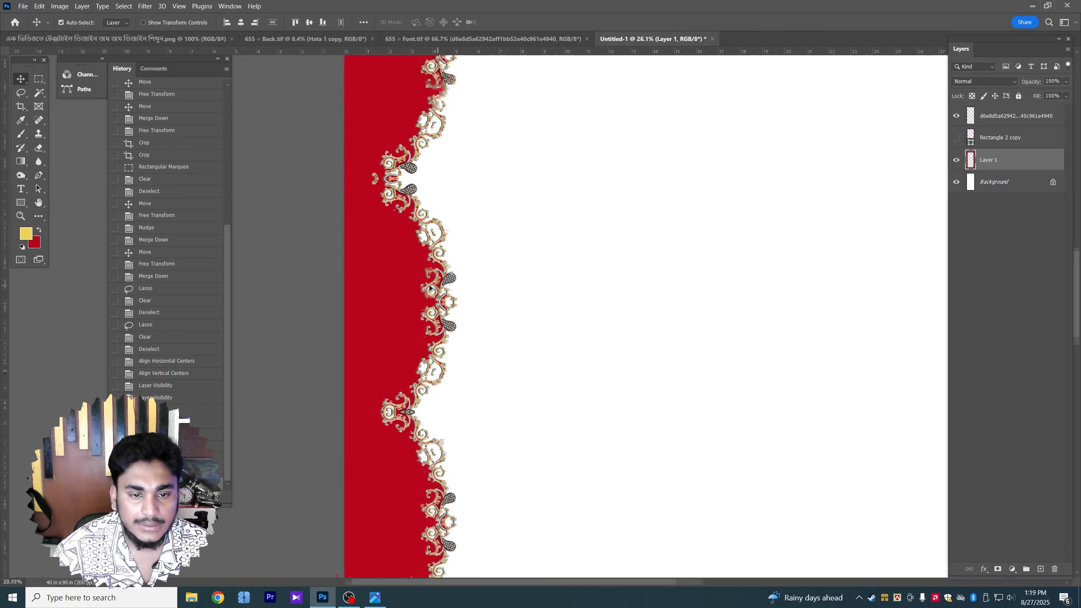
scroll(430, 288, "down", 7)
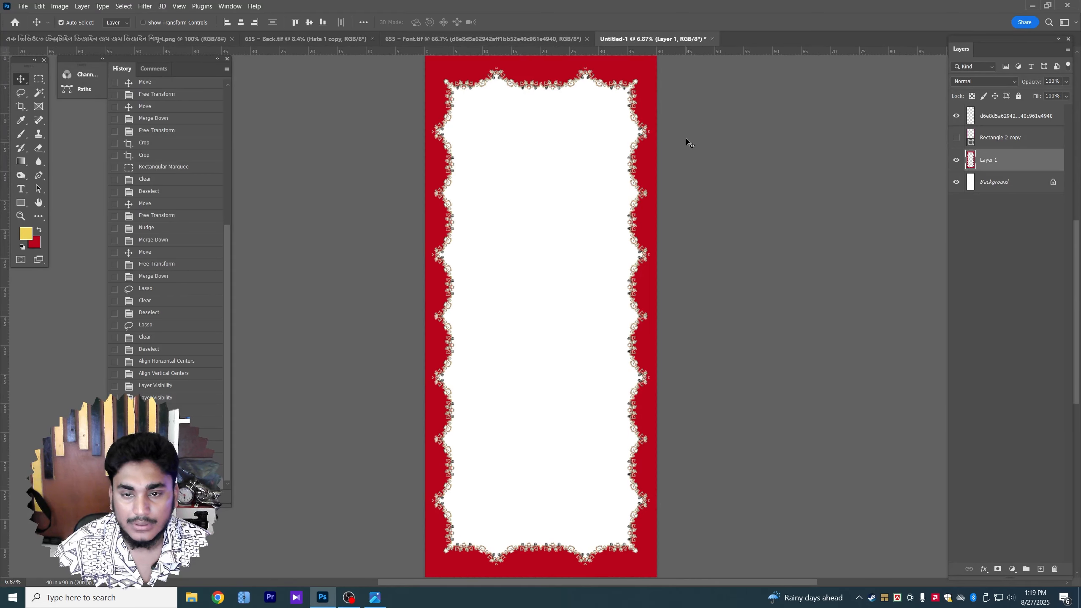
Undo the visibility changes, the red fill, the added layer and the selection outside the border
key("ctrl+z")
key("ctrl+z")
key("ctrl+z")
key("ctrl+z")
key("ctrl+z")
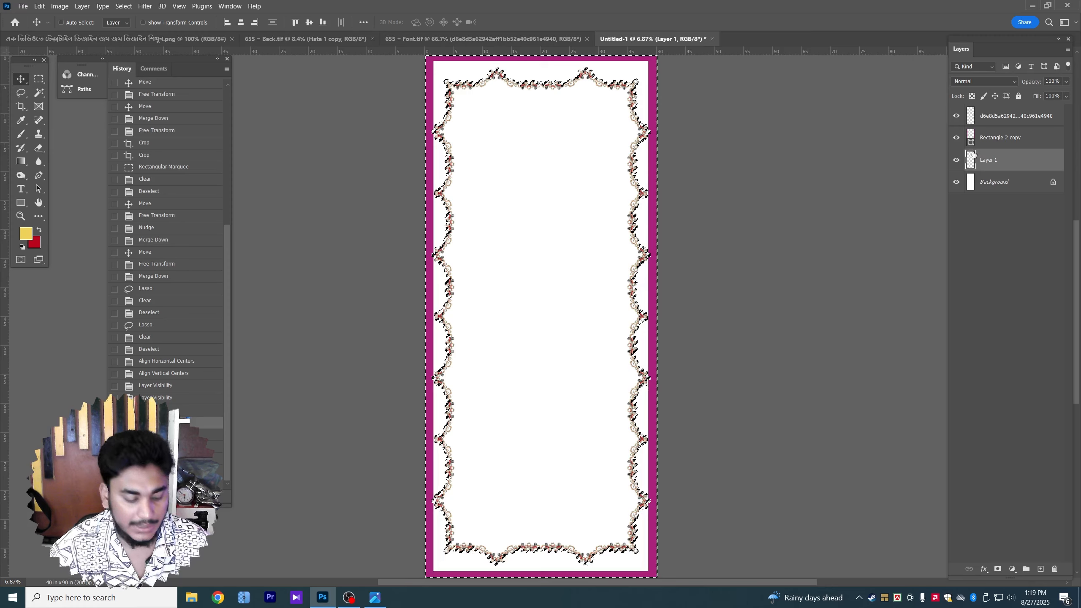
key("ctrl+z")
key("ctrl+z")
key("ctrl+z")
With Rectangle 2 copy hidden, scale the scroll border to about 94.95% width and 102.97% height and centre it on the canvas
left_click(956, 139)
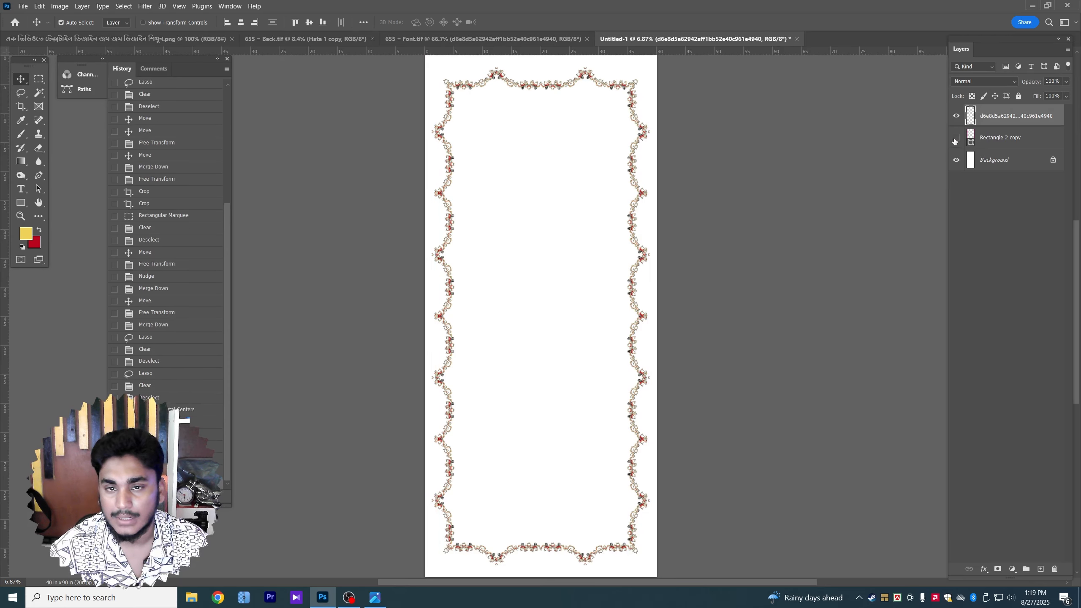
key("ctrl+t")
left_click_drag(542, 68, 541, 60)
left_click_drag(539, 569, 539, 575)
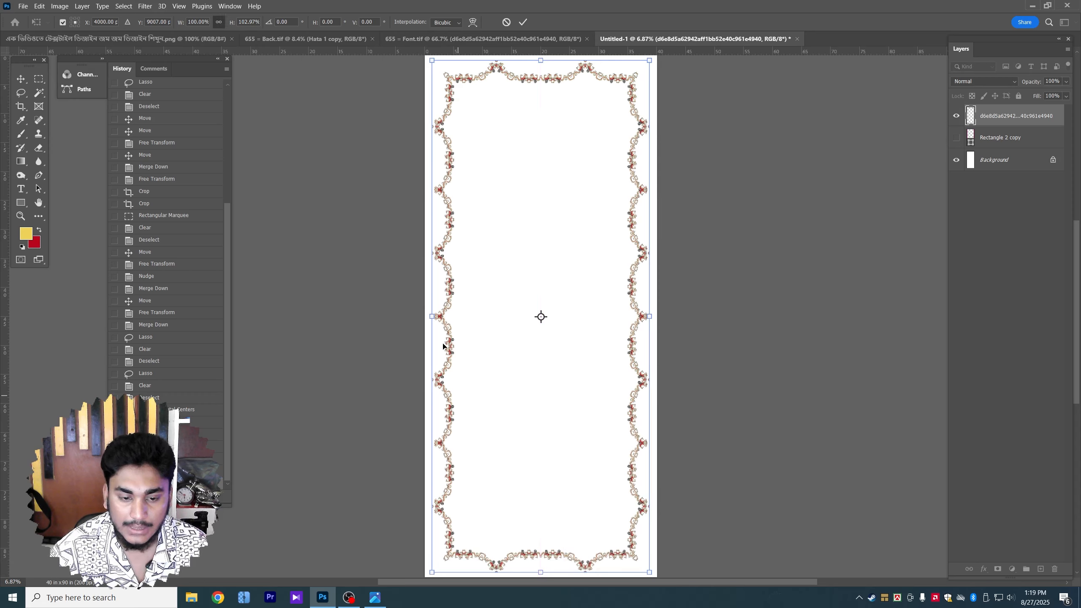
left_click_drag(433, 315, 438, 315)
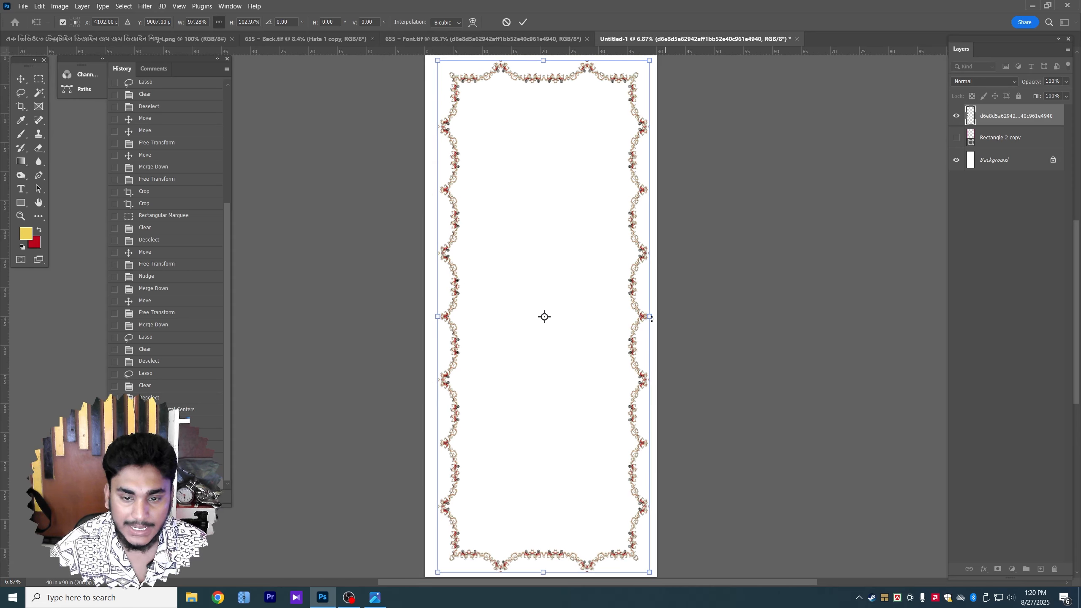
left_click_drag(649, 317, 644, 317)
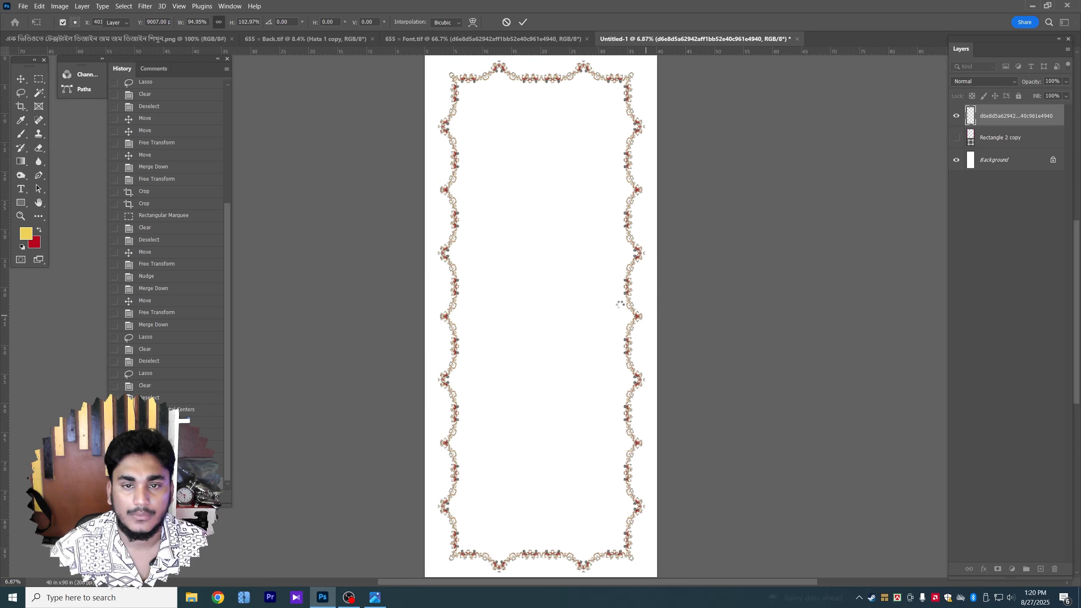
key("Return")
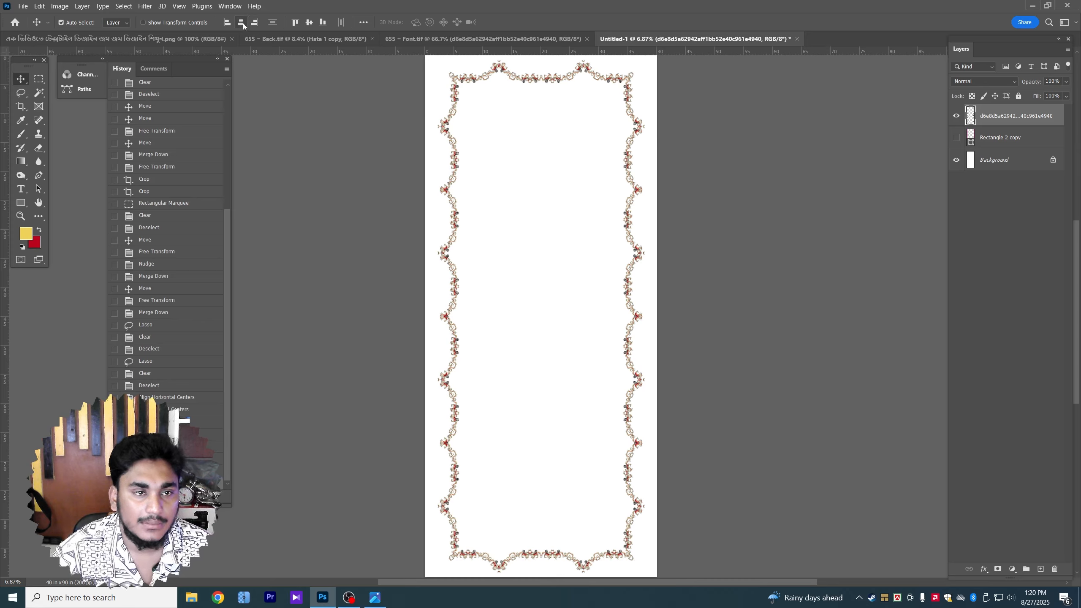
left_click(242, 22)
left_click(309, 22)
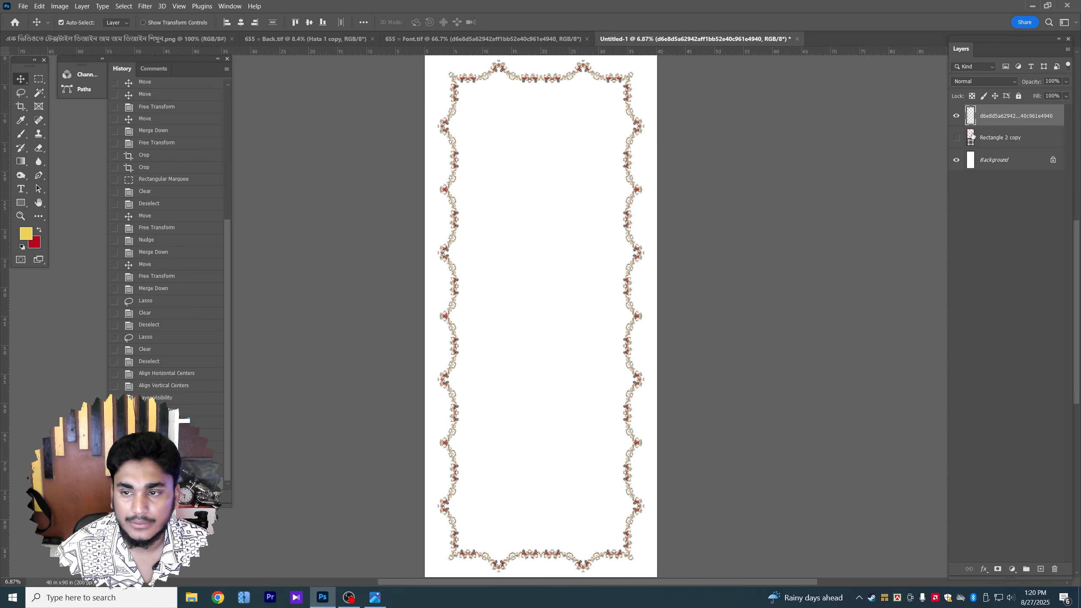
Select the area outside the resized scroll border with the Magic Wand, fill it with red on a new layer above Background, and deselect
key("w")
left_click(547, 66)
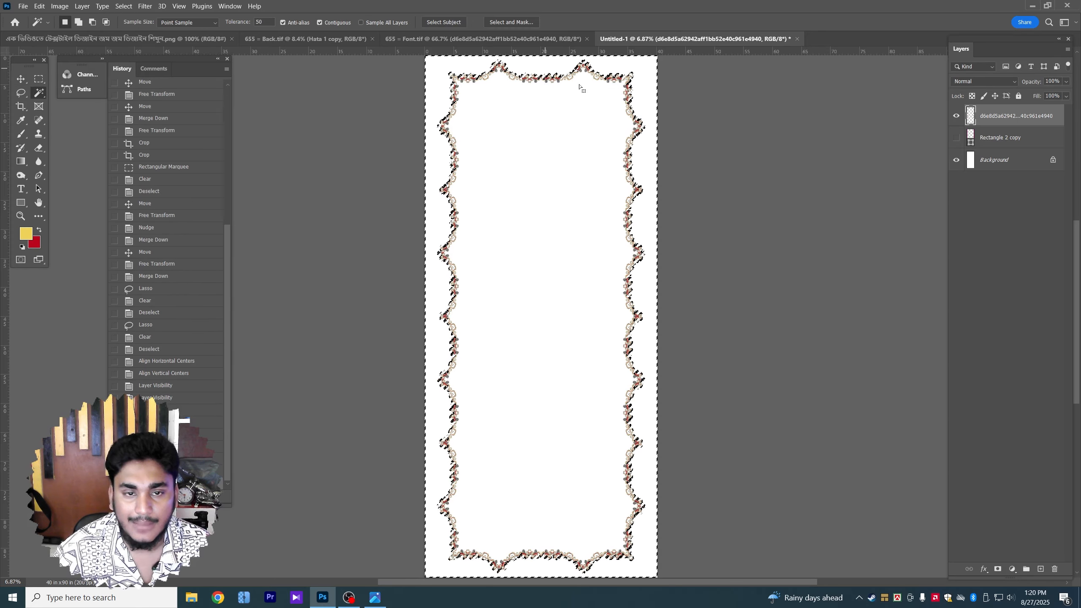
left_click(991, 162)
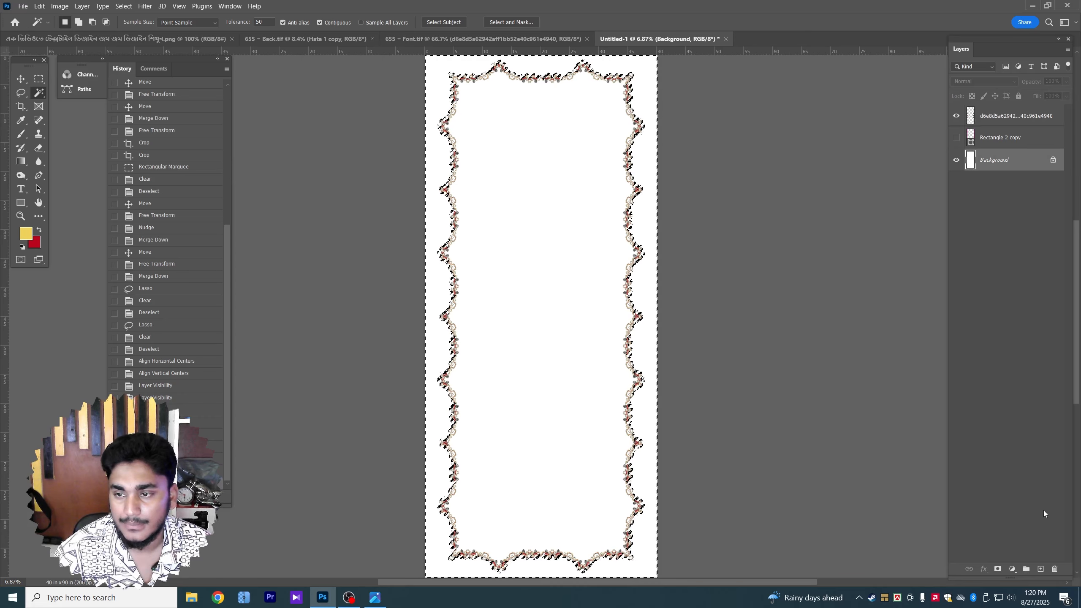
left_click(1040, 569)
key("ctrl+BackSpace")
key("ctrl+d")
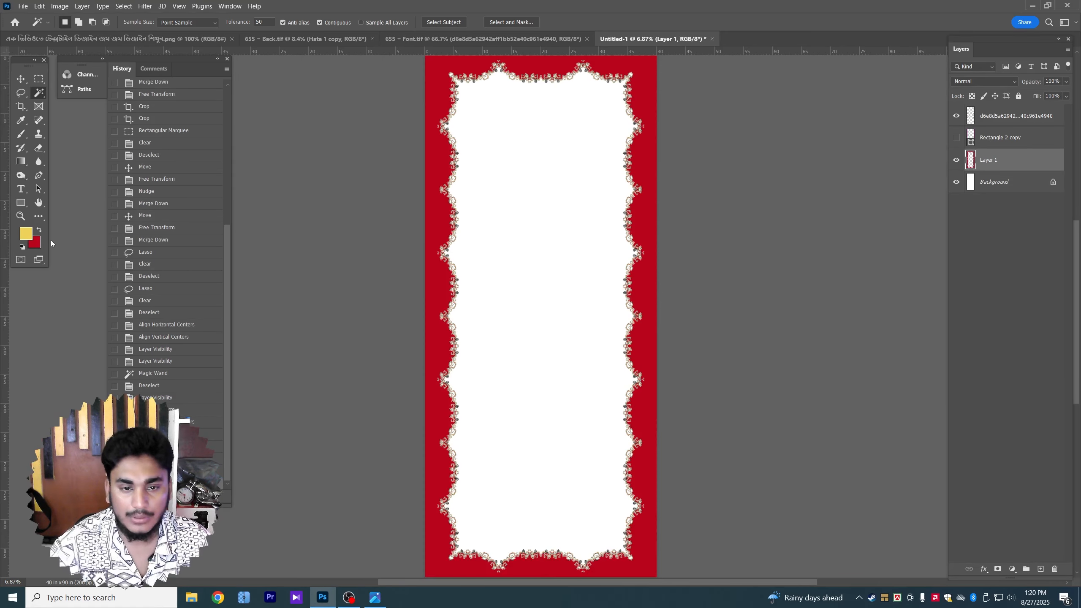
Copy the floral pattern layer from the 655 = Font.tif design into Untitled-1, directly above the red fill layer
left_click(23, 80)
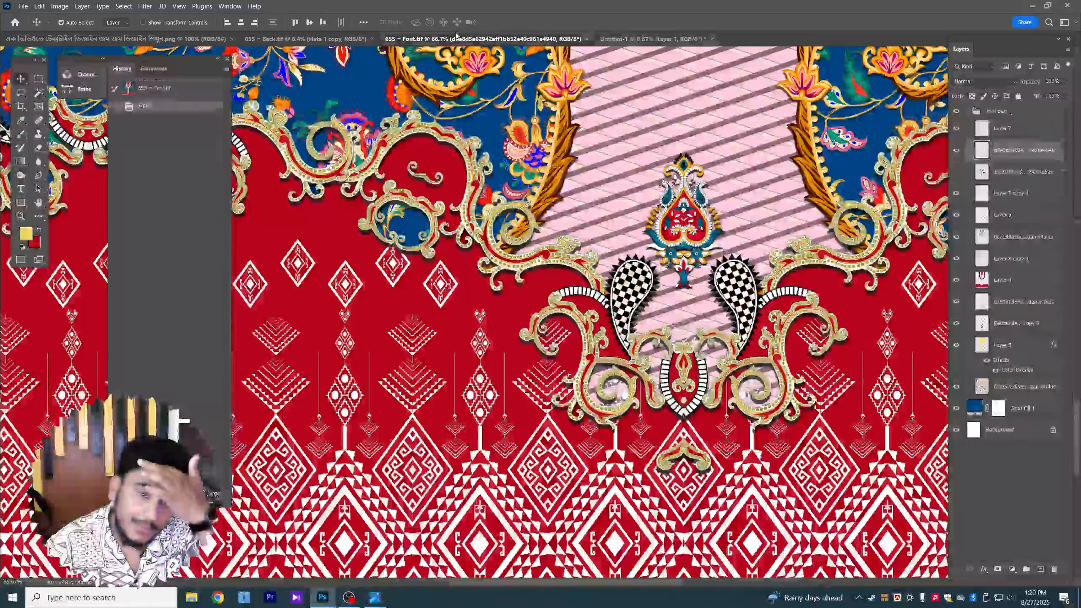
left_click(483, 38)
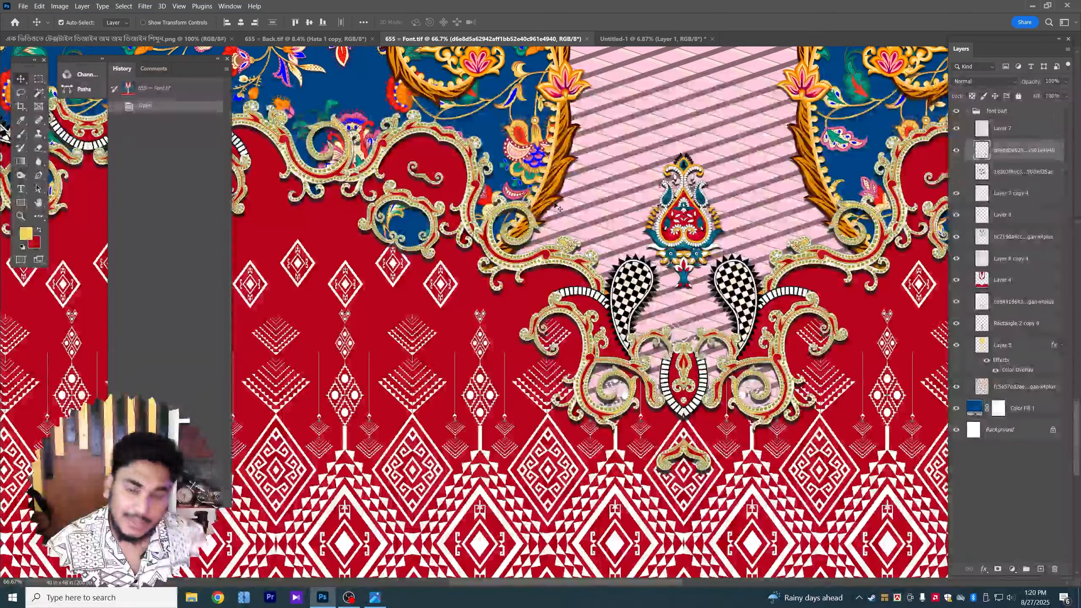
key("ctrl+0")
scroll(543, 413, "up", 2)
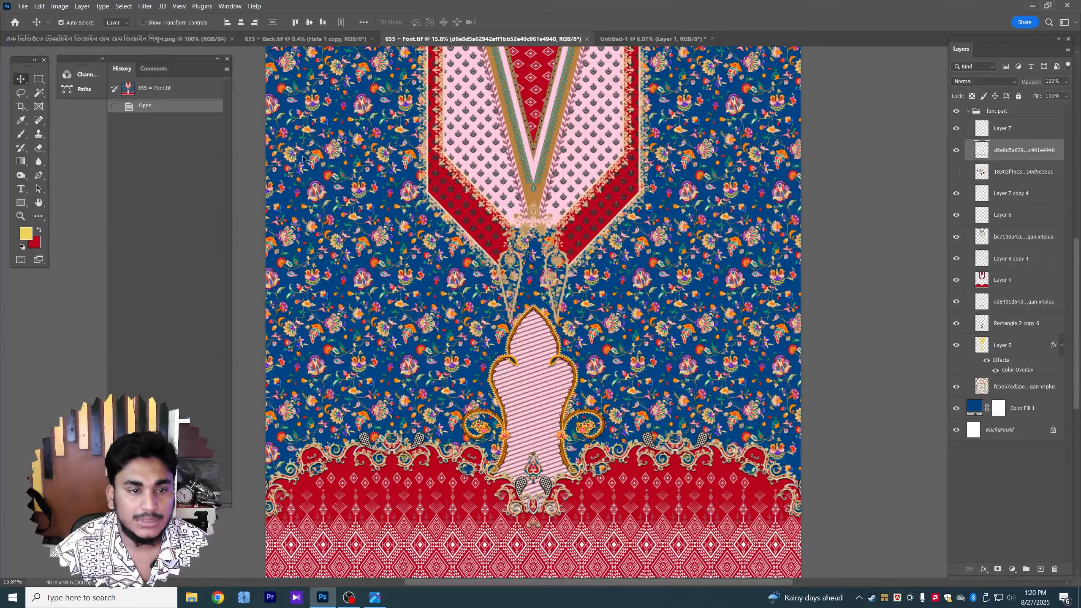
left_click_drag(331, 152, 528, 241)
scroll(542, 231, "up", 2)
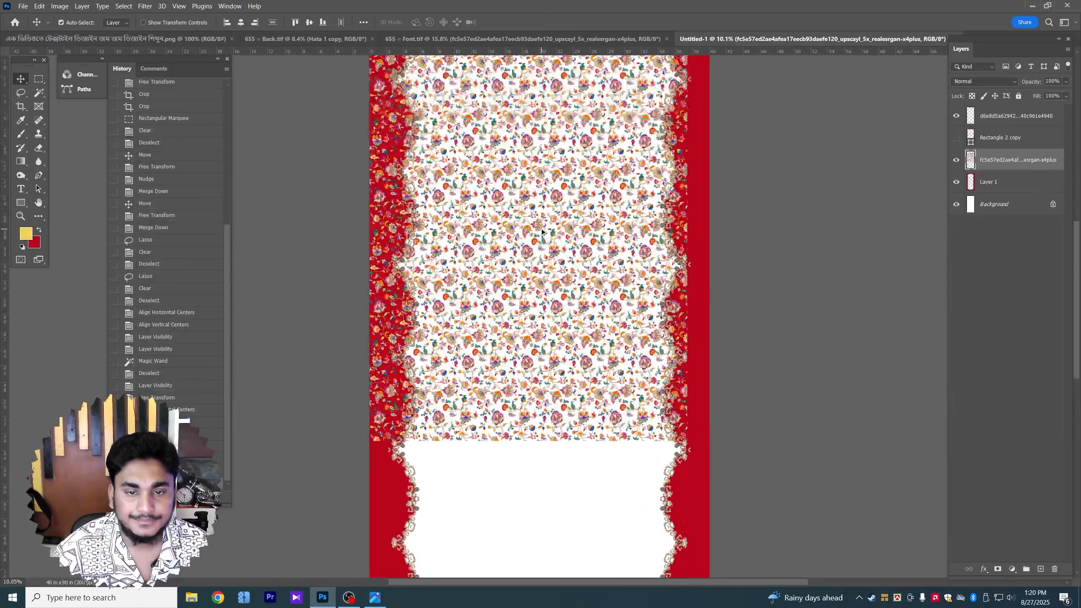
Move the floral pattern over the lower half of the canvas and place a duplicate above it to cover the upper half
scroll(536, 379, "down", 3)
left_click_drag(529, 289, 536, 483)
left_click_drag(537, 478, 524, 311)
left_click_drag(517, 382, 504, 105)
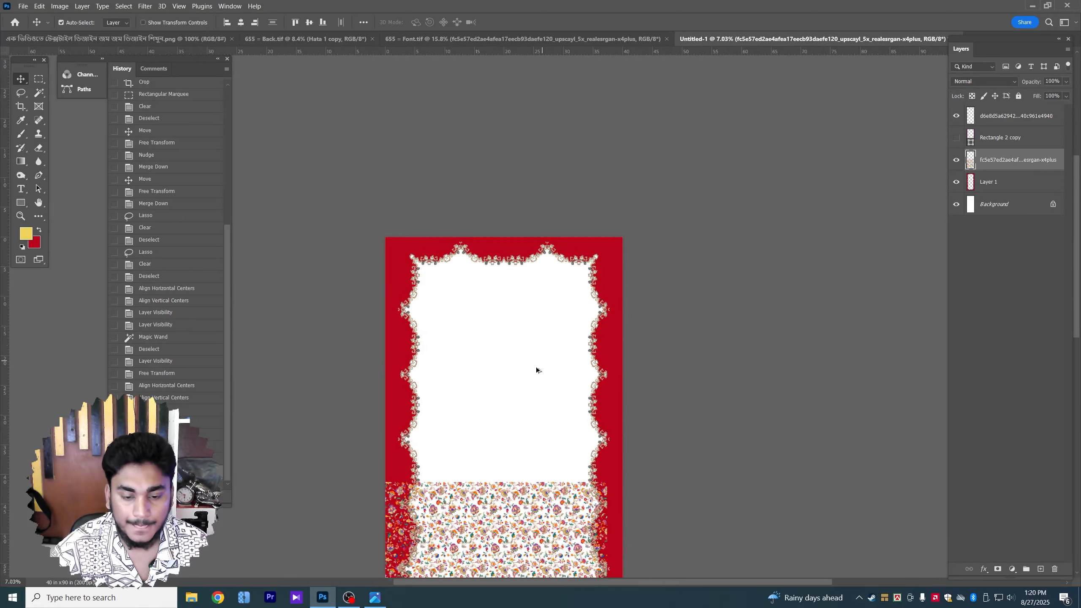
scroll(536, 369, "down", 2)
left_click_drag(488, 395, 507, 138)
scroll(481, 282, "up", 4)
scroll(477, 284, "up", 6)
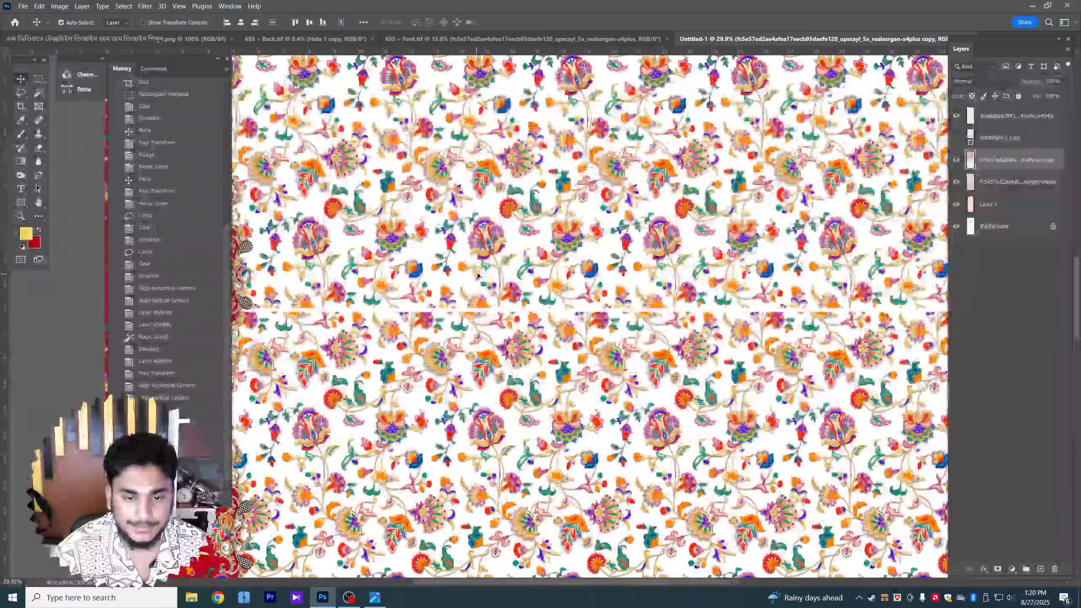
Align the upper floral copy with the edge of the lower pattern and flip the copy vertically
left_click_drag(493, 243, 493, 250)
key("ctrl+t")
right_click(527, 248)
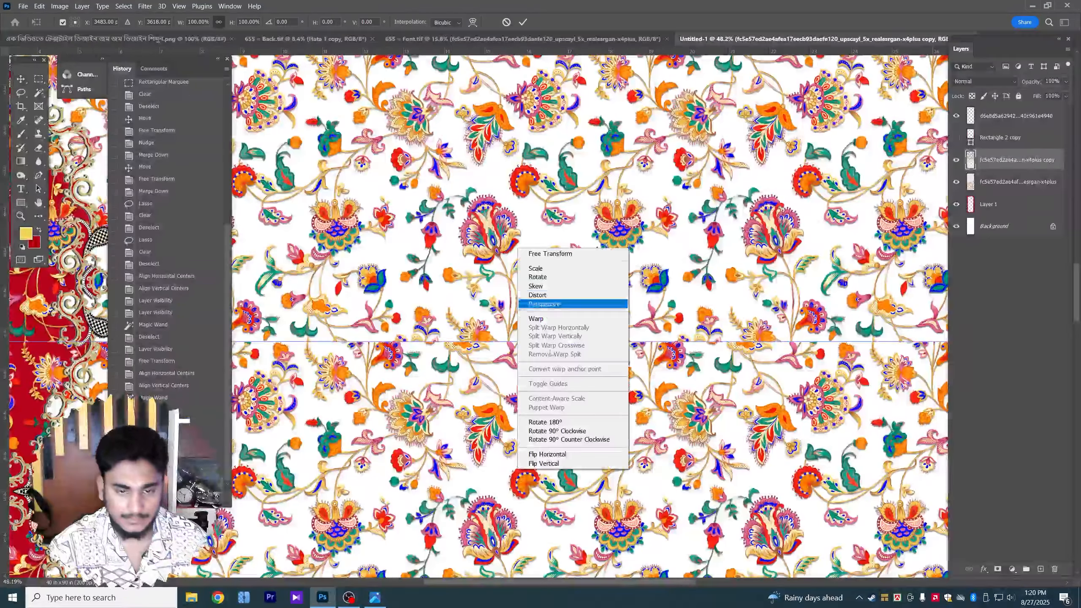
left_click(562, 463)
key("Return")
Merge the two floral pattern layers and centre the merged pattern horizontally and vertically on the canvas
scroll(561, 364, "down", 4)
scroll(561, 364, "down", 5)
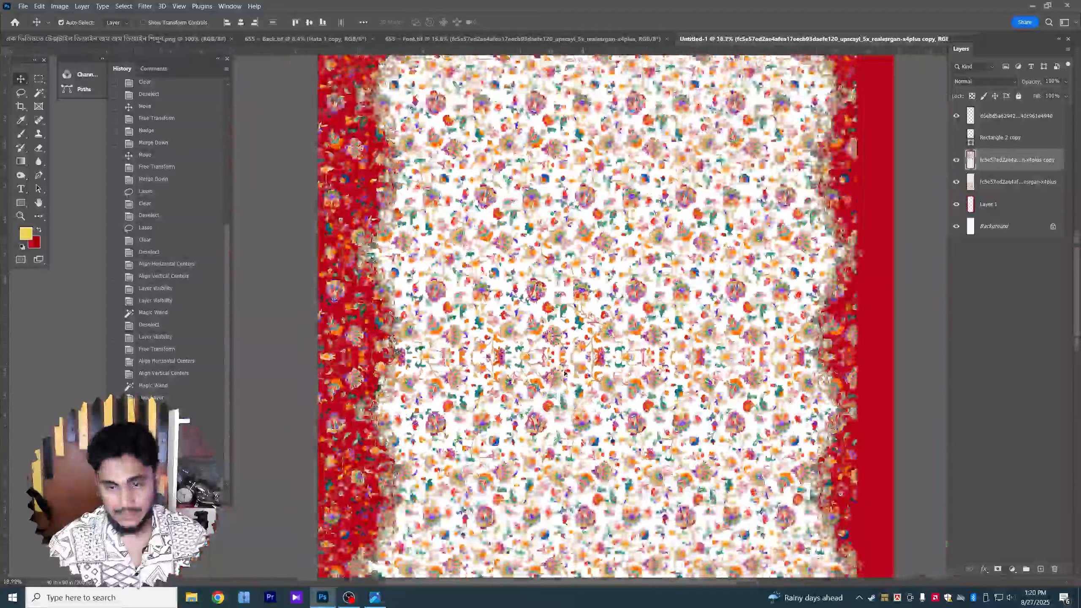
key("ctrl+e")
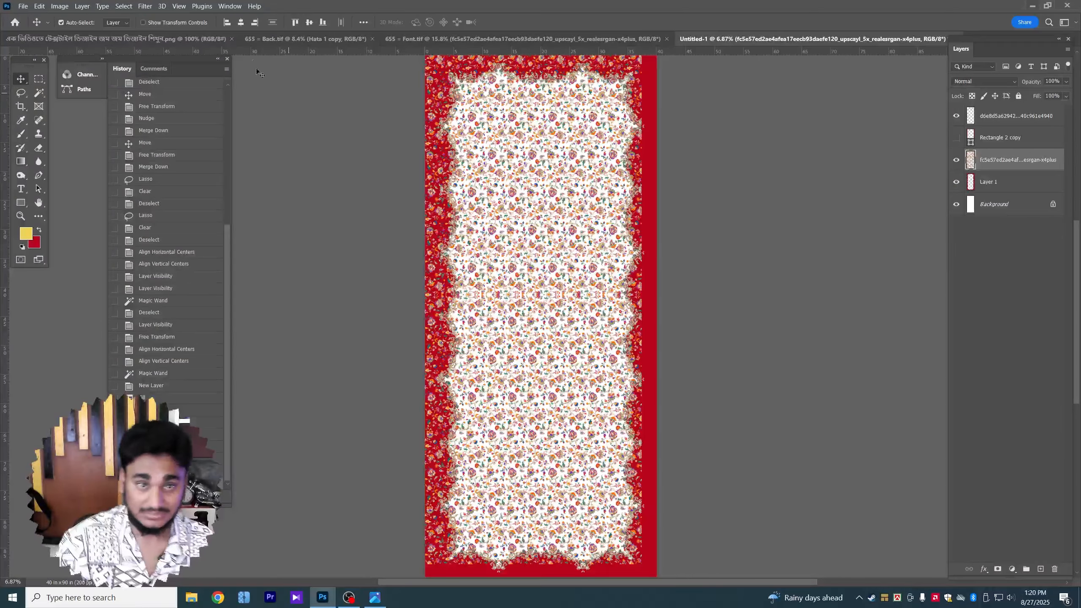
left_click(242, 22)
left_click(312, 23)
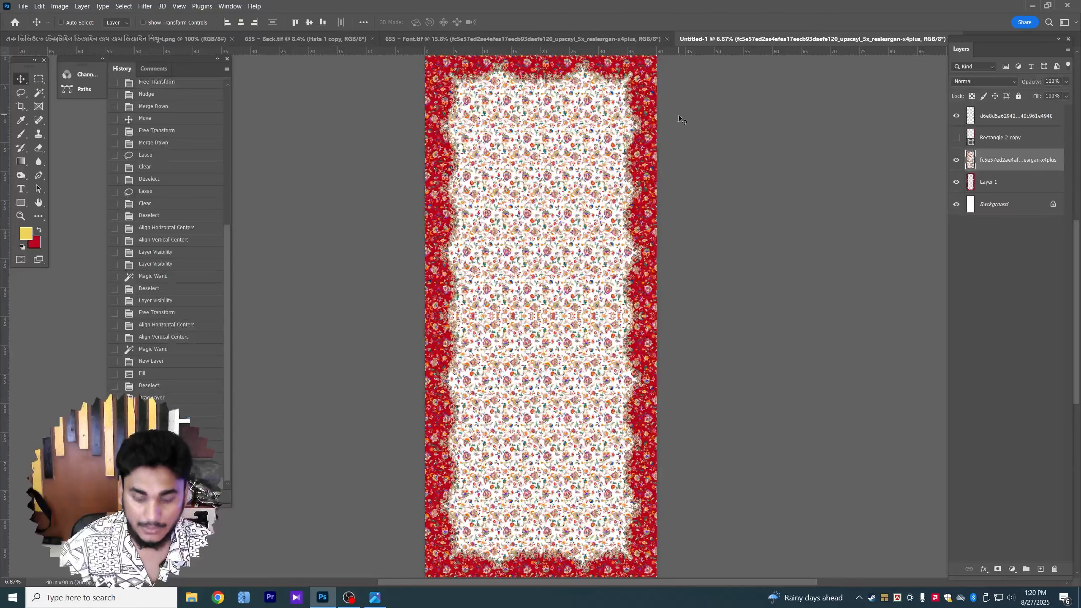
Move the floral pattern layer below Layer 1 and check the pattern with the red fill toggled off and on
key("ctrl+bracketleft")
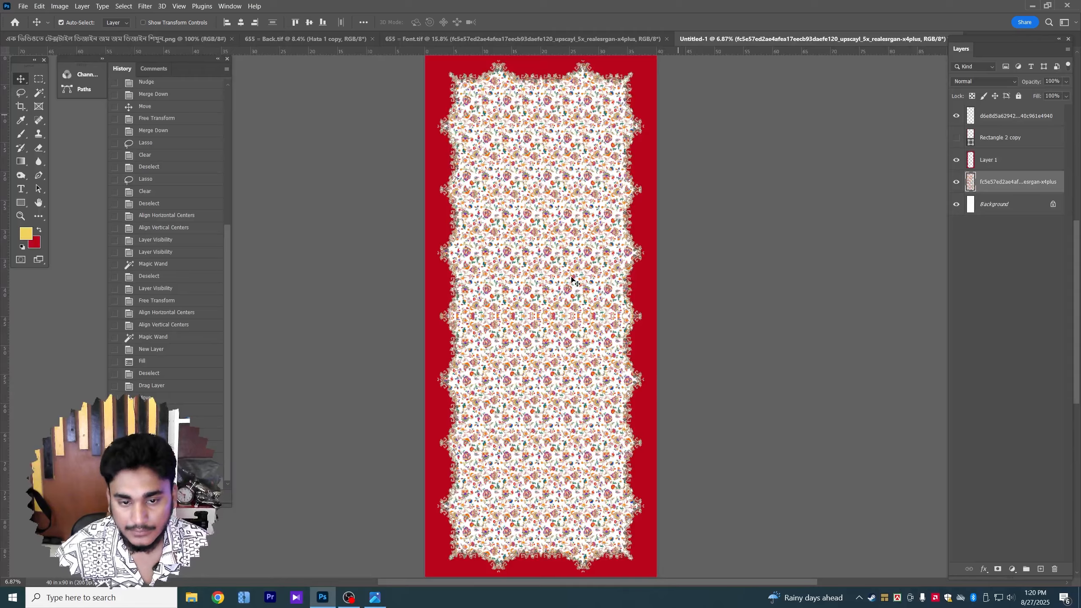
scroll(572, 279, "up", 2)
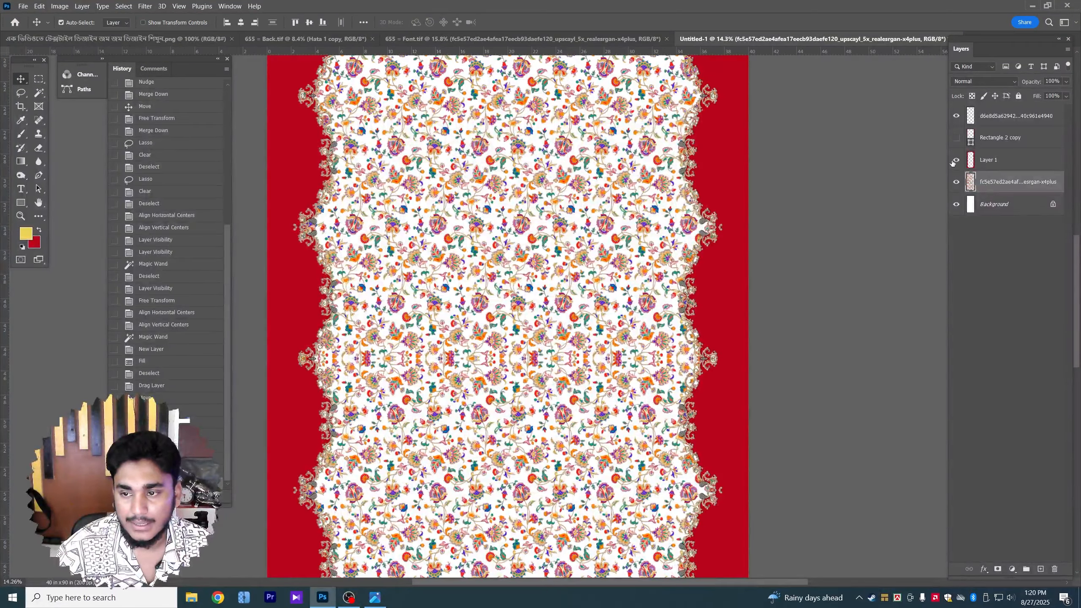
left_click(953, 162)
left_click(954, 162)
key("ctrl+0")
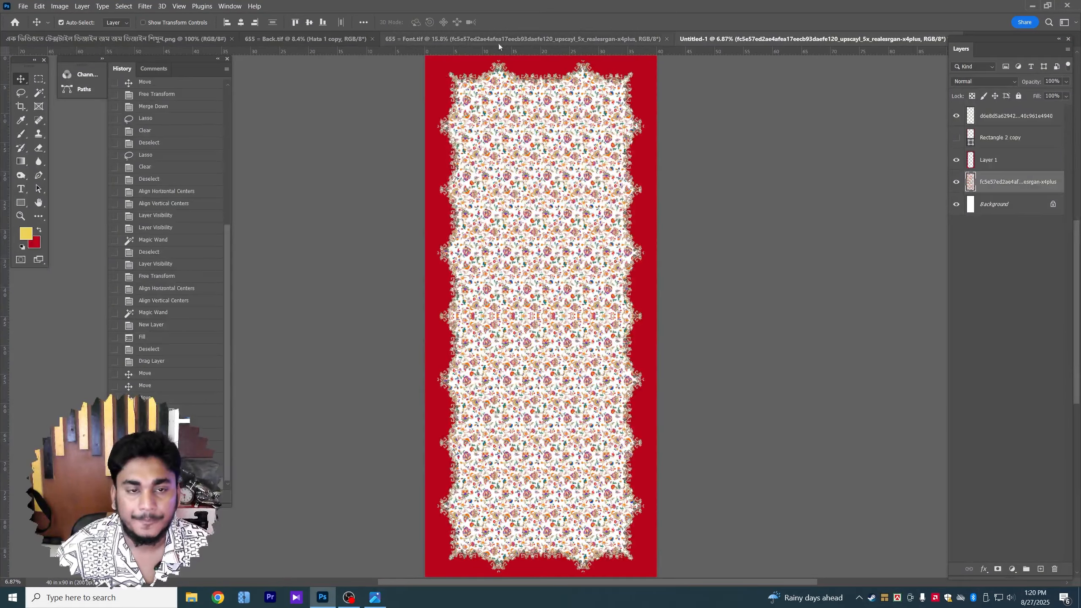
Examine the lower red panel and its geometric motifs in the 655 = Font.tif design for reference, and return to Untitled-1
left_click(531, 39)
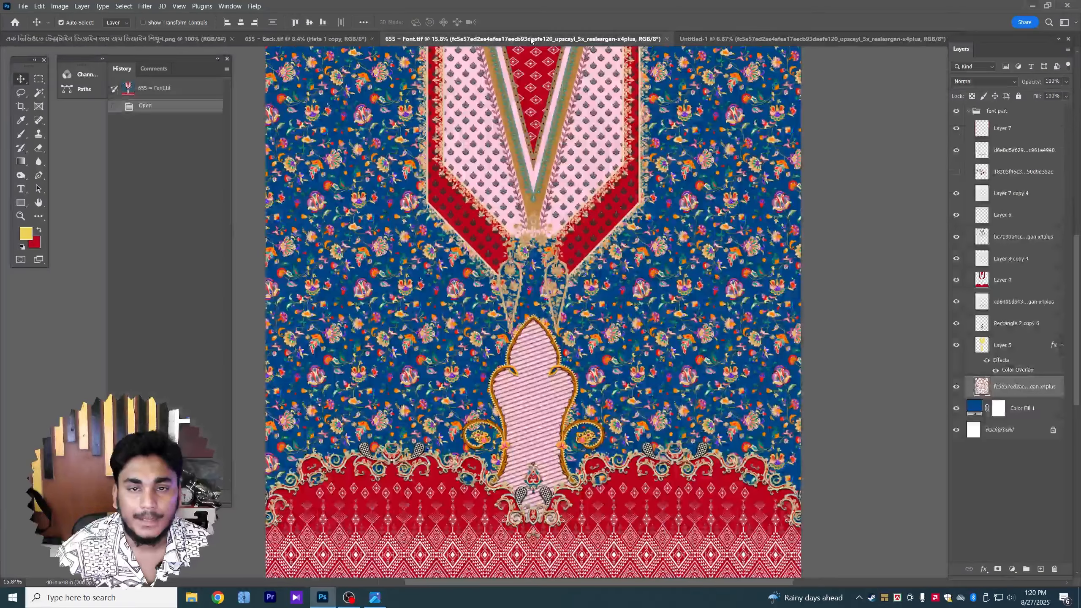
left_click(868, 339)
left_click_drag(711, 400, 706, 368)
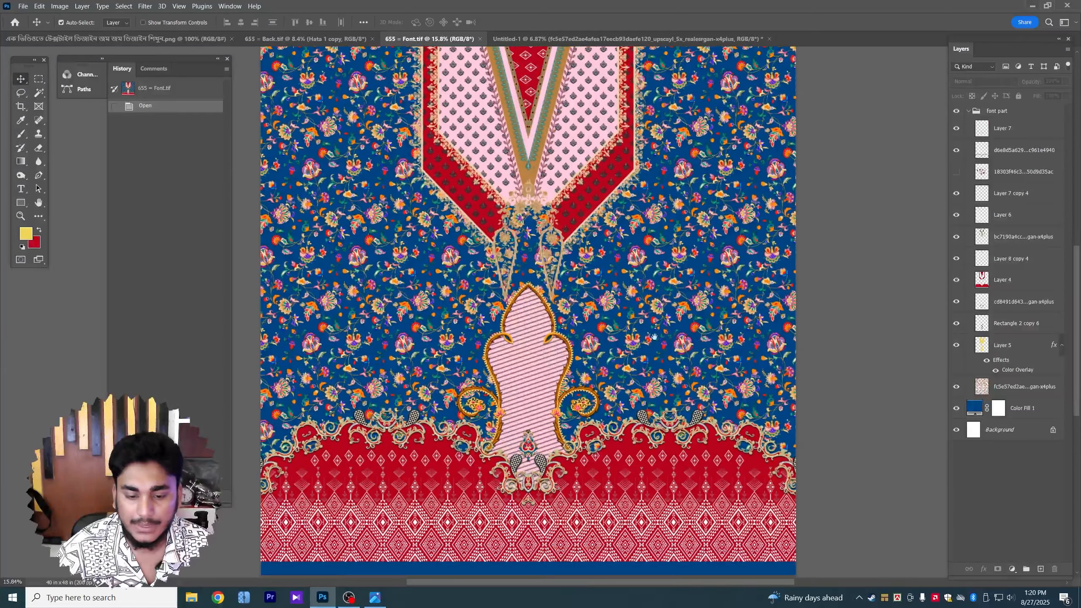
left_click(549, 39)
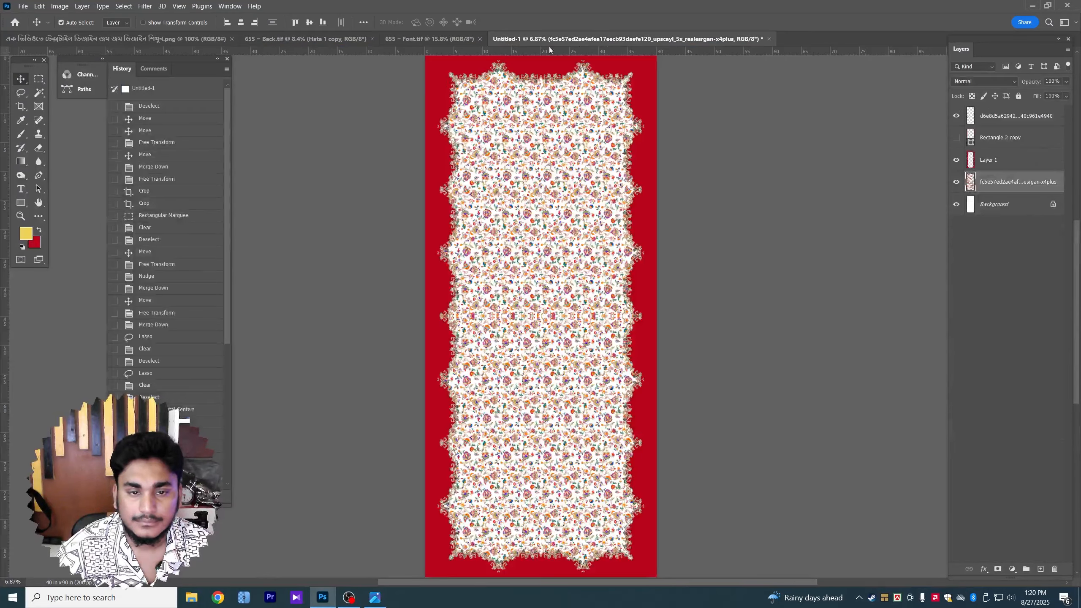
Copy the golden arch outline motif from 655 = Font.tif into Untitled-1 and hide the floral pattern layer
left_click(446, 40)
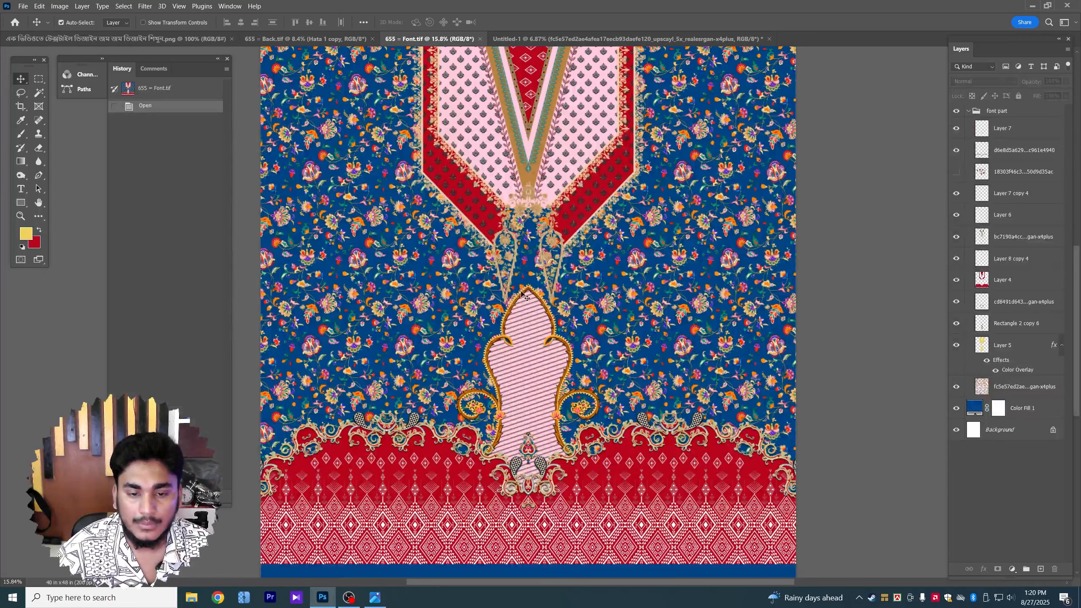
left_click_drag(522, 293, 544, 303)
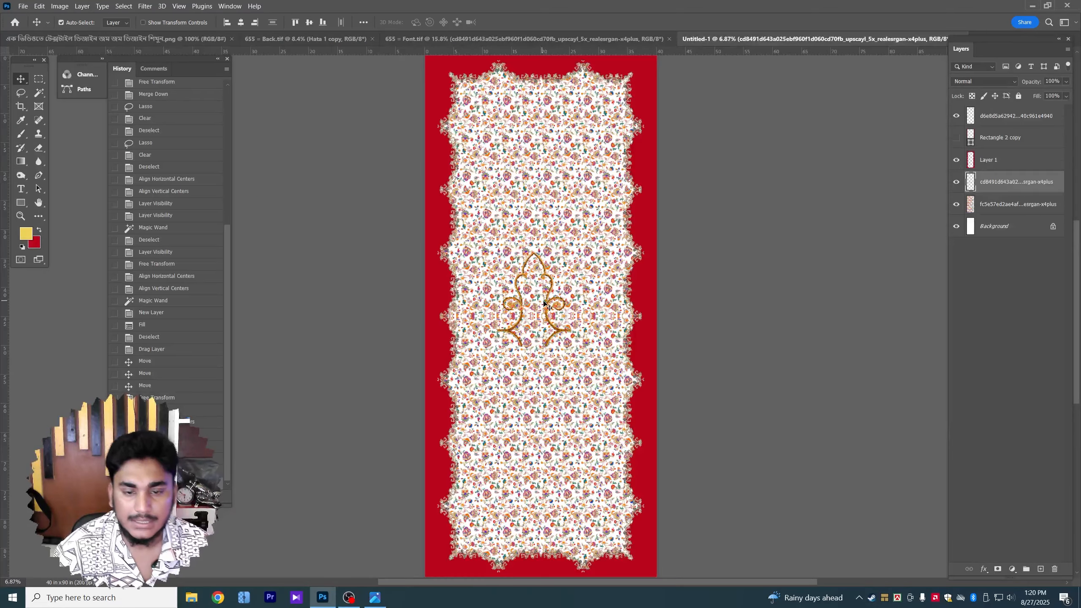
left_click(956, 204)
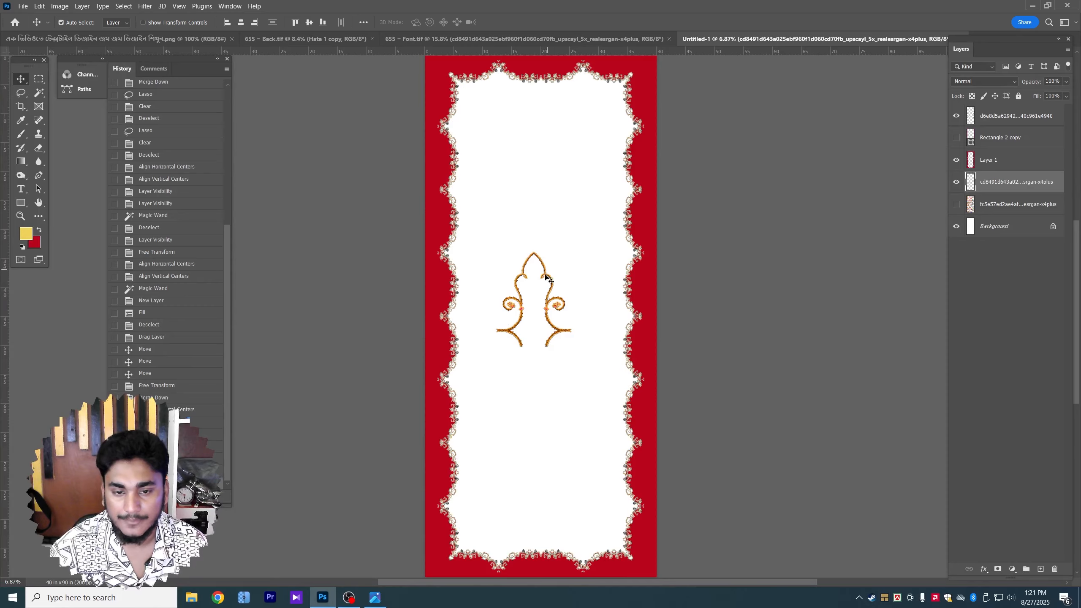
Move the golden arch motif to the lower-left part of the white area and enlarge it proportionally
left_click_drag(549, 280, 527, 435)
scroll(527, 439, "up", 2)
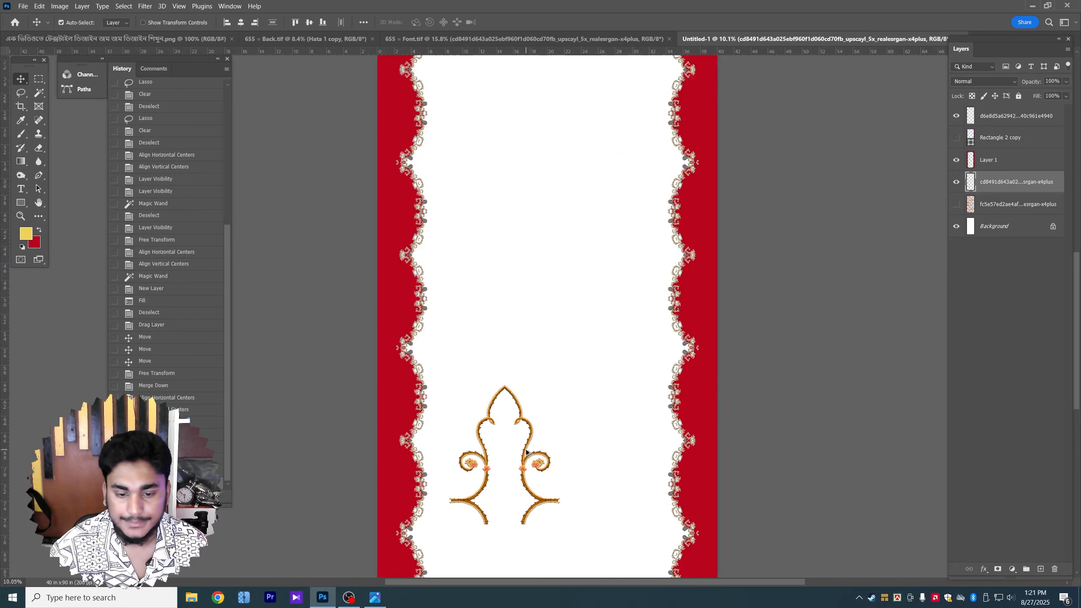
scroll(526, 452, "down", 2)
key("ctrl+t")
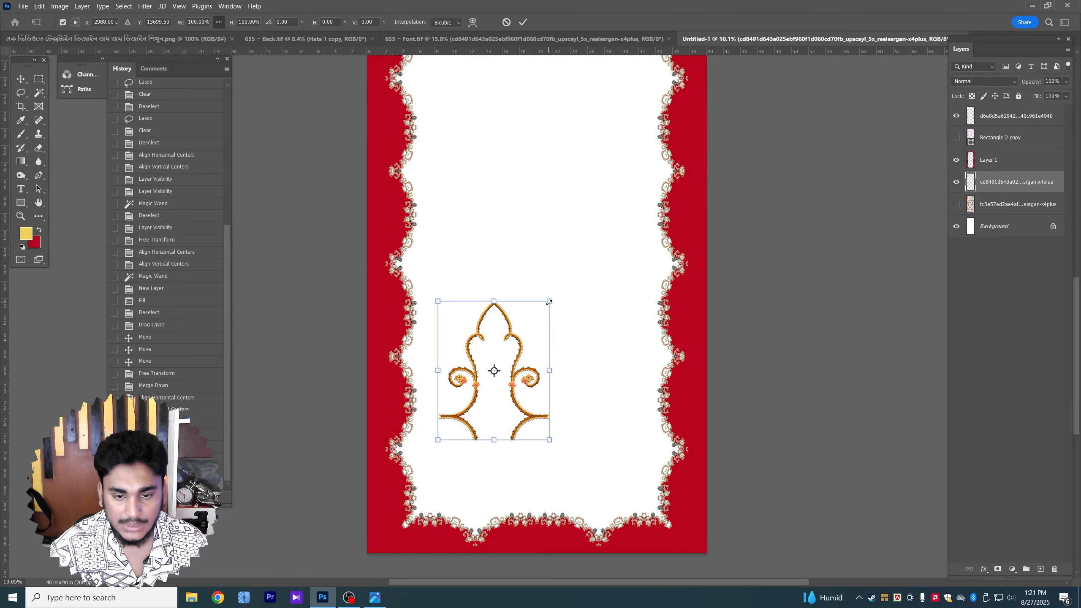
left_click_drag(549, 302, 564, 278)
left_click_drag(493, 370, 488, 405)
key("Return")
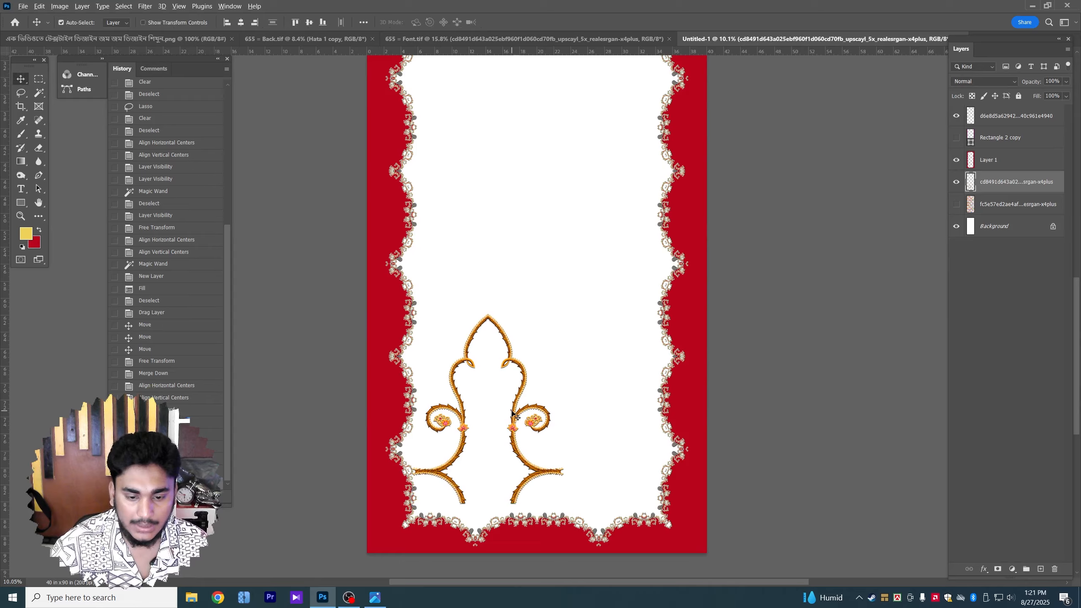
Erase the flared lower ends of the golden arch motif below its side points and clear the selection
scroll(512, 414, "up", 2)
left_click_drag(569, 170, 600, 128)
key("m")
left_click_drag(378, 196, 748, 317)
key("Delete")
key("ctrl+d")
left_click(24, 82)
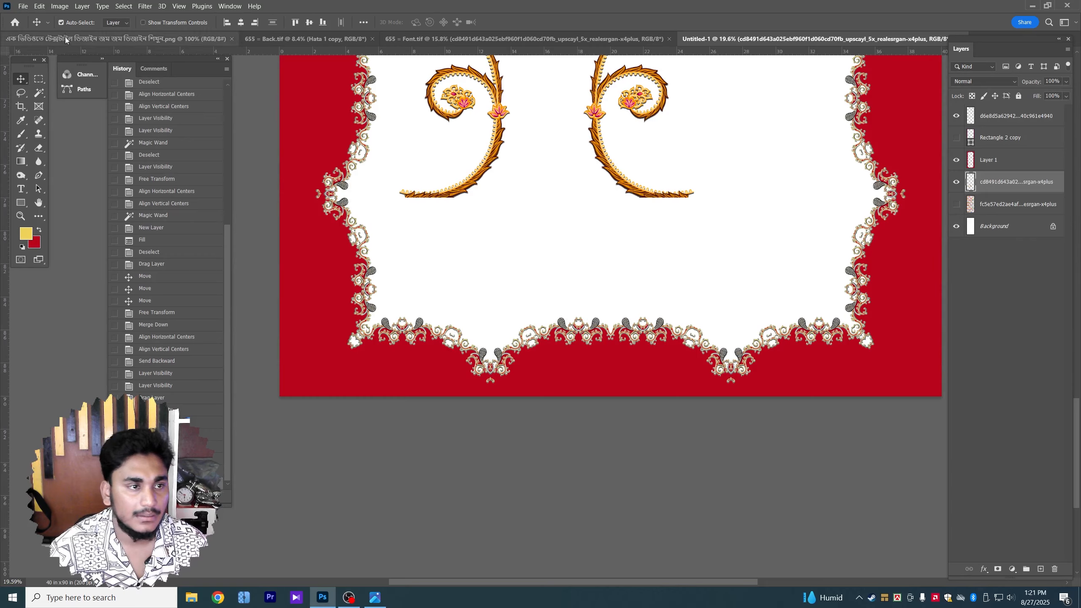
Duplicate the trimmed arch motif below itself, flip the copy vertically, join it to the original's ends and merge the two layers
scroll(557, 153, "down", 3)
left_click_drag(557, 147, 556, 261)
key("ctrl+t")
right_click(562, 226)
left_click(607, 433)
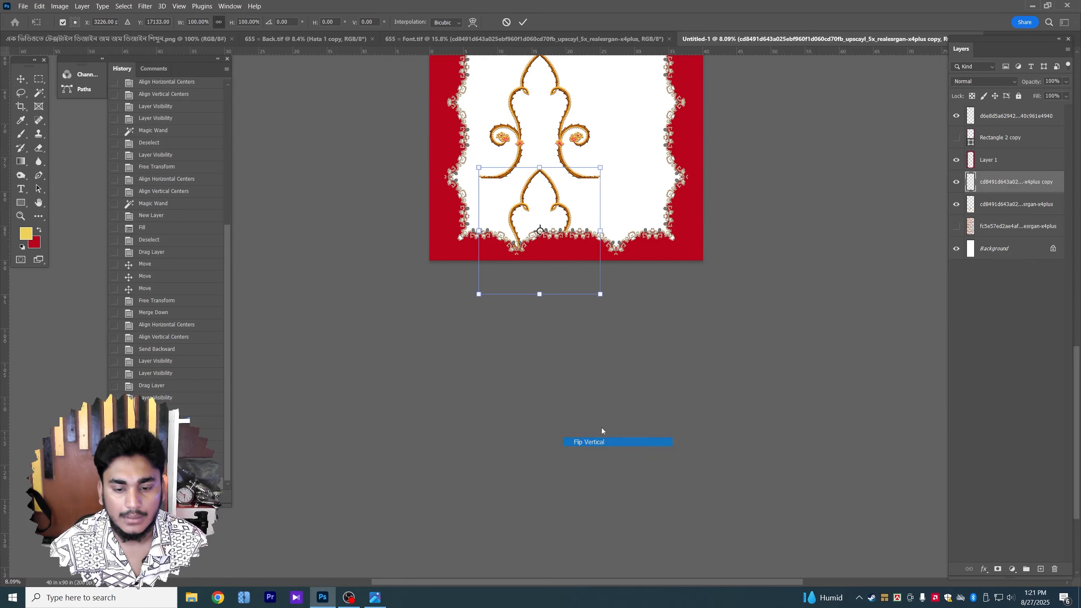
key("Return")
scroll(568, 179, "up", 5)
left_click_drag(566, 162, 539, 158)
key("ctrl+e")
scroll(563, 194, "down", 2)
scroll(563, 195, "down", 1)
scroll(546, 169, "down", 1)
scroll(538, 159, "down", 1)
scroll(539, 159, "up", 3)
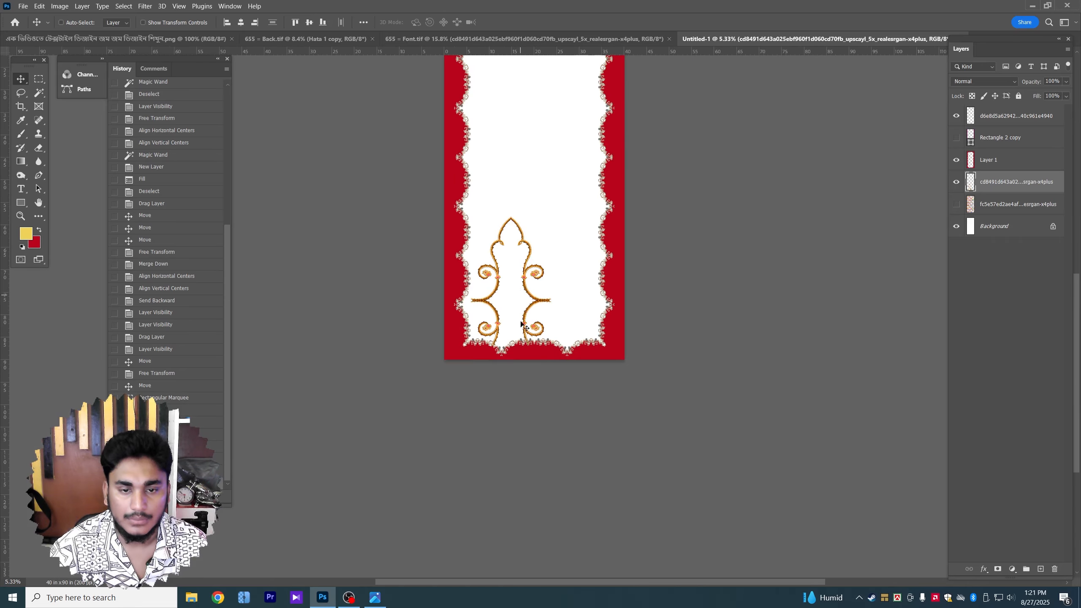
scroll(515, 302, "up", 2)
key("w")
left_click(515, 300)
scroll(515, 294, "down", 1)
left_click_drag(521, 352, 493, 465)
key("ctrl+d")
key("v")
Place an upside-down copy of the arch motif in the canvas's upper-right corner against the scroll border, checking 655 = Font.tif for reference
scroll(561, 301, "down", 2)
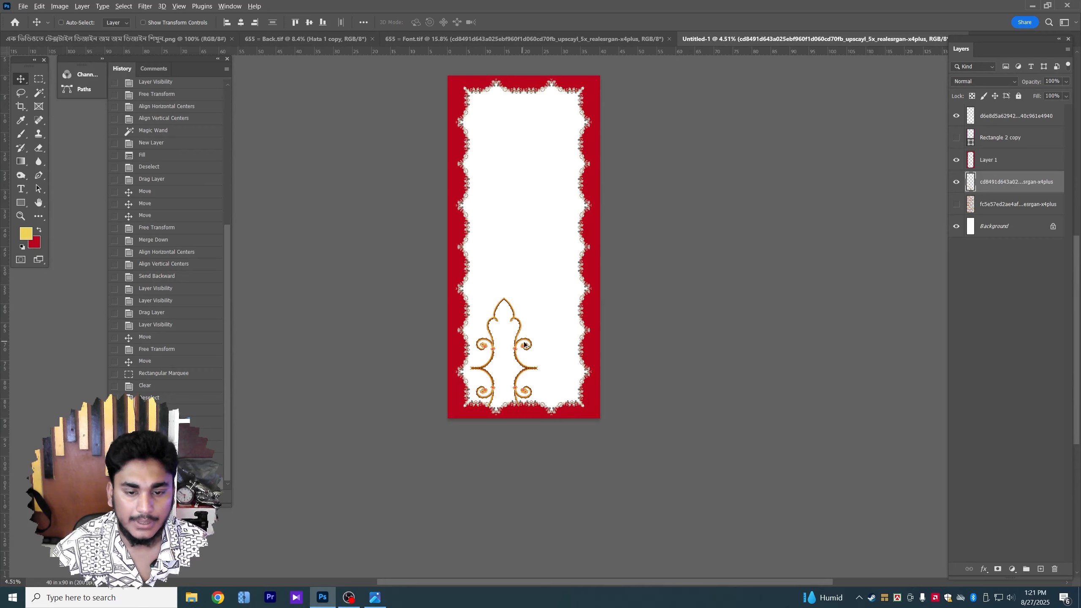
left_click_drag(524, 344, 558, 152)
scroll(553, 134, "up", 2)
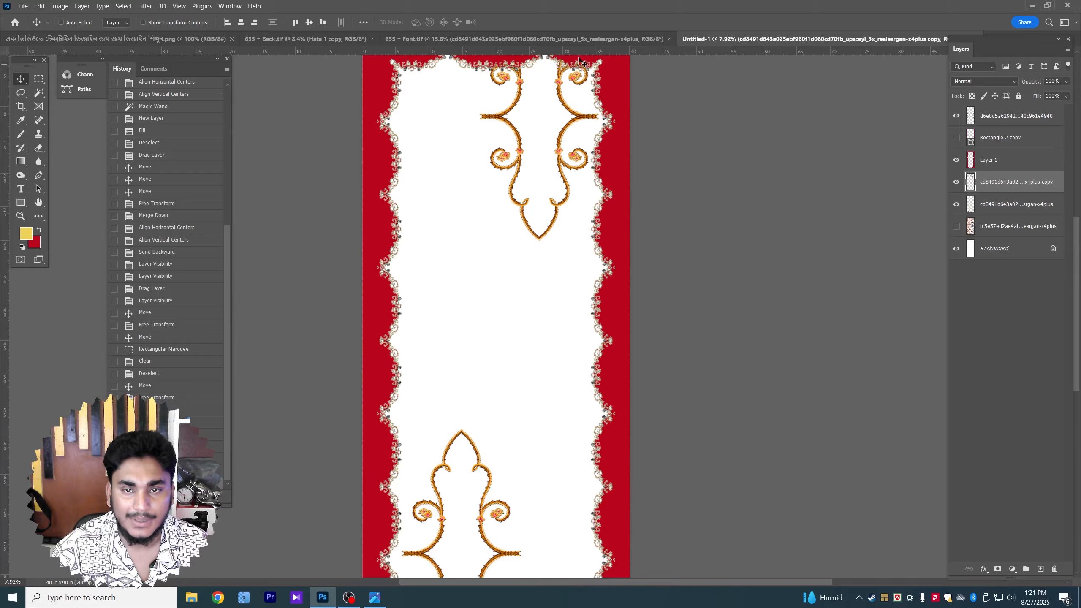
left_click(581, 39)
scroll(579, 171, "down", 1)
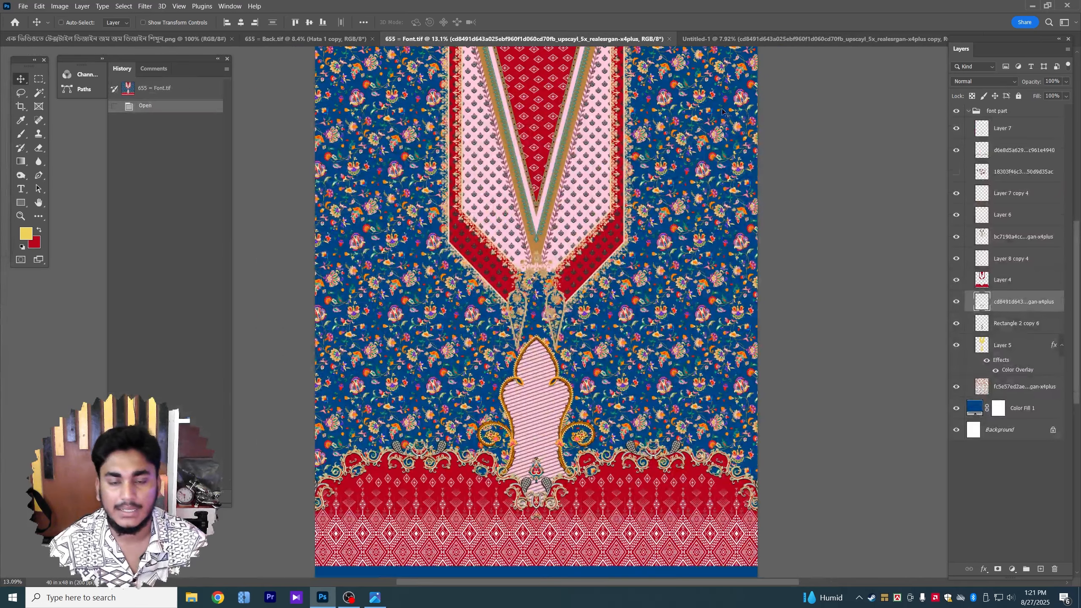
left_click(778, 39)
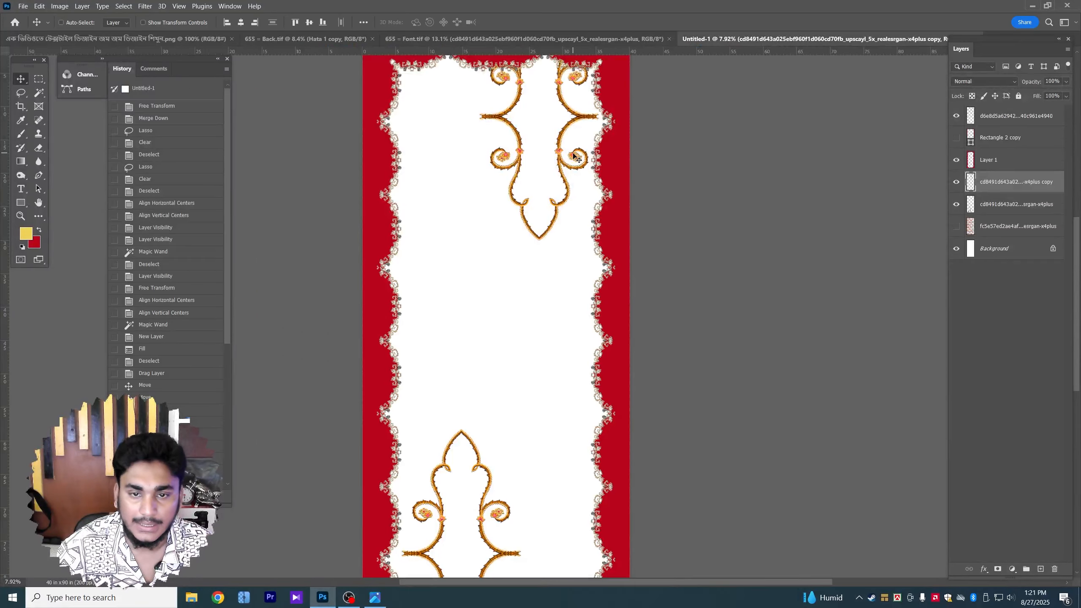
left_click_drag(574, 154, 573, 165)
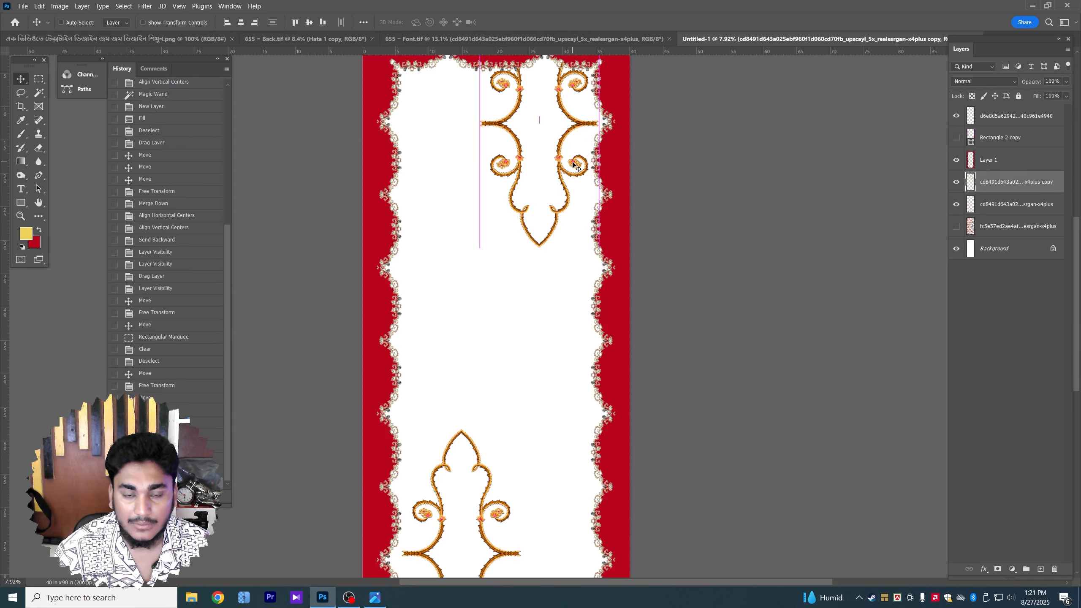
Shift the lower arch motif closer to the canvas's lower-left corner and merge the two arch motif layers
scroll(625, 322, "down", 3)
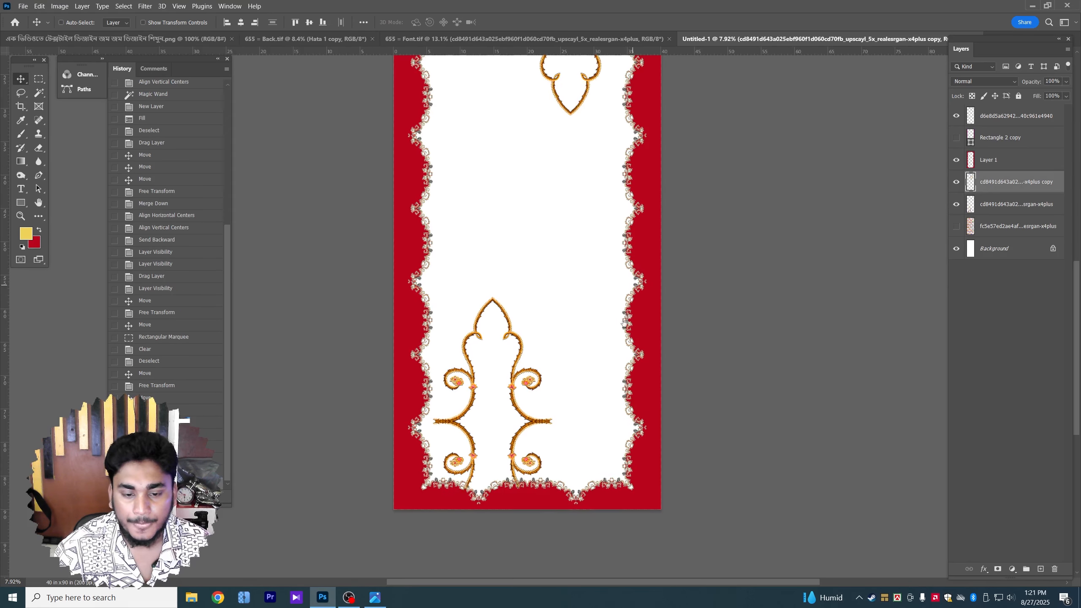
scroll(520, 386, "up", 1)
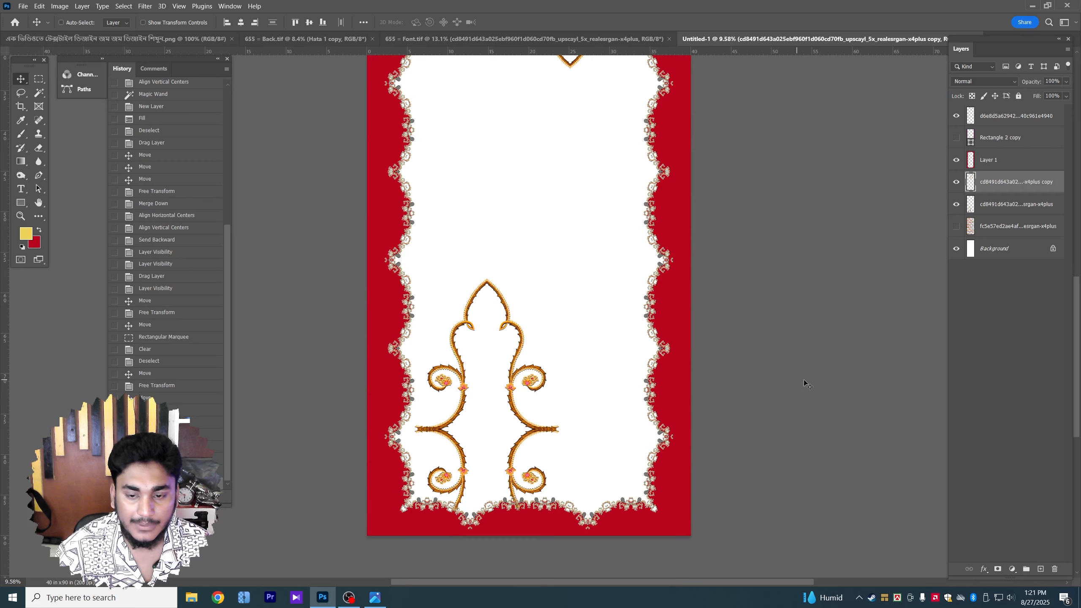
scroll(650, 326, "up", 2)
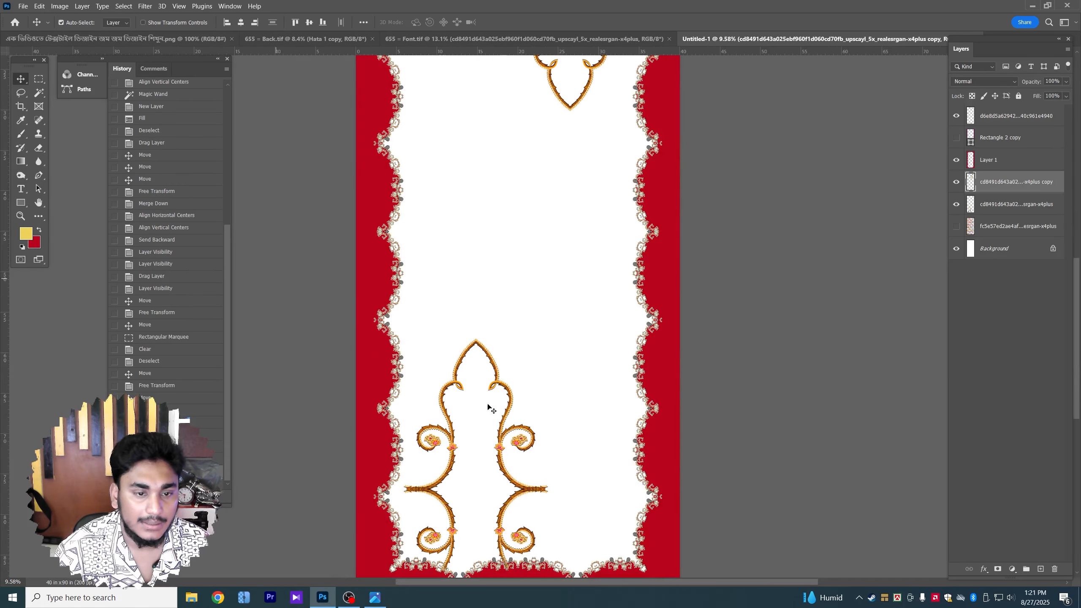
left_click_drag(515, 446, 503, 457)
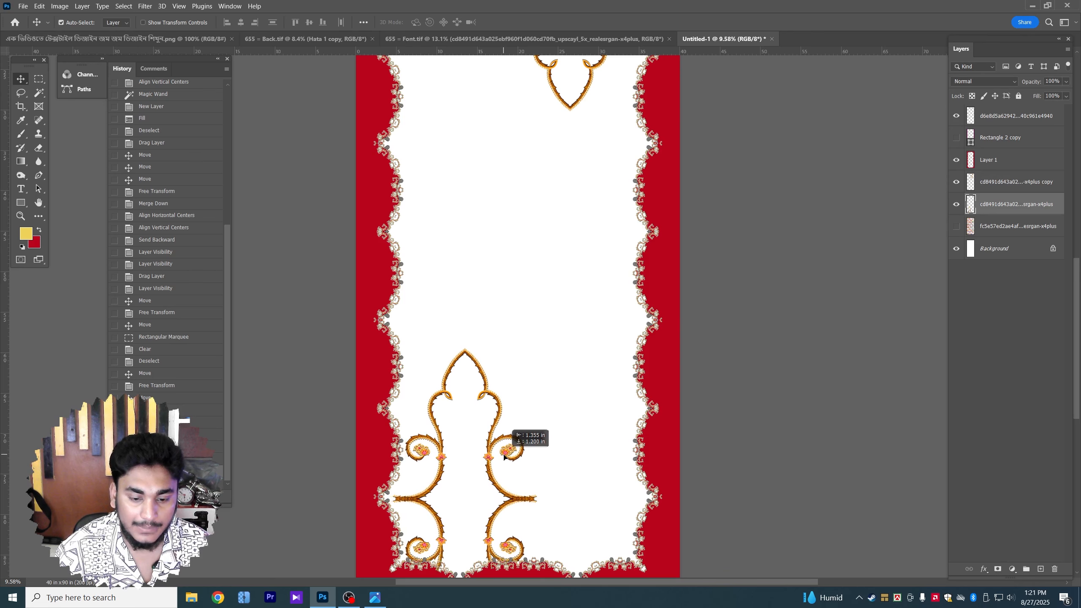
scroll(504, 456, "down", 2)
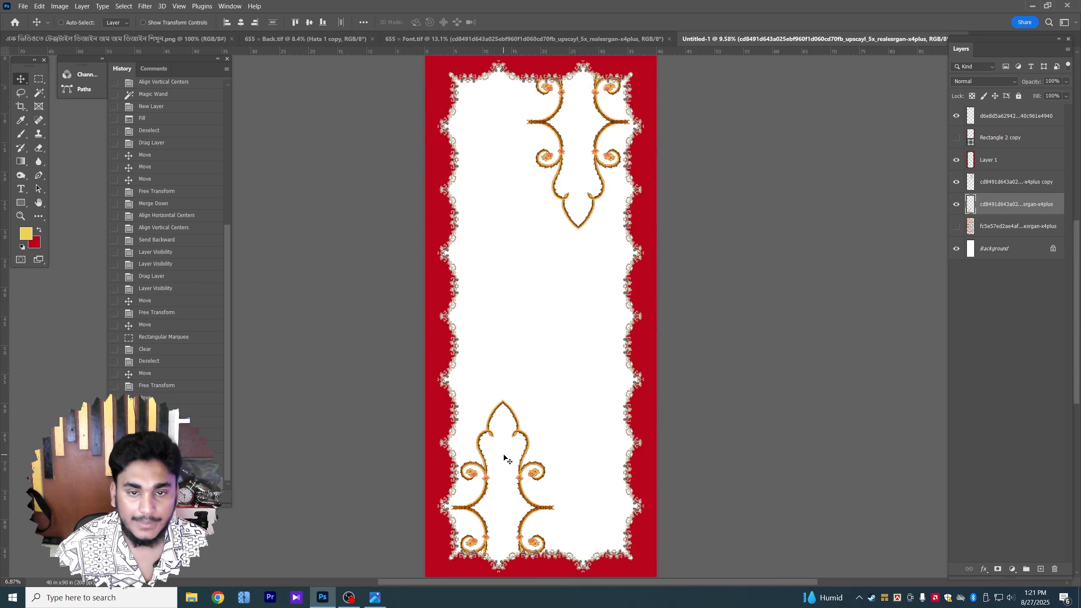
left_click(999, 190, "shift")
key("ctrl+e")
Select the interiors of both arch motifs with the Magic Wand and add a new layer above the Background
key("w")
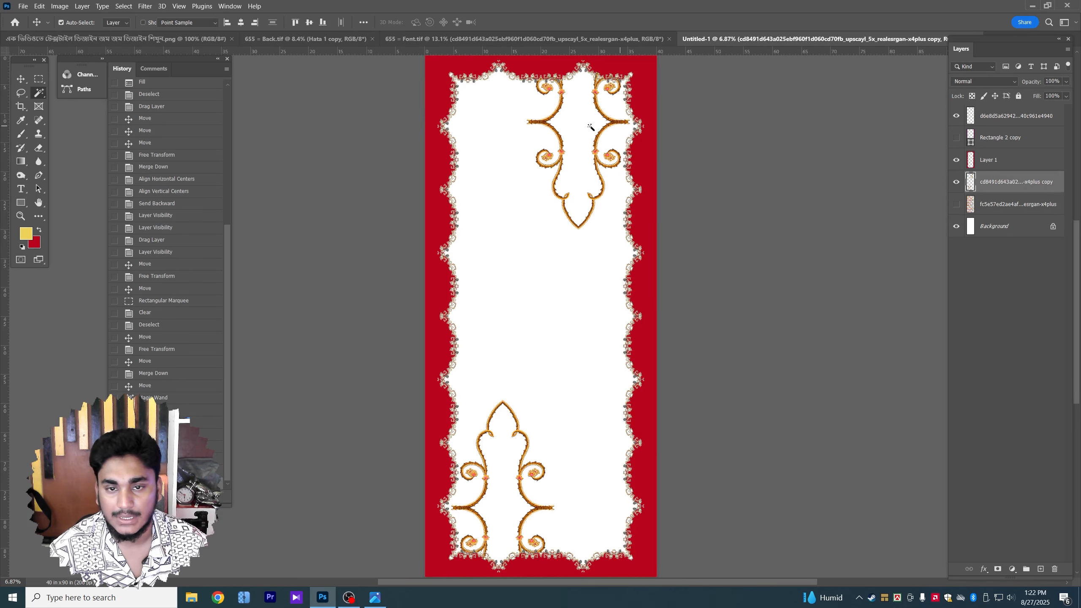
left_click(592, 128)
left_click(493, 463, "shift")
left_click(1013, 226)
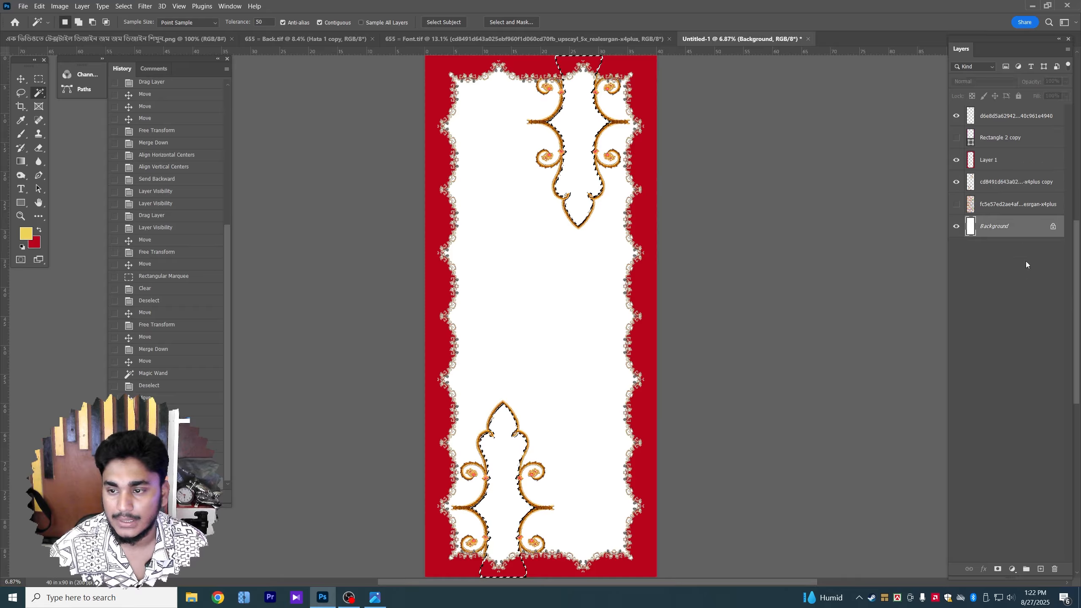
left_click(1041, 569)
Sample the pink ffcbdd from the arch panel in 655 = Font.tif and fill both arch interiors in Untitled-1 with it
left_click(523, 39)
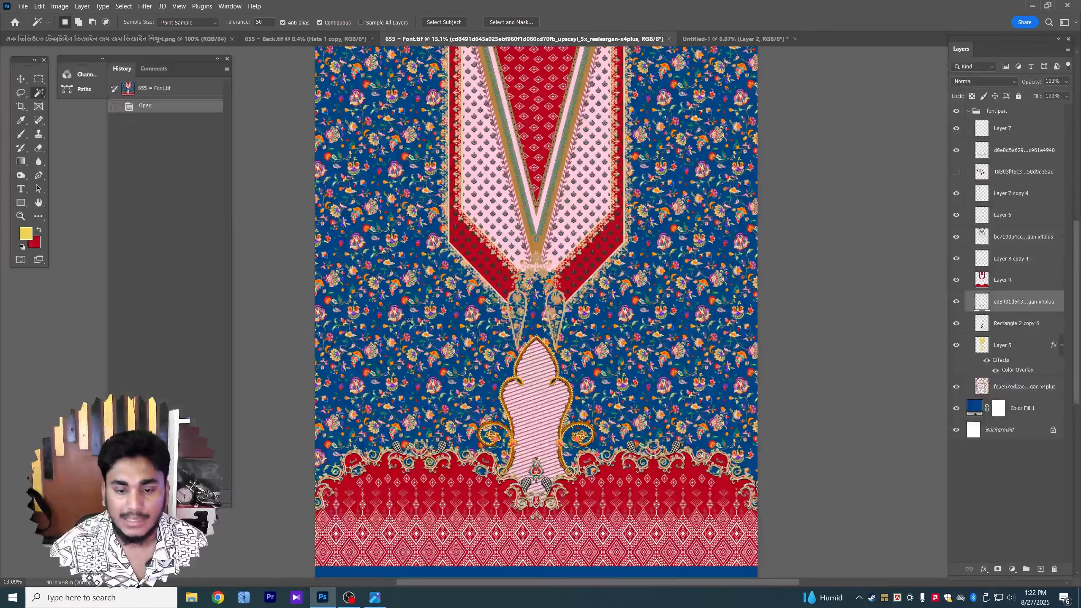
scroll(530, 444, "up", 10)
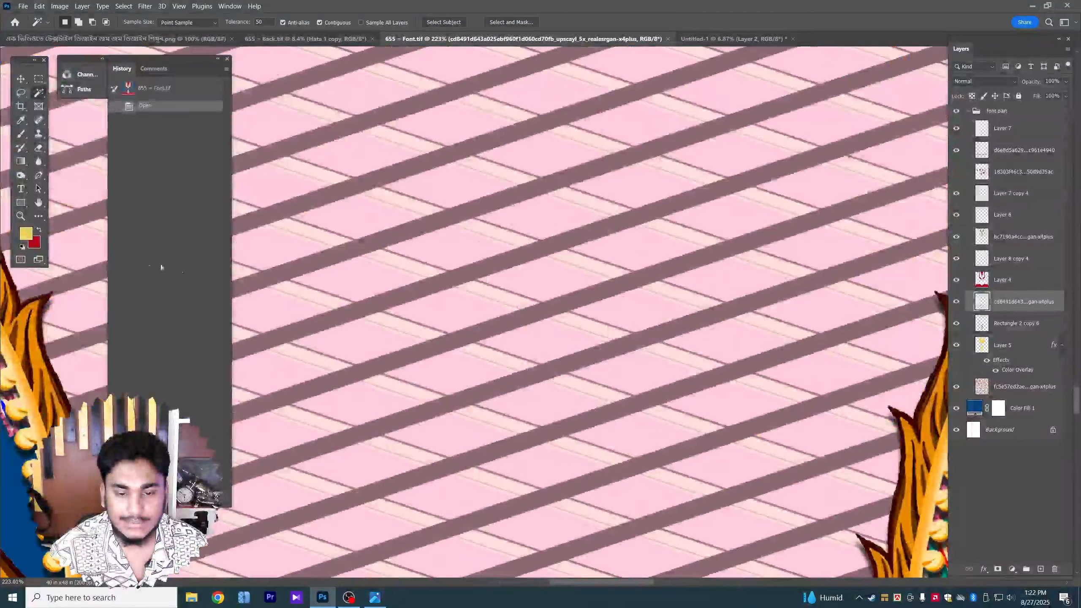
left_click(35, 243)
left_click(548, 277)
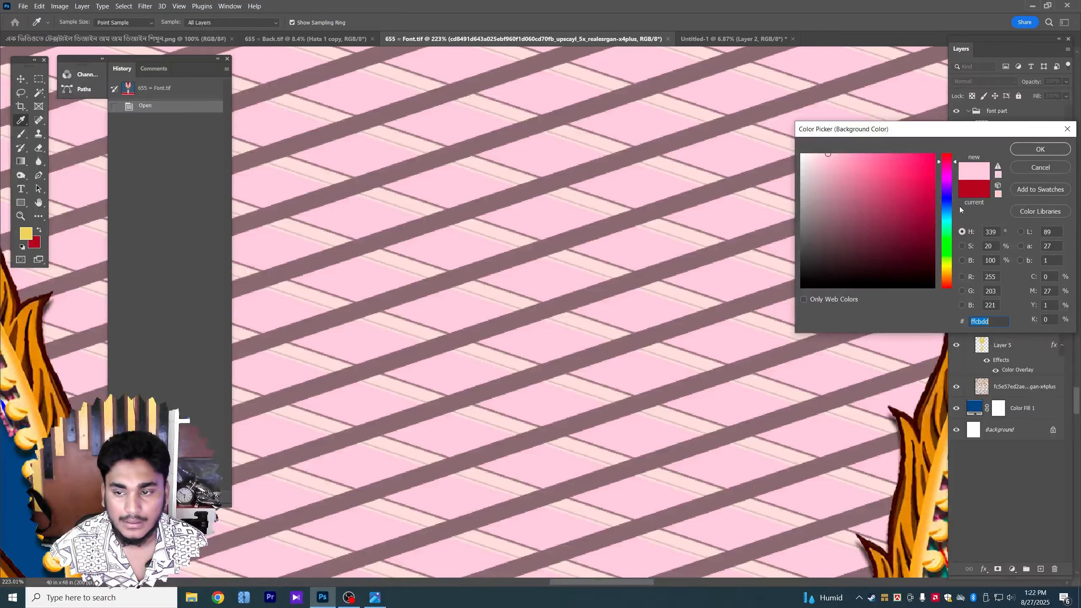
left_click(1040, 149)
key("w")
left_click(714, 39)
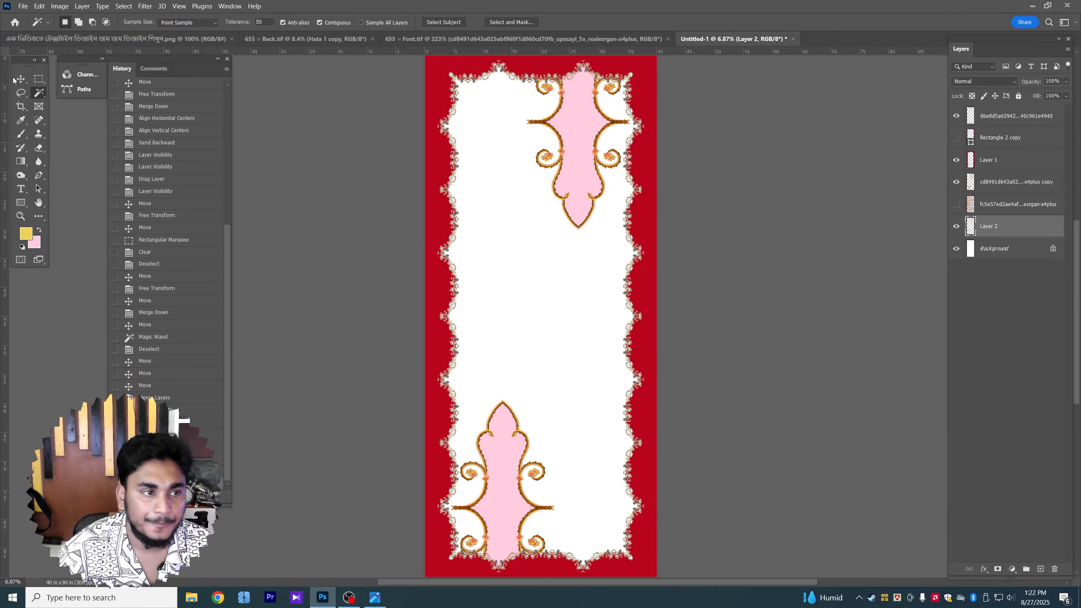
key("v")
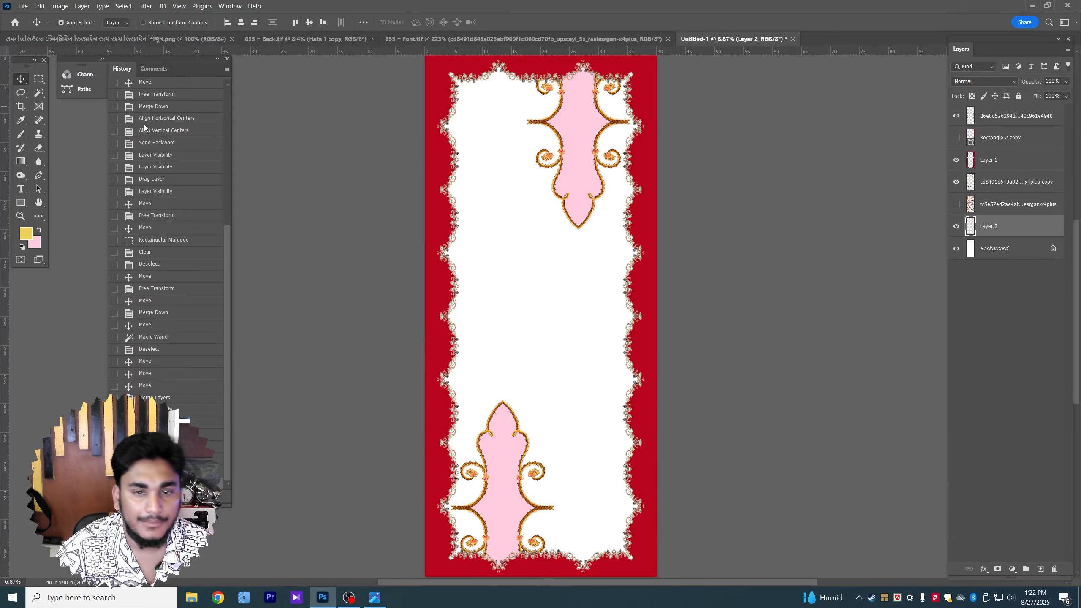
Hide the floral pattern layer in 655 = Font.tif and examine the scroll trim around the red neckline band
left_click(637, 41)
key("ctrl+0")
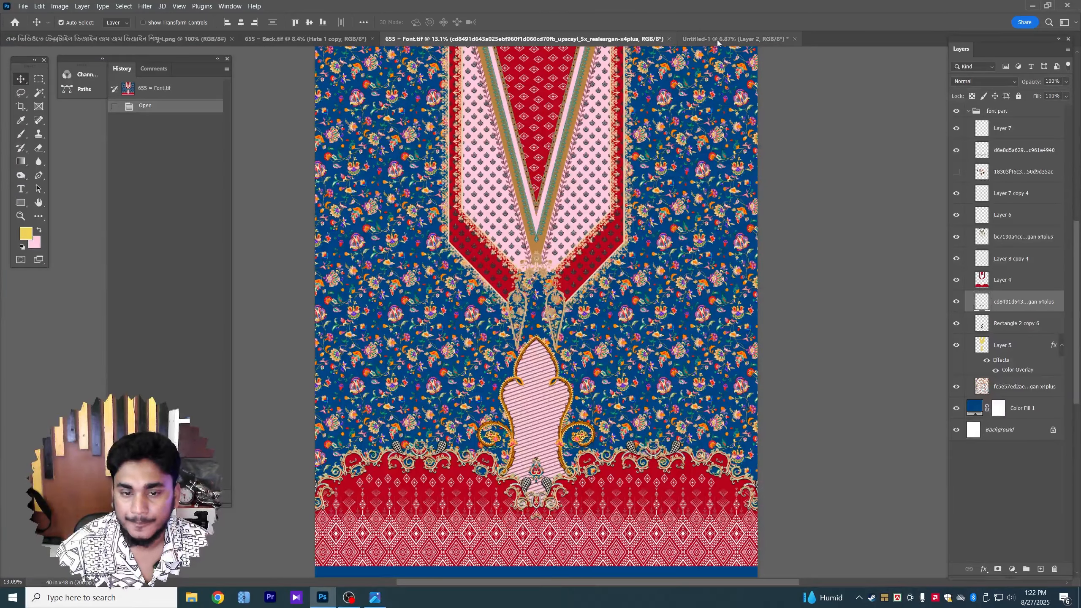
scroll(561, 234, "up", 11)
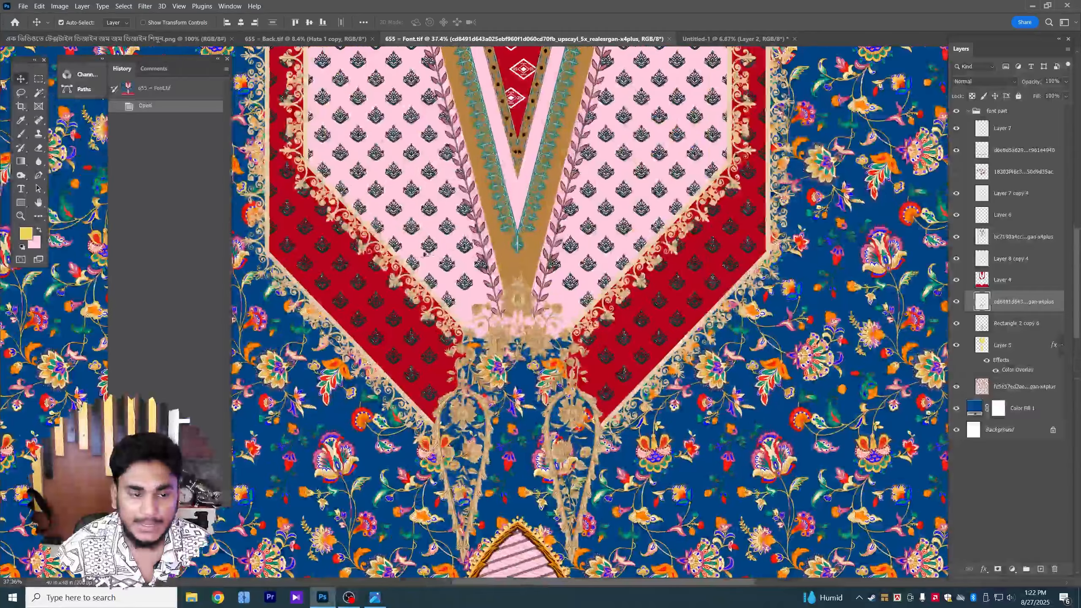
scroll(385, 253, "up", 4)
scroll(362, 255, "down", 4)
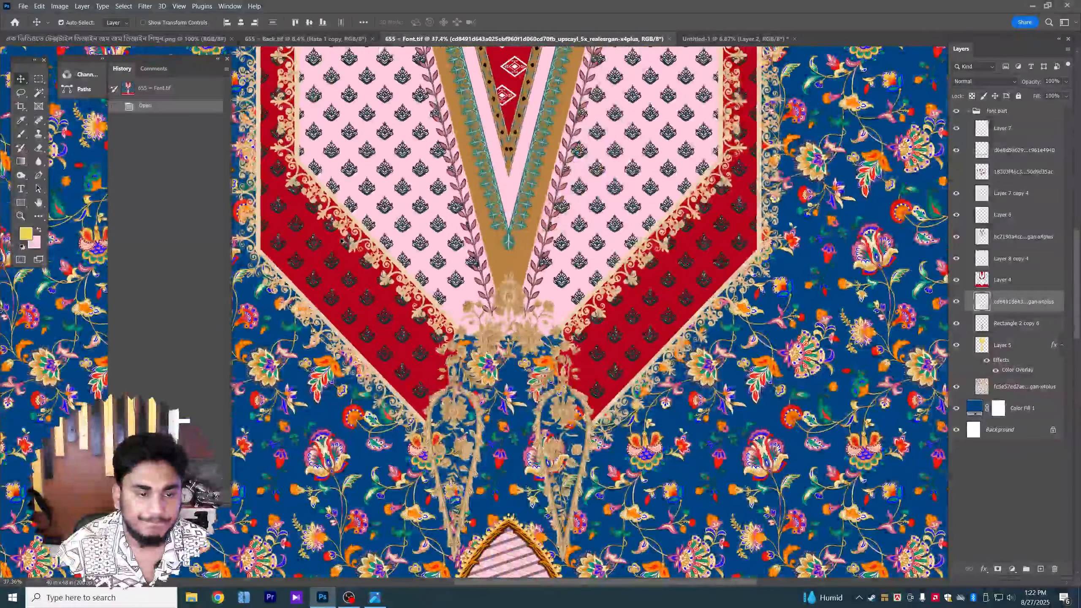
left_click(268, 259)
left_click_drag(269, 259, 452, 242)
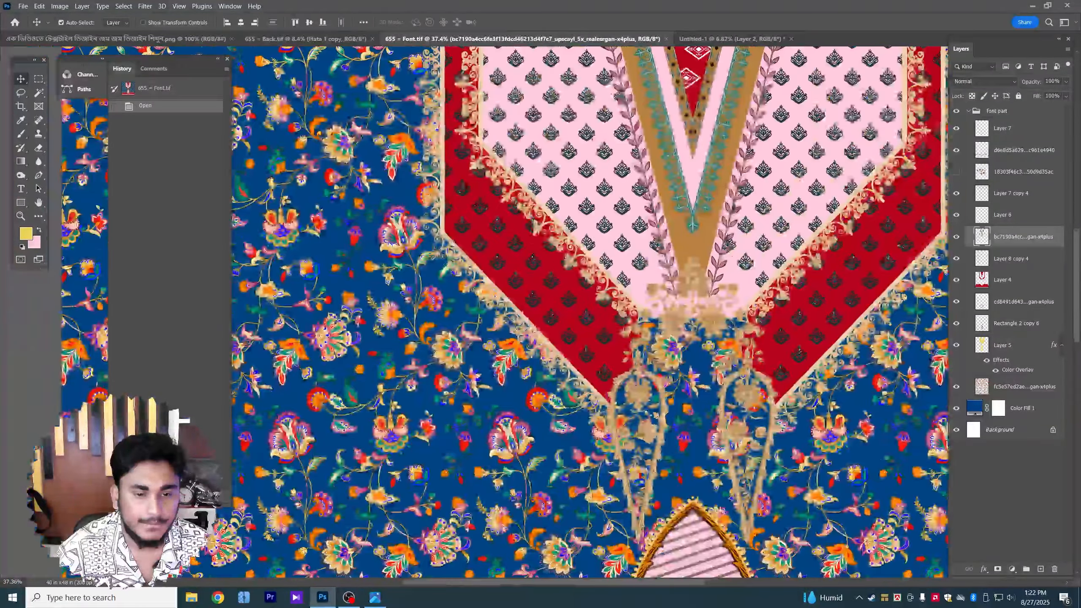
left_click(956, 387)
scroll(440, 297, "up", 3)
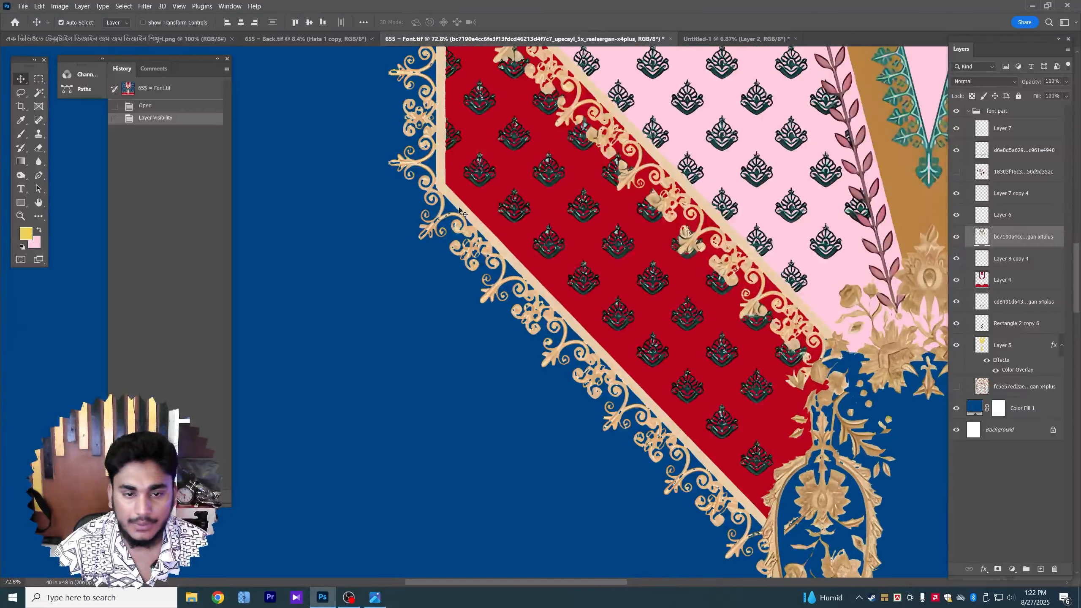
Outline the diagonal scroll trim along the red band's lower edge with a Pen path and convert the path to a selection
key("p")
scroll(473, 268, "up", 2)
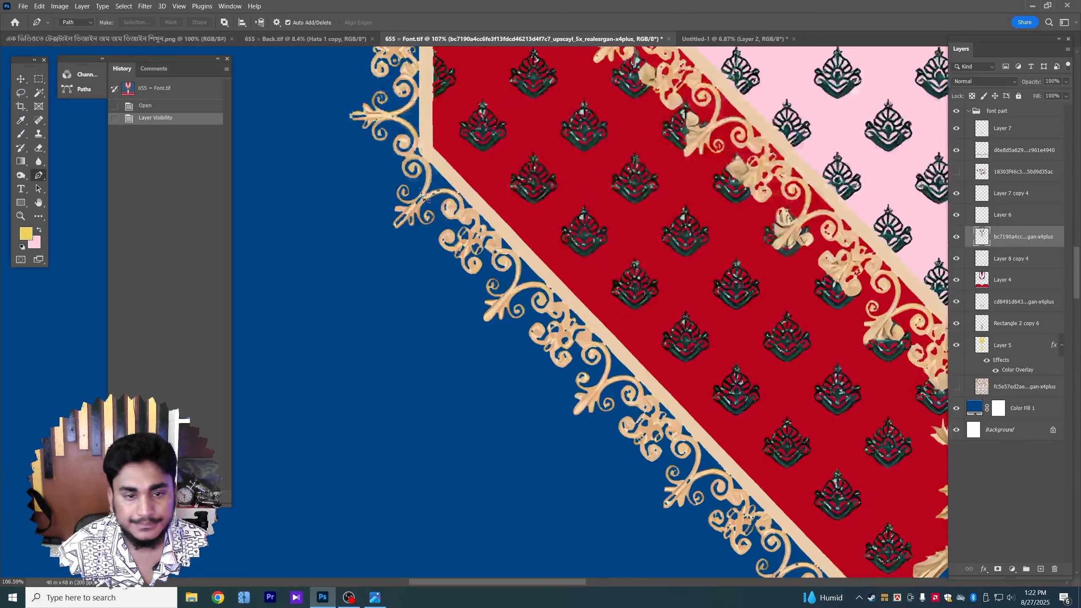
left_click(383, 170)
left_click(439, 144)
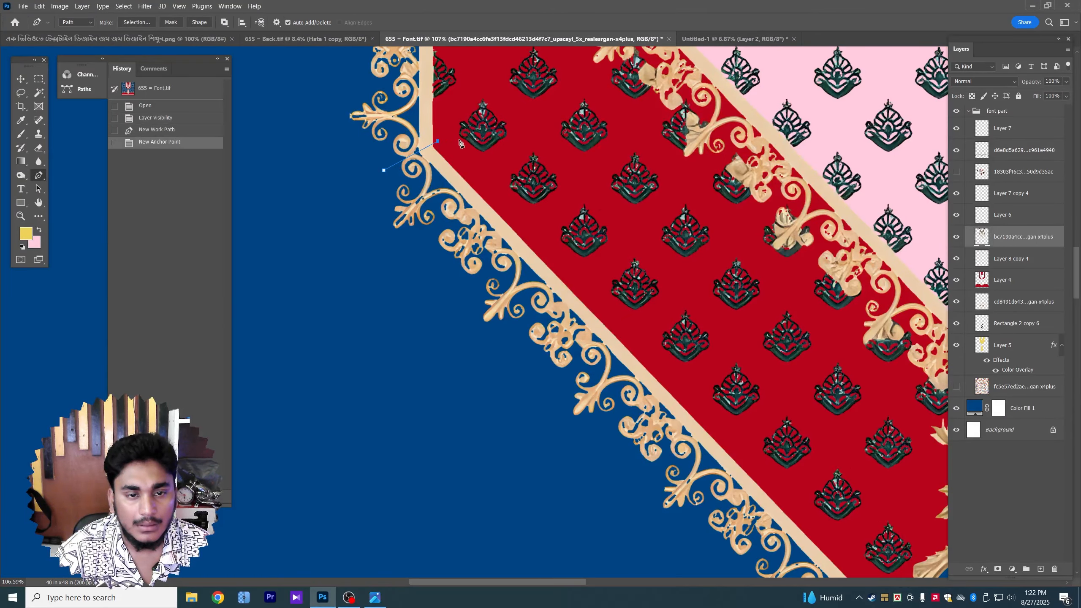
scroll(543, 237, "down", 4)
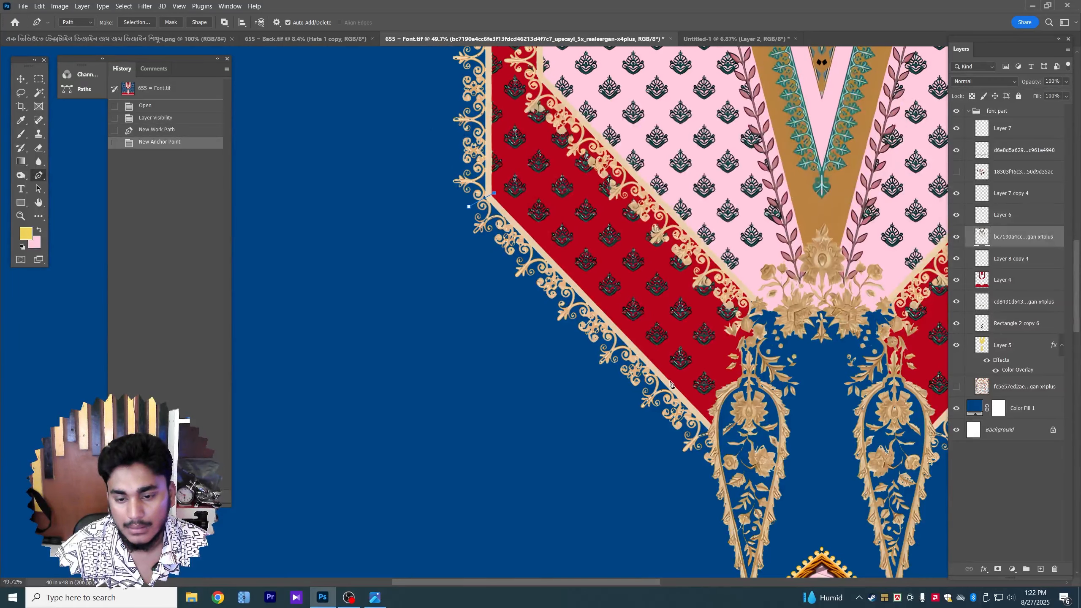
left_click(671, 370)
left_click(671, 377)
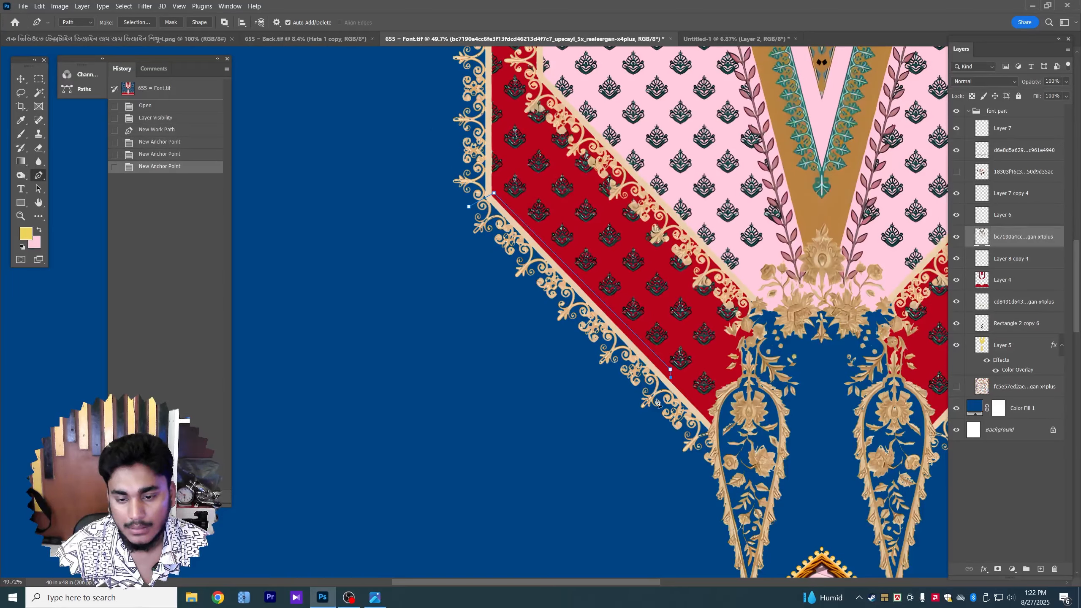
left_click(634, 414)
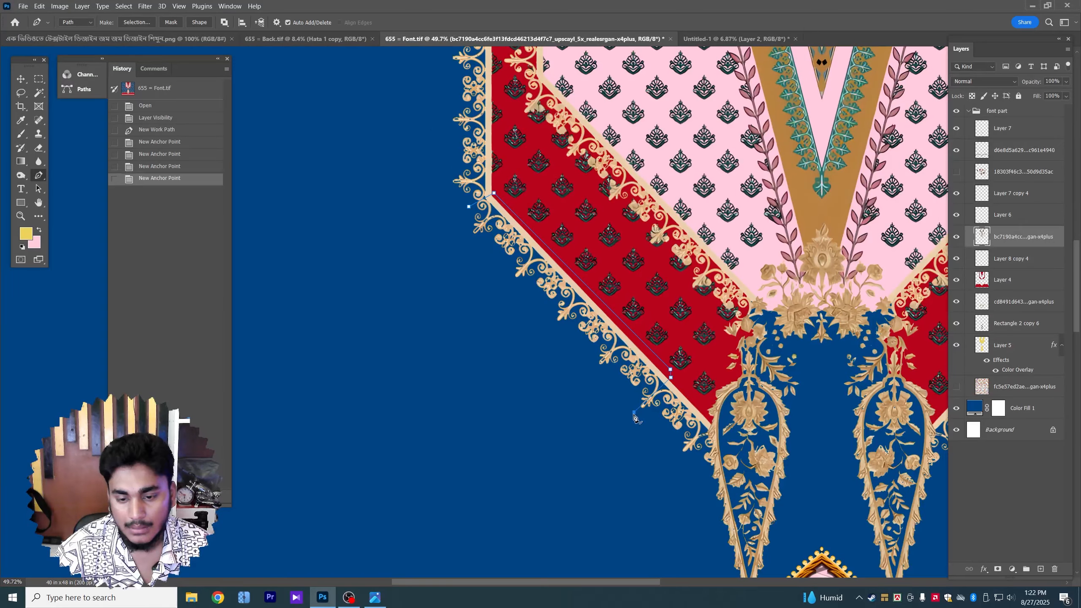
left_click(455, 226)
right_click(498, 232)
left_click(530, 276)
key("Return")
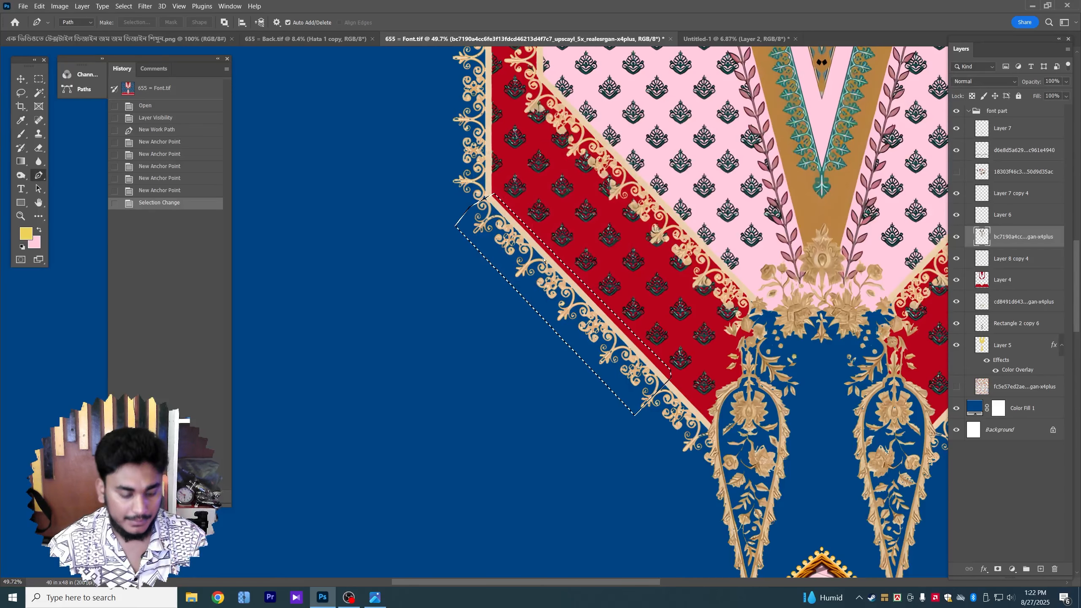
Paste the selected scroll trim piece into Untitled-1 above Layer 2
left_click(20, 79)
left_click(736, 39)
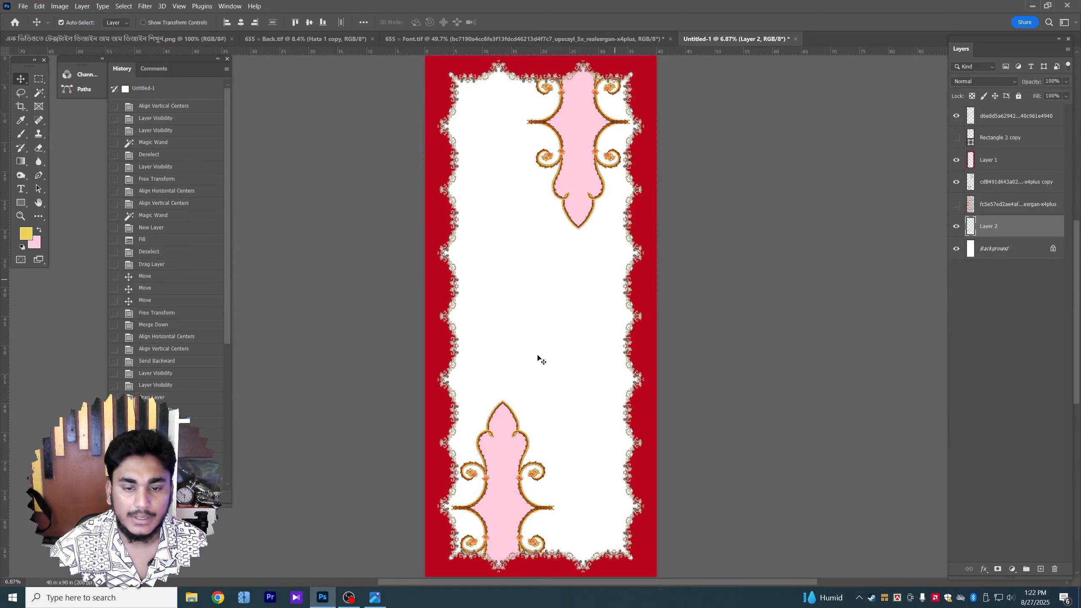
key("ctrl+v")
scroll(575, 301, "up", 1)
key("ctrl+t")
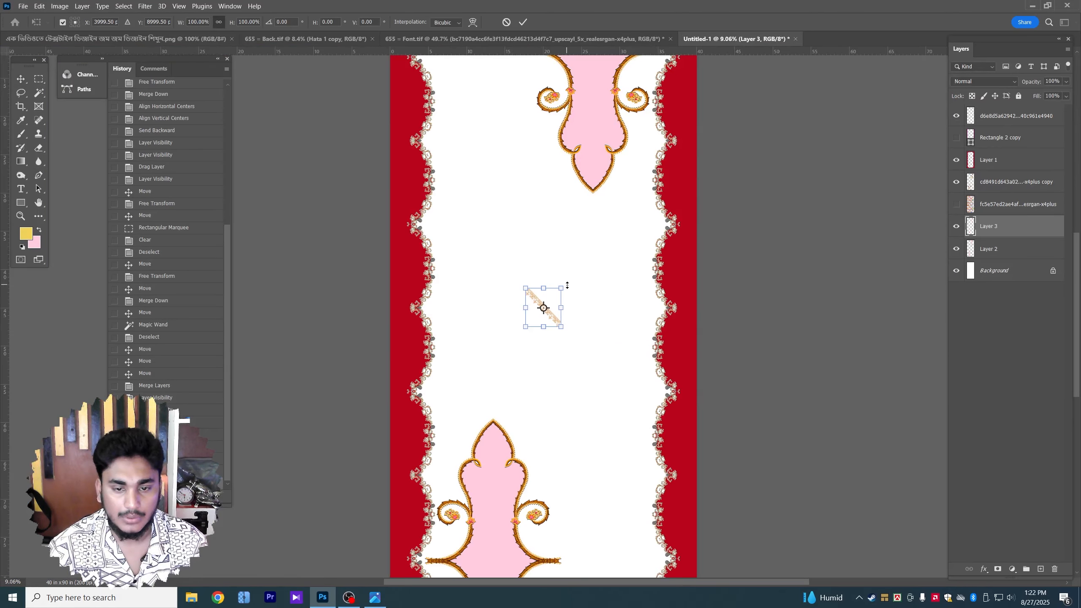
mouse_move(567, 285)
left_mouse_down()
mouse_move(593, 252)
mouse_move(566, 273)
left_mouse_up()
key("Return")
Rotate the pasted diagonal trim by −45° so it runs horizontally
scroll(549, 318, "up", 1)
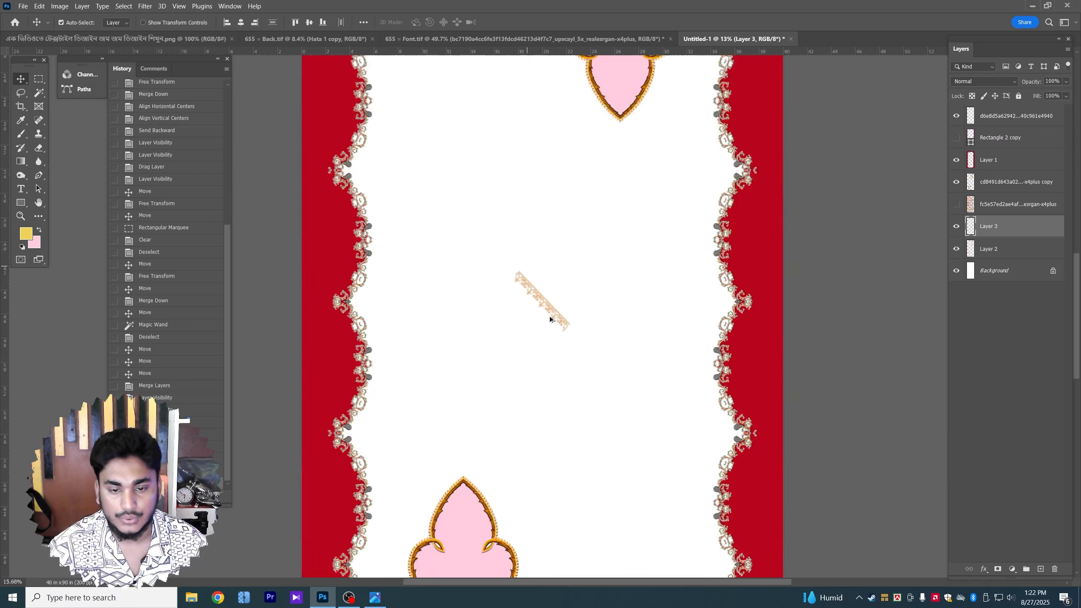
scroll(549, 316, "up", 4)
key("ctrl+t")
left_click_drag(673, 187, 576, 136)
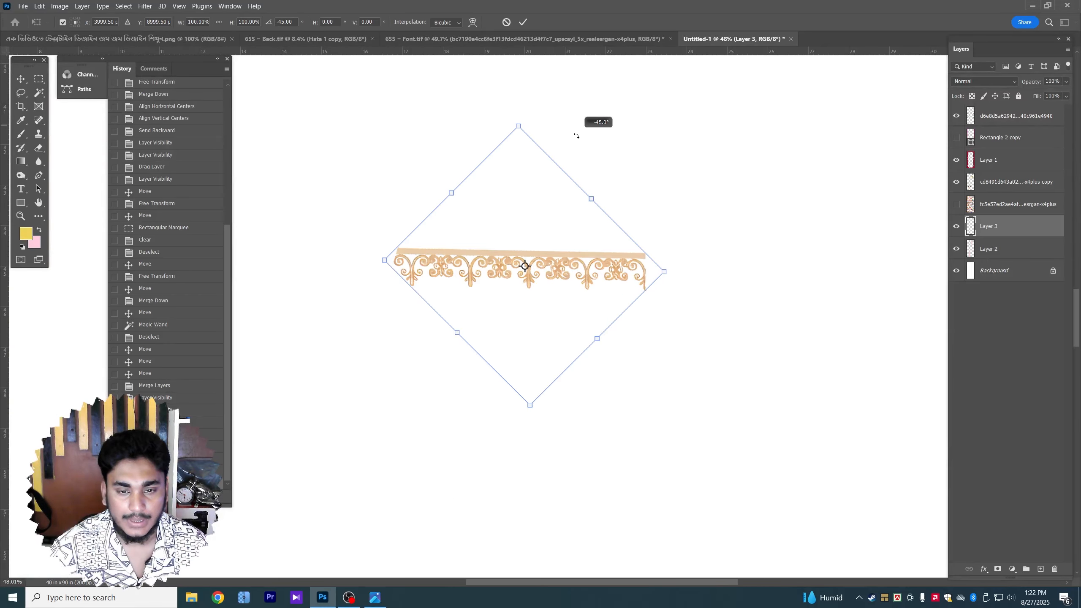
key("Return")
left_click_drag(457, 252, 749, 254)
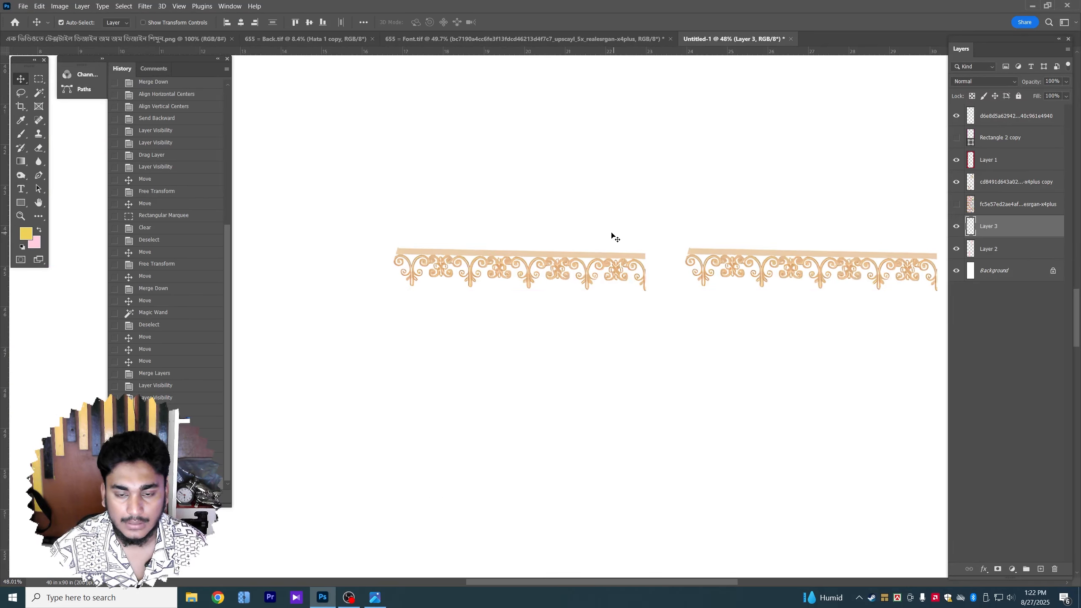
key("ctrl+z")
Add a horizontal guide at the trim's upper edge and rotate the strip by about −1.4° to level it with the guide
left_click_drag(596, 75, 576, 239)
scroll(501, 266, "up", 4)
key("ctrl+t")
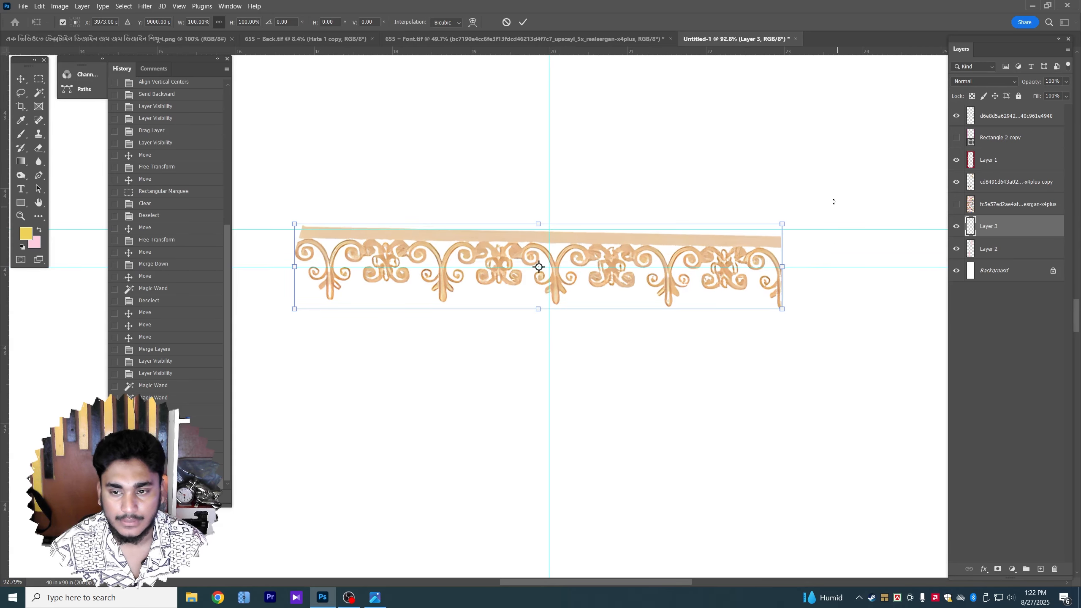
left_click_drag(833, 200, 835, 201)
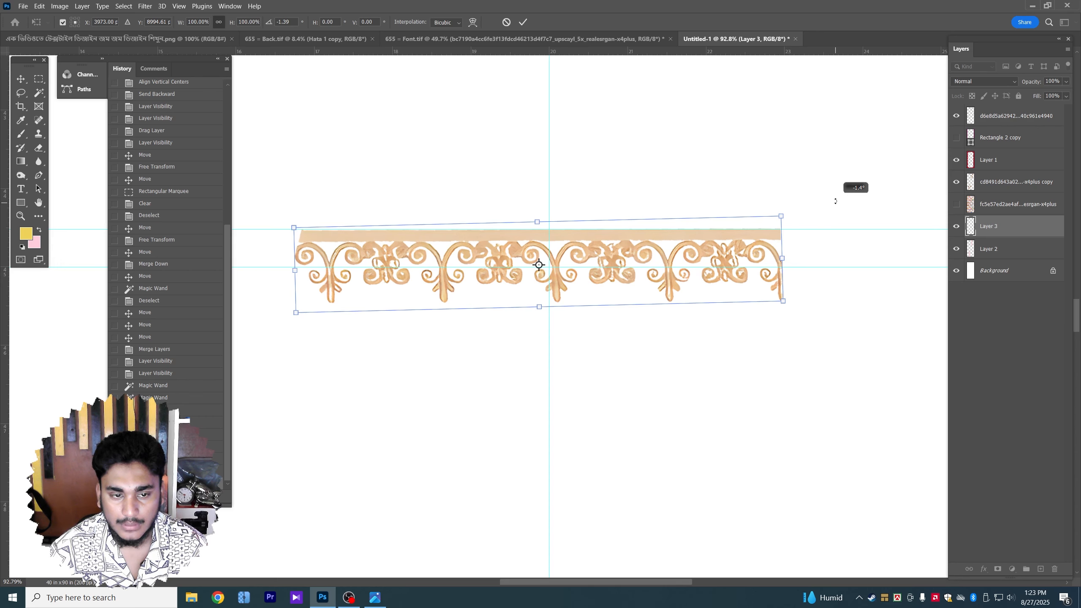
key("Return")
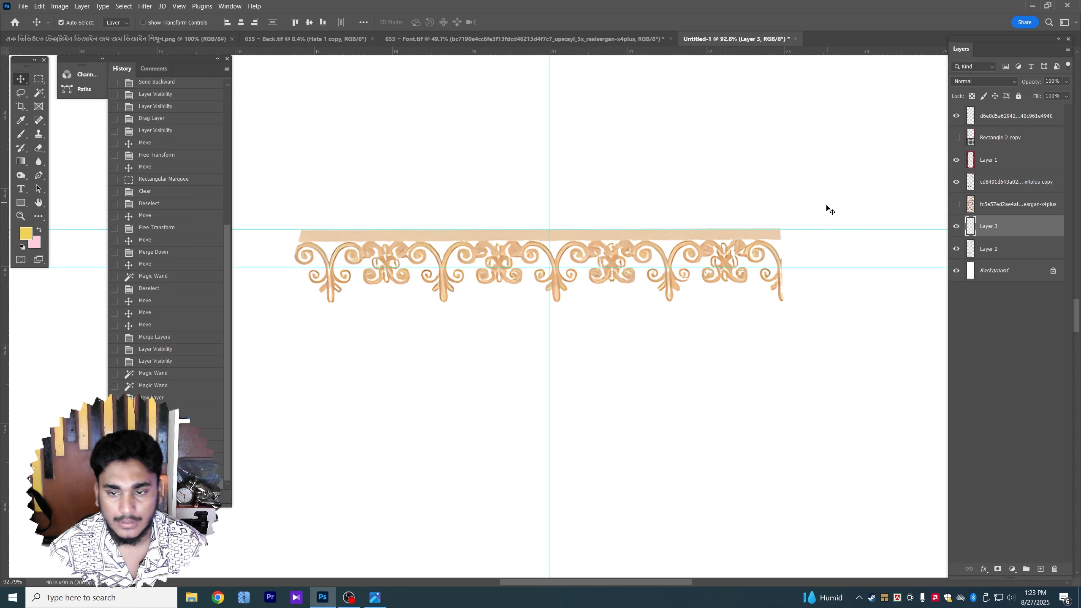
key("ctrl+t")
left_click_drag(821, 208, 822, 213)
key("Return")
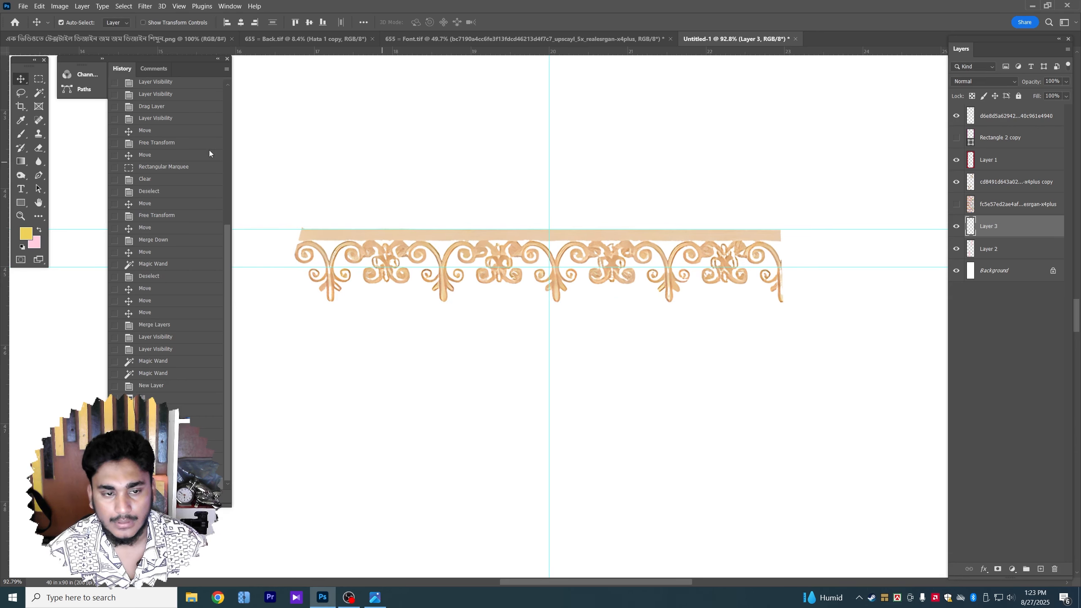
Trim both ends of the scroll strip through the hanging motifs' centres with rectangular marquee selections, leaving three full arches
left_click(39, 80)
left_click_drag(254, 191, 330, 384)
key("Delete")
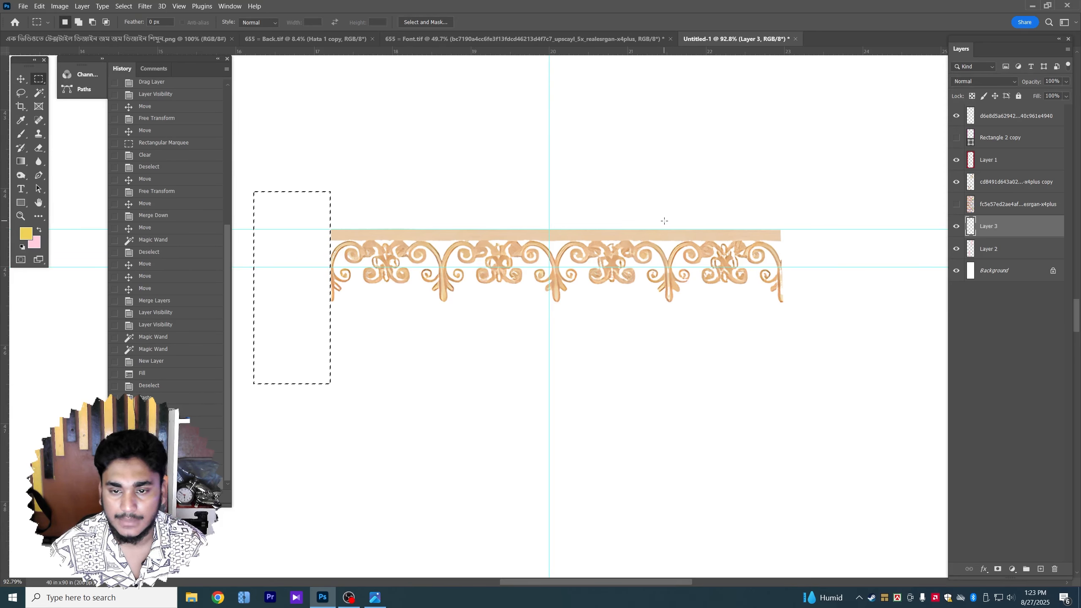
left_click_drag(668, 221, 900, 433)
key("Delete")
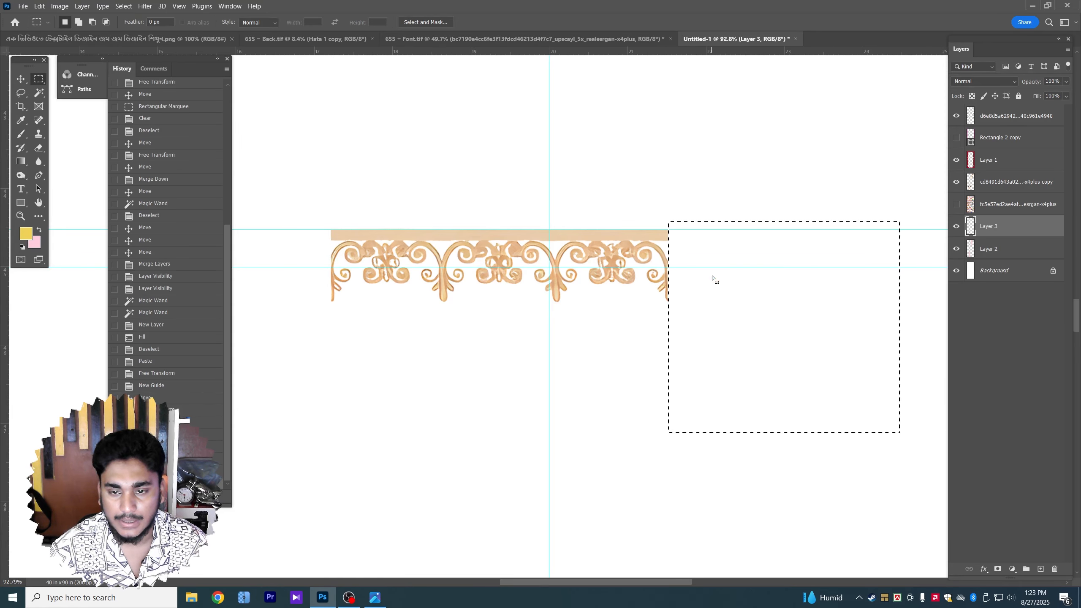
key("ctrl+d")
left_click(20, 79)
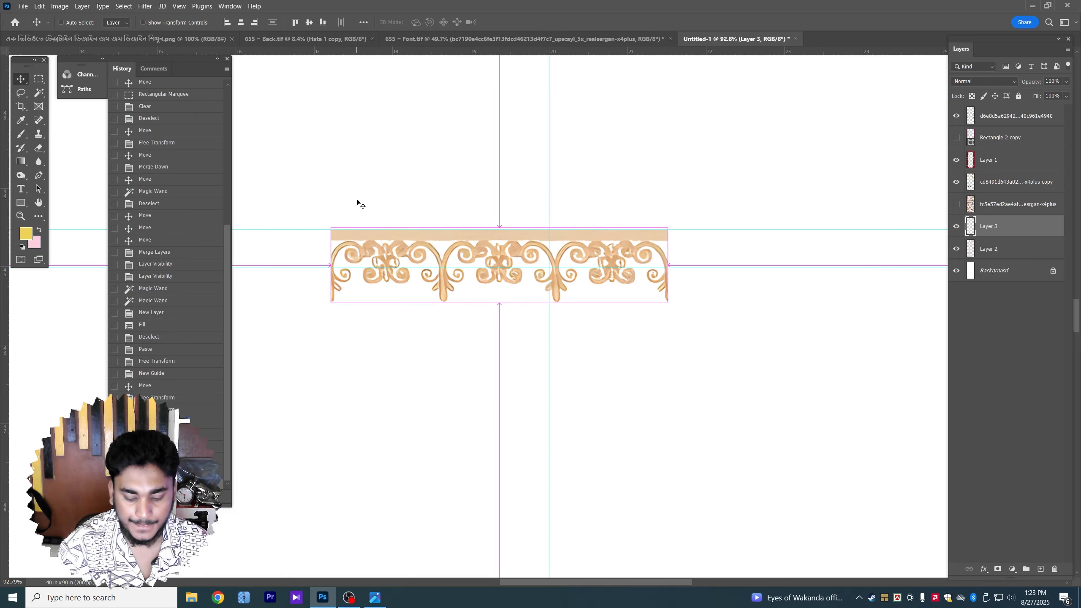
Delete the extra horizontal guide just above the canvas centre and hide the remaining guides
key("ctrl+0")
left_click(991, 271)
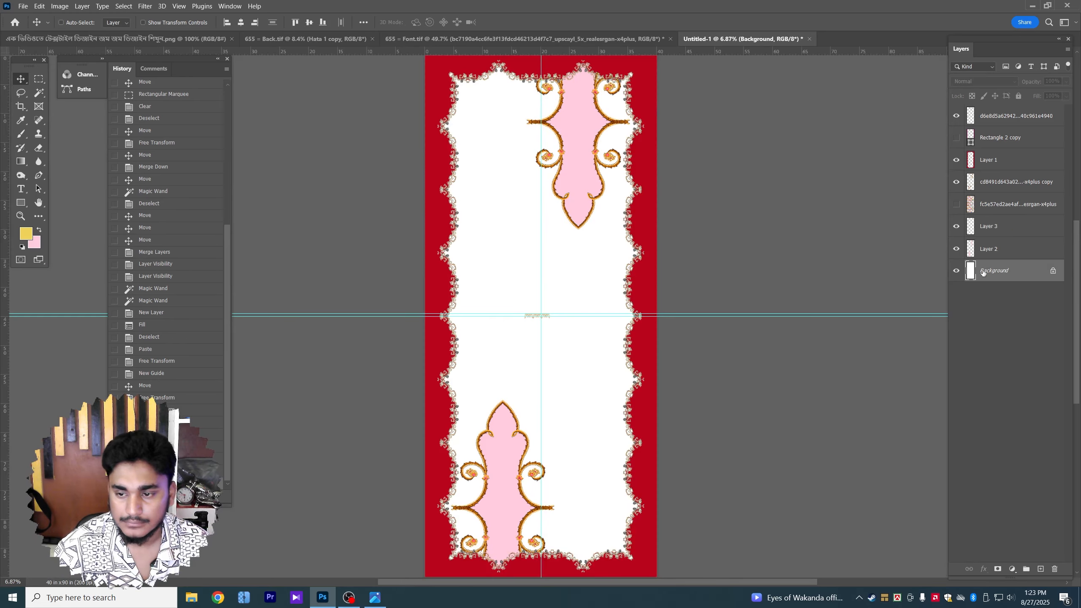
key("ctrl+a")
key("ctrl+d")
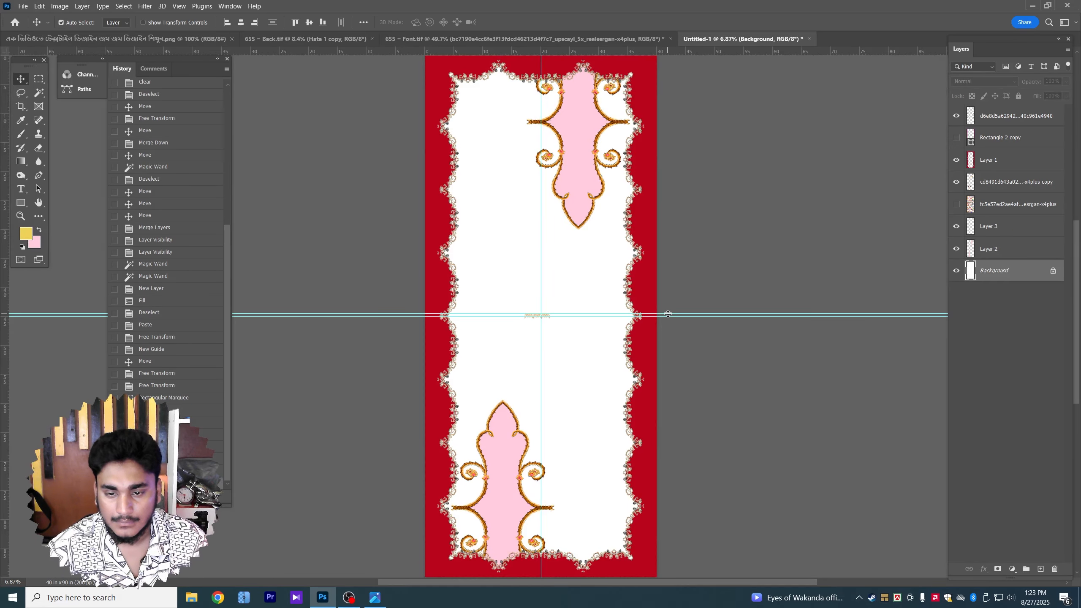
left_click_drag(668, 315, 719, 52)
scroll(537, 278, "up", 4)
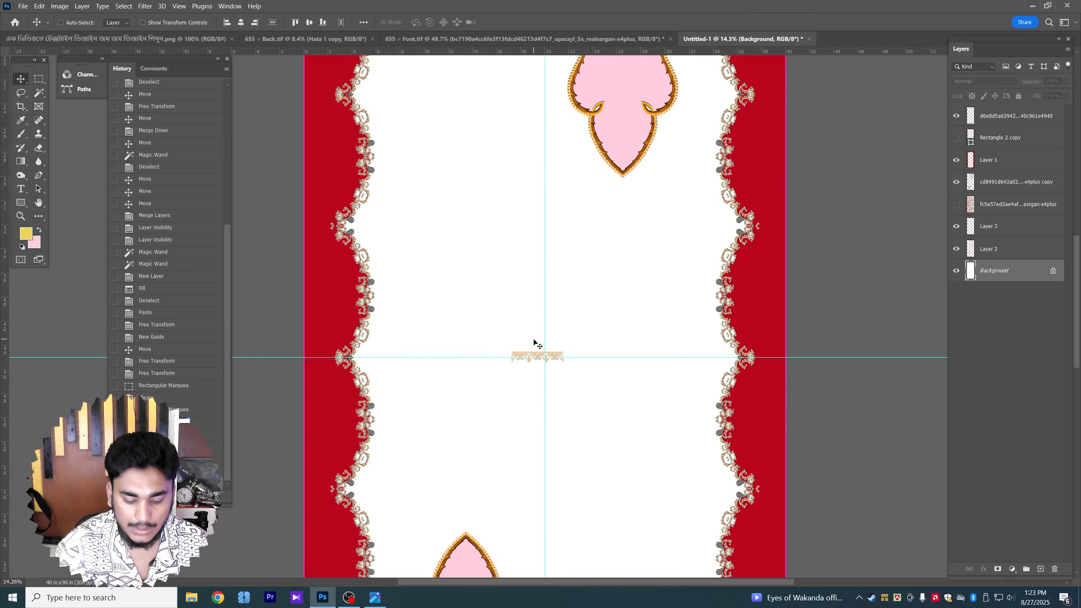
key("ctrl+semicolon")
Move the scroll strip away from the canvas centre, duplicate it and butt the copy against its end
left_click_drag(532, 355, 622, 352)
scroll(457, 431, "up", 4)
left_click(78, 24)
scroll(497, 432, "up", 3)
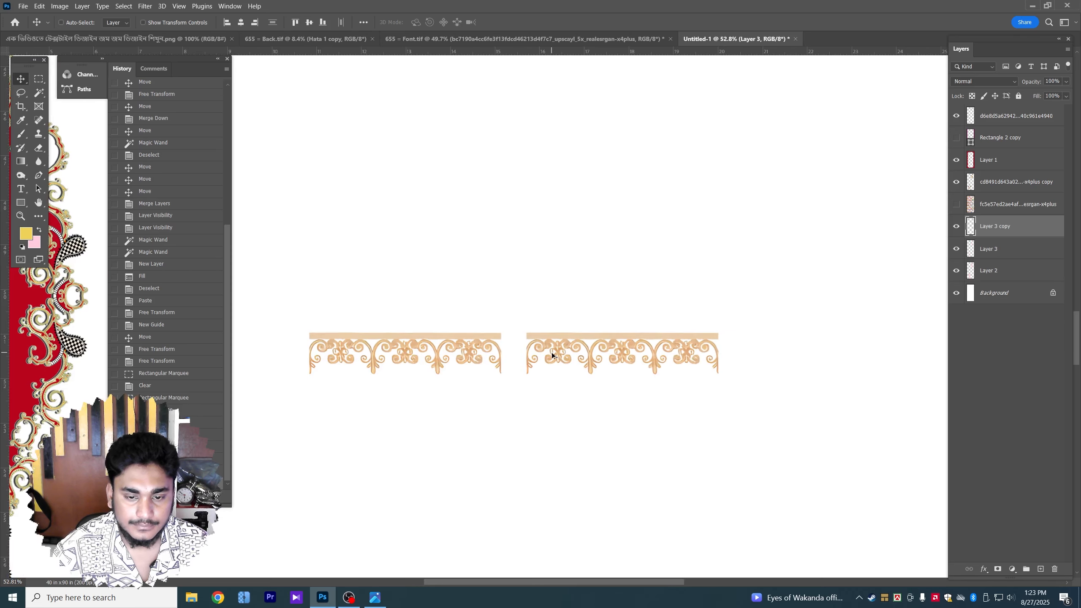
scroll(549, 351, "up", 4)
left_click_drag(531, 346, 481, 349)
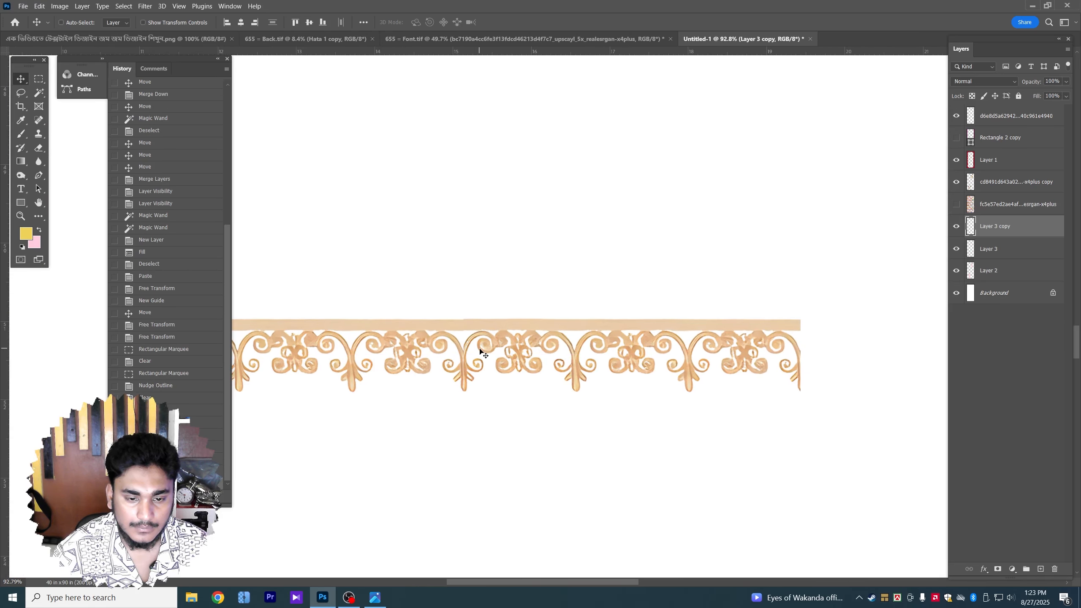
Flip the duplicated strip horizontally and merge it with the original strip layer
key("ctrl+t")
right_click(505, 381)
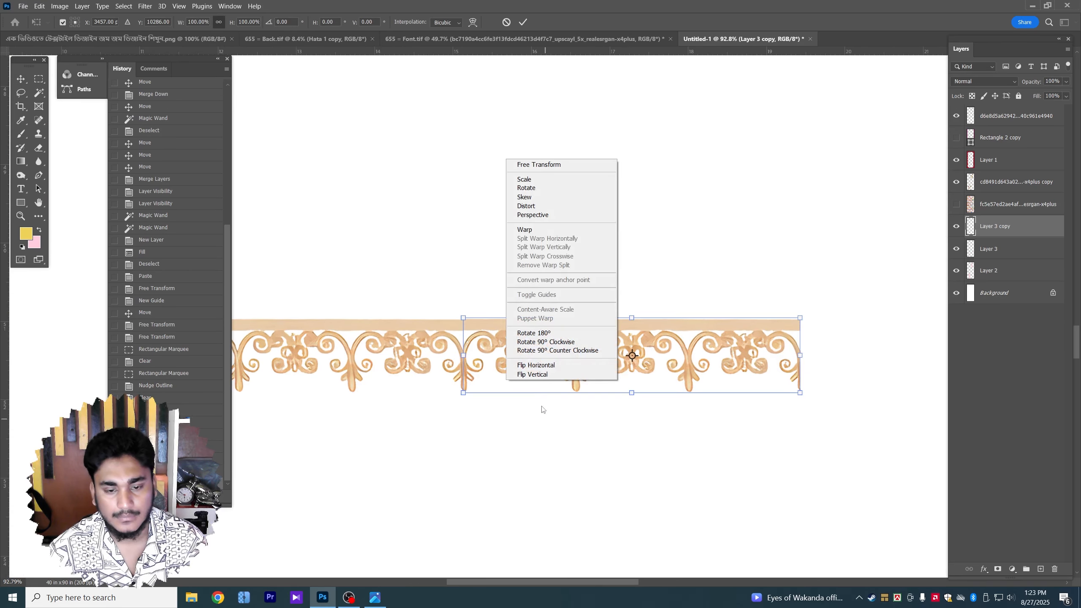
left_click(534, 365)
key("Return")
scroll(504, 397, "down", 2)
scroll(504, 398, "down", 3)
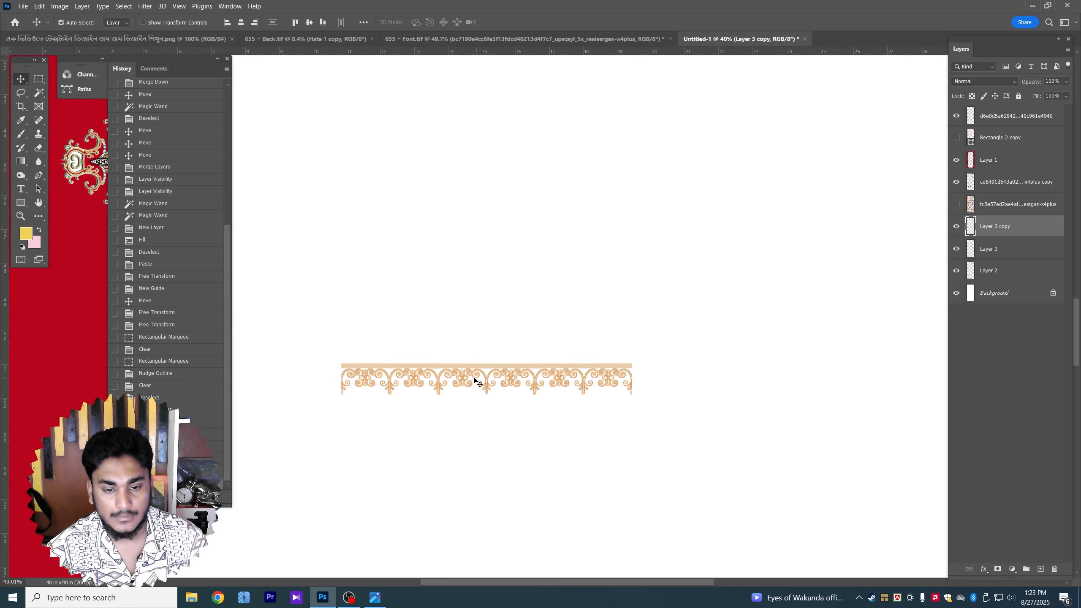
key("ctrl+e")
Duplicate the six-arch strip, align the copy end to end with it and merge the two layers
left_click_drag(455, 374, 769, 376)
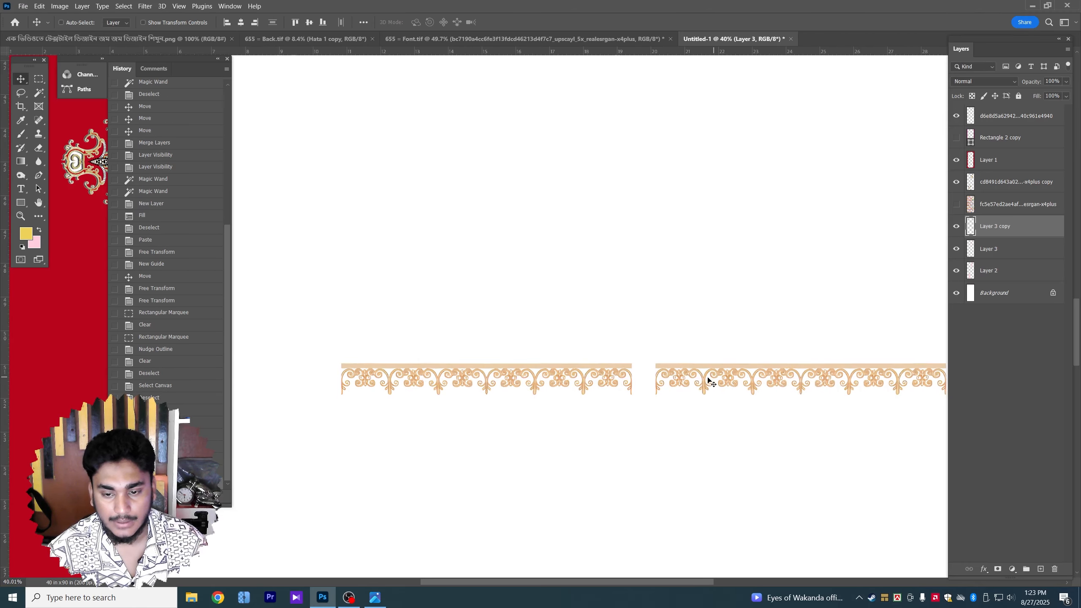
left_click_drag(671, 375, 647, 372)
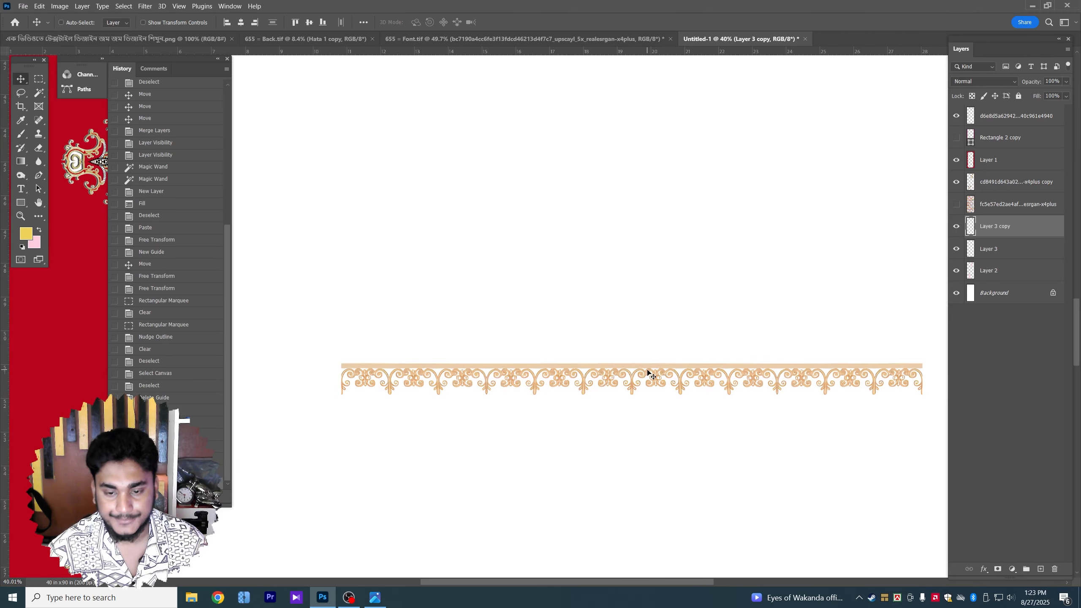
key("ctrl+e")
scroll(647, 370, "down", 4)
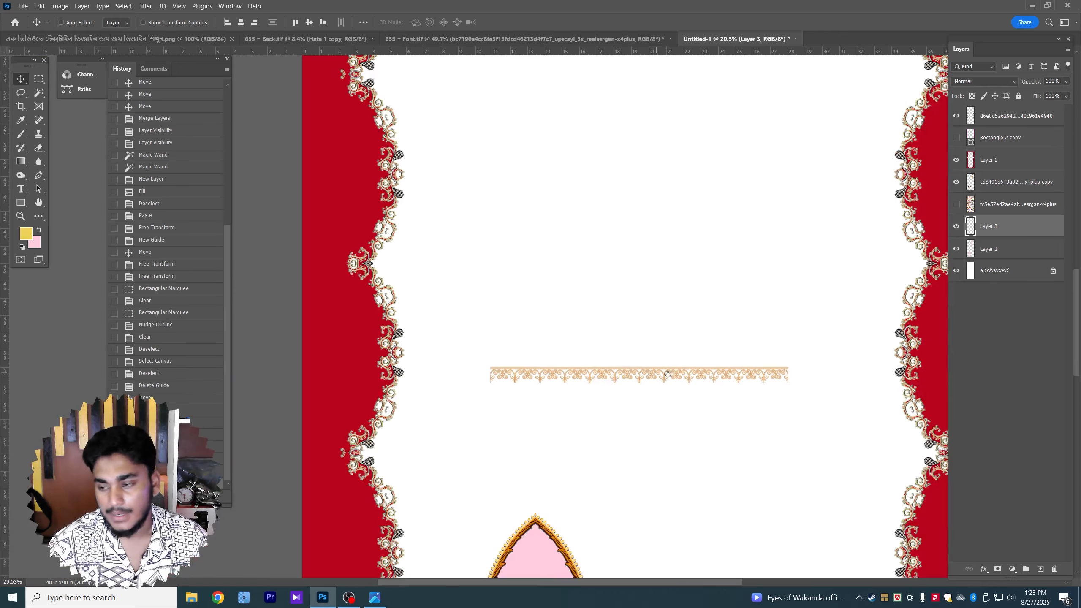
key("ctrl+t")
left_click_drag(708, 355, 695, 386)
key("Escape")
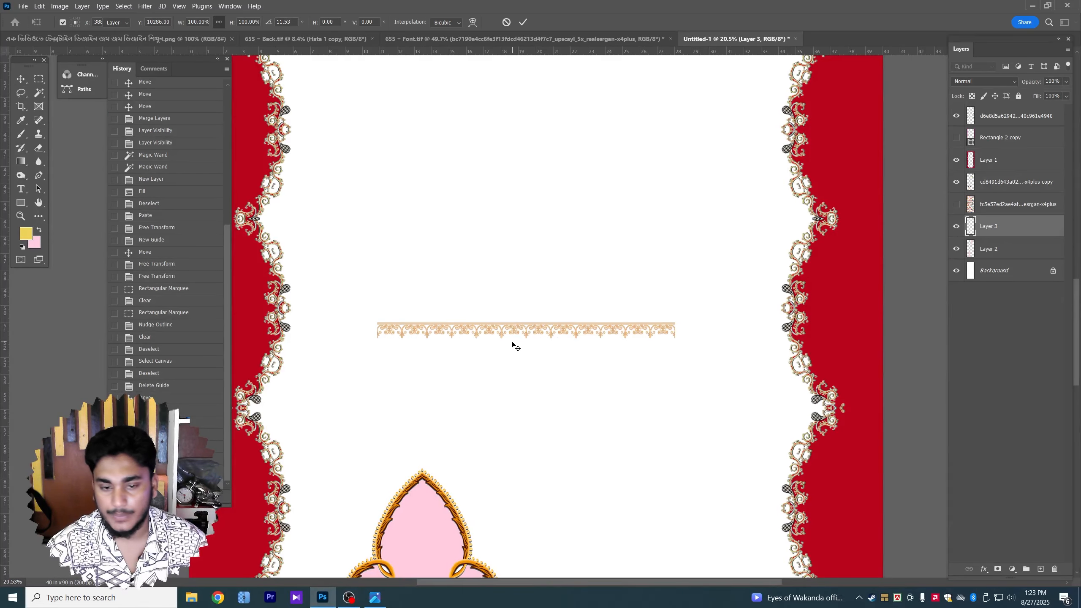
Move the strip to the inner edge of the left border, add a joined copy reaching the right border and merge them
left_click_drag(489, 329, 379, 354)
left_click_drag(393, 356, 701, 357, "alt")
scroll(592, 358, "up", 5)
left_click_drag(579, 348, 549, 348)
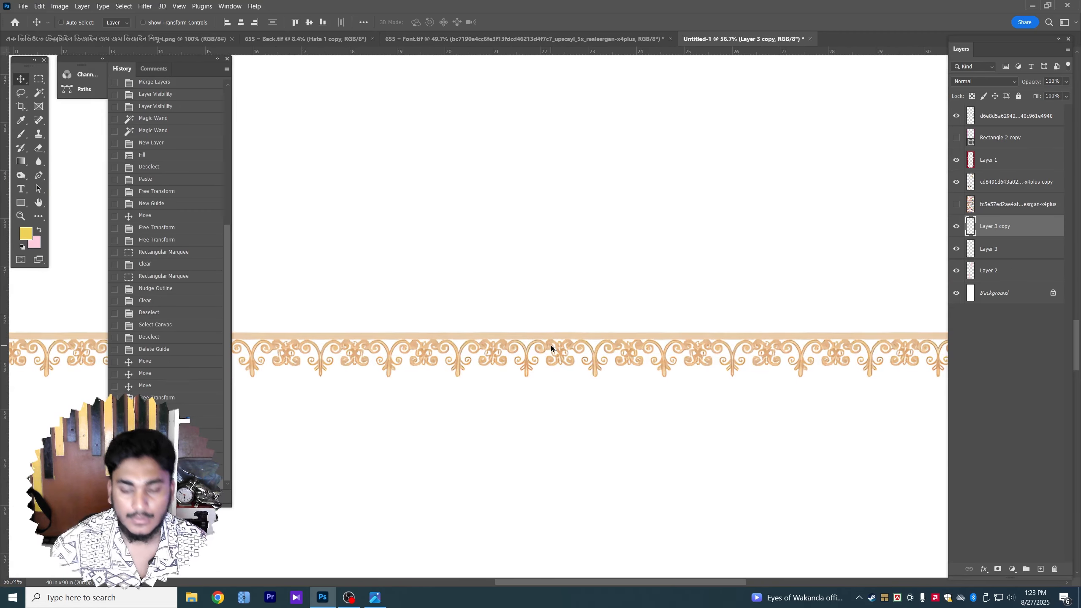
scroll(558, 358, "down", 5)
key("ctrl+e")
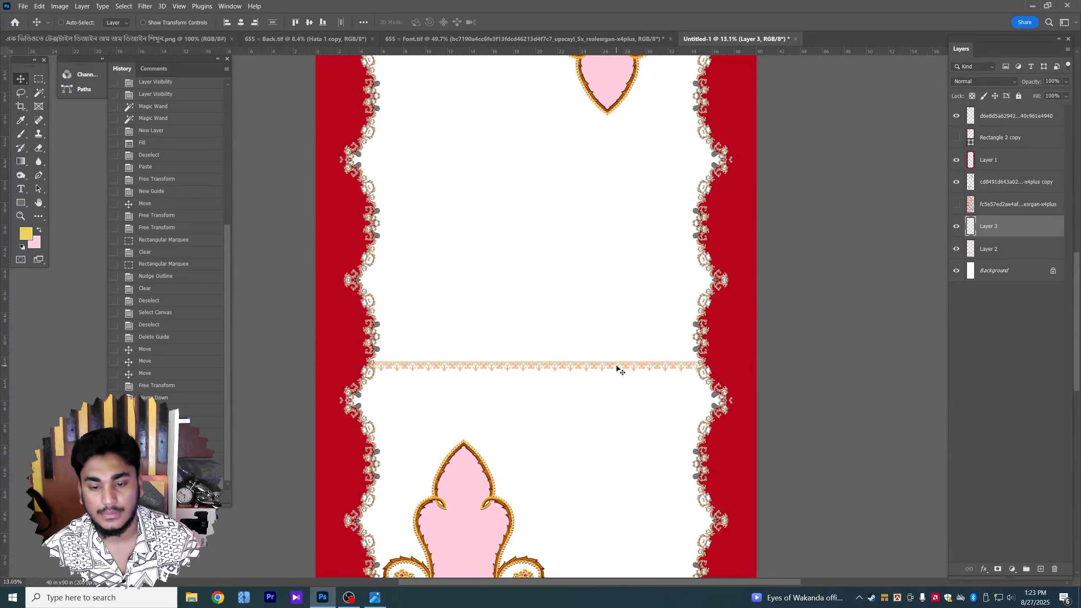
Duplicate the full-width strip, join the copy to its right end past the border and merge both layers
left_click_drag(599, 371, 824, 384)
scroll(607, 394, "up", 2)
scroll(589, 392, "up", 4)
left_click_drag(587, 369, 503, 372)
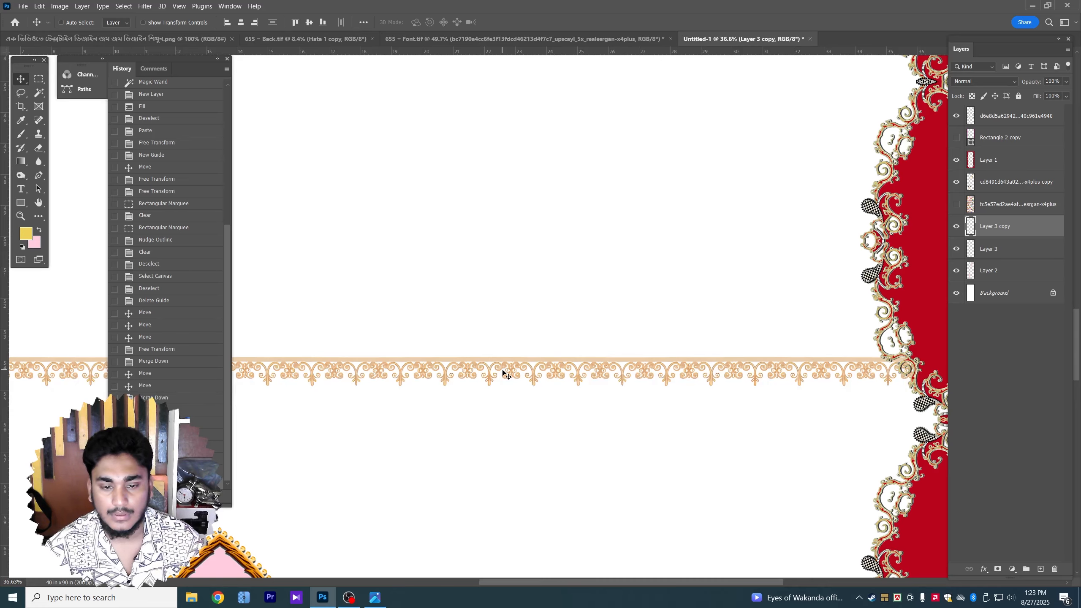
scroll(504, 372, "down", 2)
scroll(562, 382, "down", 1)
key("ctrl+e")
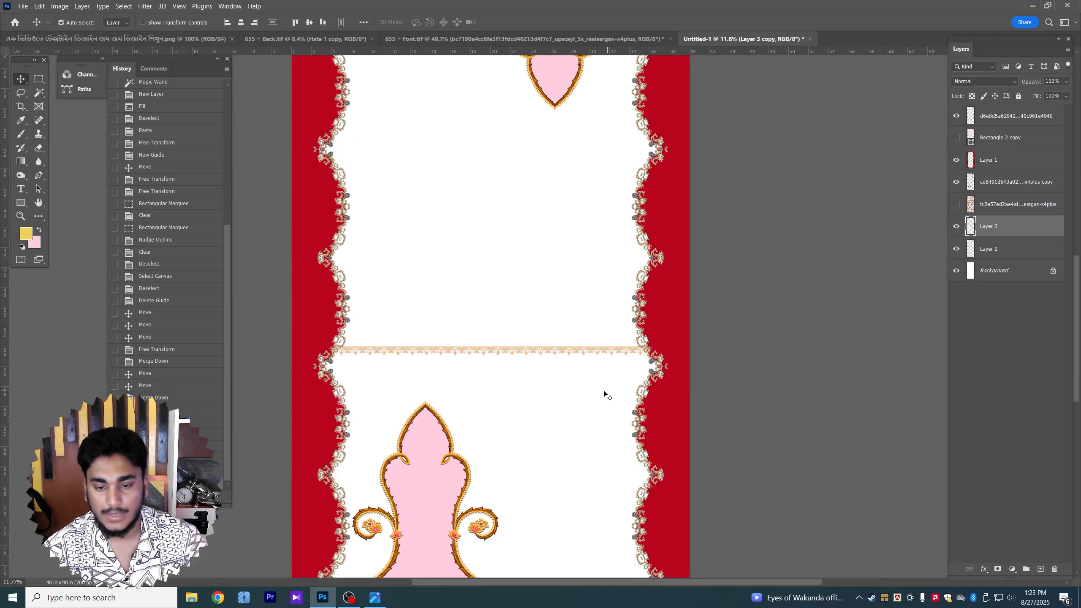
scroll(605, 394, "down", 3)
key("ctrl+t")
left_click_drag(746, 411, 703, 505)
scroll(655, 347, "down", 3)
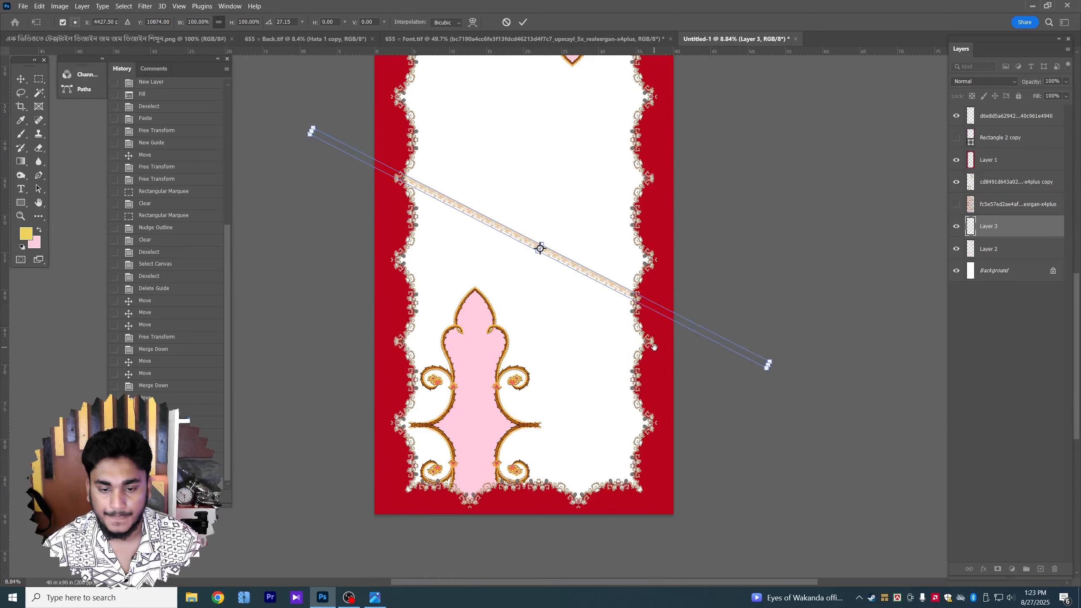
left_click_drag(633, 304, 608, 358)
key("Escape")
Rotate the trim strip about 29 degrees, move it diagonally across the bottom area and send its layer behind the arch motifs
key("ctrl+t")
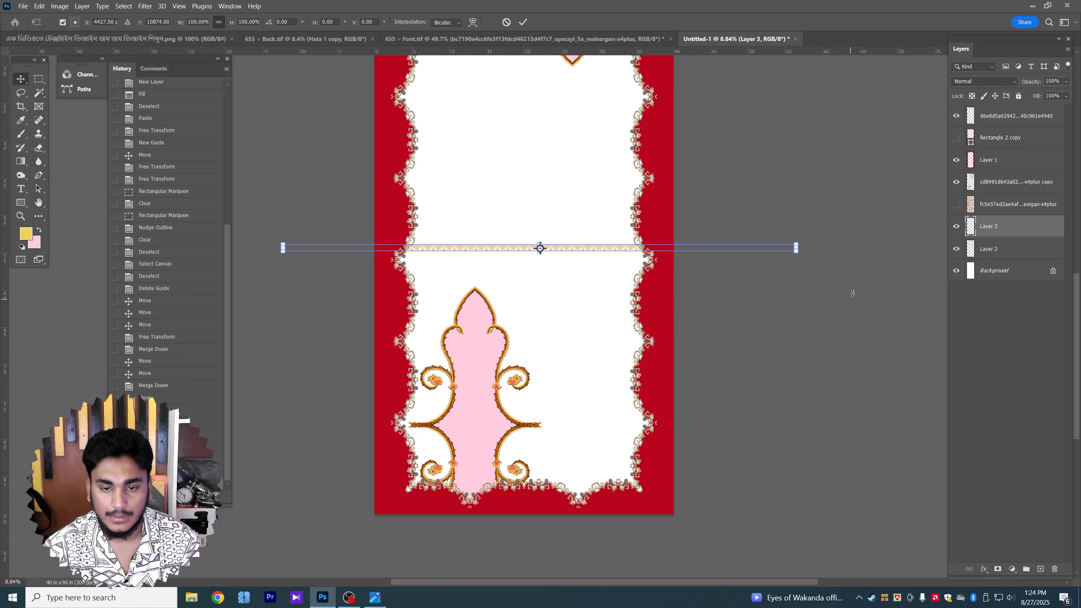
left_click_drag(852, 294, 714, 378)
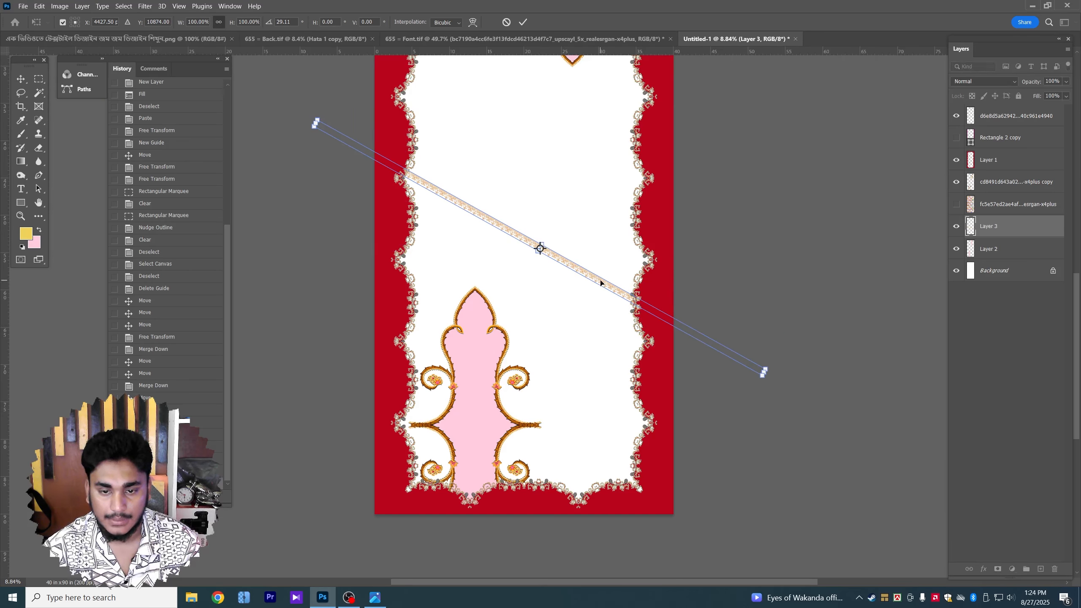
left_click_drag(600, 283, 555, 464)
key("Escape")
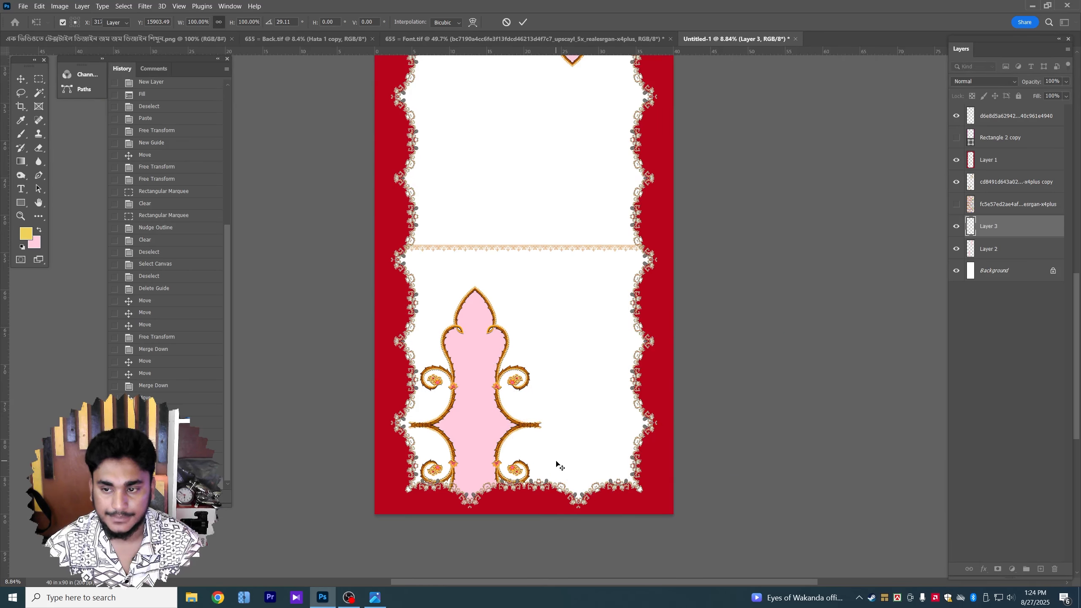
key("ctrl+[")
scroll(556, 463, "up", 5)
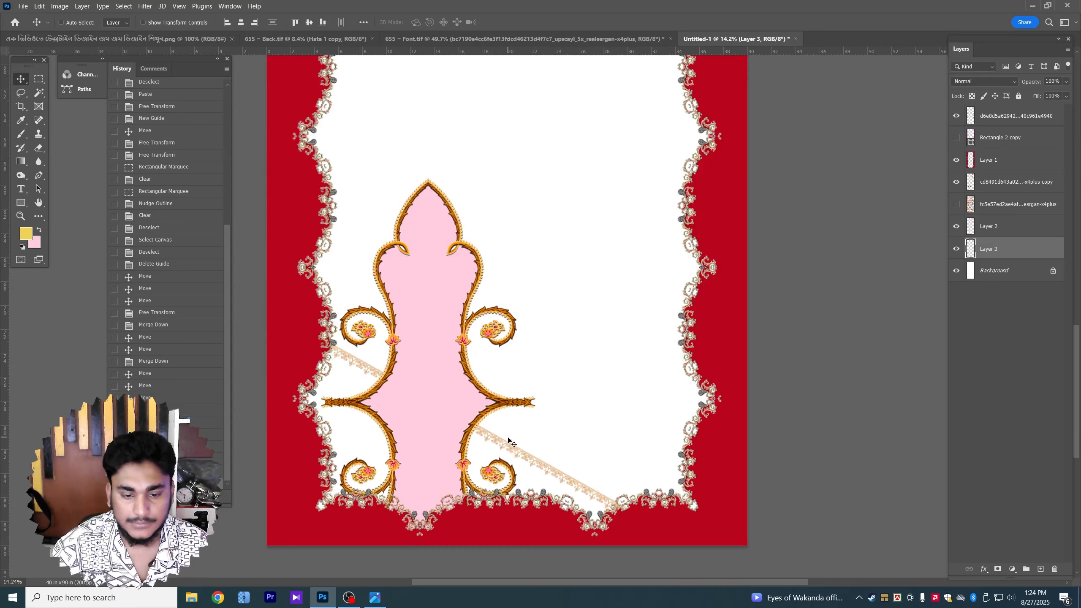
Duplicate the diagonal strip, flip the copy vertically, rotate it 60 degrees and place it parallel above the original
left_click_drag(504, 446, 549, 346)
key("ctrl+t")
right_click(546, 354)
left_click(572, 567)
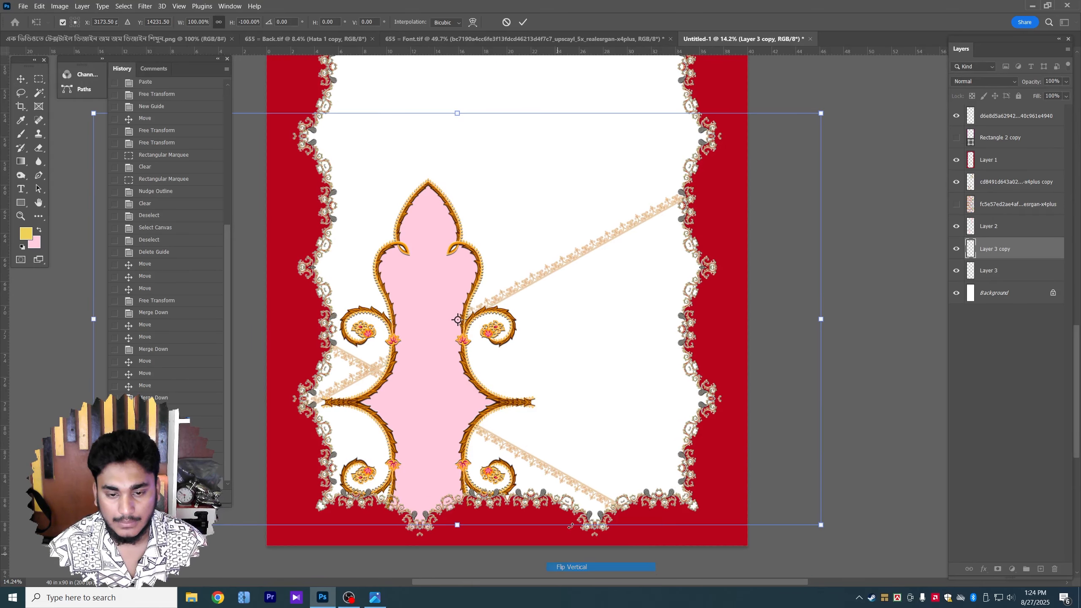
left_click_drag(779, 206, 802, 525)
key("Return")
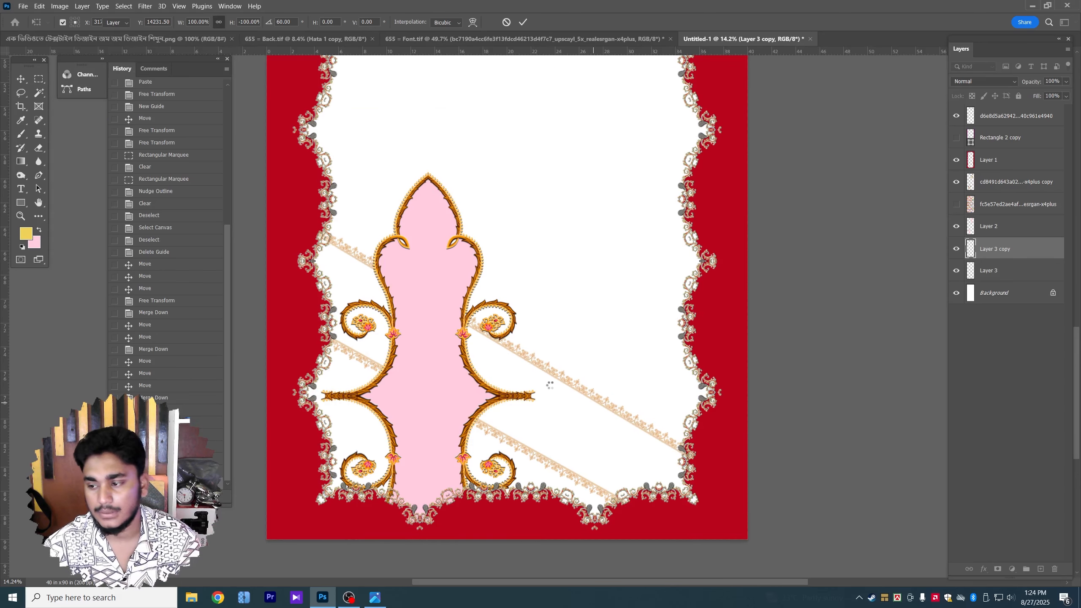
left_click_drag(519, 349, 514, 418)
scroll(528, 348, "down", 3)
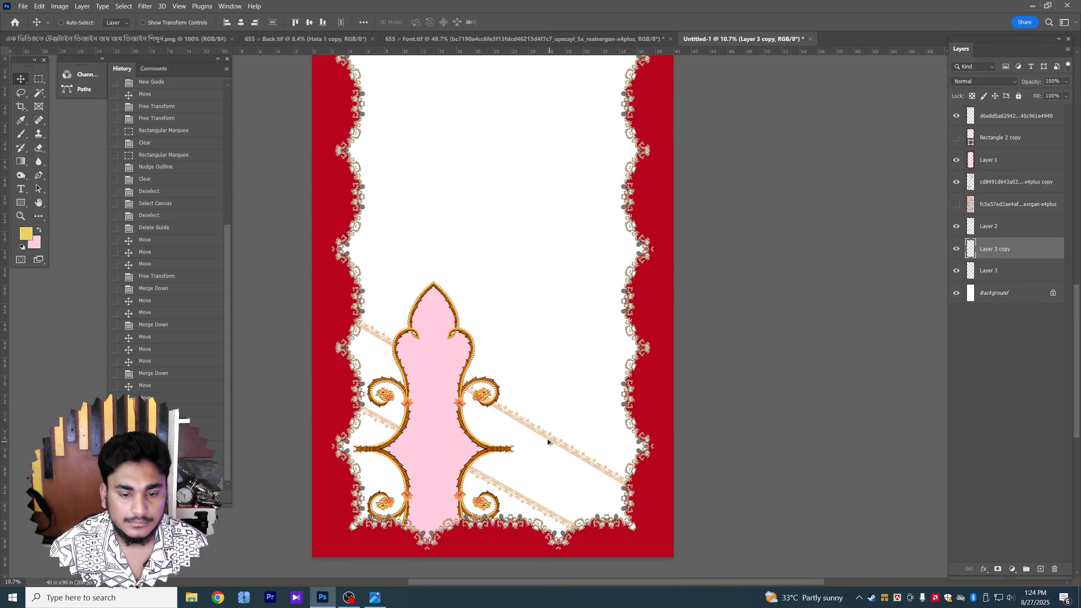
Duplicate the lowest diagonal strip and place the copy above the bottom arch, spanning from border to border
left_click(972, 271)
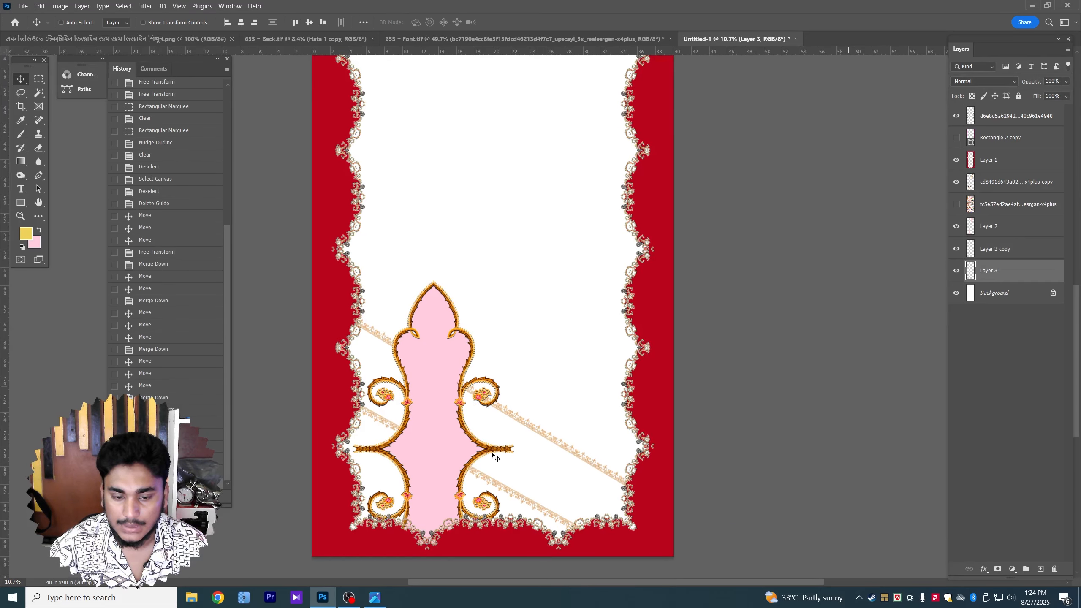
left_click_drag(496, 458, 573, 263)
Duplicate the flipped strip, rotate the copy about -51 degrees and place it rising from the topmost diagonal's left end to the right border
left_click(992, 250)
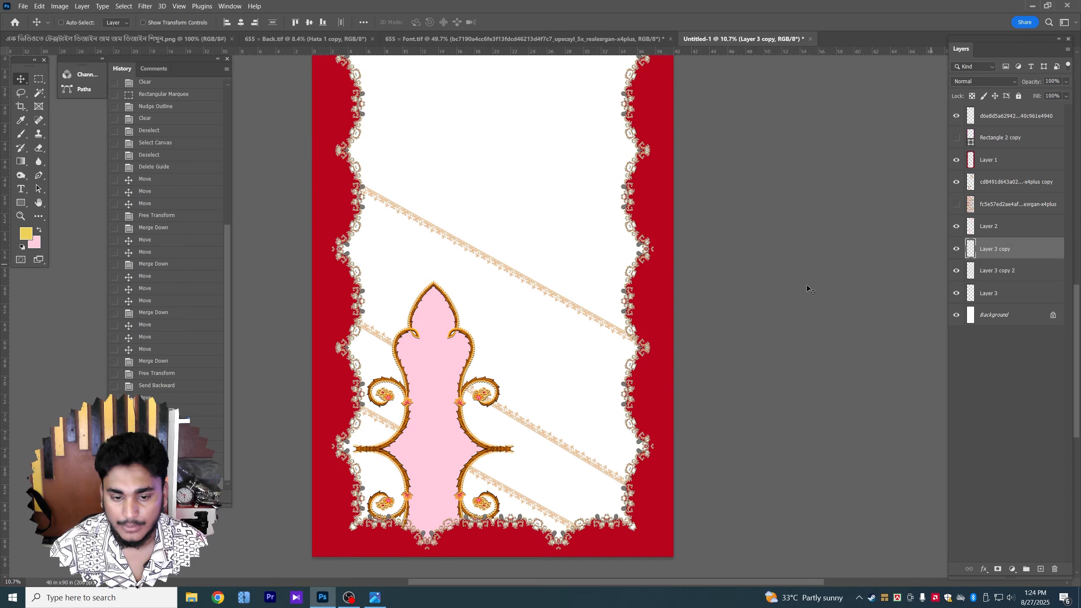
left_click_drag(594, 340, 569, 445)
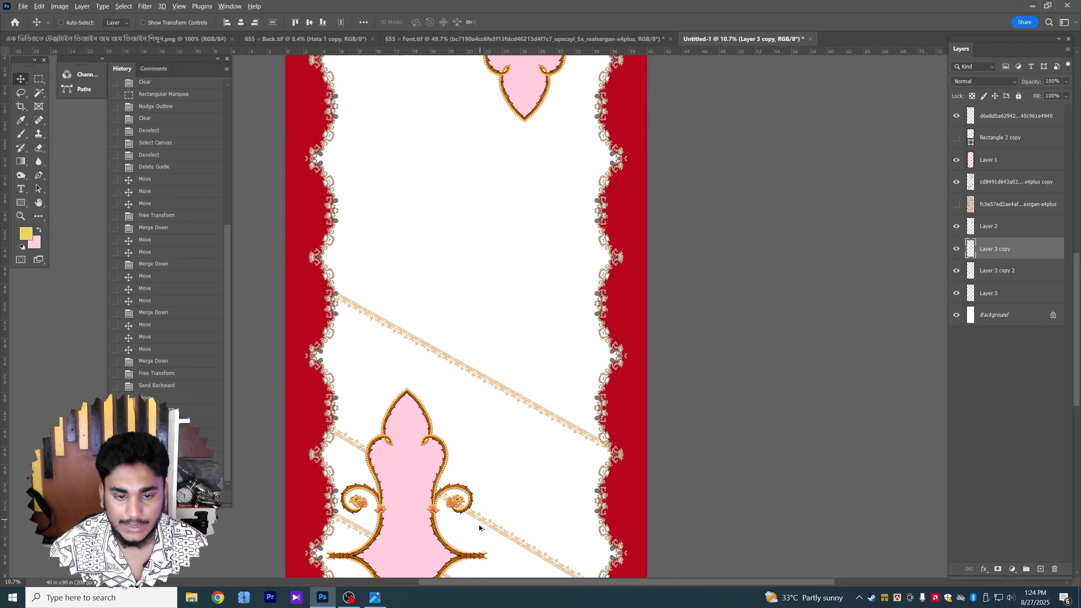
left_click_drag(479, 525, 532, 287)
key("ctrl+t")
left_click_drag(730, 325, 771, 54)
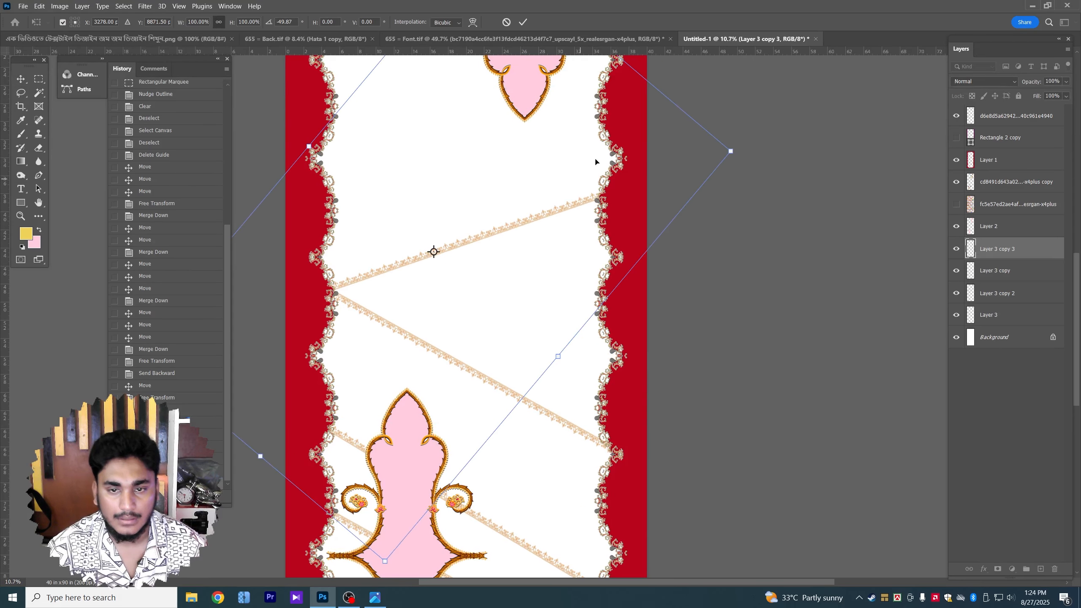
left_click_drag(581, 172, 658, 156)
left_click_drag(877, 187, 868, 227)
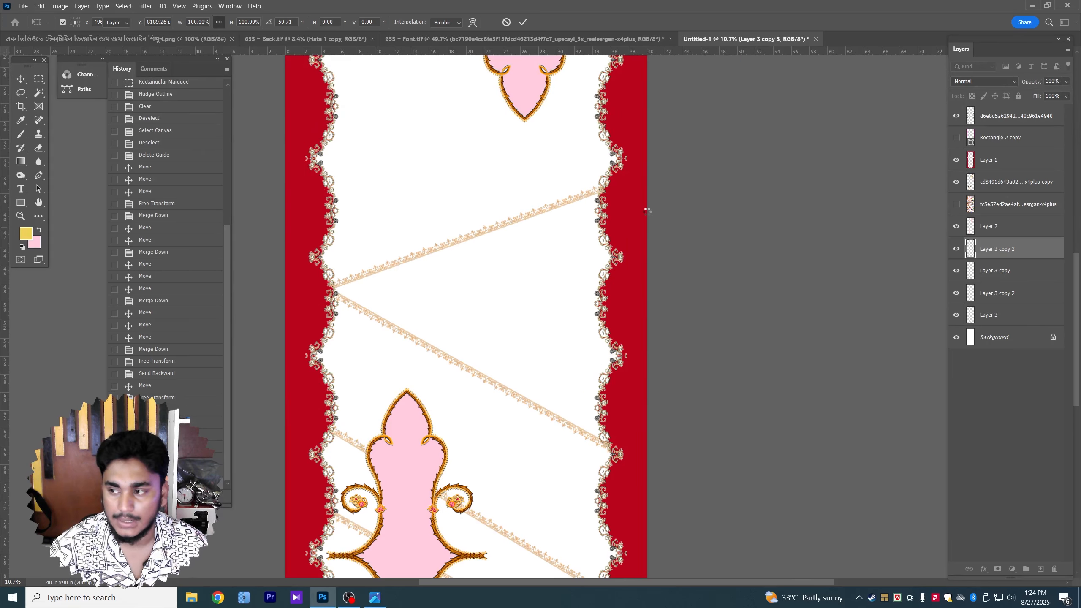
scroll(509, 270, "down", 1)
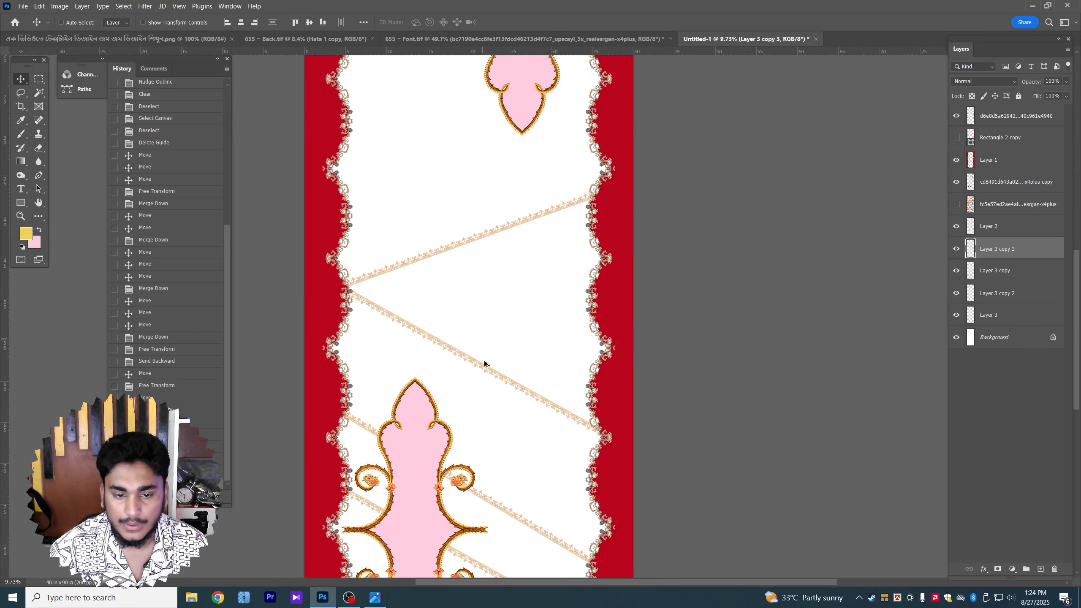
Duplicate the Layer 3 strip and rotate the copy steeply so it crosses both large diagonals above the bottom arch
left_click(958, 317)
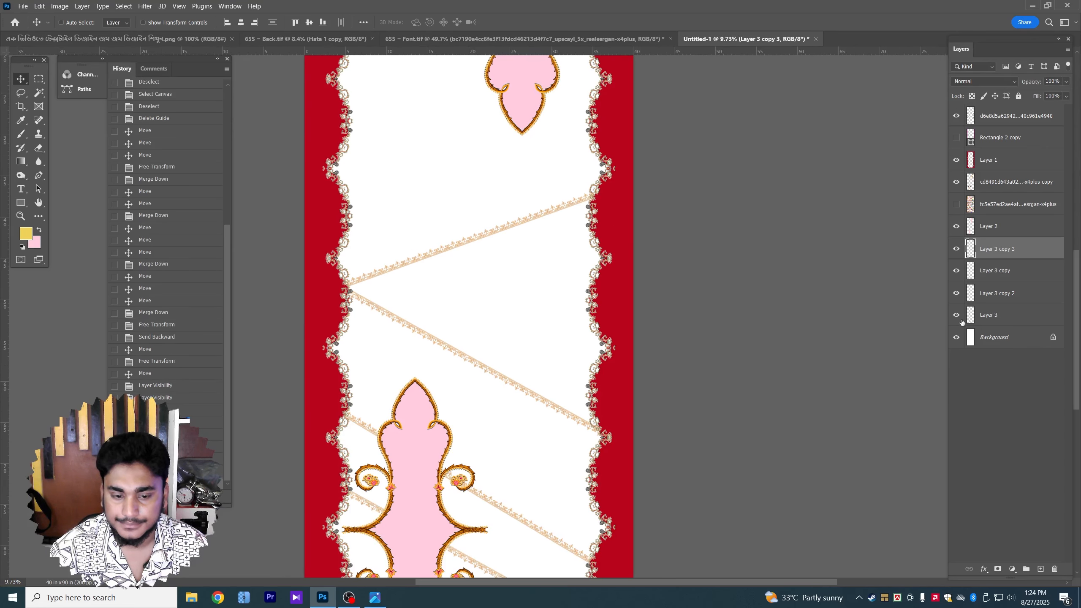
left_click(991, 321)
left_click_drag(470, 555, 650, 342)
key("ctrl+t")
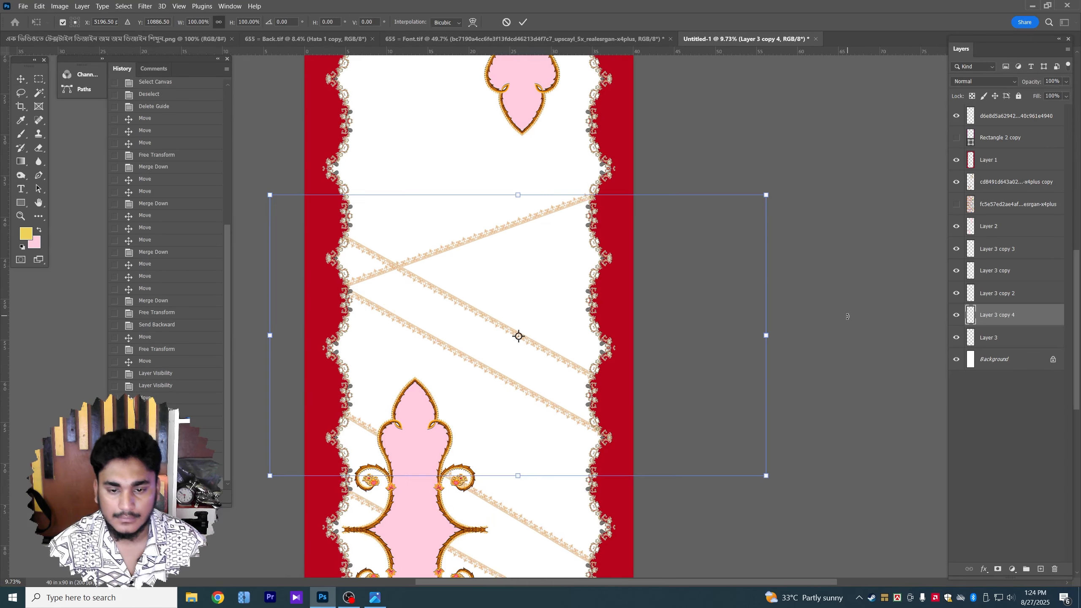
left_click_drag(847, 317, 653, 414)
key("Return")
Outline the steep strip's excess above the rising diagonal with the Pen tool, convert the path to a selection and delete that part
scroll(470, 231, "up", 10)
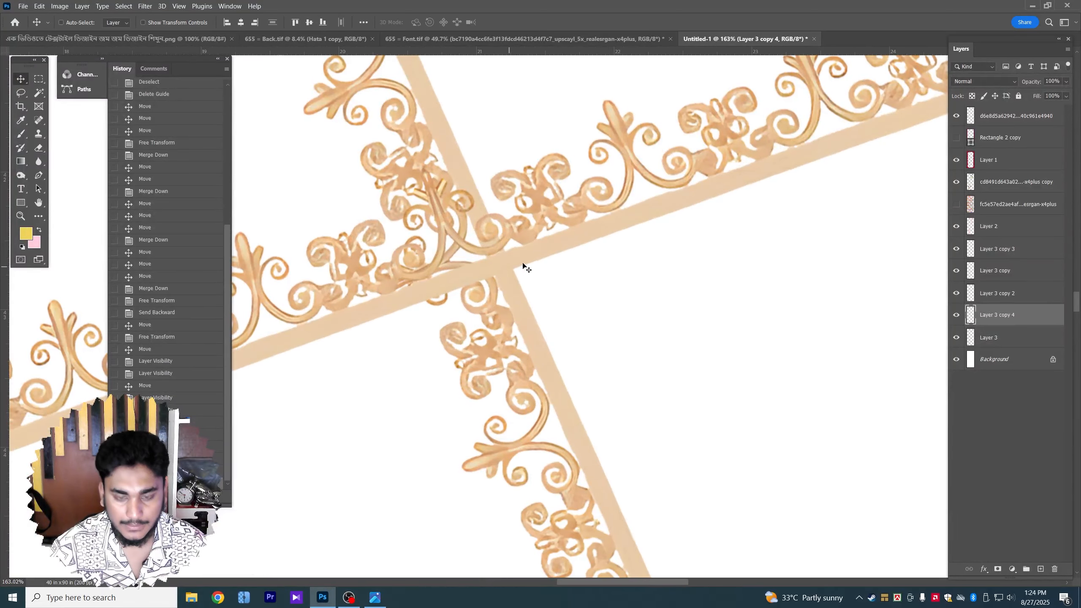
key("p")
left_click(393, 301, "shift")
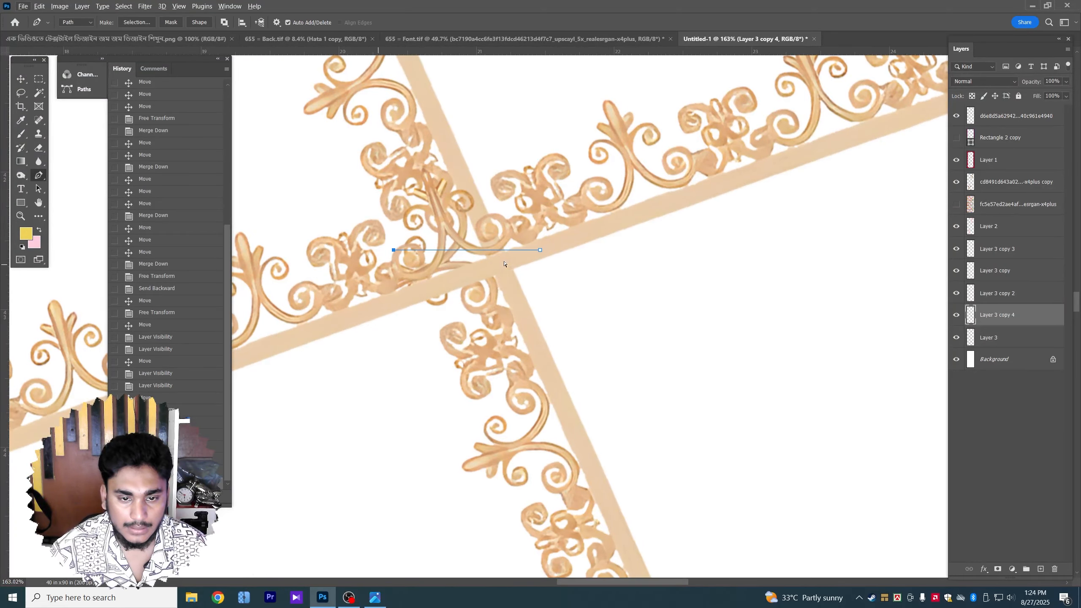
scroll(382, 305, "down", 8)
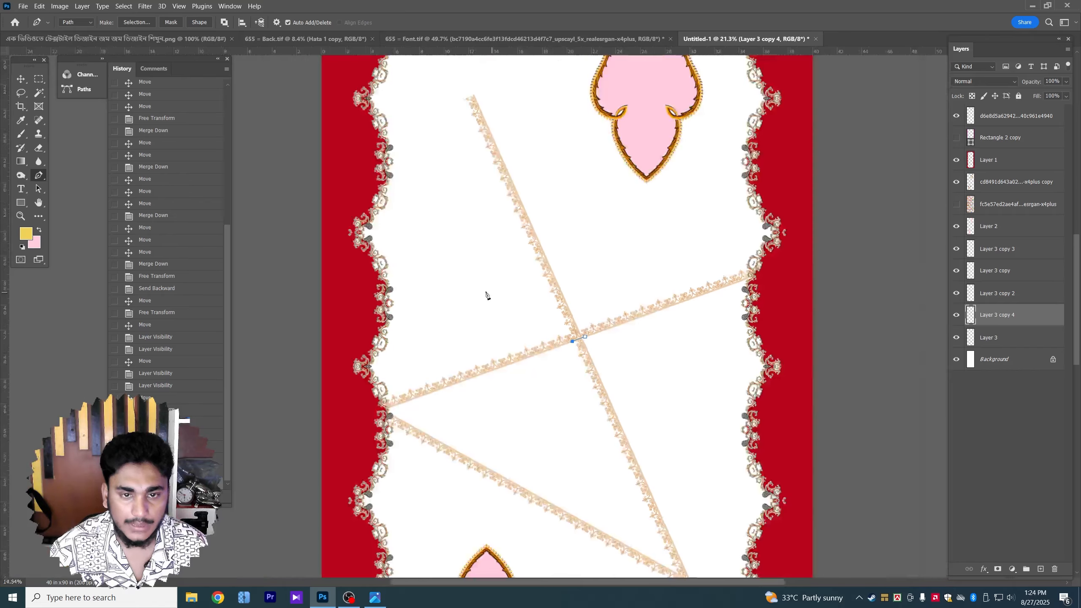
scroll(485, 295, "down", 2)
left_click(426, 211)
left_click(408, 97)
left_click_drag(507, 105, 531, 124)
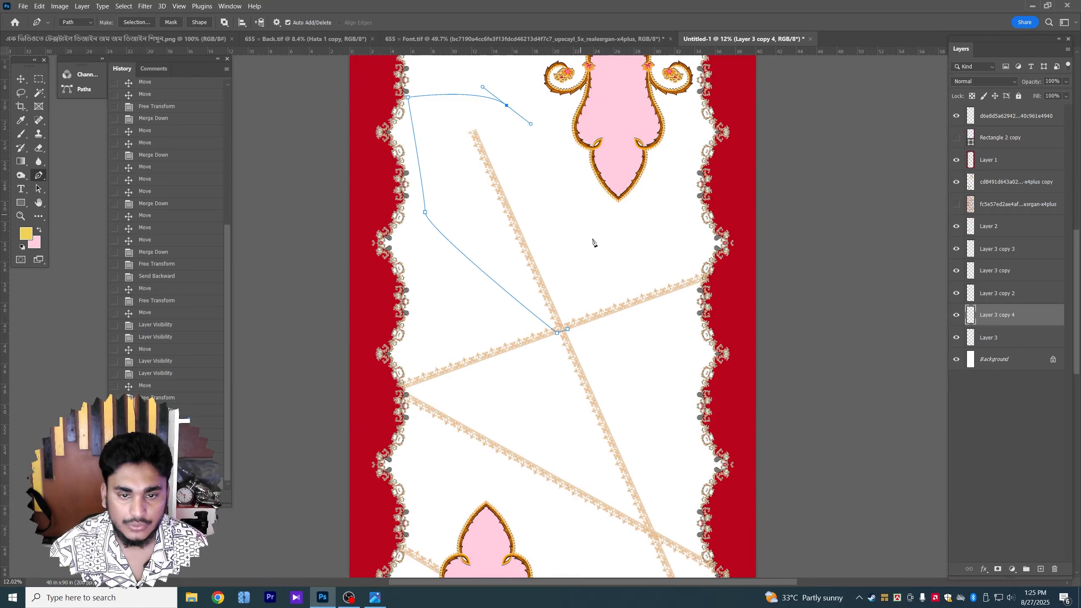
right_click(572, 280)
left_click(603, 322)
key("Return")
left_click_drag(638, 437, 576, 201)
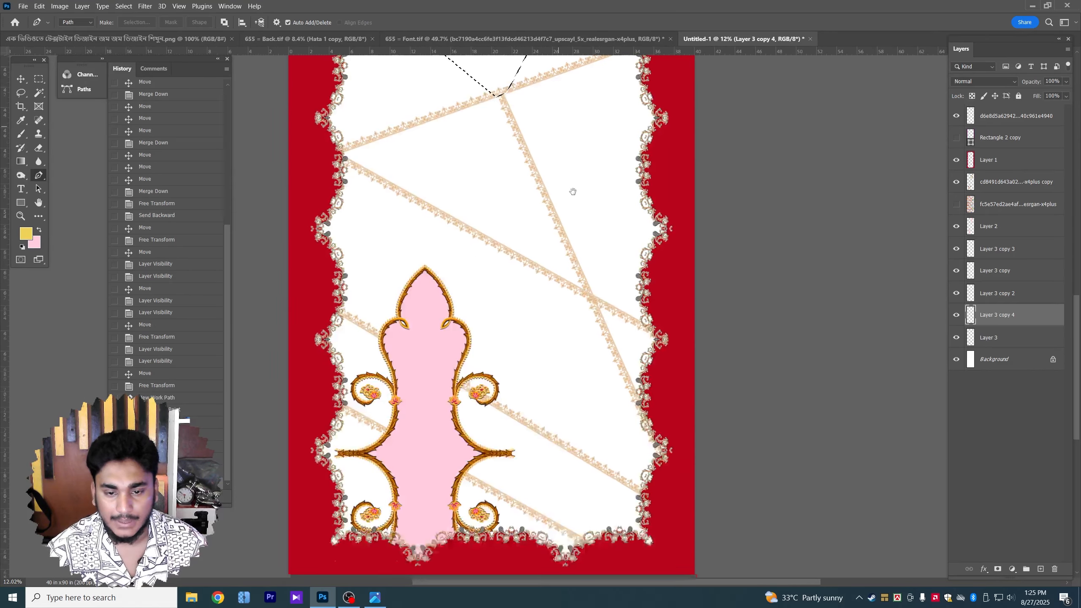
Outline the steep strip's excess below the descending diagonal with the Pen tool, convert the path to a selection, delete that part and deselect
scroll(608, 326, "up", 4)
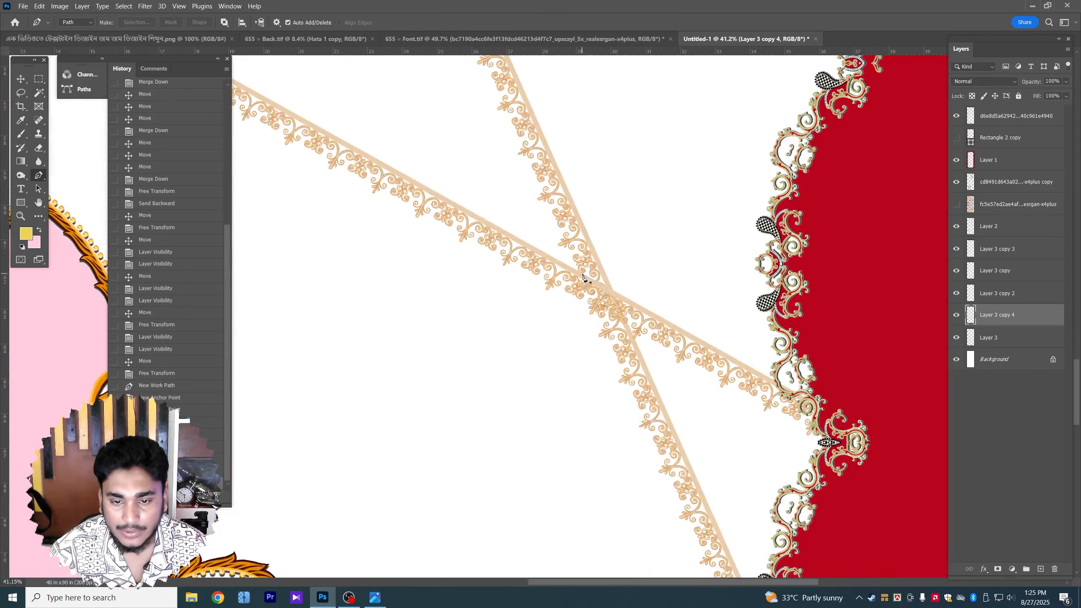
left_click(583, 276)
left_click(689, 337)
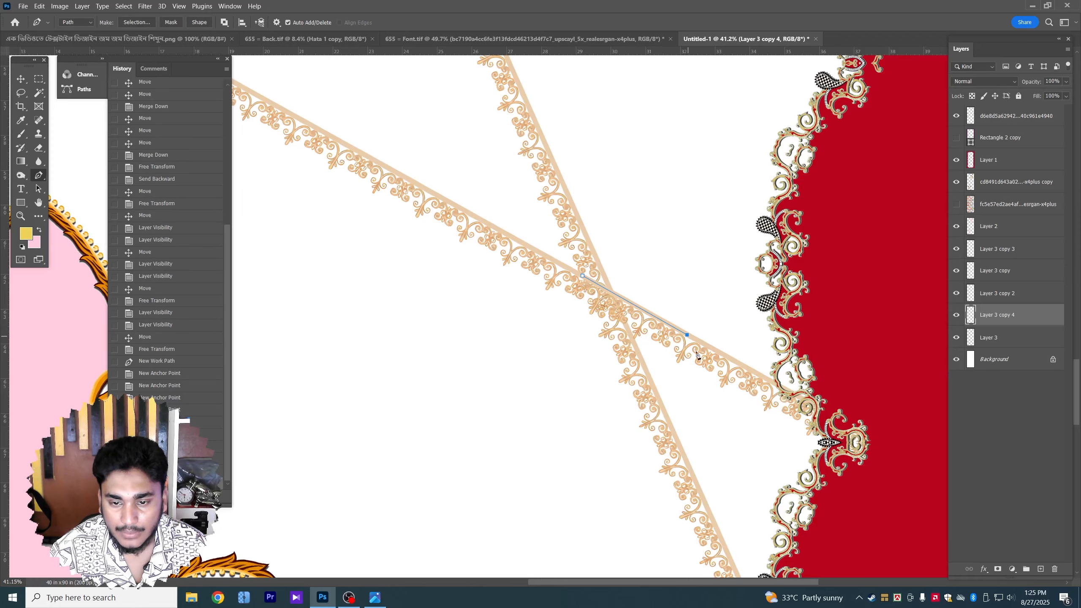
scroll(698, 349, "down", 5)
left_click(719, 545)
left_click_drag(646, 463, 645, 455)
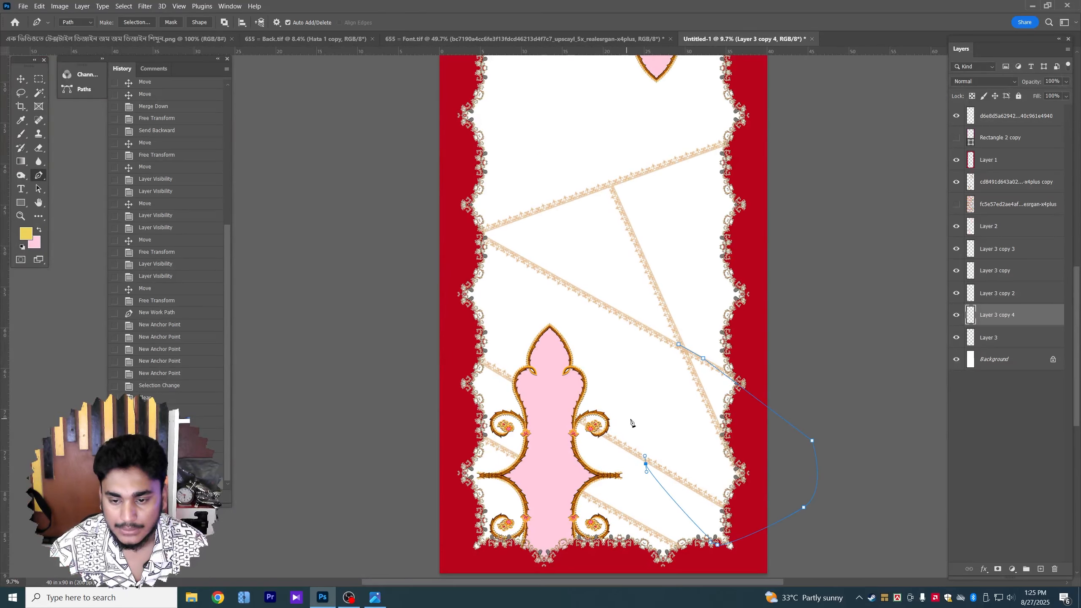
right_click(650, 366)
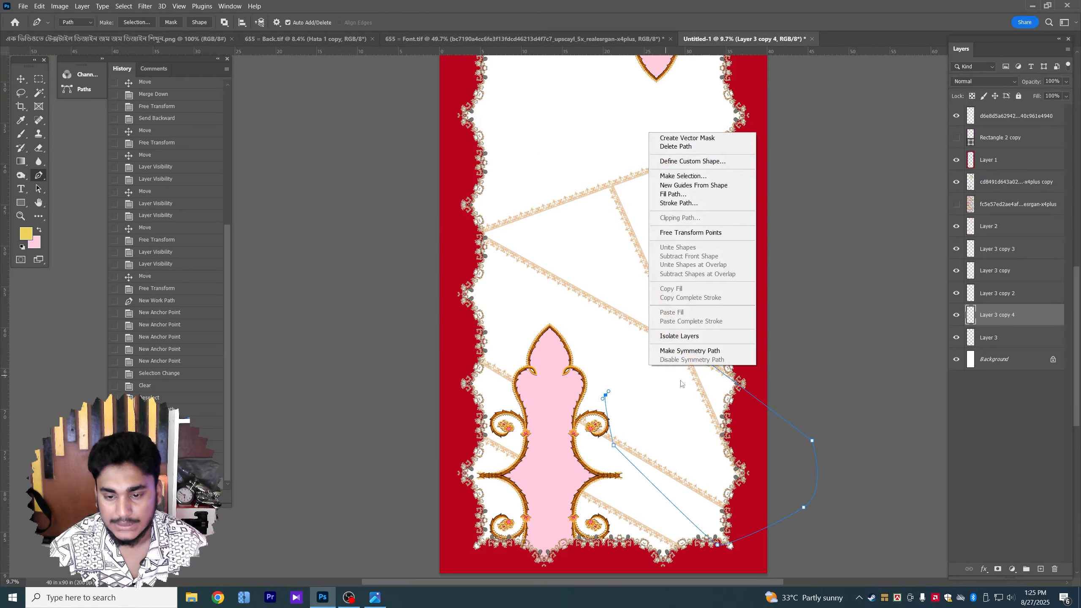
left_click(683, 176)
key("Return")
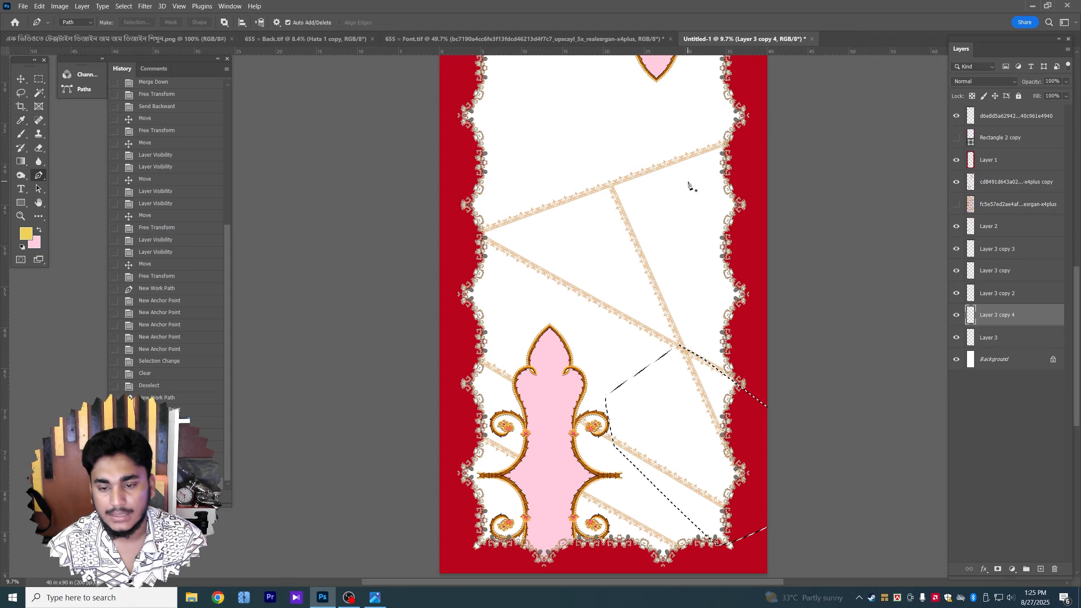
key("Delete")
key("ctrl+d")
key("v")
Examine the trimmed lower joint and check which strips are on Layer 3 copy 4, Layer 3 copy 2 and Layer 3
scroll(673, 346, "up", 5)
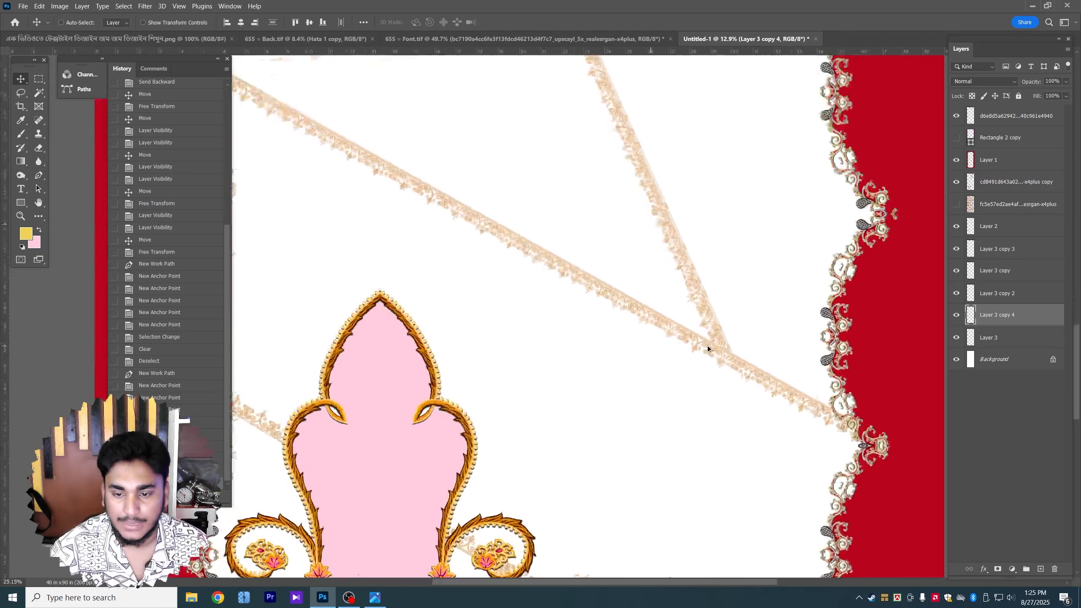
scroll(725, 349, "down", 4)
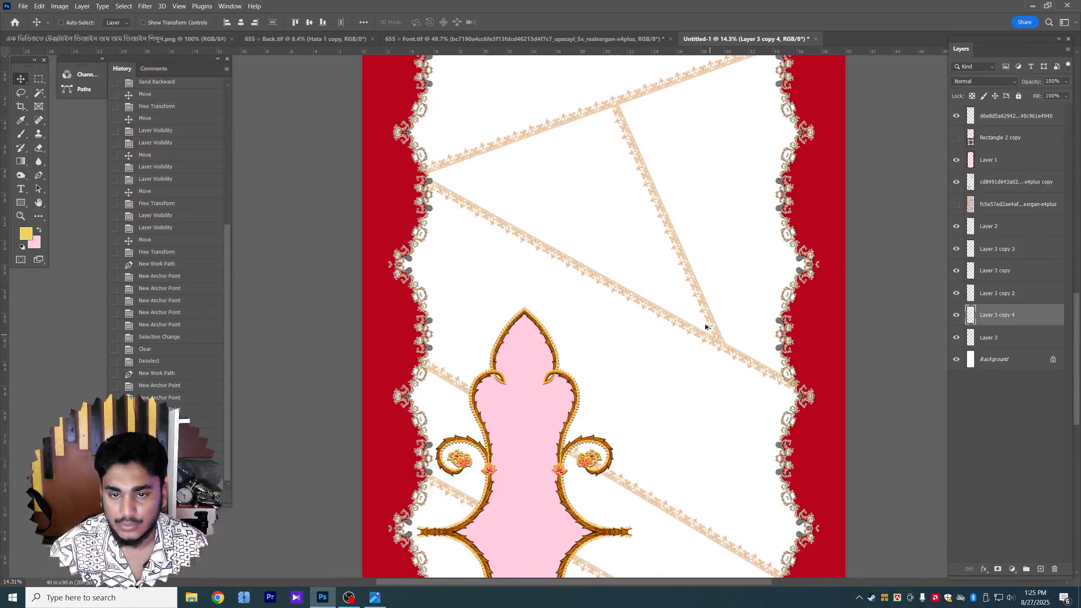
left_click(956, 315)
left_click(957, 315)
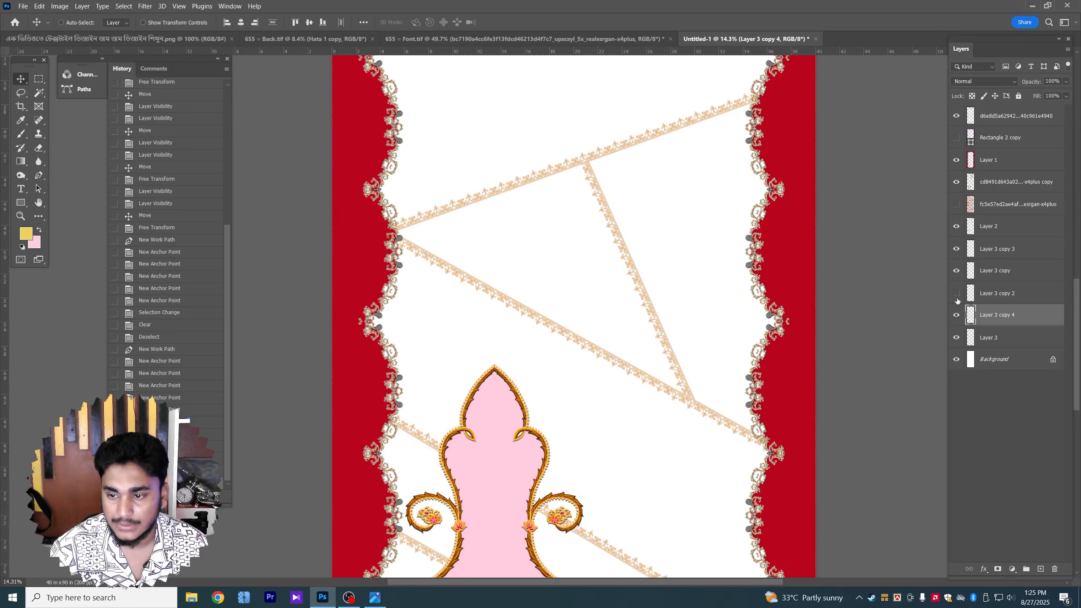
left_click(958, 293)
left_click(957, 294)
left_click(957, 339)
left_click(957, 340)
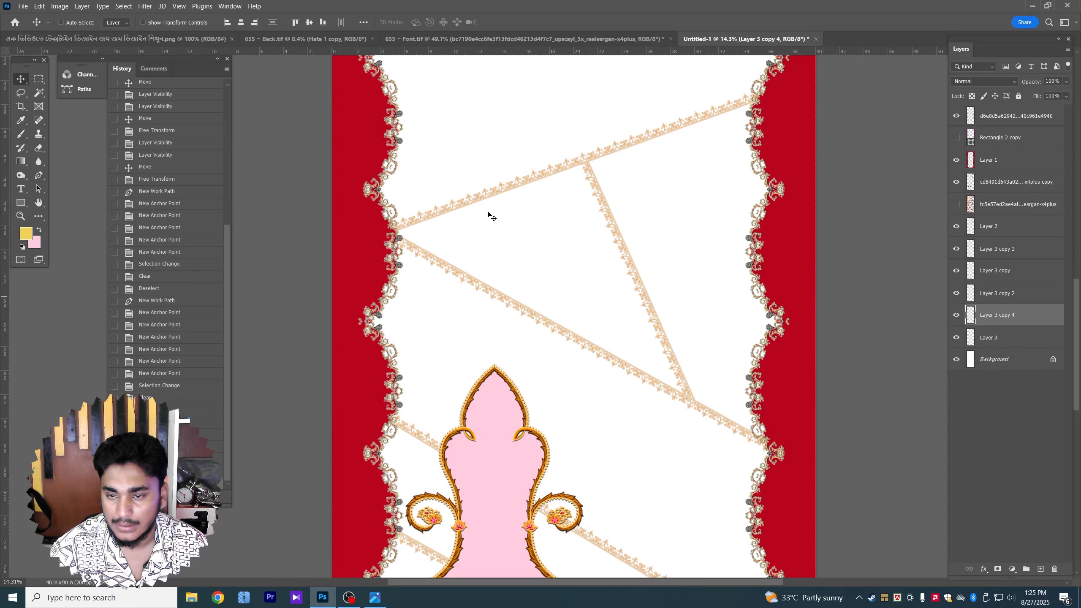
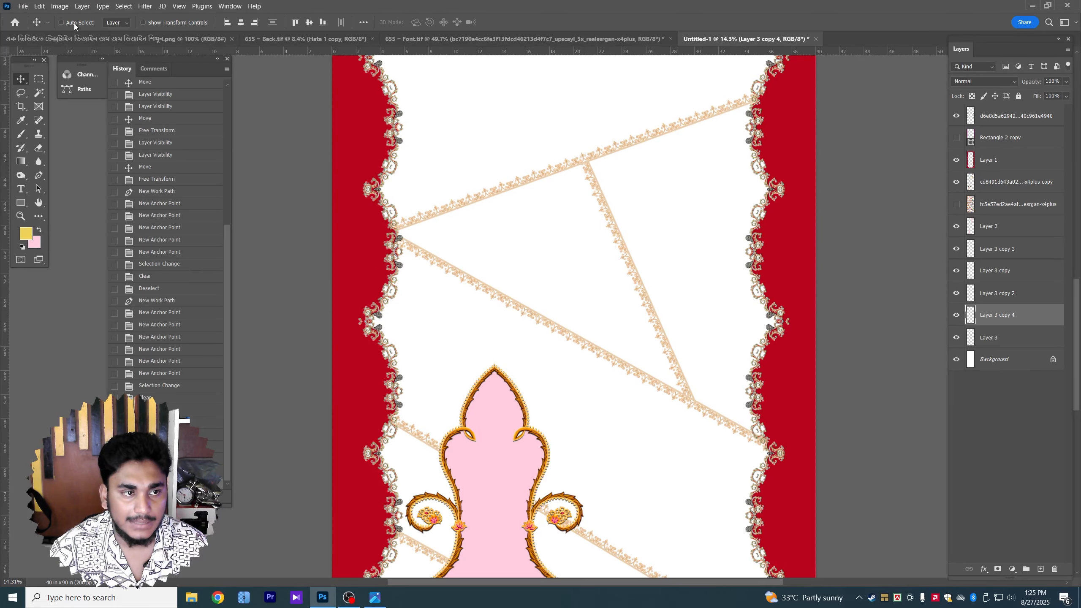
Identify the rising diagonal's layer and move it below Layer 3 copy, directly above Layer 3 copy 2
left_click(442, 218)
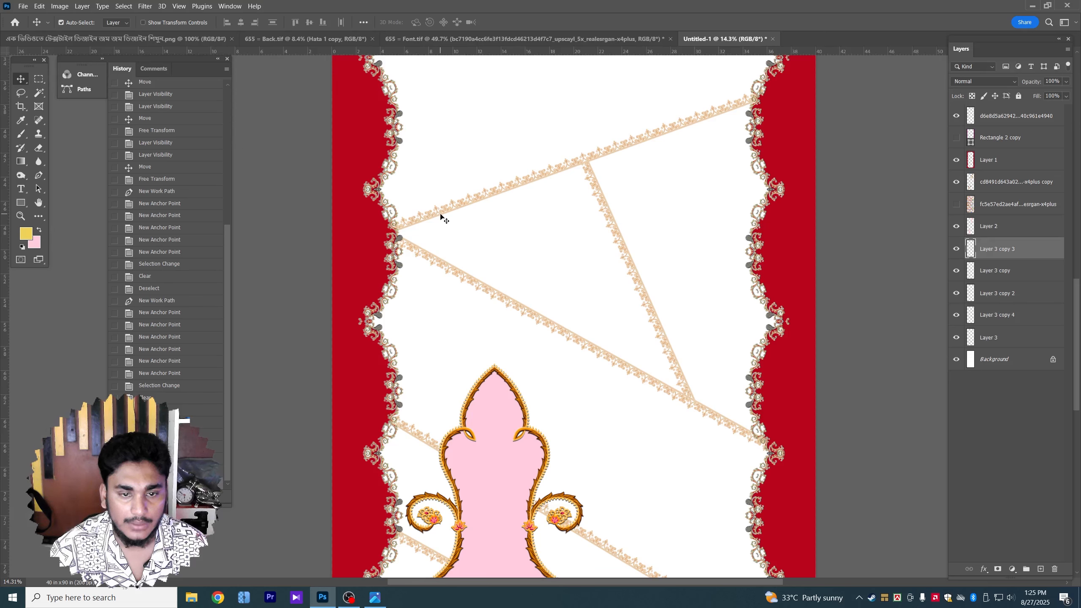
left_click(956, 249)
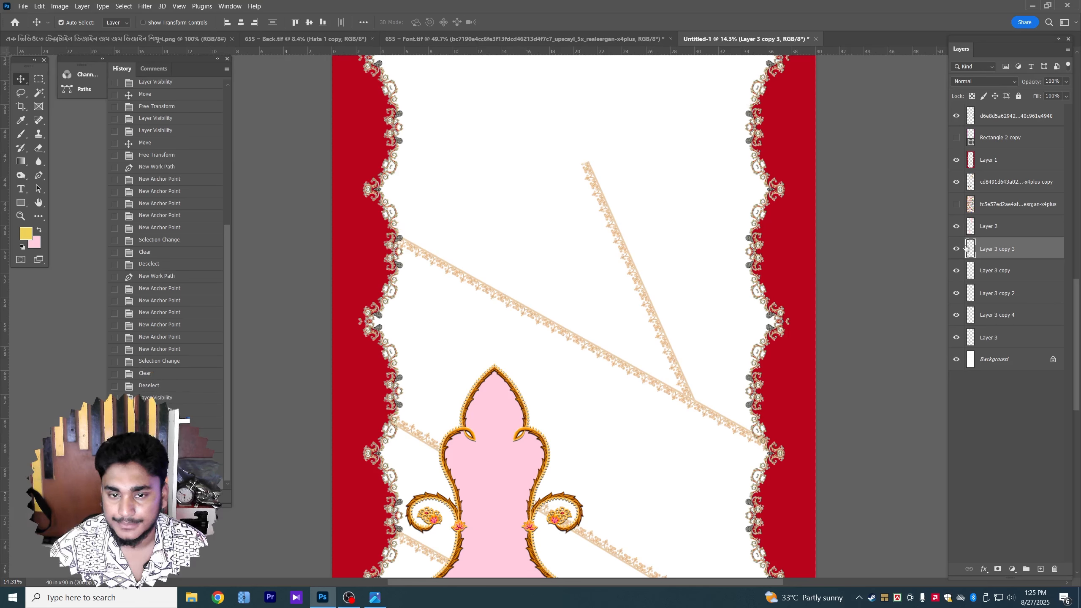
left_click(957, 250)
left_click_drag(970, 251, 966, 296)
Merge the rising, descending and steep connecting strips, Layer 3 copy 3, copy 2 and copy 4, into one layer
left_click(957, 293)
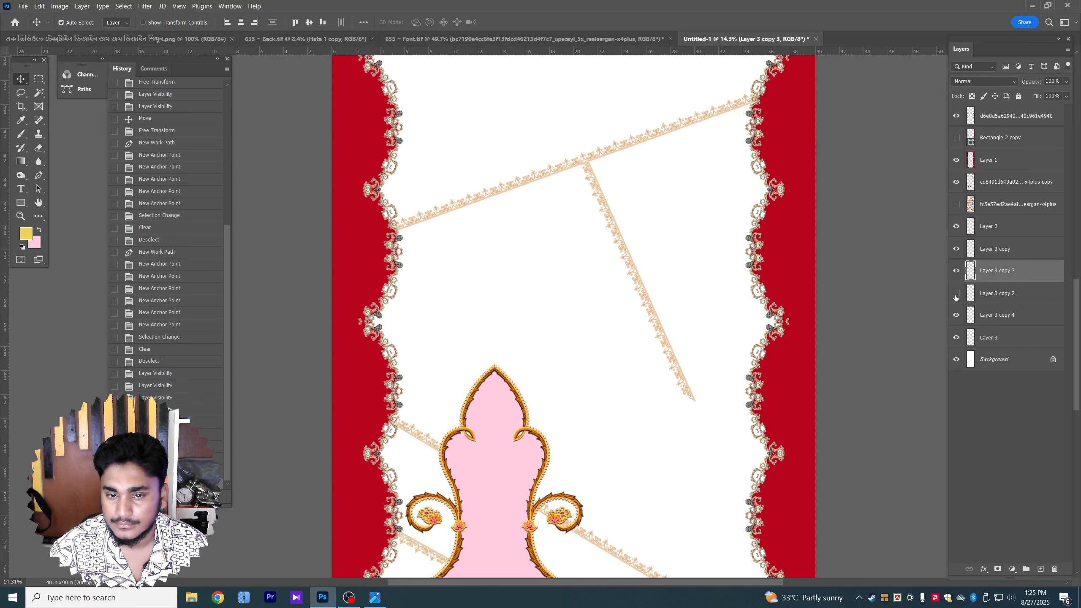
left_click(957, 293)
left_click(957, 315)
left_click(956, 315)
left_click(987, 316, "shift")
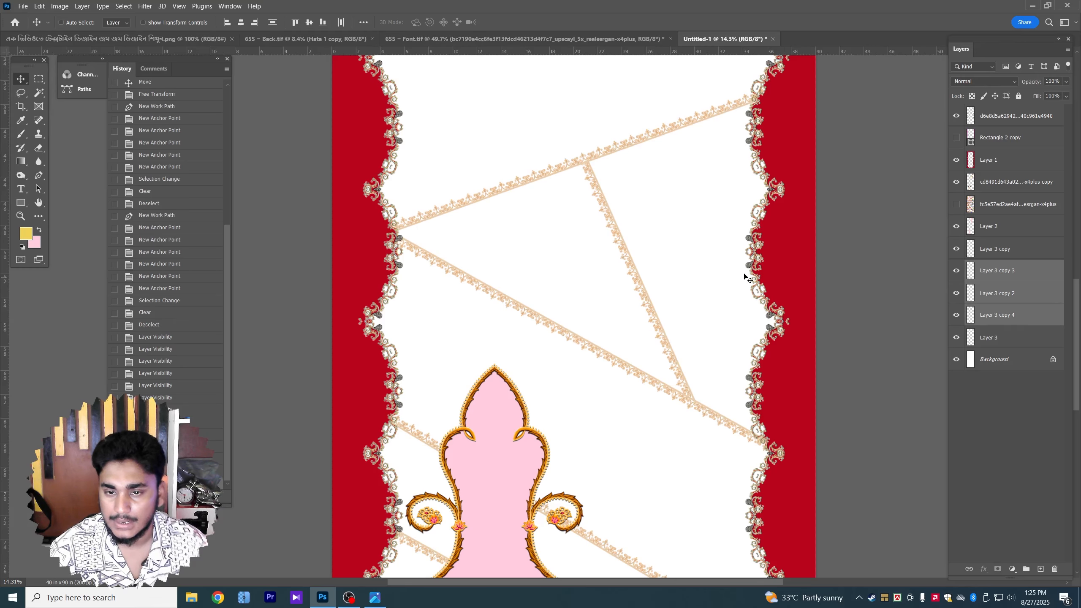
key("ctrl+e")
scroll(596, 274, "down", 3)
scroll(610, 279, "up", 2)
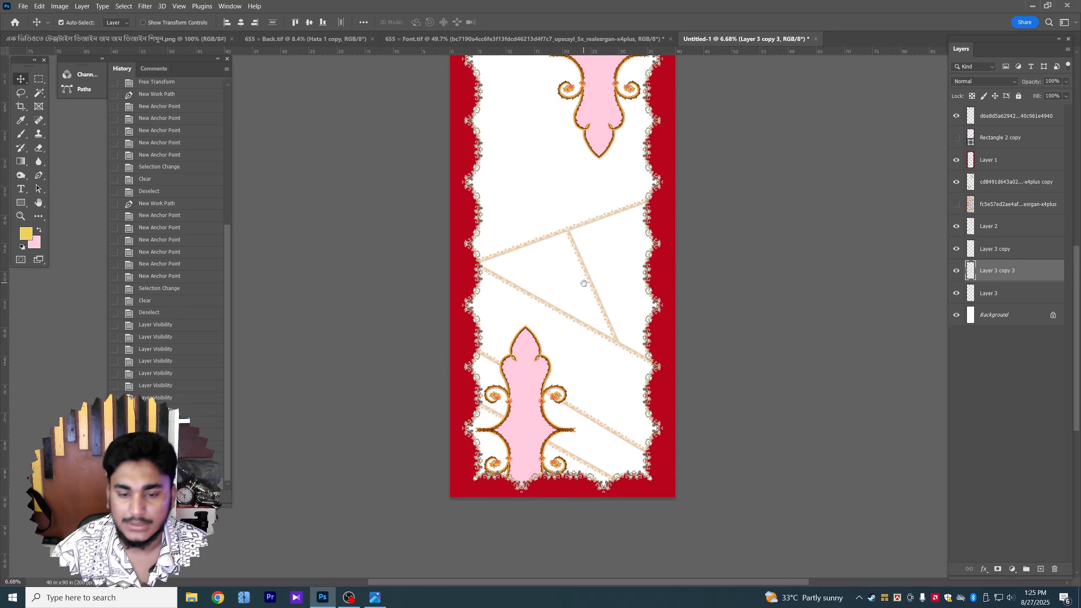
Try to merge Layer 2, Layer 3 copy, Layer 3 copy 3 and Layer 3 into one layer
left_click(1010, 298)
left_click(1004, 233, "shift")
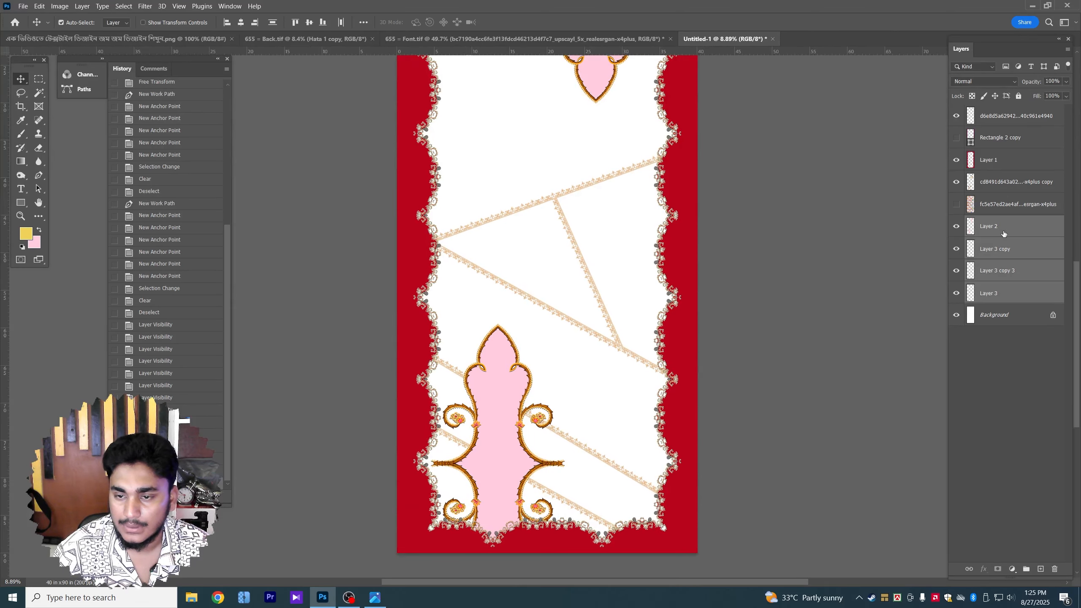
key("ctrl+e")
scroll(604, 375, "down", 2)
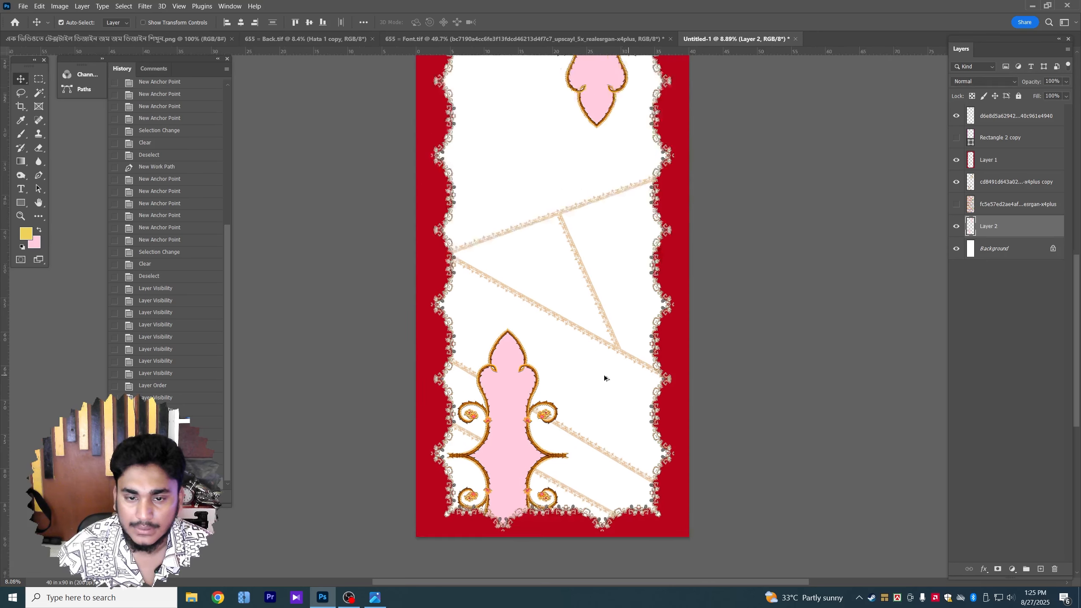
key("ctrl+z")
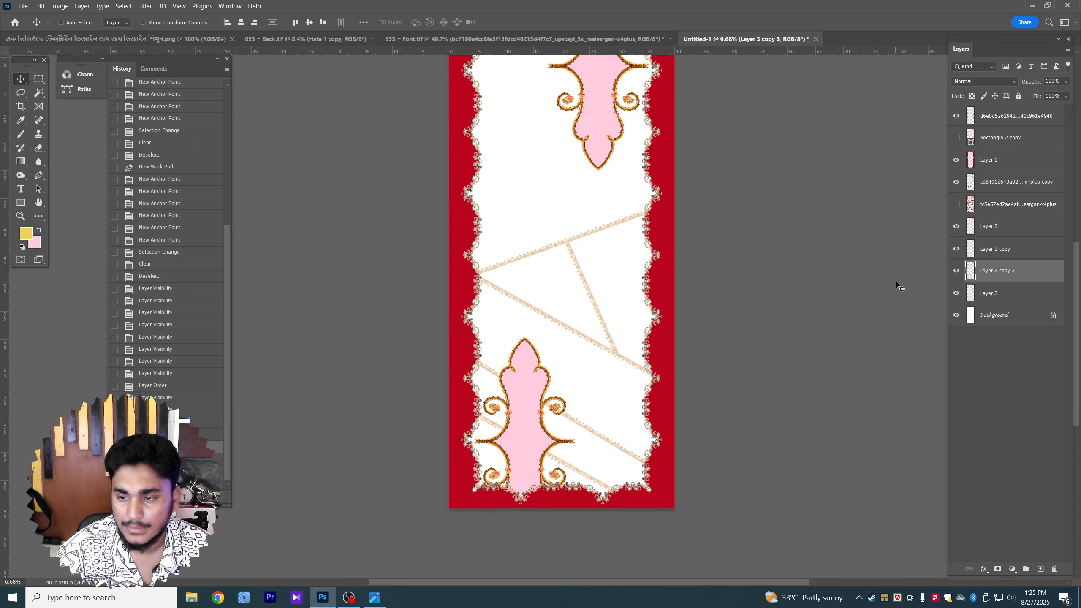
Check which parts of the artwork are on Layer 2, Layer 3 copy, Layer 3 copy 3 and Layer 3
left_click(957, 295)
left_click(957, 295)
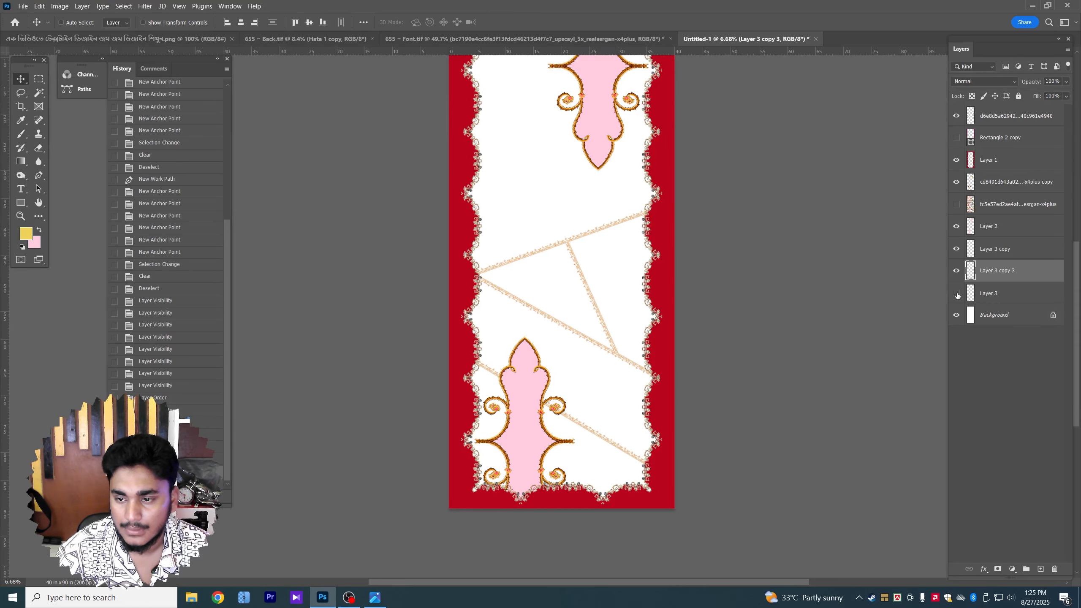
left_click(597, 122, "ctrl")
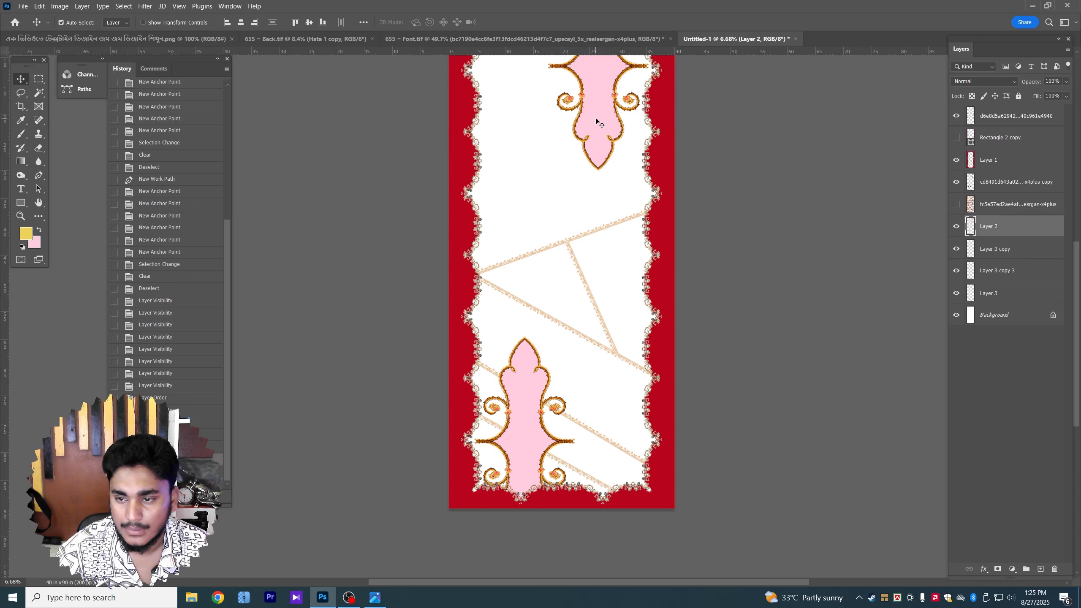
left_click(956, 231)
left_click(956, 231)
left_click(956, 251)
left_click(956, 252)
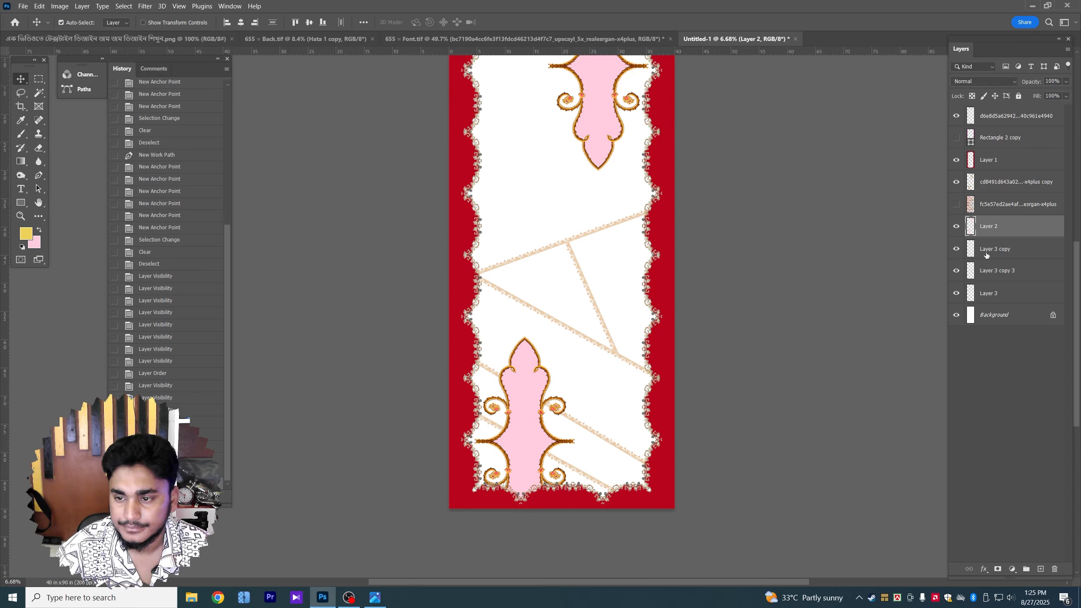
scroll(779, 267, "up", 3)
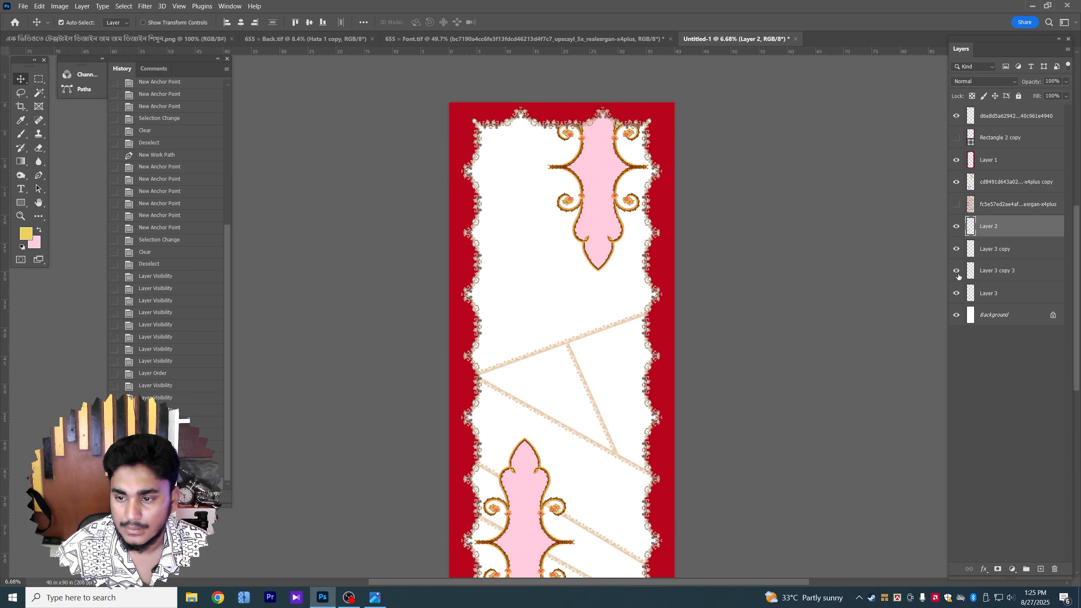
left_click(957, 273)
left_click(957, 272)
left_click(957, 293)
left_click(956, 293)
Duplicate the Layer 3 strip twice into the upper area and rotate the second copy into a steep rising strip behind the upper arch
left_click(991, 293)
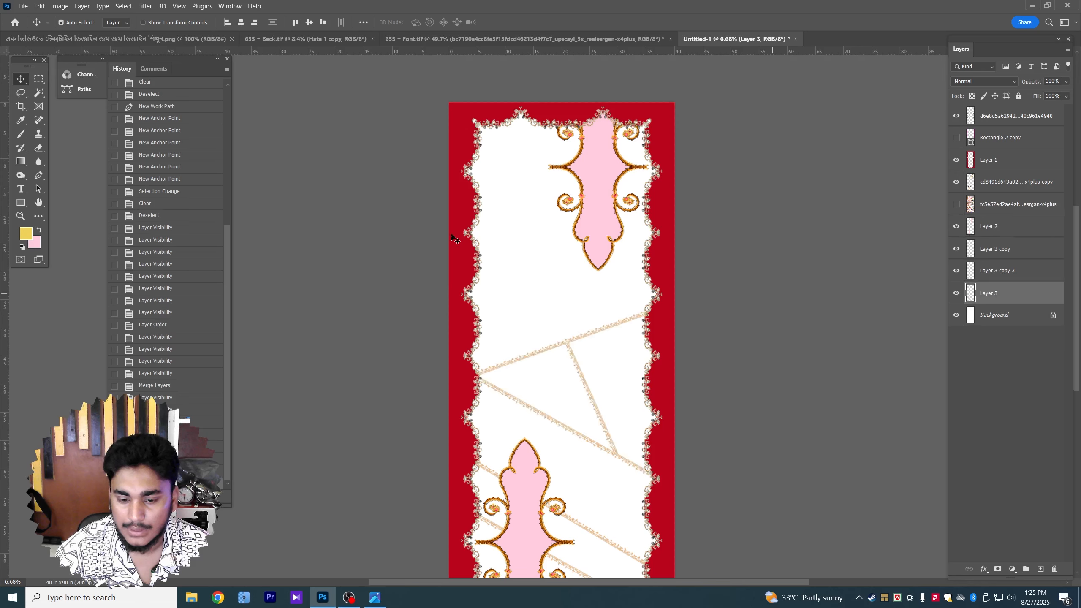
left_click_drag(565, 563, 596, 203)
key("ctrl+t")
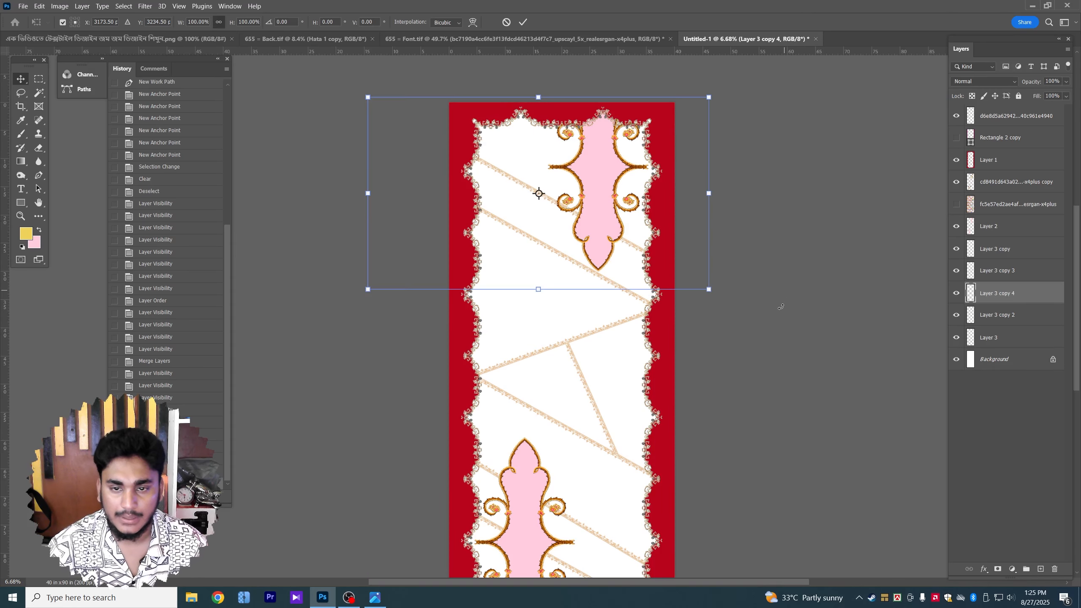
left_click_drag(766, 251, 278, 431)
left_click_drag(529, 219, 719, 107)
left_click_drag(867, 174, 855, 138)
left_click_drag(656, 161, 658, 140)
key("Return")
Send the steep rising strip behind Layer 3 copy 2 and adjust its angle and position so its lower end meets the descending diagonal
scroll(555, 243, "up", 10)
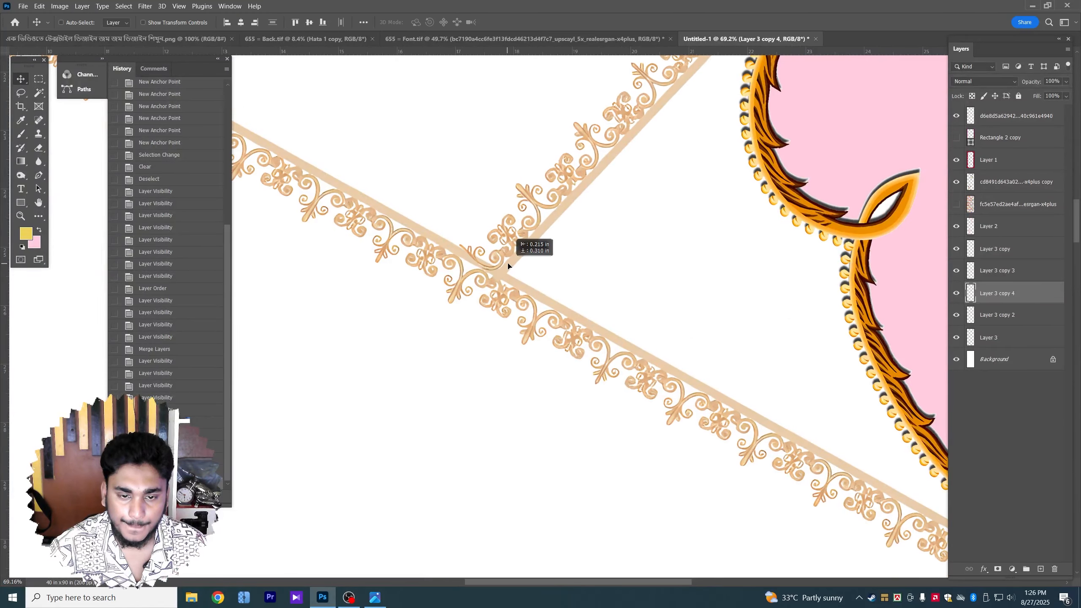
key("ctrl+bracketleft")
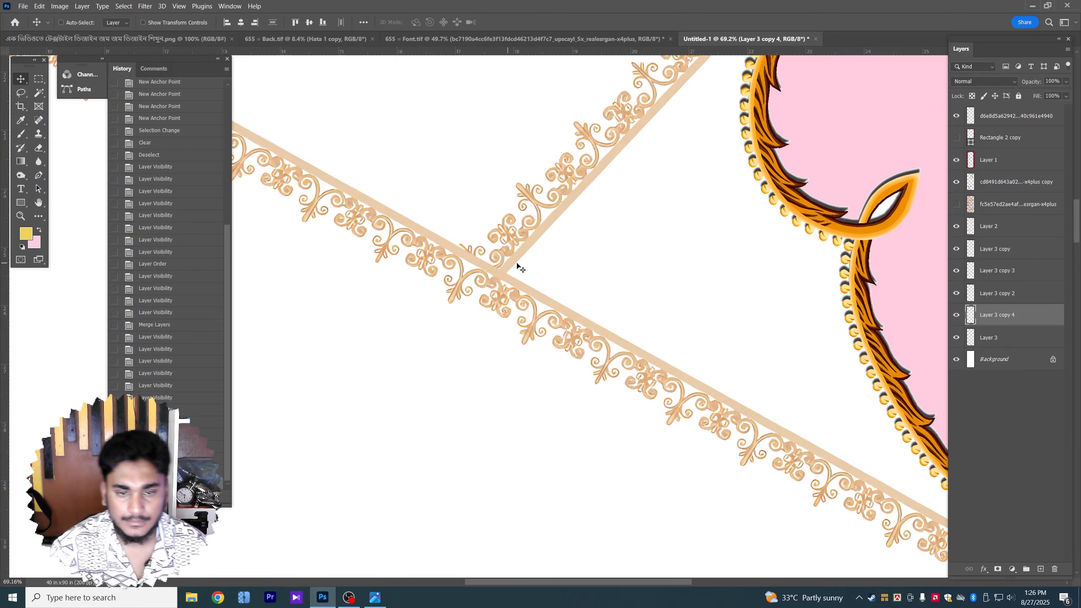
key("ctrl+t")
left_click_drag(413, 352, 419, 338)
key("Return")
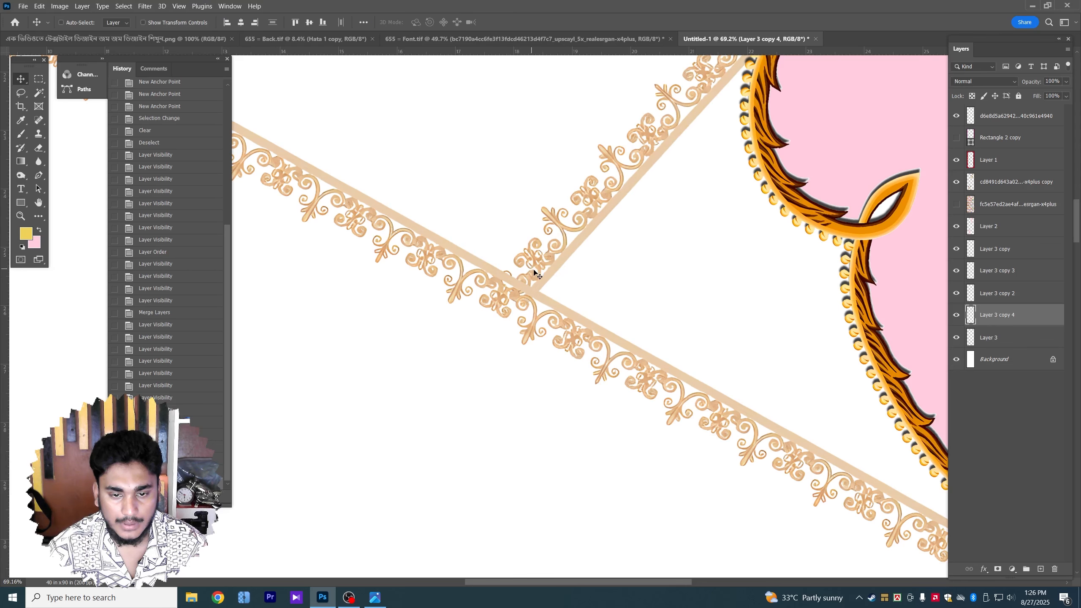
mouse_move(545, 279)
left_mouse_down()
mouse_move(537, 262)
mouse_move(543, 274)
left_mouse_up()
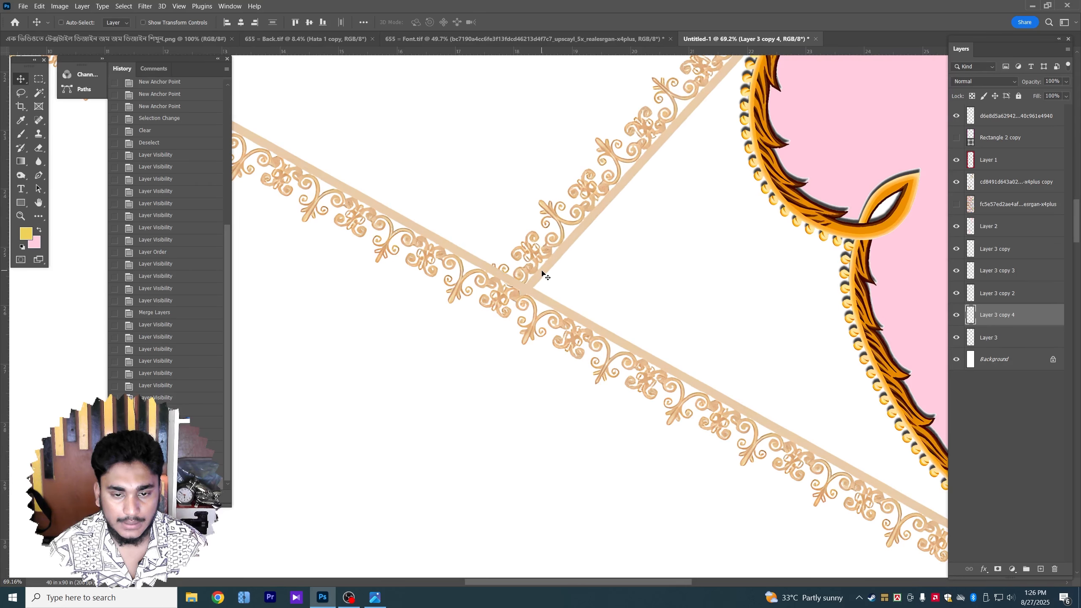
Outline the rising strip's excess below the upper diagonal with the Pen tool, convert the path to a selection, delete that part and deselect
key("p")
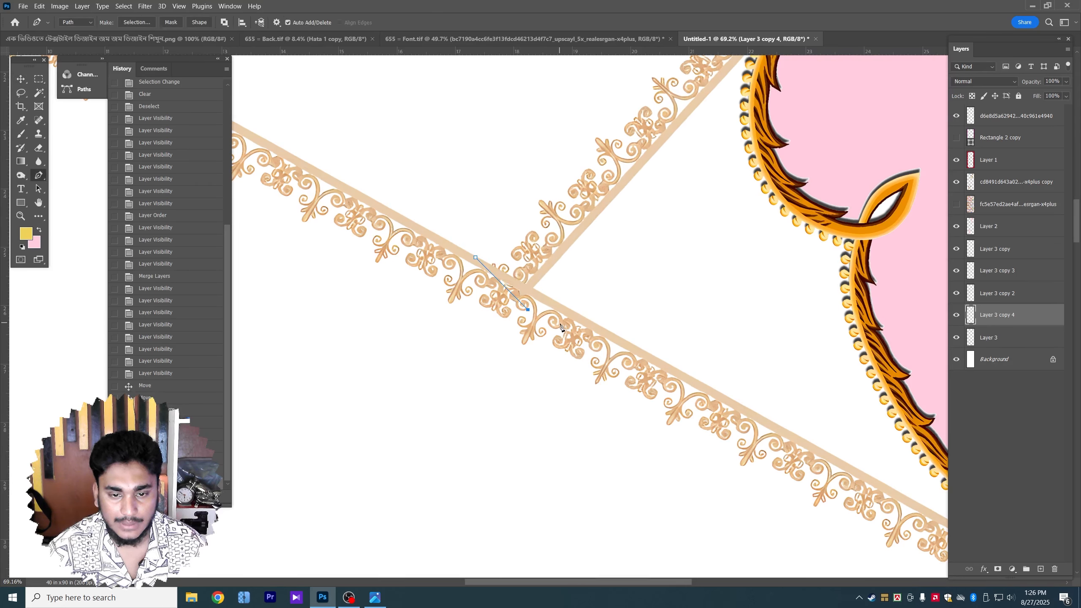
left_click_drag(453, 365, 428, 341)
left_click(407, 303)
right_click(495, 308)
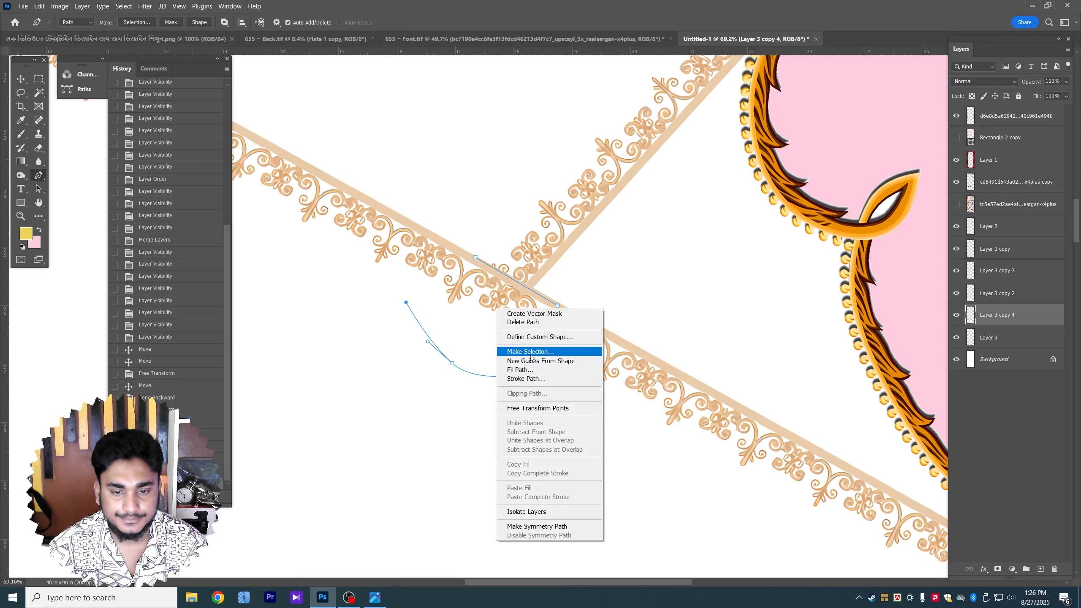
left_click(528, 352)
key("Return")
key("v")
key("ctrl+0")
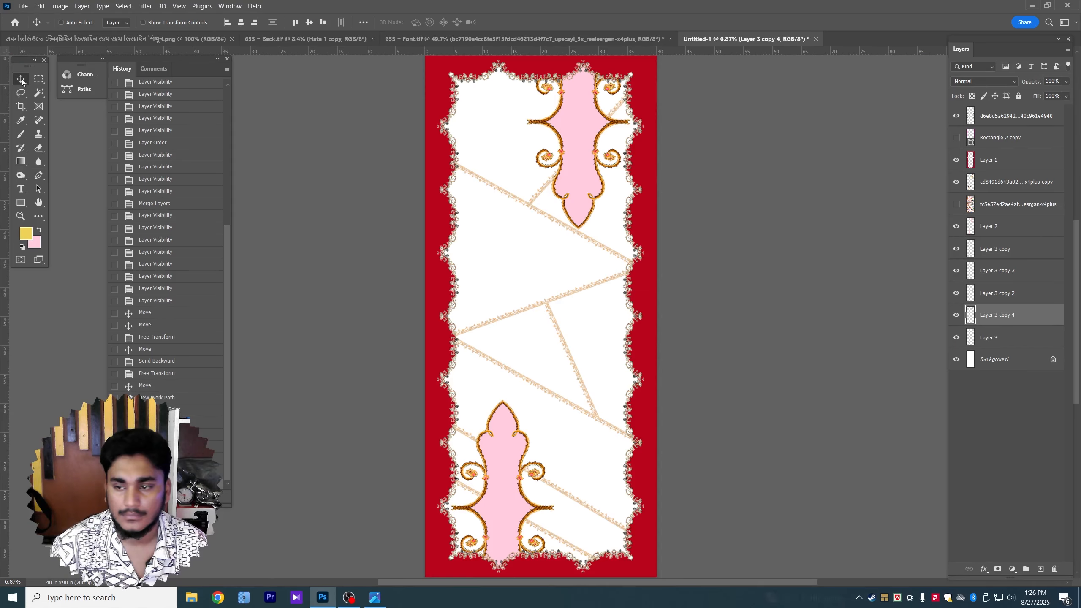
Merge all the diagonal strip layers, from Layer 3 copy down to Layer 3, into one layer, leaving out Layer 2
left_click(957, 249)
left_click(956, 249)
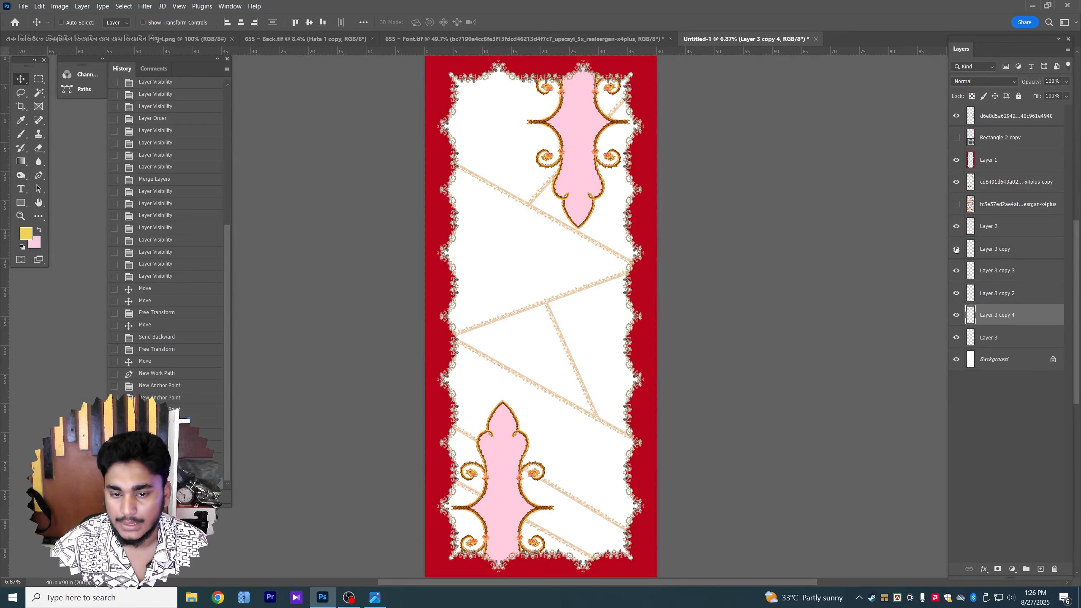
left_click(957, 270)
left_click(957, 270)
left_click(955, 226)
left_click(957, 225)
left_click(994, 249)
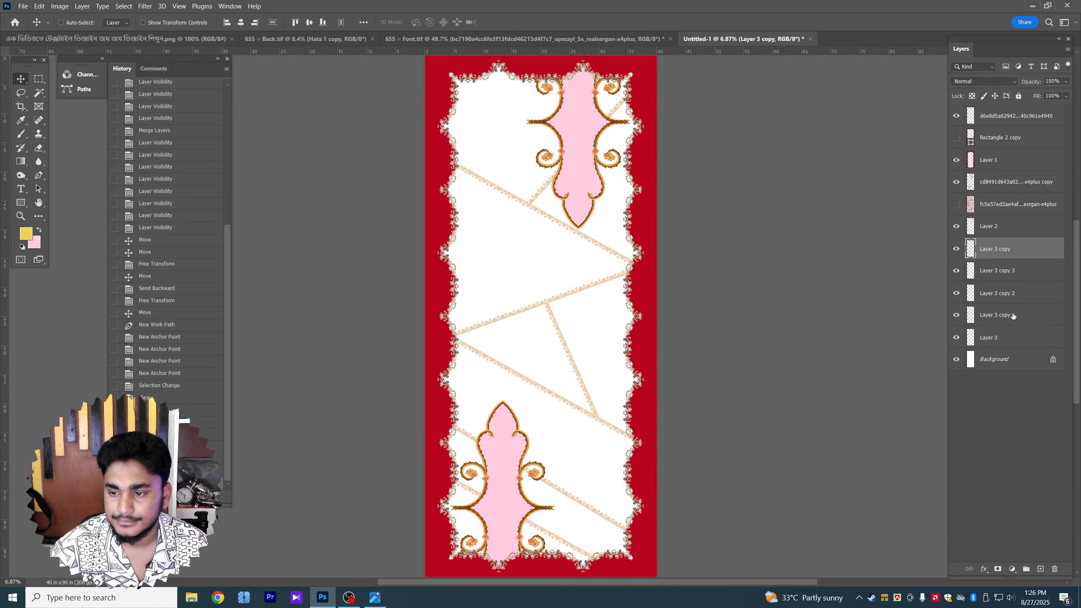
left_click(988, 338, "shift")
key("ctrl+e")
scroll(610, 276, "down", 2)
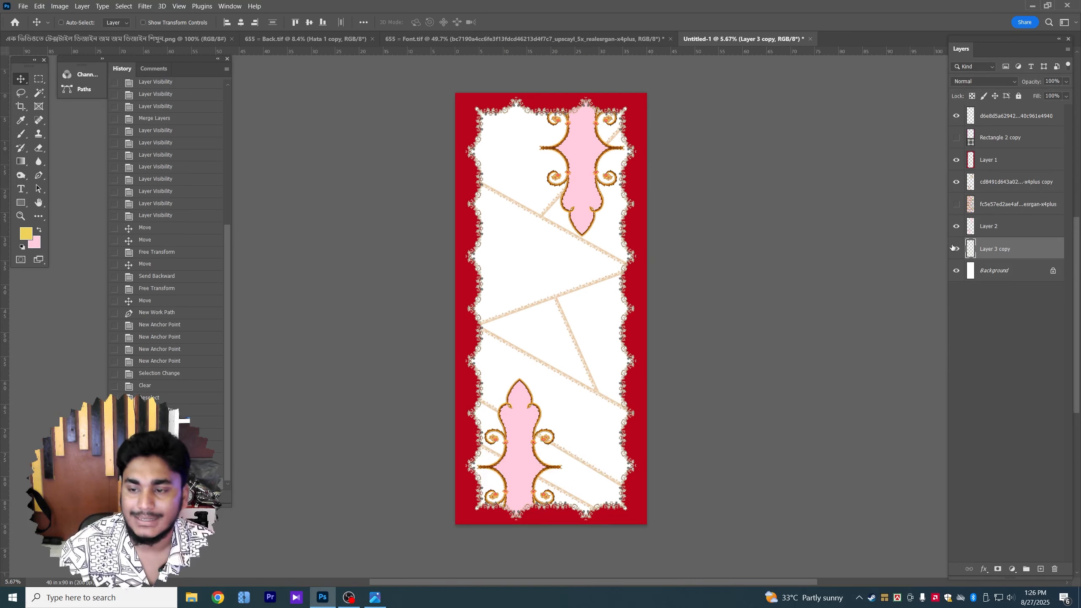
Magic Wand the upper-right section, lower diagonal band and small middle triangle on Layer 3 copy, and fill them with pink on Layer 2
scroll(591, 217, "up", 1)
key("w")
left_click(620, 232)
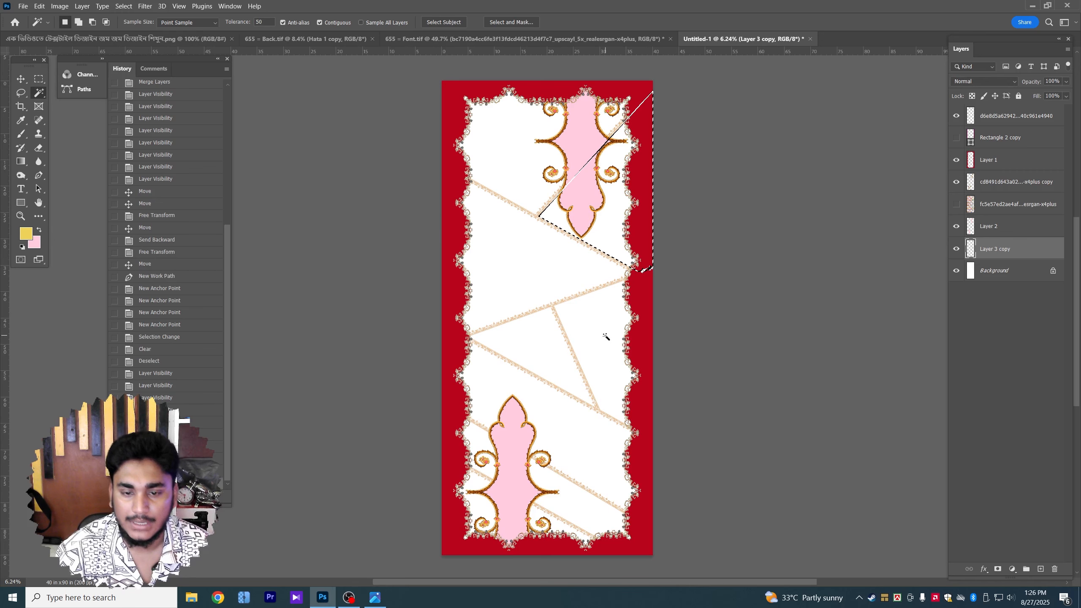
left_click(481, 453, "shift")
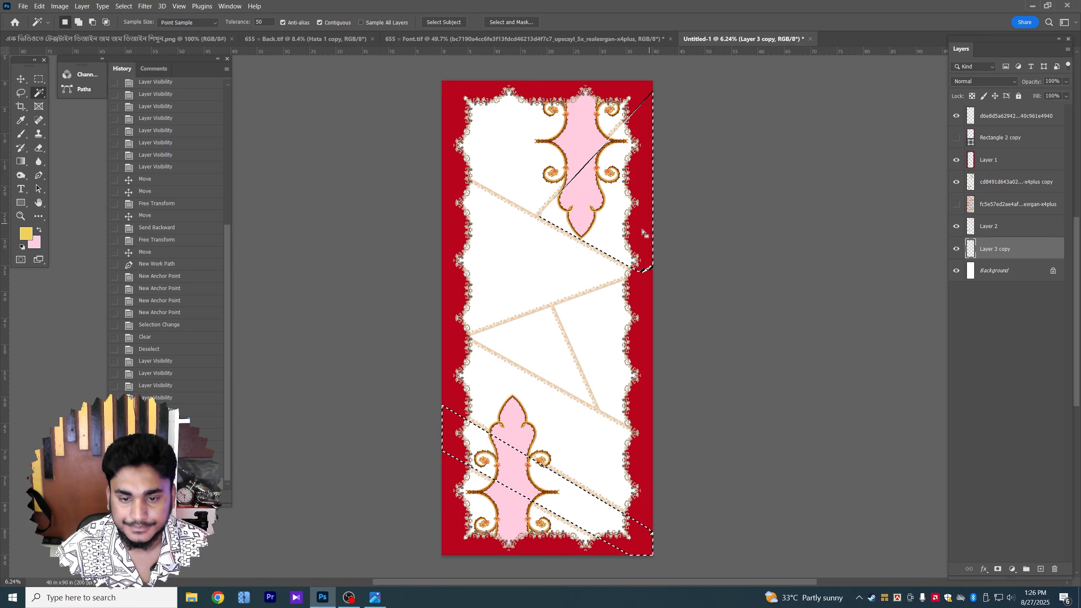
left_click(540, 346, "shift")
left_click(1040, 569, "ctrl")
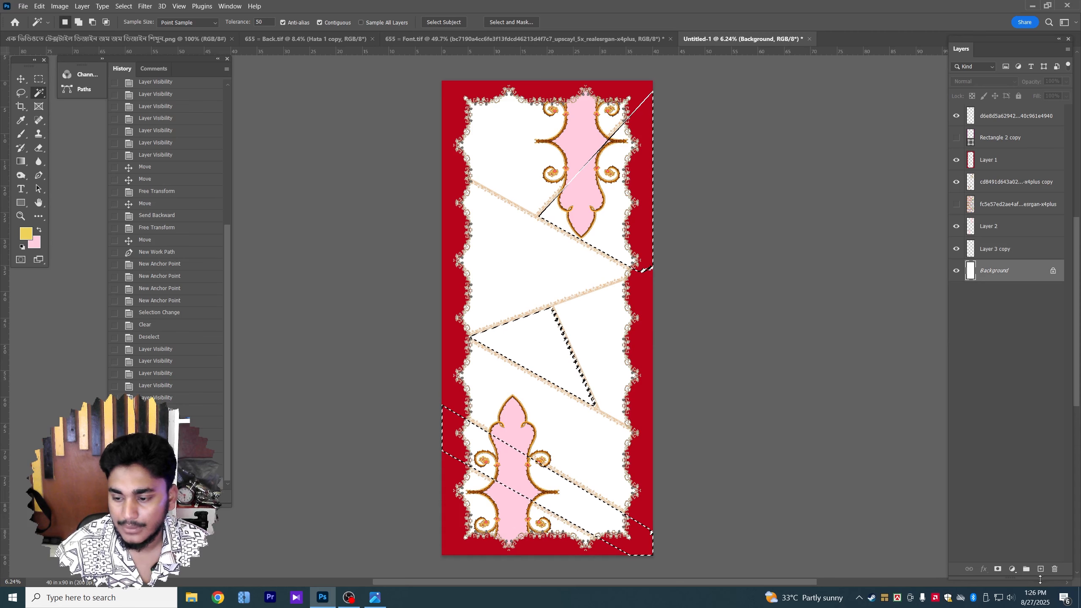
left_click(1055, 569)
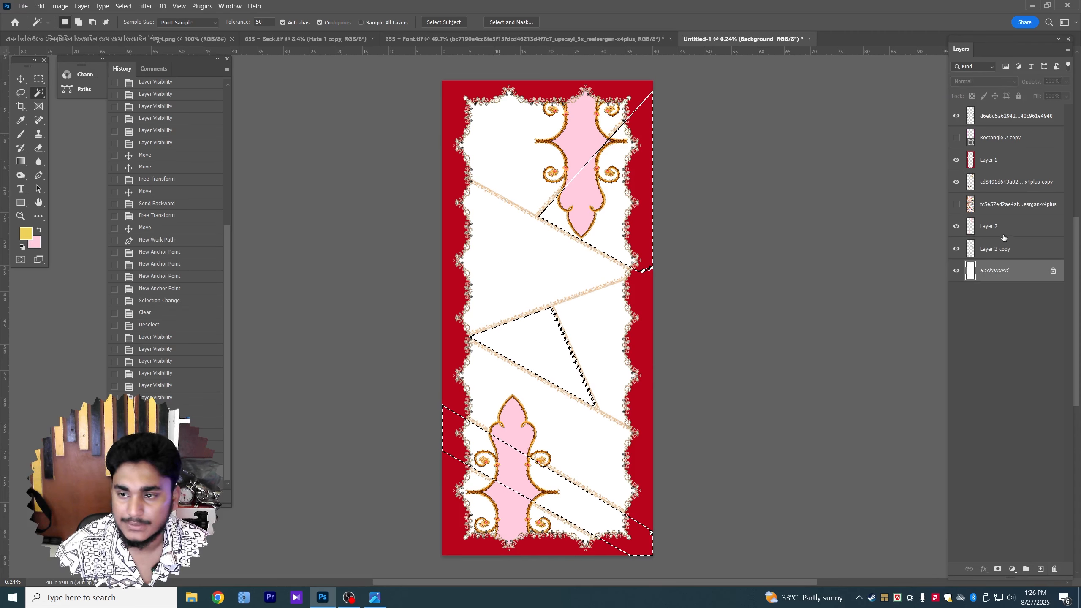
left_click(983, 226)
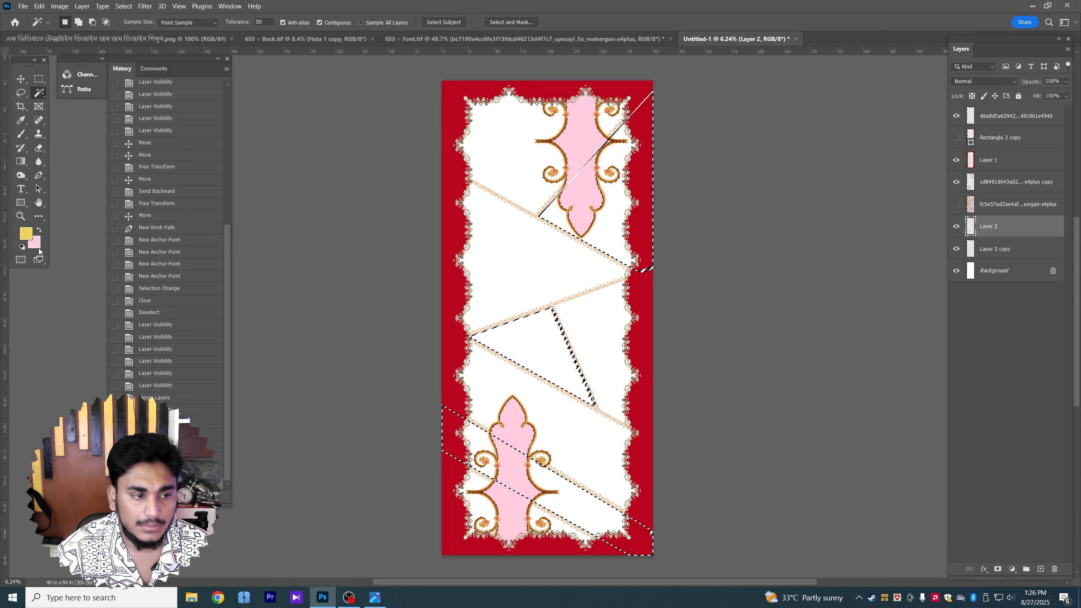
key("ctrl+BackSpace")
key("ctrl+d")
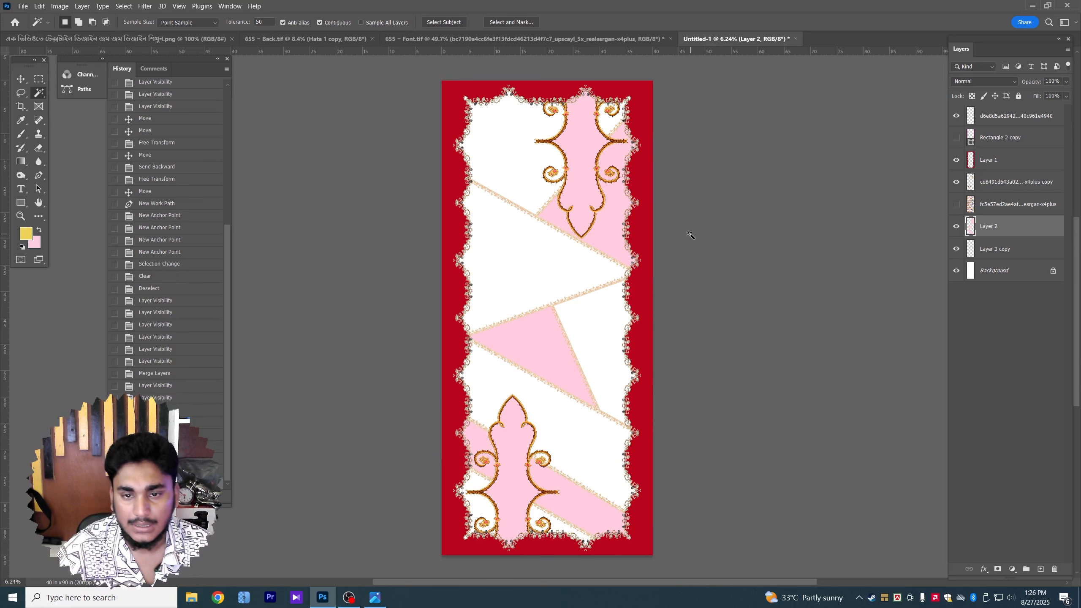
Undo the pink fill on Layer 2 and clear the selection
key("ctrl+z")
key("ctrl+z")
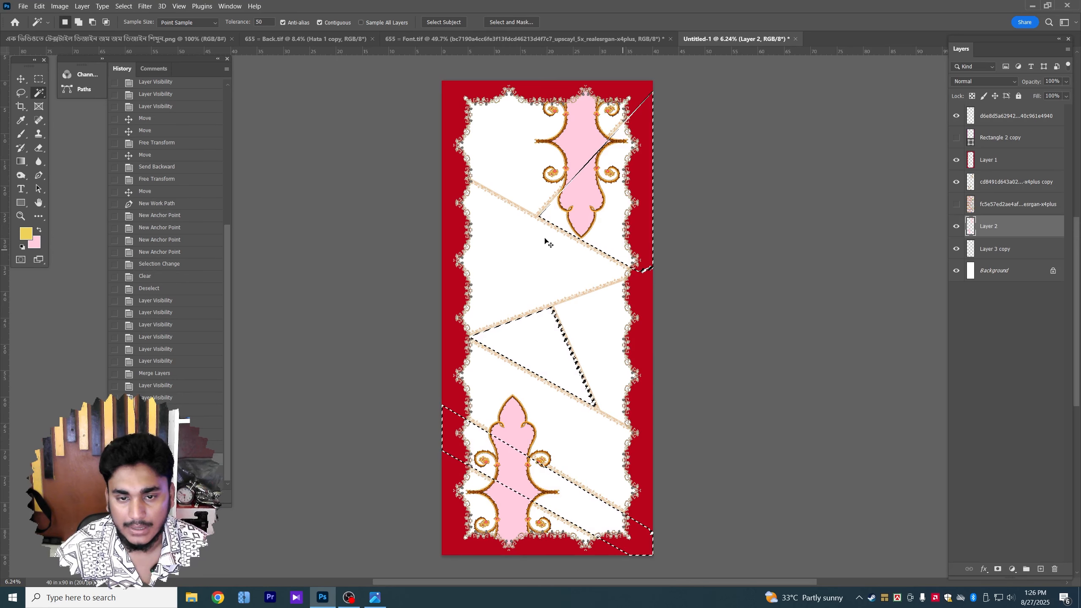
key("ctrl+d")
left_click(504, 266)
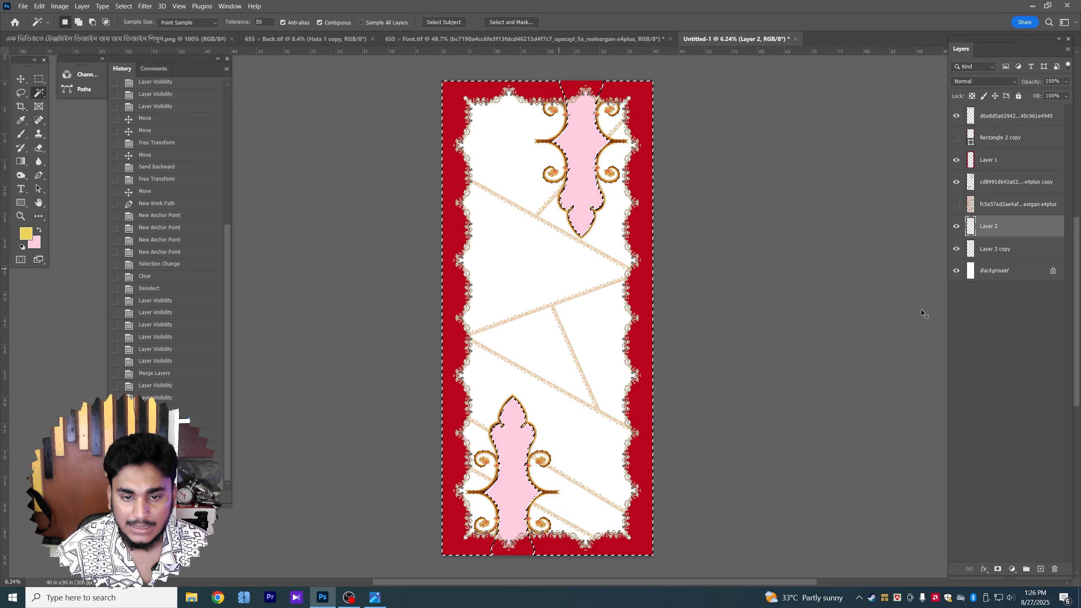
key("ctrl+d")
Magic Wand the large upper triangle and the middle-right section on Layer 3 copy, fill them with pink on Layer 2 and deselect
left_click(1004, 249)
left_click(957, 227)
left_click(958, 227)
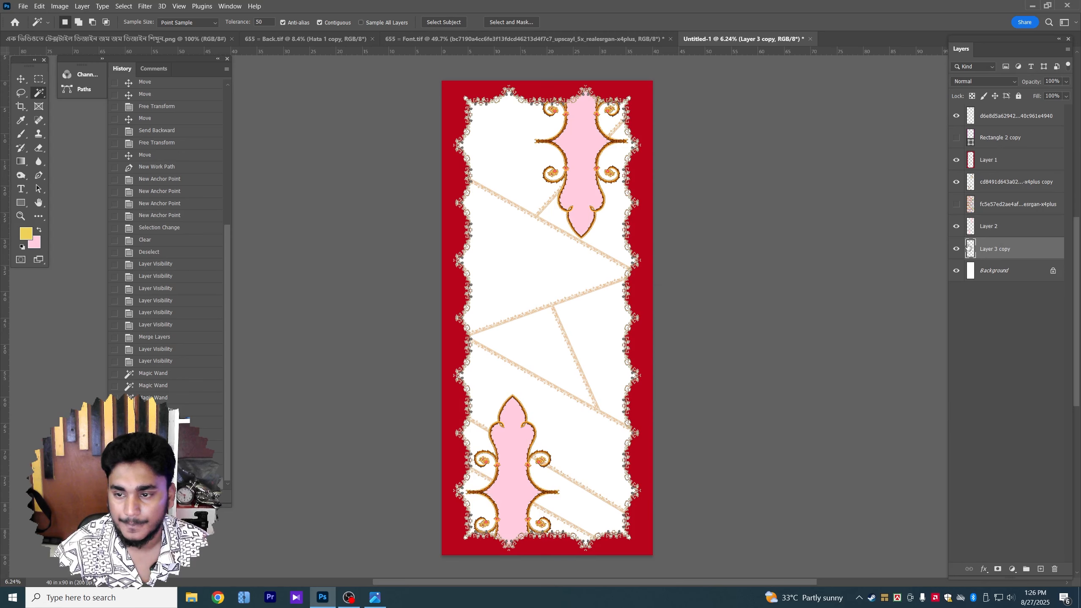
left_click(956, 248)
left_click(956, 249)
left_click(508, 273)
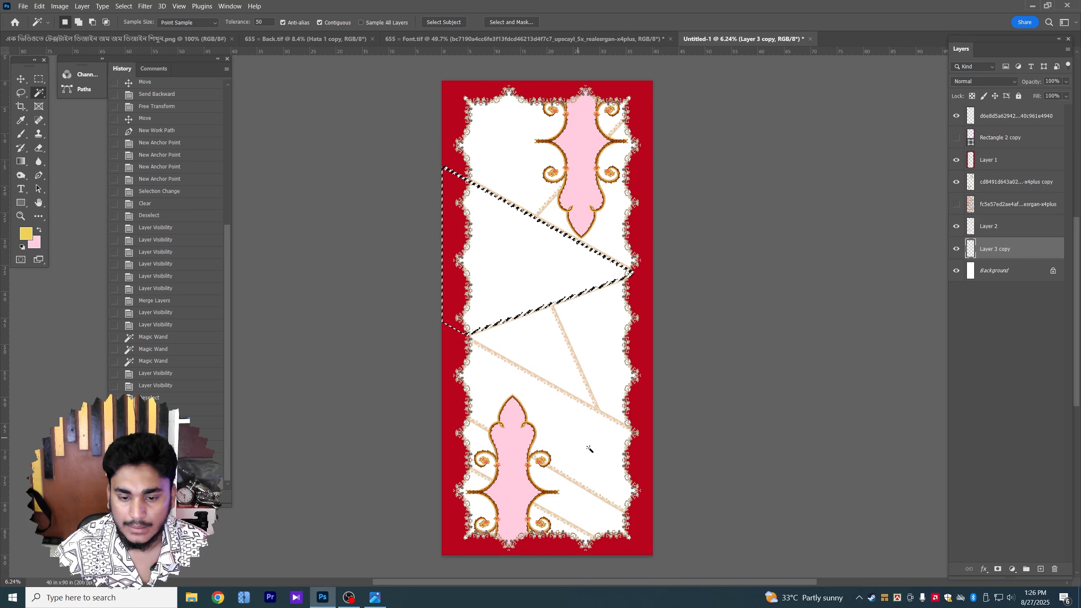
key("shift")
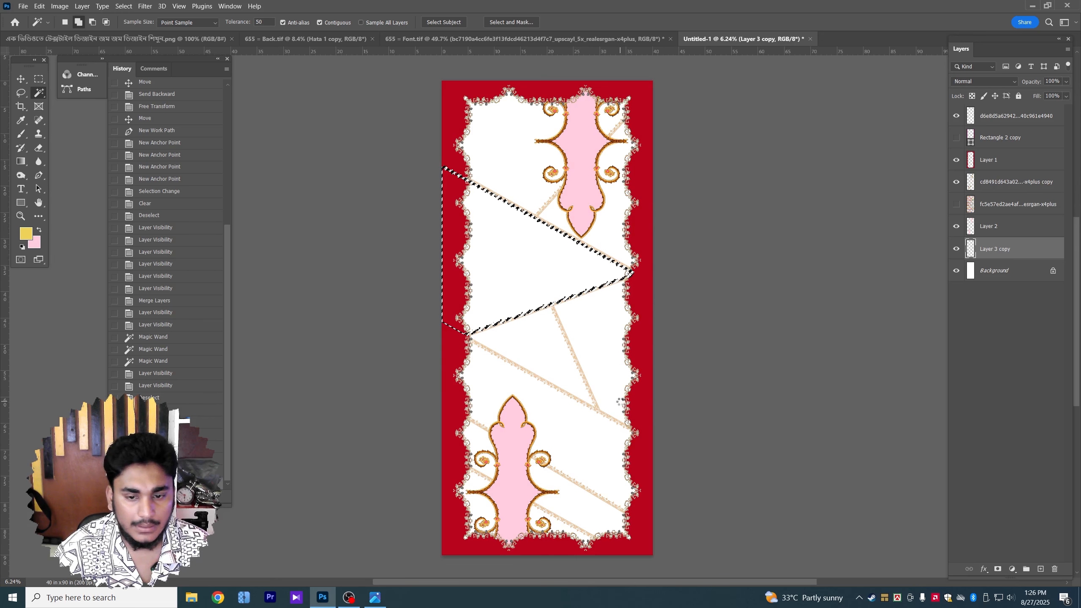
left_click(618, 402, "shift")
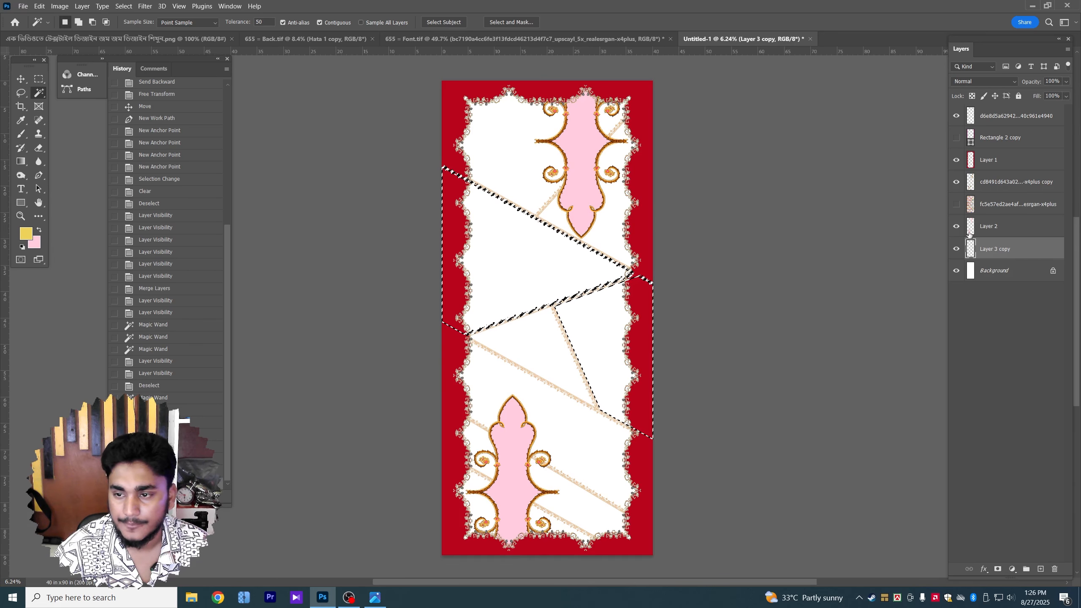
left_click(1012, 231)
key("ctrl+BackSpace")
key("ctrl+d")
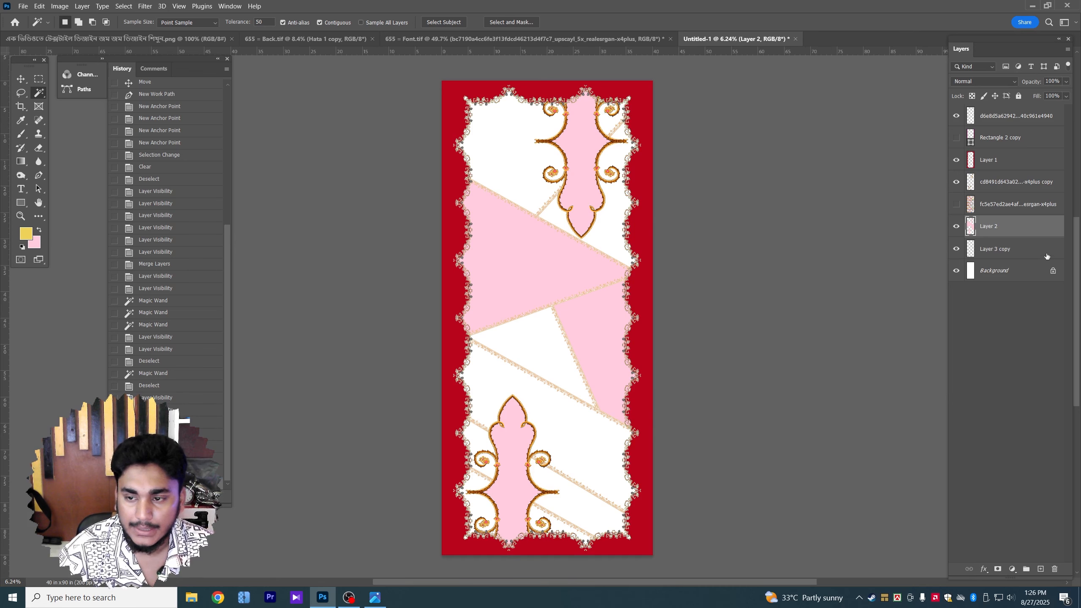
Magic Wand the small middle triangle, upper-left section and lower diagonal band on Layer 3 copy, and add a new layer above Background
left_click(1028, 252)
left_click(535, 359)
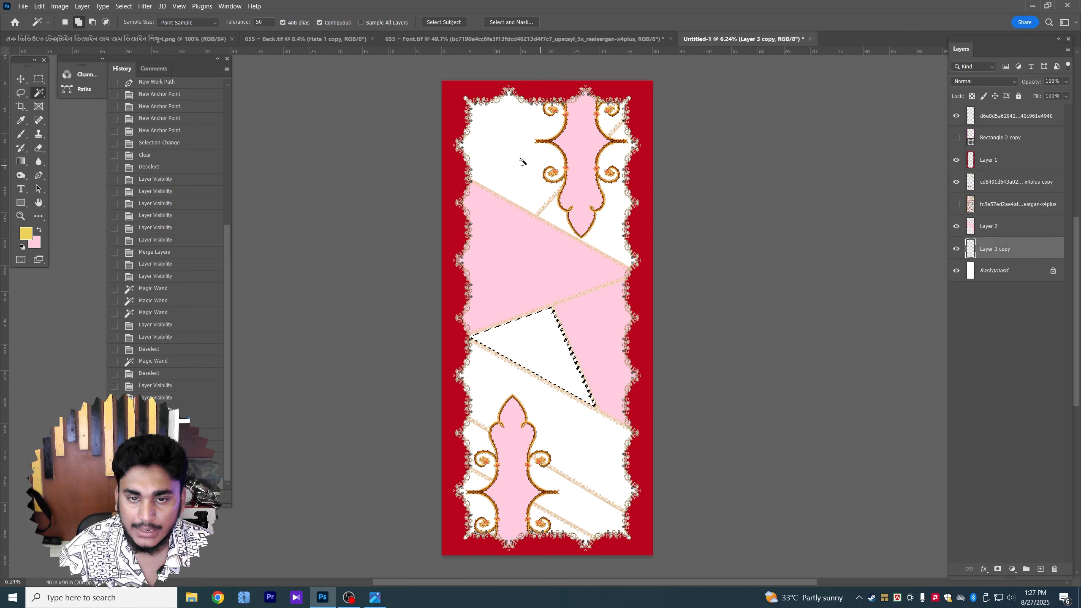
left_click(513, 154)
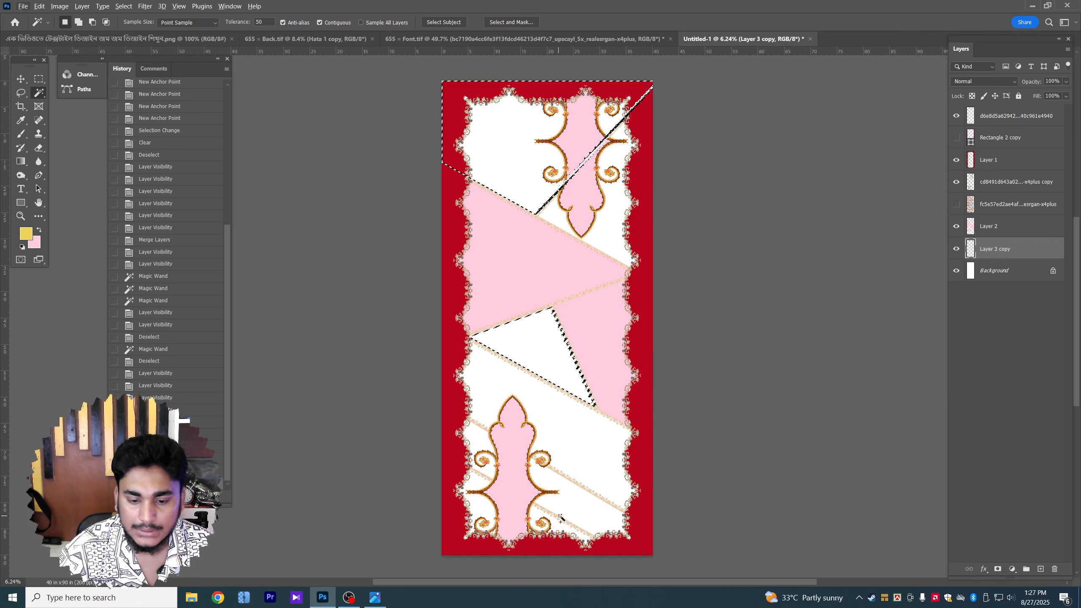
left_click(572, 515, "shift")
left_click(994, 274)
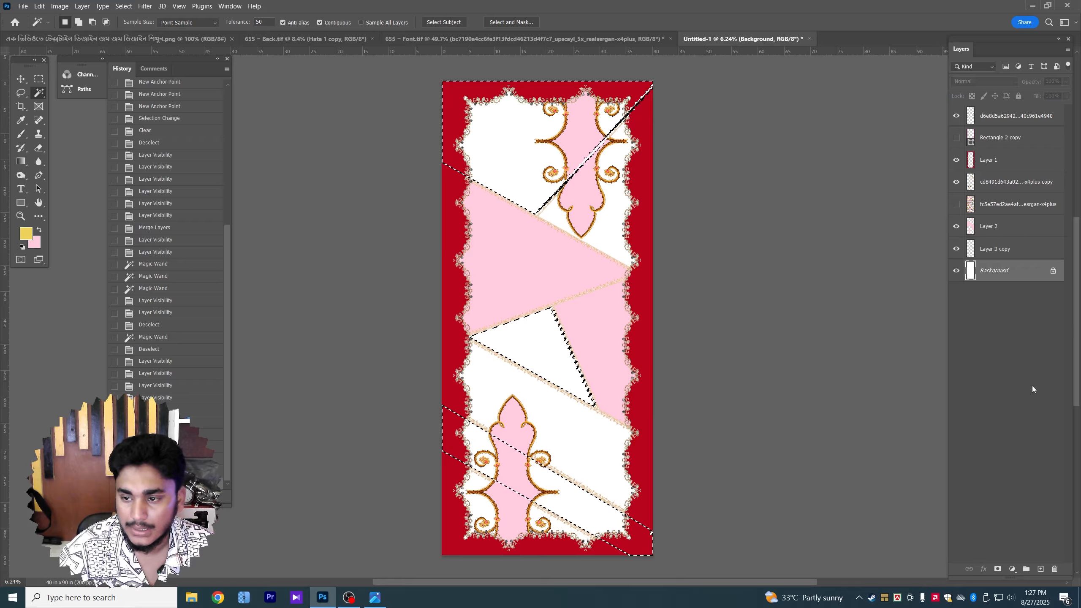
left_click(1040, 570)
Set the background color to the red sampled from the patterned diagonal band in 655 = Font.tif, and return to Untitled-1
left_click(645, 40)
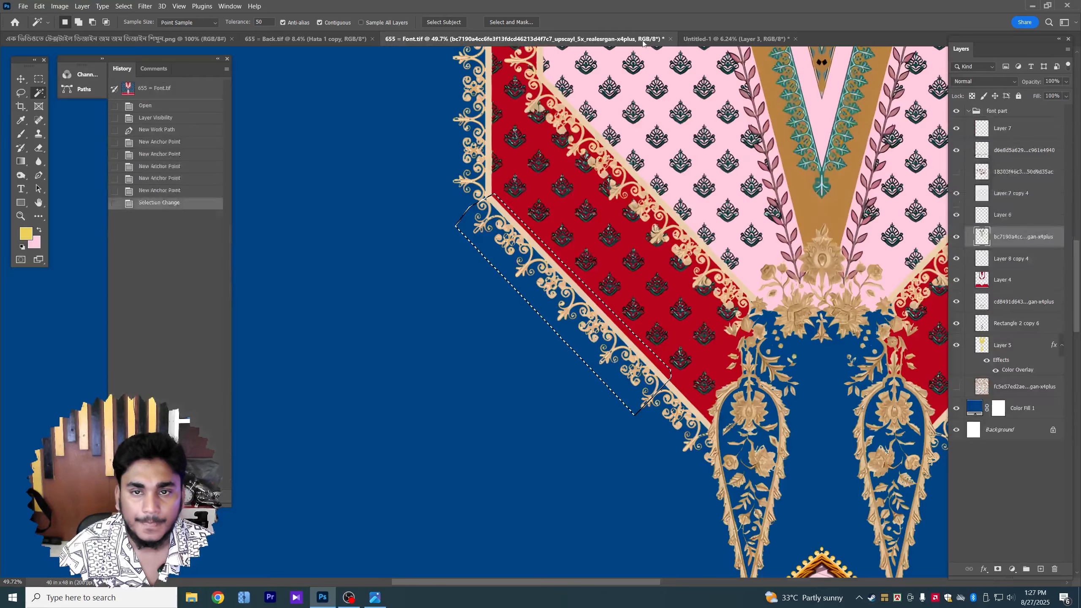
scroll(522, 475, "right", 5)
scroll(521, 475, "down", 5)
scroll(520, 475, "down", 3)
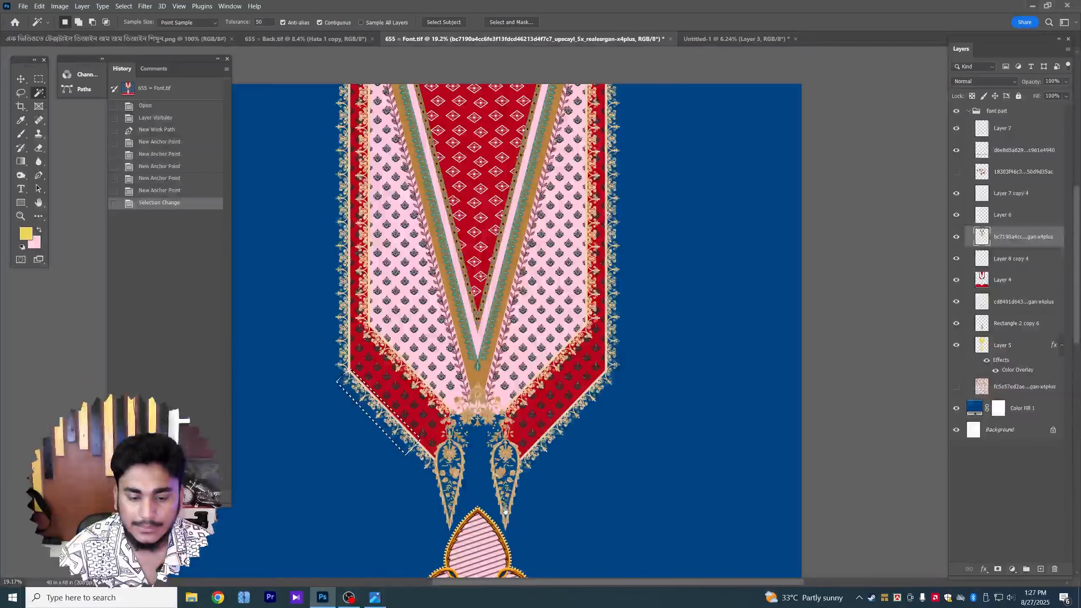
scroll(520, 474, "down", 6)
scroll(545, 274, "up", 8)
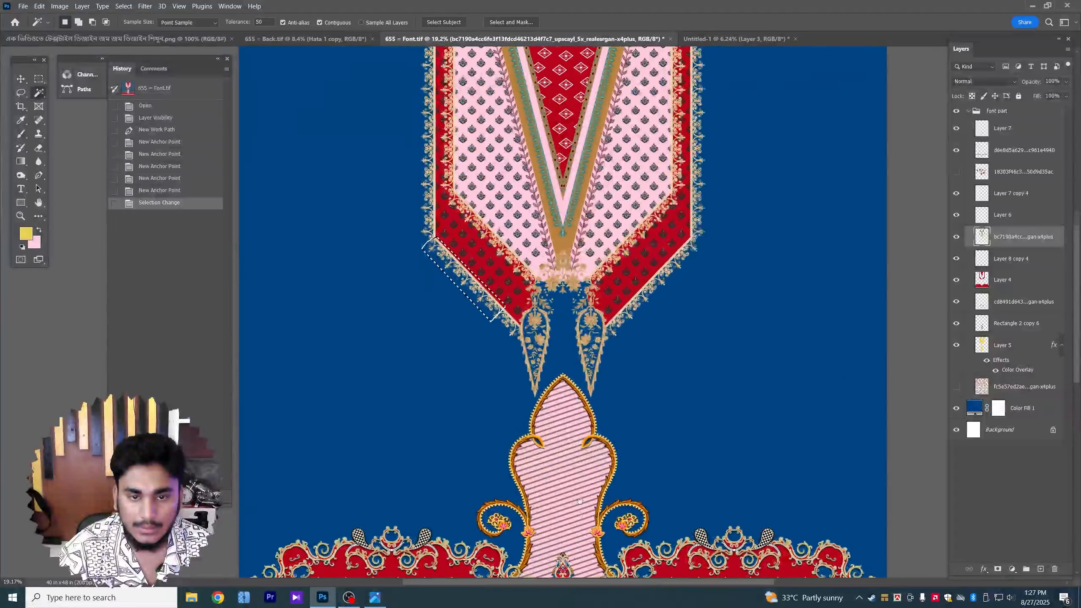
scroll(520, 280, "down", 1)
scroll(519, 280, "down", 1)
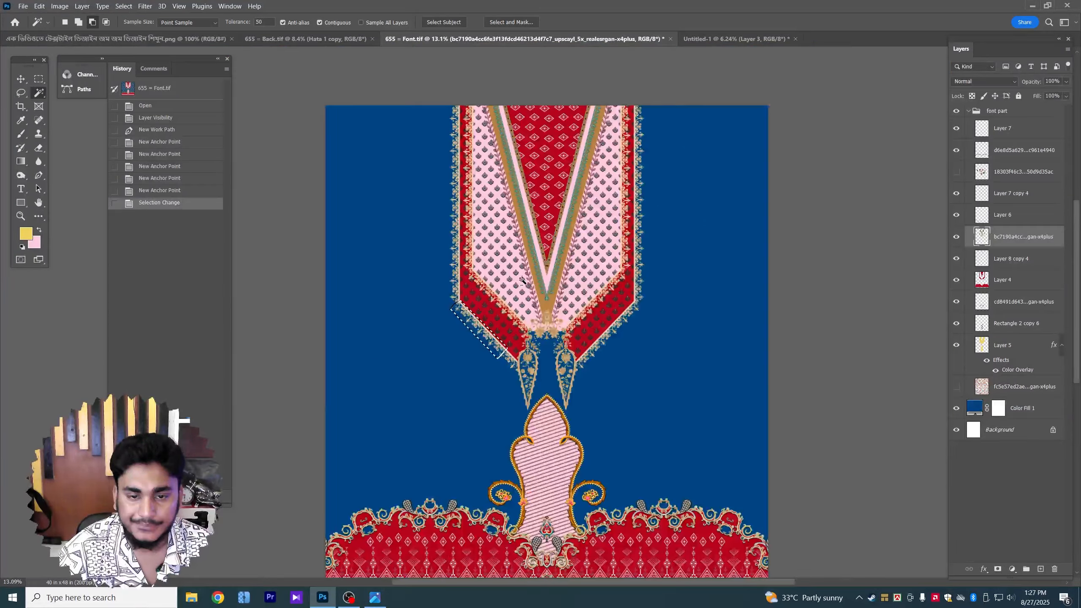
scroll(481, 307, "up", 7)
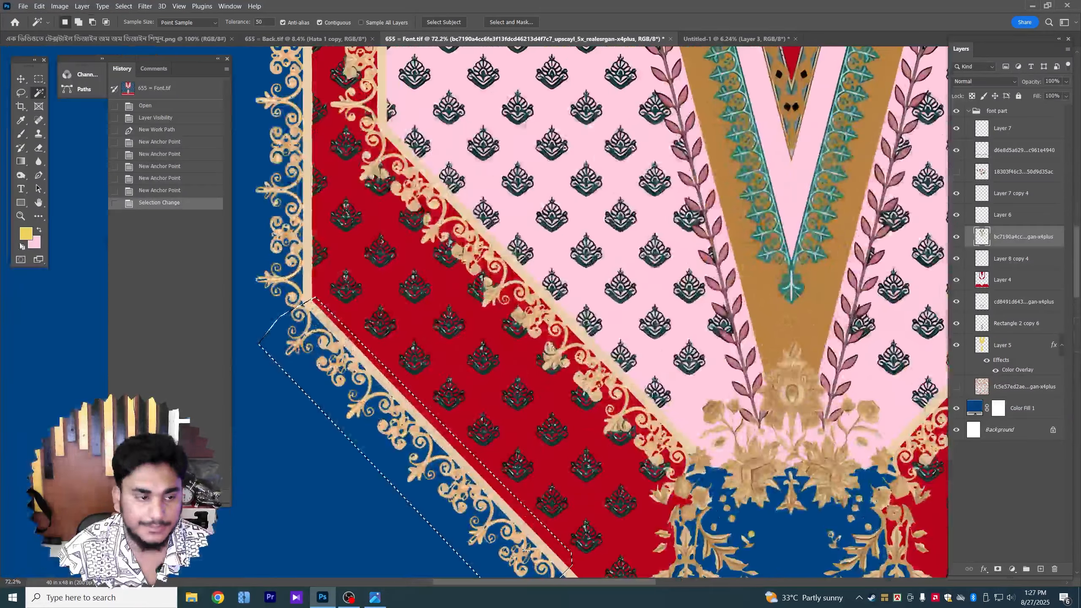
left_click(35, 243)
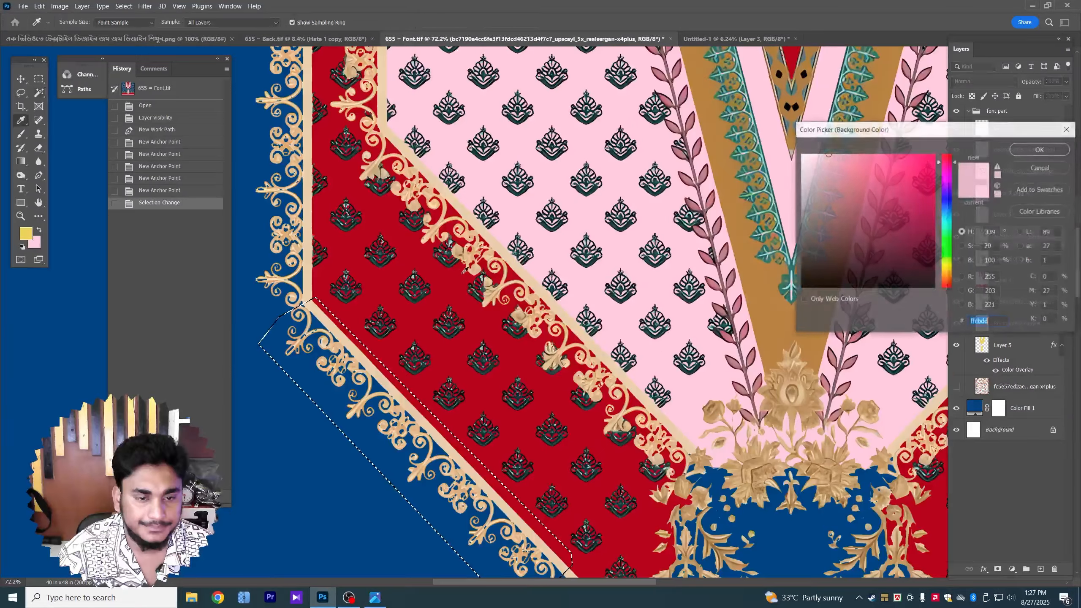
left_click(453, 277)
left_click(754, 38)
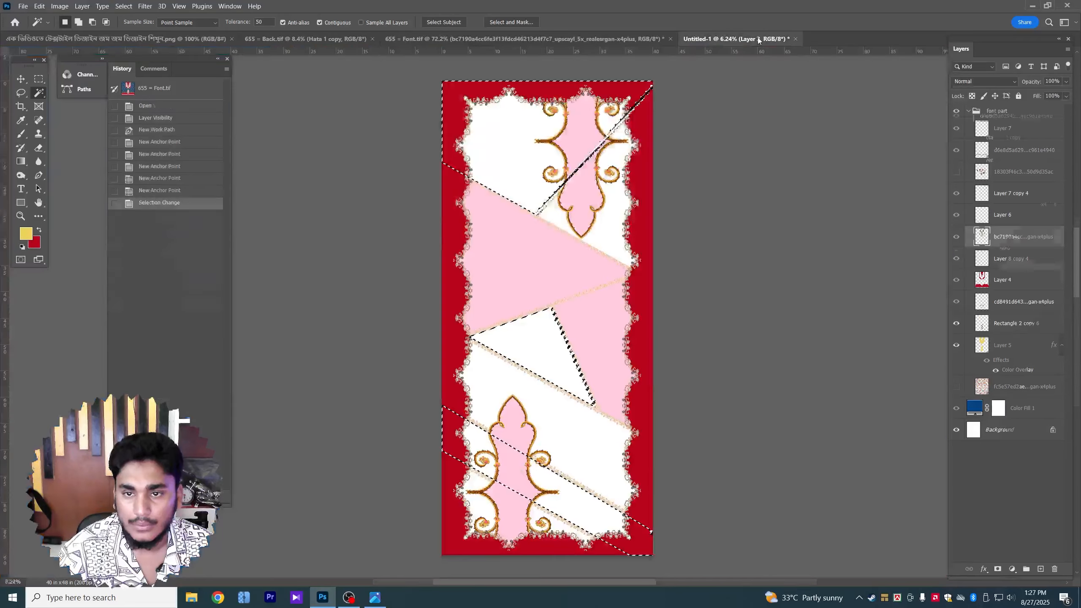
Fill the selected sections with red on Layer 3 and deselect
key("ctrl+BackSpace")
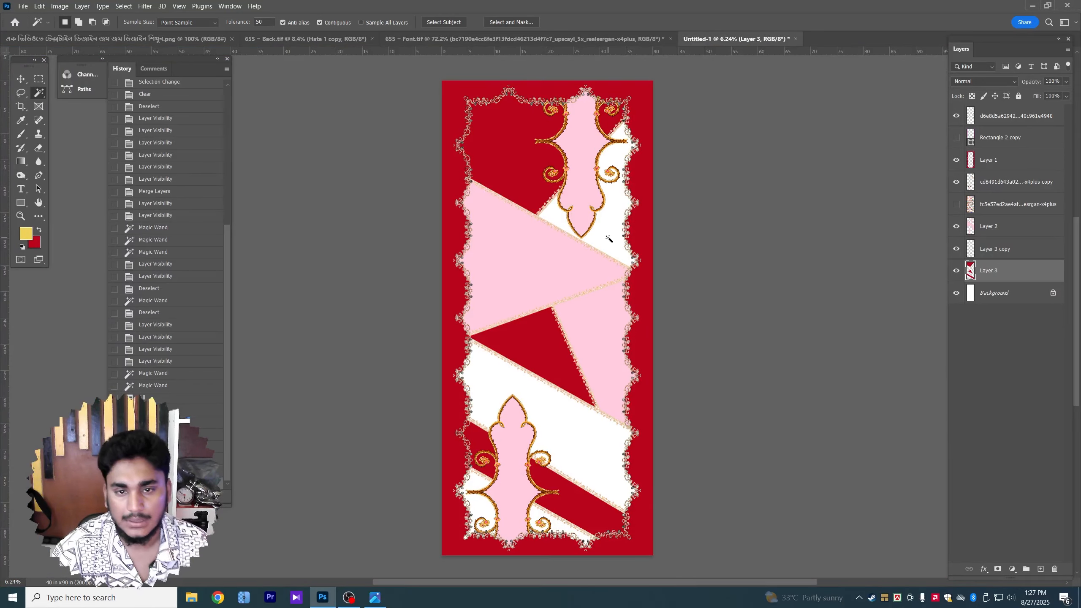
scroll(552, 245, "up", 3)
scroll(553, 248, "down", 2)
scroll(552, 250, "up", 1)
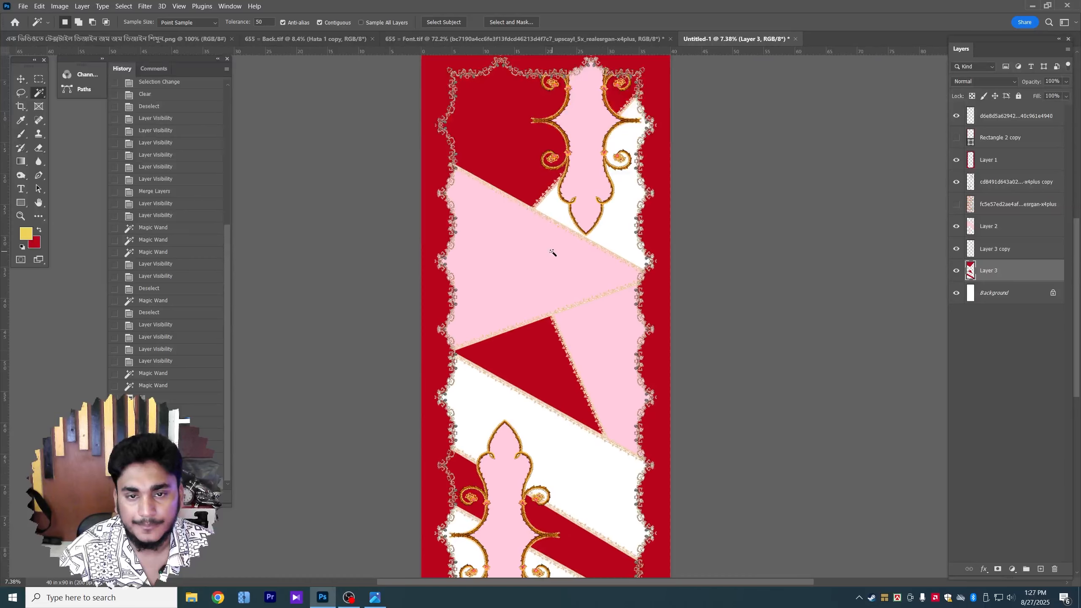
Undo the red fill, the new layer and the pink fill, back to the selection of the large upper triangle alone
key("ctrl+z")
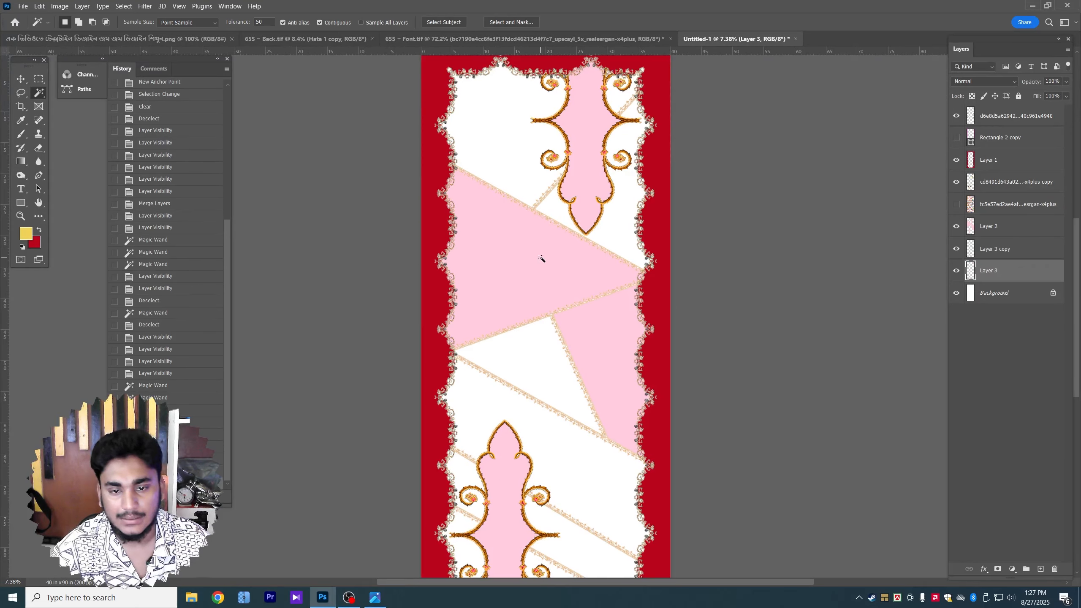
key("ctrl+z")
key("ctrl+z")
key("ctrl+z")
key("ctrl+z")
key("ctrl+z")
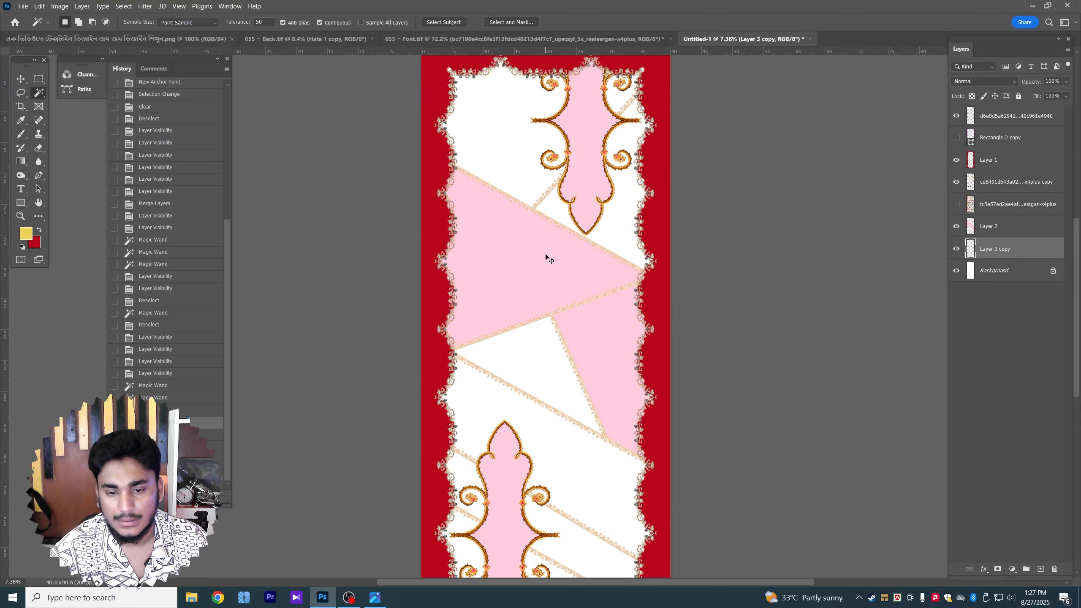
key("ctrl+z")
key("ctrl+z")
key("ctrl+z")
key("ctrl+z")
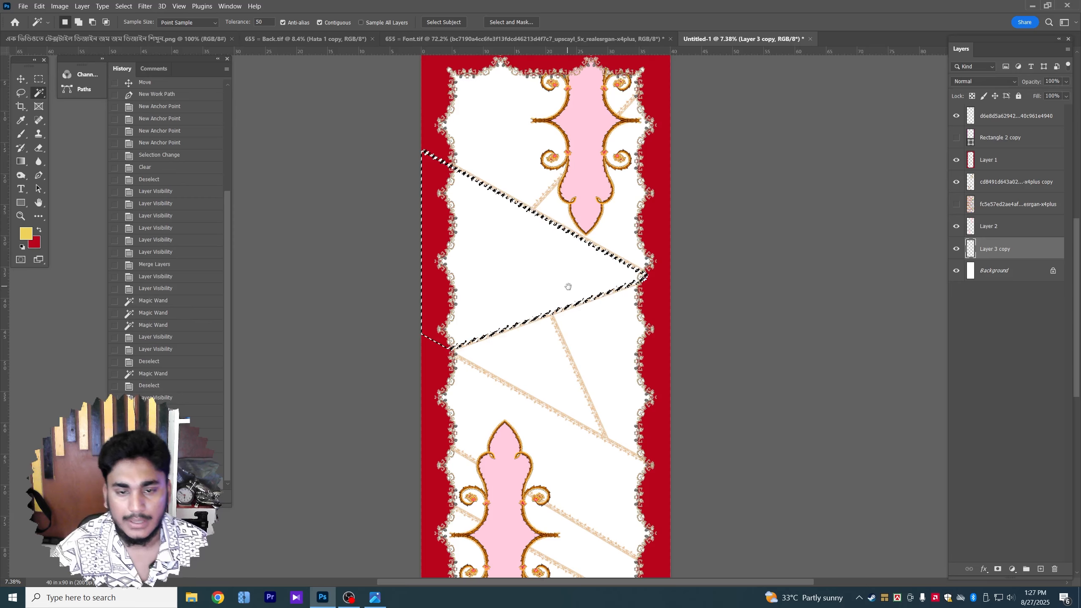
Add the lower diagonal band to the selected large triangle, fill both with red on a new layer below Layer 3 copy, and deselect
left_click_drag(568, 287, 559, 210)
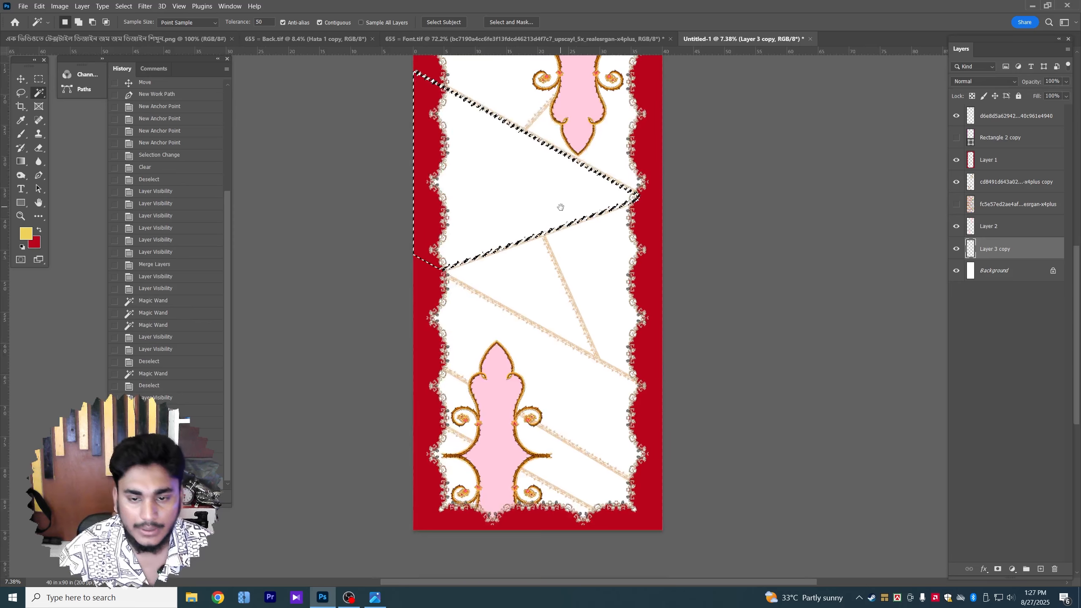
left_click(579, 470)
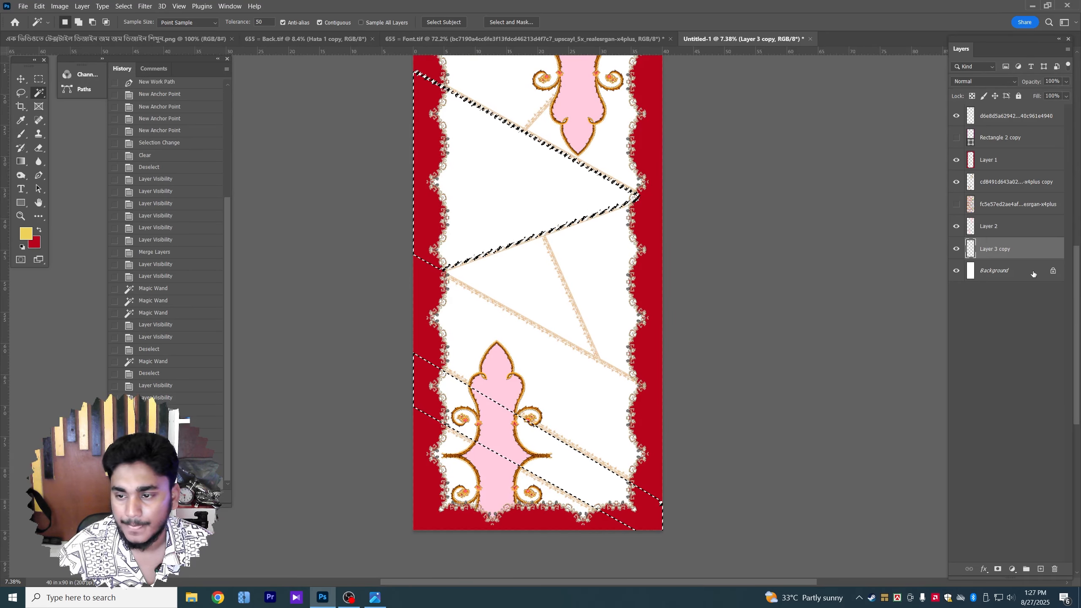
left_click(1041, 569, "ctrl")
key("ctrl+BackSpace")
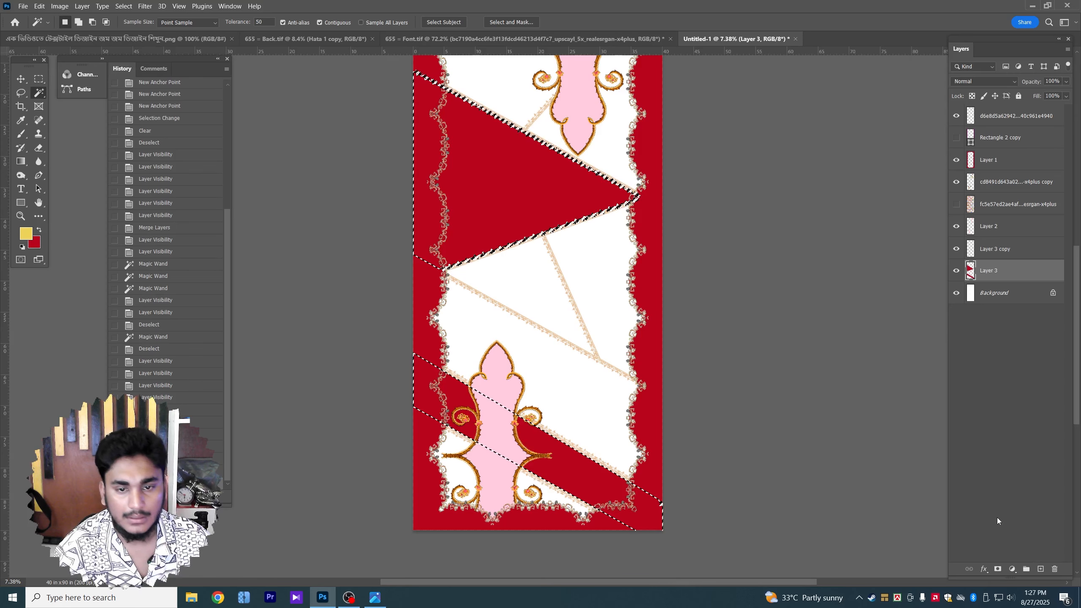
key("ctrl+d")
scroll(555, 331, "down", 2)
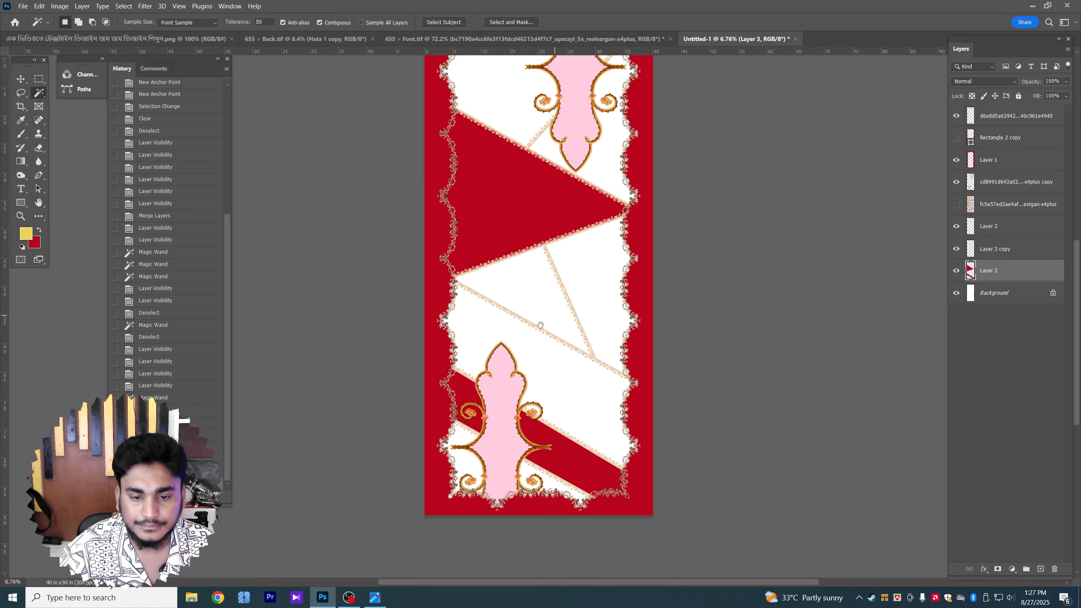
Magic Wand the small middle triangle and upper-left section on Layer 3 copy, fill them with the yellow foreground swatch color and deselect
key("ctrl+0")
key("v")
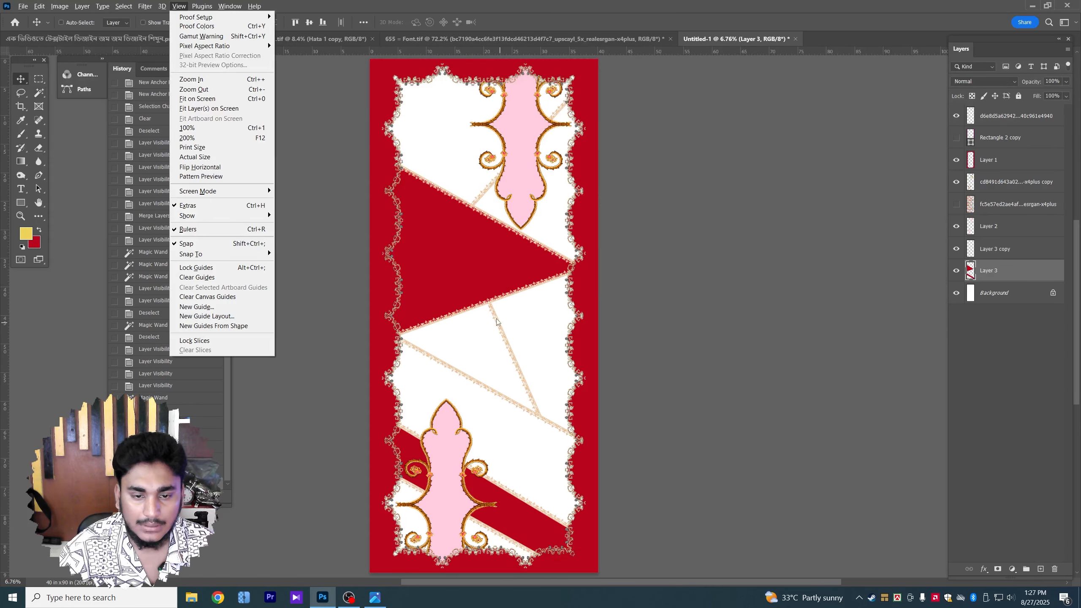
left_click(957, 250)
left_click(957, 250)
left_click(992, 249)
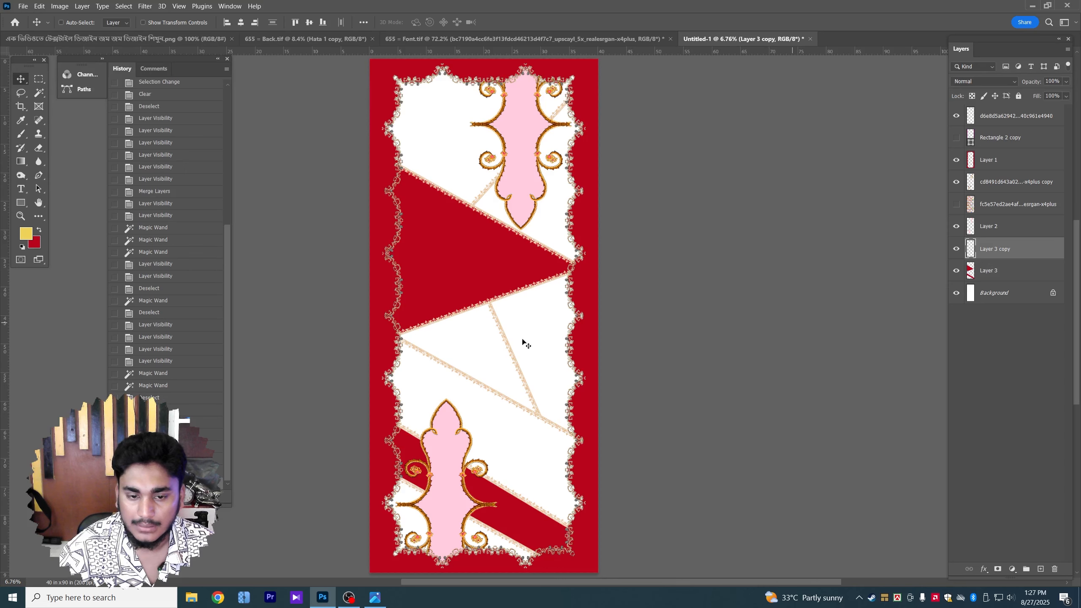
key("w")
left_click(458, 343)
left_click(448, 144, "shift")
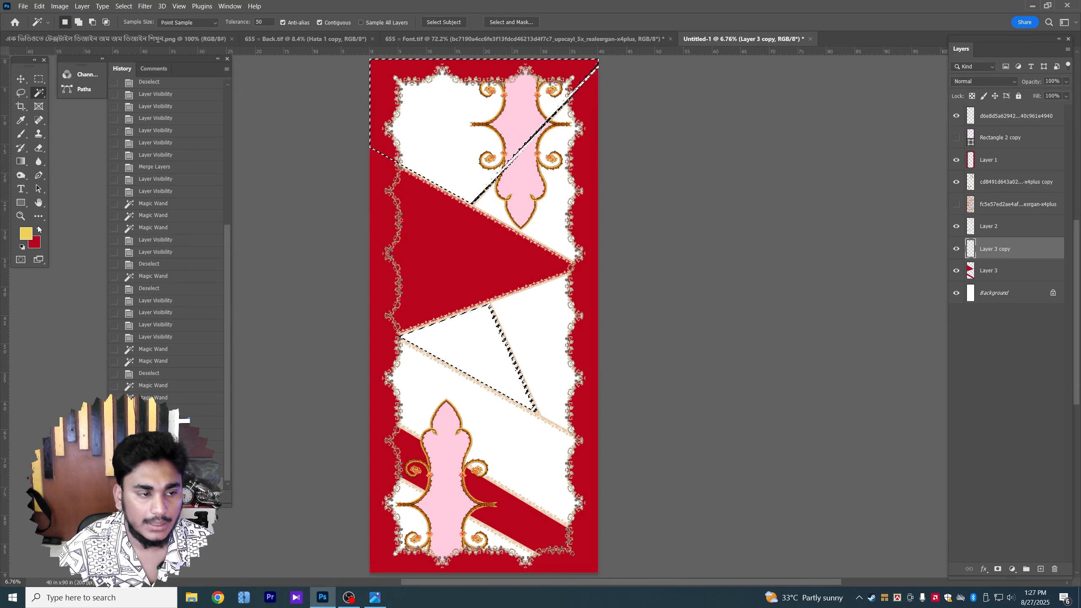
left_click(40, 231)
key("ctrl+BackSpace")
key("ctrl+d")
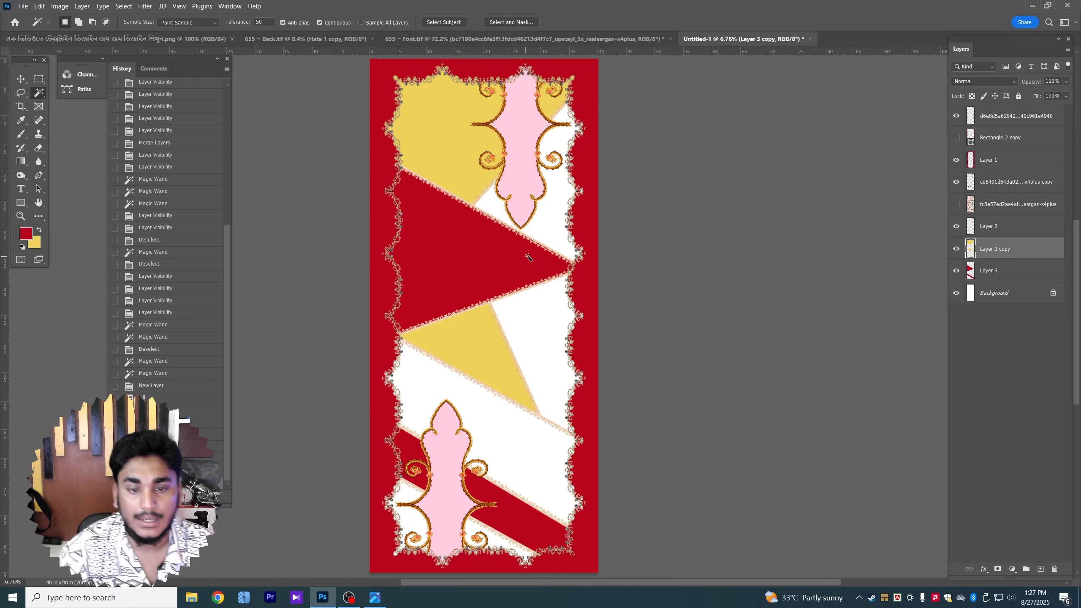
scroll(530, 256, "up", 2)
scroll(530, 256, "down", 1)
Set the background color to the brown sampled from the V-shaped neckline band in 655 = Font.tif, and return to Untitled-1
left_click(648, 39)
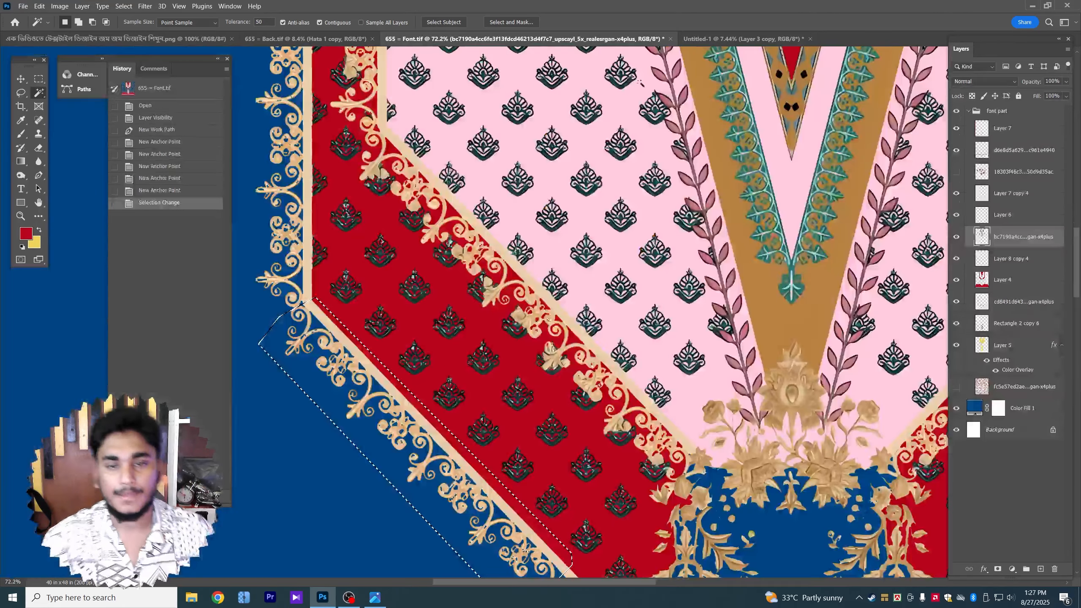
scroll(736, 181, "down", 4)
left_click_drag(739, 182, 509, 160)
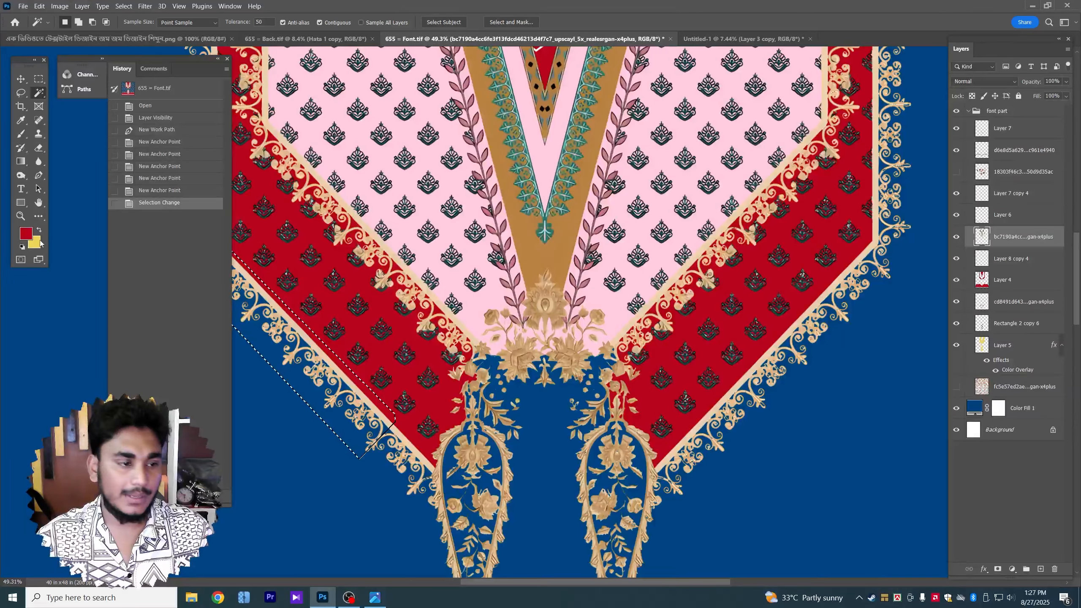
left_click(35, 242)
left_click(547, 273)
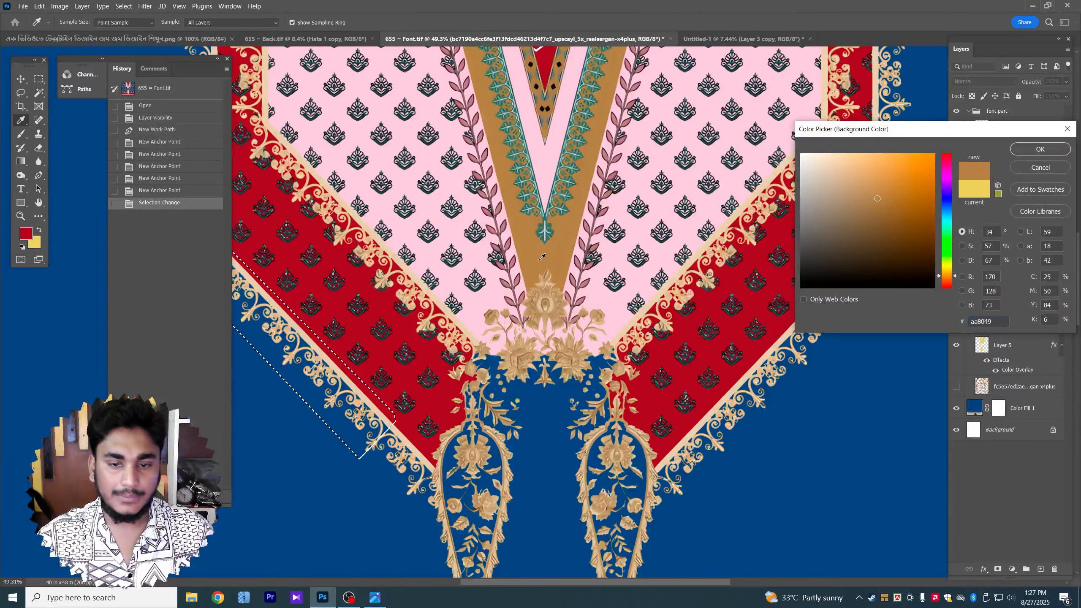
left_click(1040, 149)
left_click(743, 39)
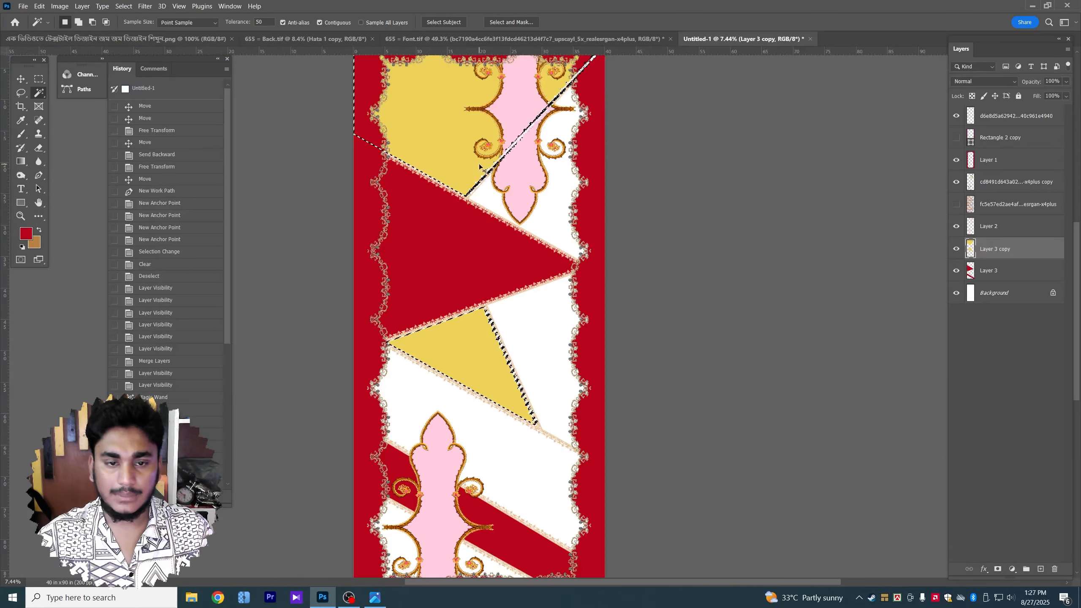
Try the brown fill on the upper-left section and small middle triangle, and undo it
key("ctrl+BackSpace")
key("ctrl+d")
scroll(526, 266, "down", 2)
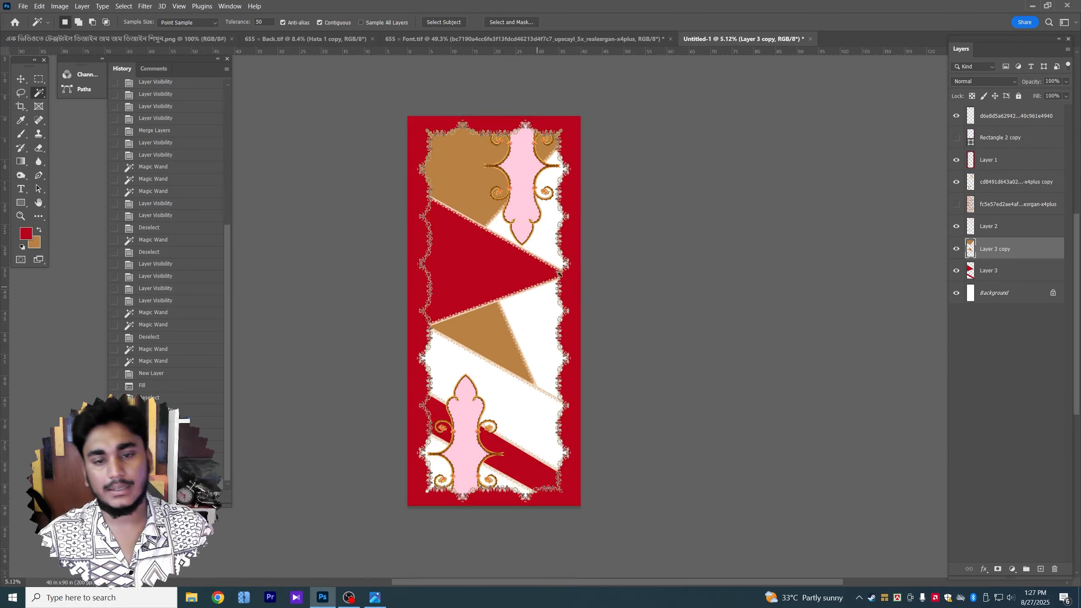
scroll(559, 273, "up", 1)
key("ctrl+z")
key("ctrl+z")
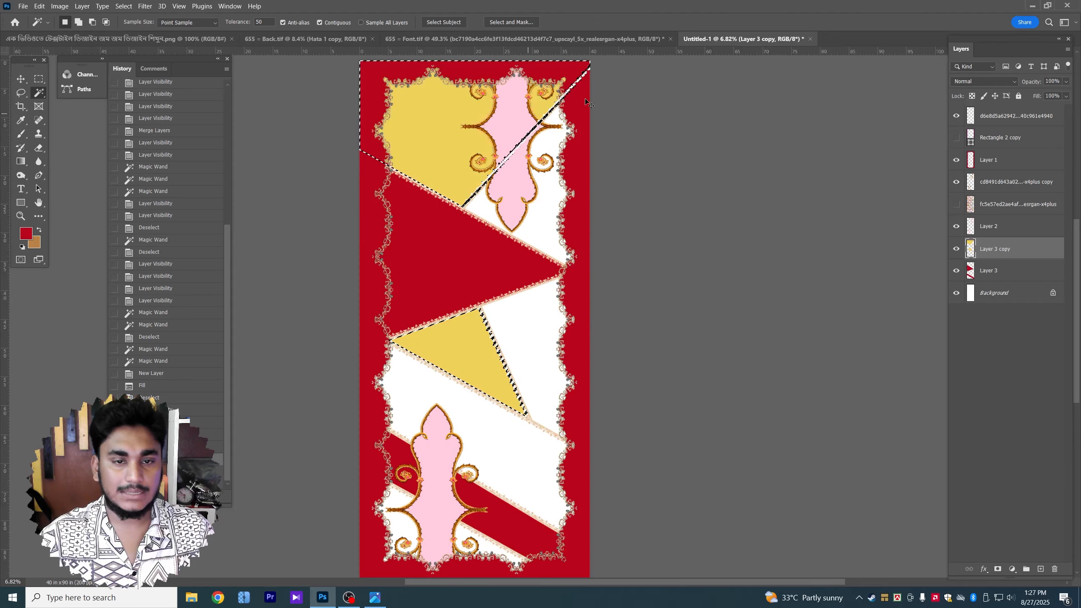
Magic Wand the brown V-shaped band in 655 = Font.tif, sample Untitled-1's yellow as background color, fill the band with it and deselect
left_click(621, 39)
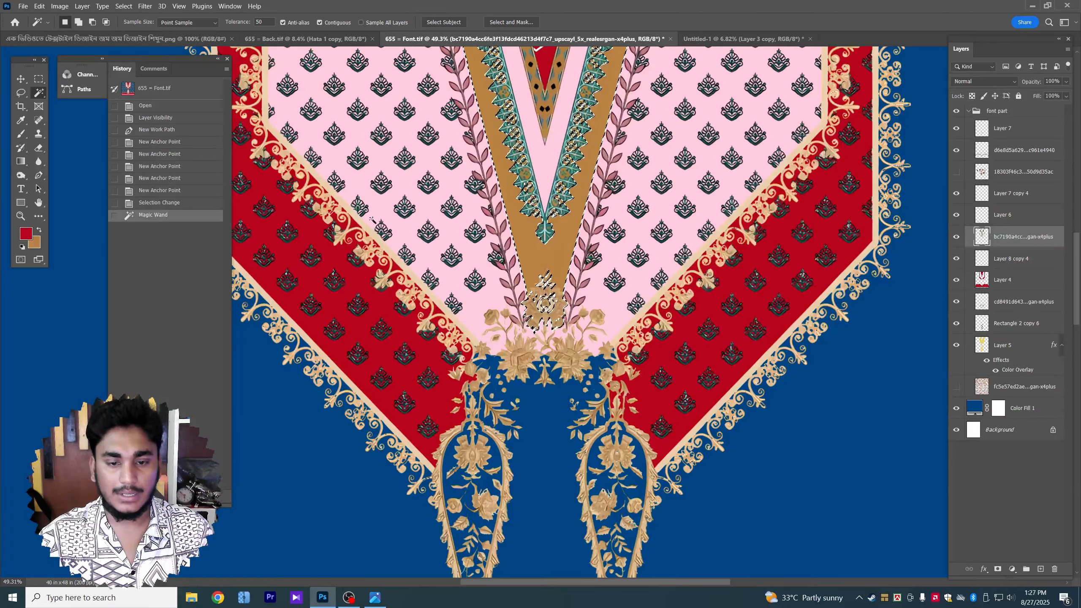
left_click(743, 39)
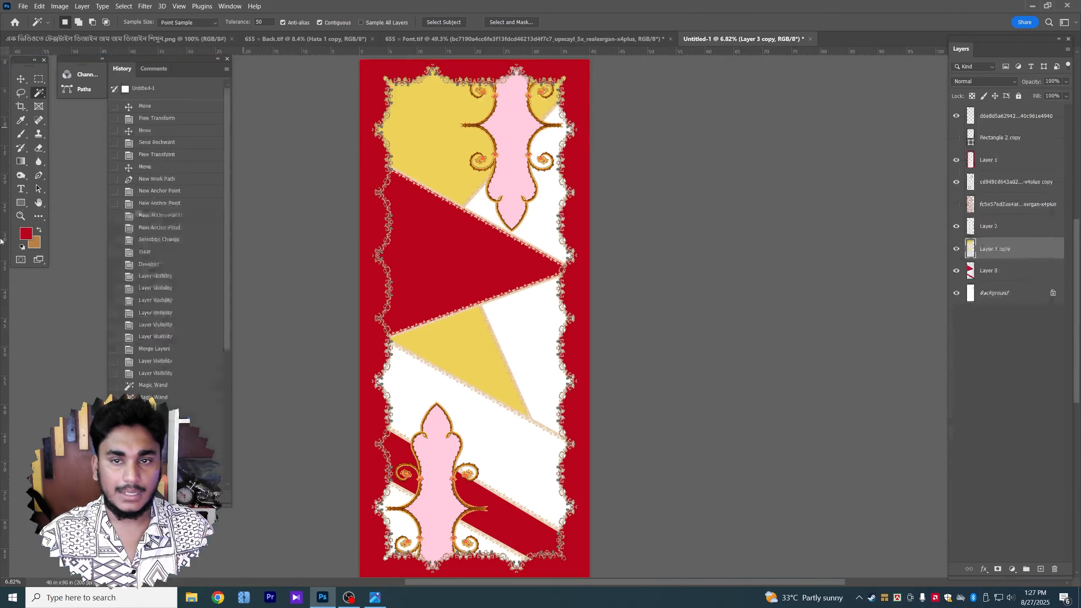
left_click(34, 242)
left_click(430, 150)
key("Return")
left_click(564, 38)
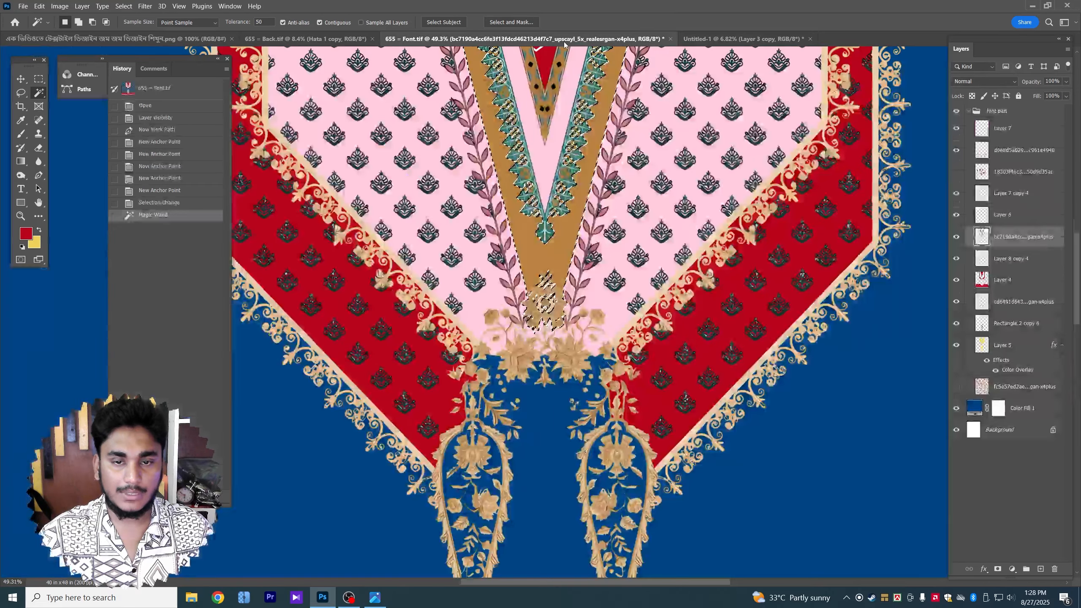
key("ctrl+BackSpace")
key("ctrl+d")
scroll(536, 247, "down", 5)
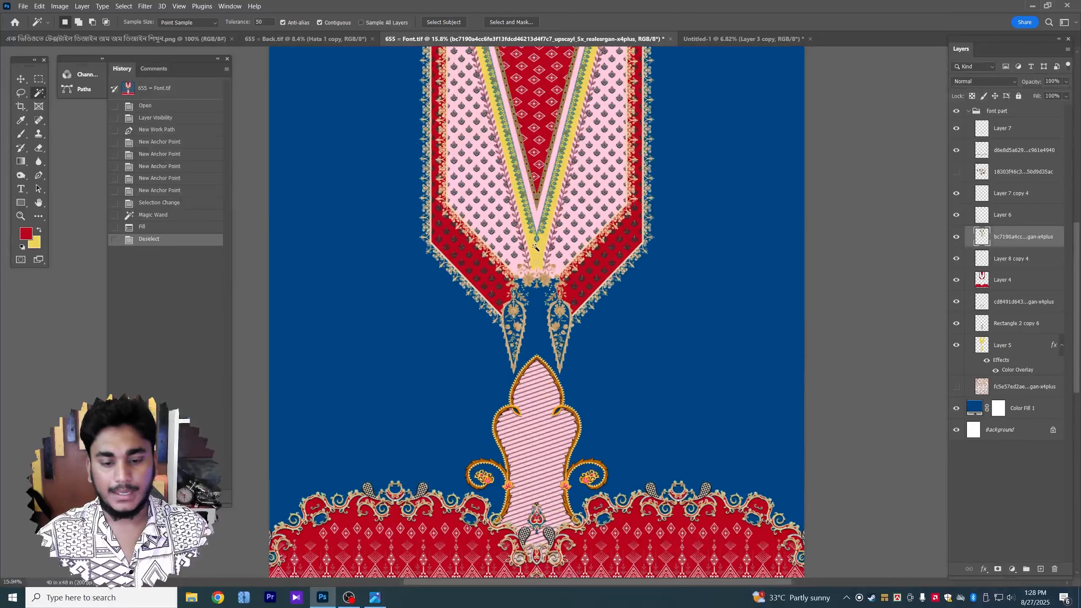
Save 655 = Font.tif and return to the Untitled-1 document
scroll(535, 247, "down", 1)
key("ctrl+s")
left_click(728, 40)
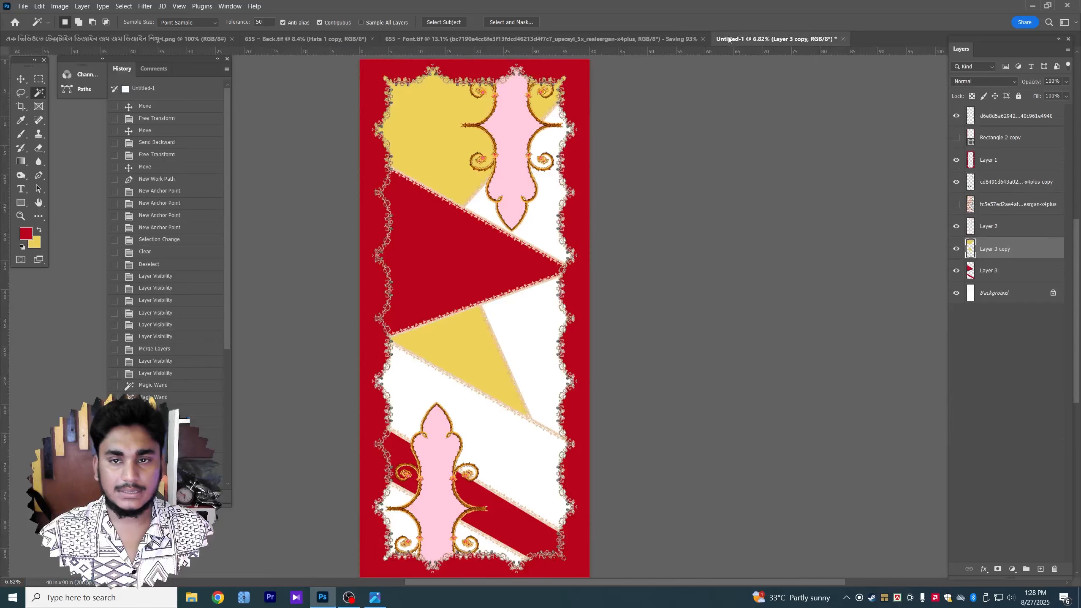
scroll(490, 324, "down", 1)
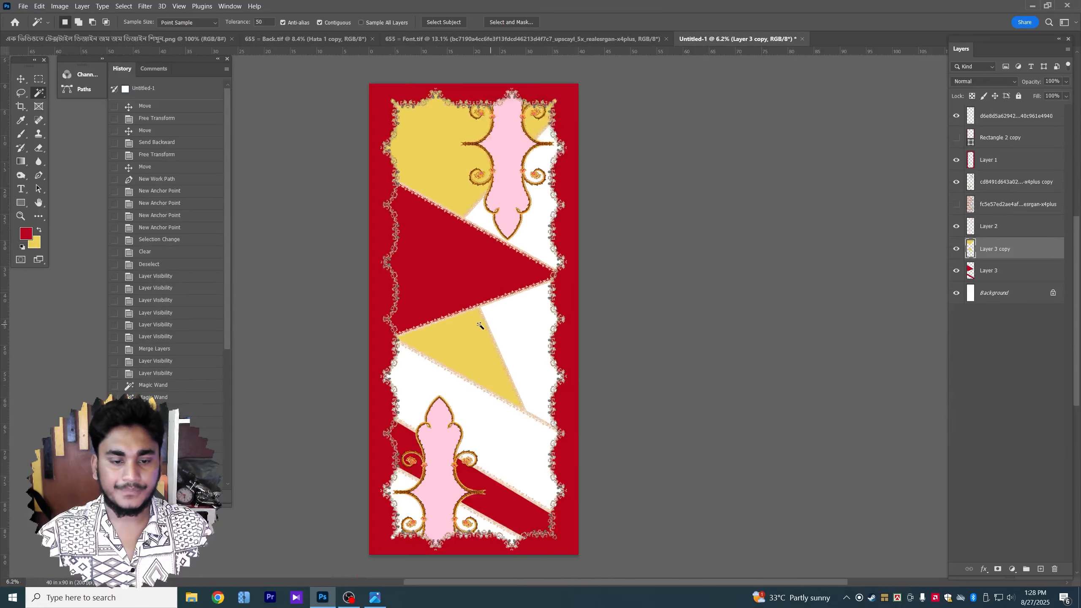
Copy the blue Color Fill 1 layer from 655 = Font.tif and paste it directly above the Background layer in Untitled-1
left_click(576, 40)
scroll(576, 218, "down", 1)
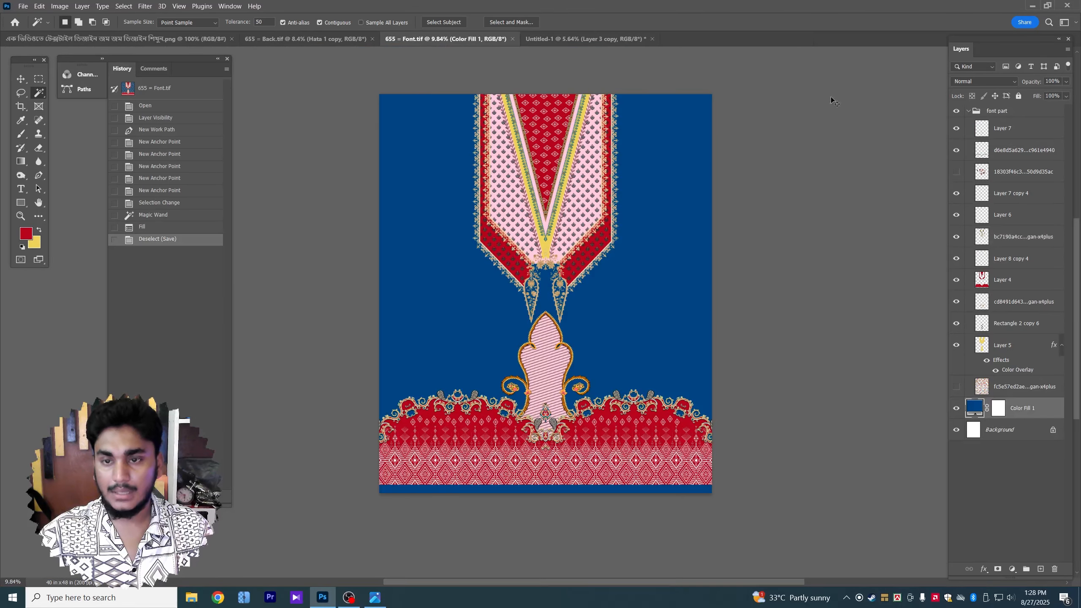
key("ctrl+c")
left_click(582, 38)
left_click(995, 293)
key("ctrl+v")
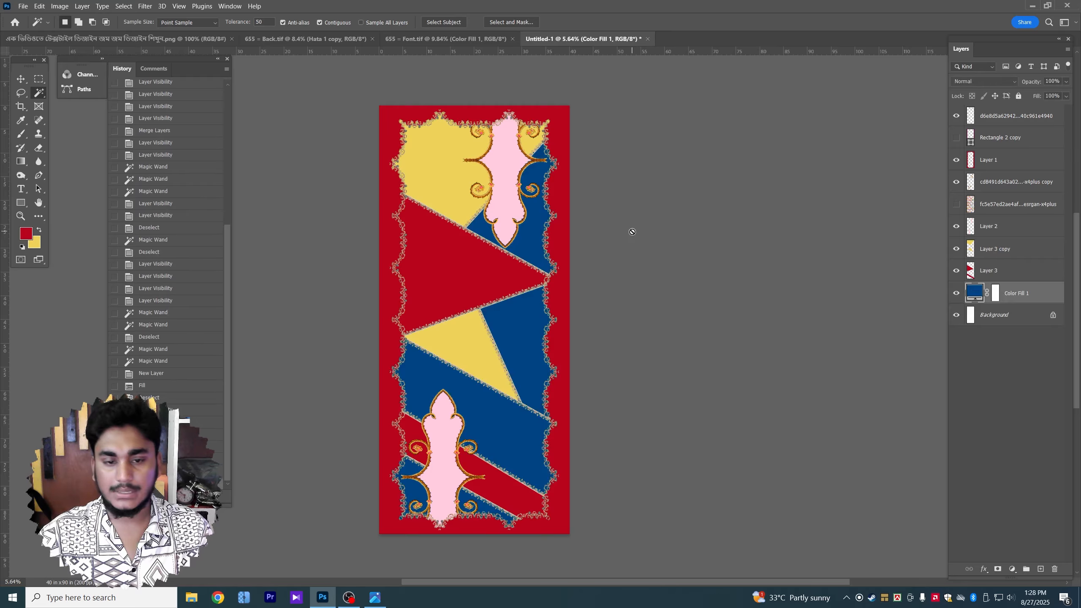
left_click(20, 80)
scroll(448, 504, "up", 5)
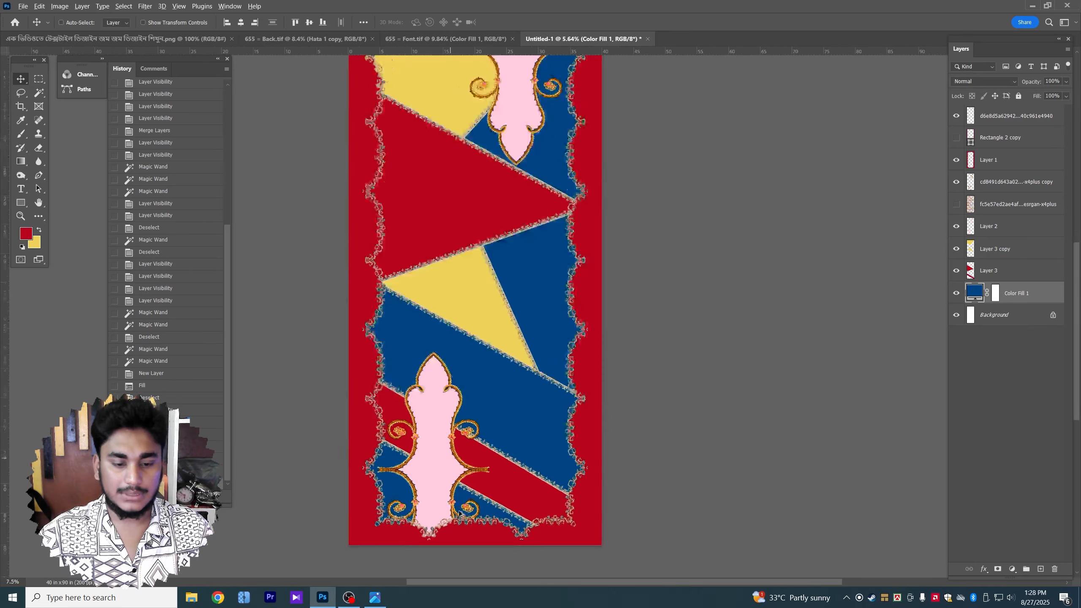
scroll(449, 504, "up", 3)
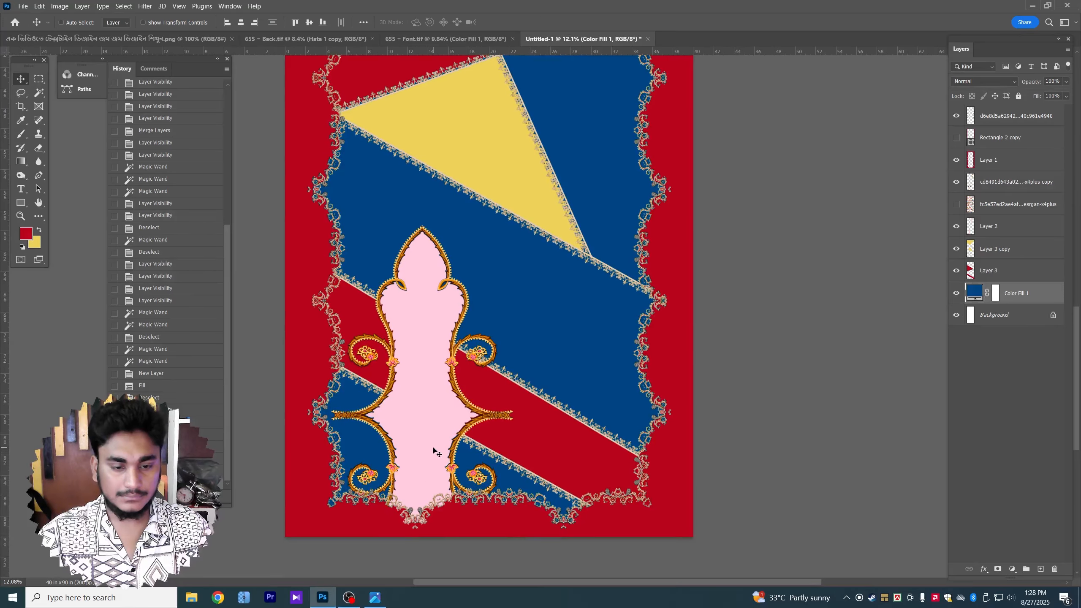
scroll(427, 448, "down", 6)
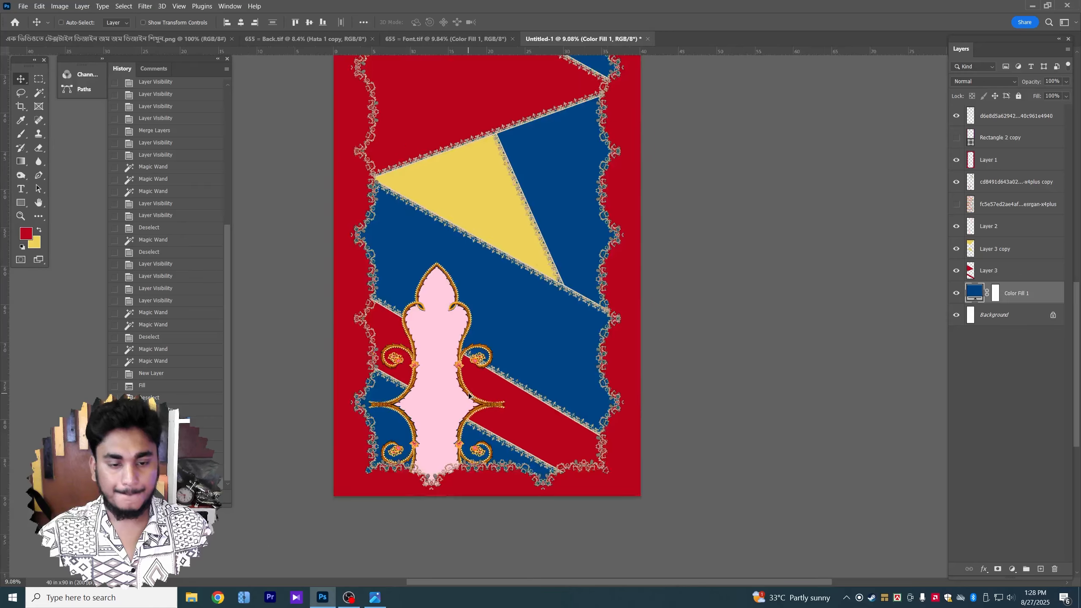
scroll(676, 370, "down", 1)
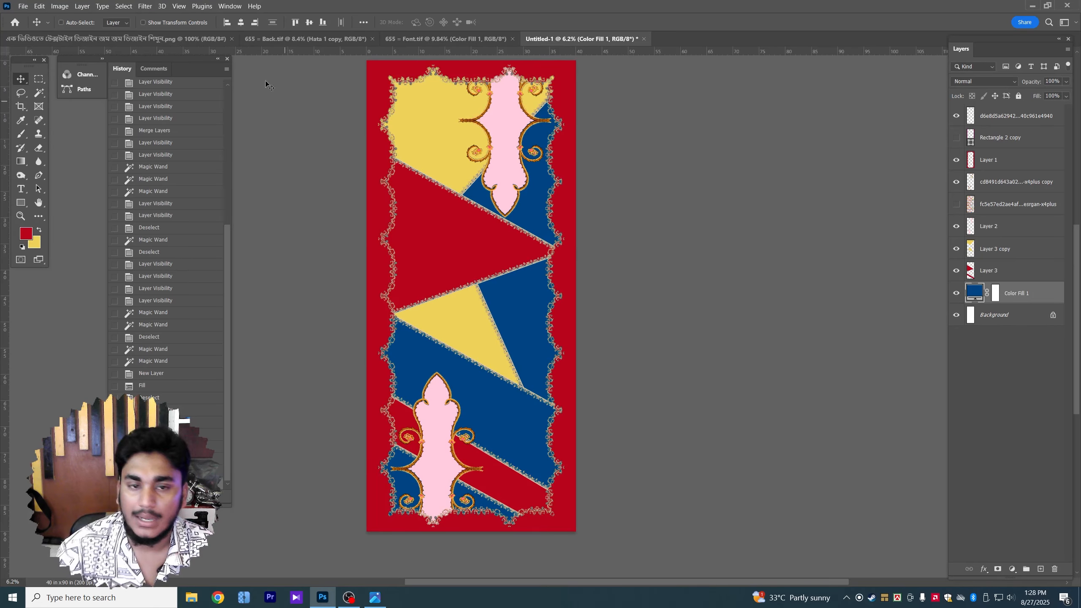
Apply a Color Overlay to the red outer frame on Layer 1, using blue sampled from the fabric's background fill
left_click(392, 84)
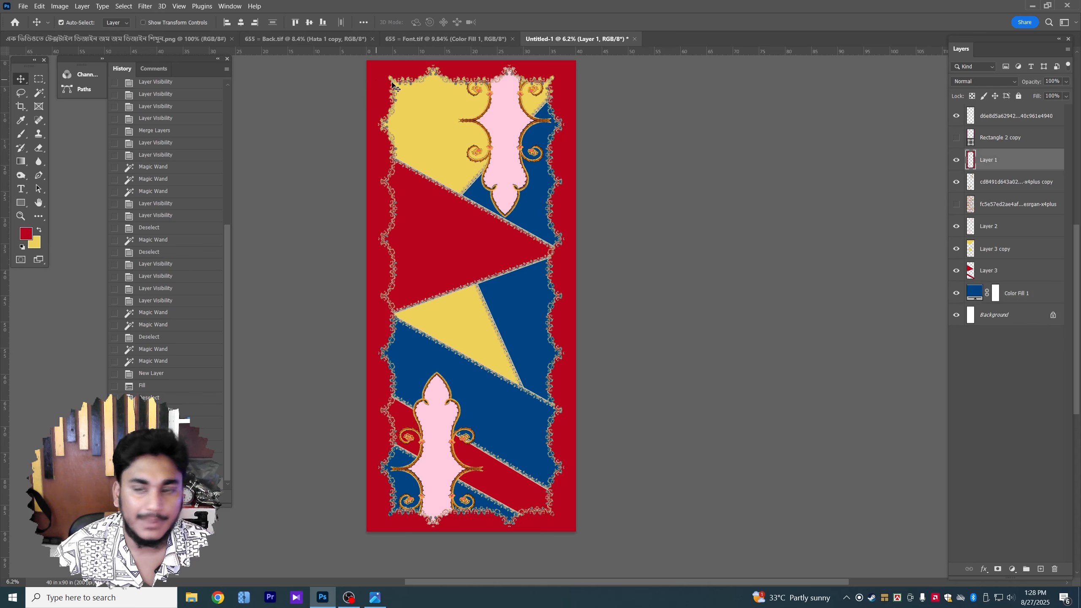
left_click(956, 160)
left_click(956, 160)
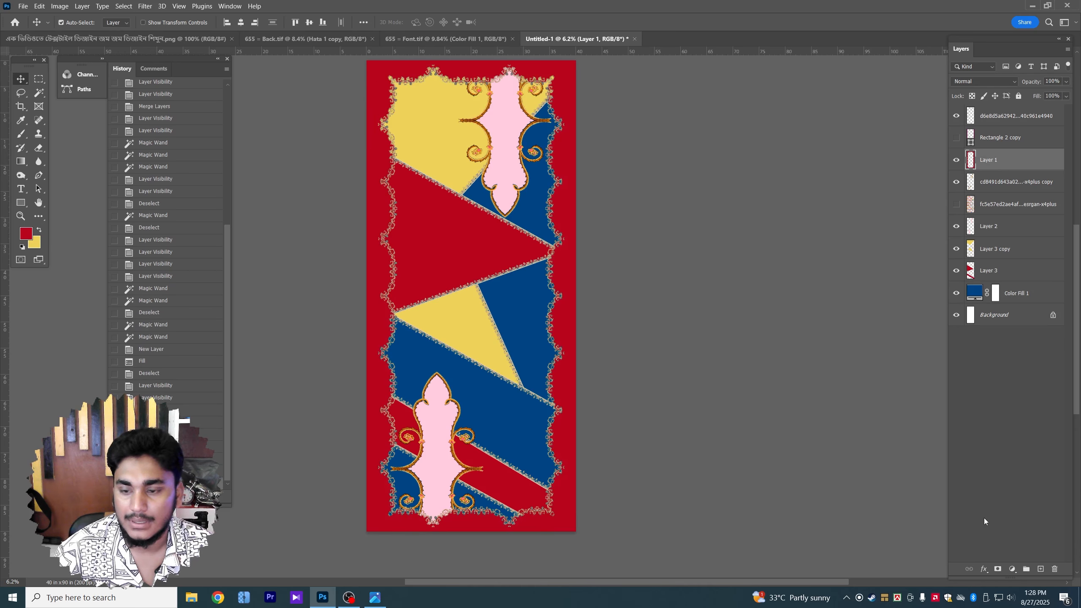
left_click(985, 570)
left_click(1005, 528)
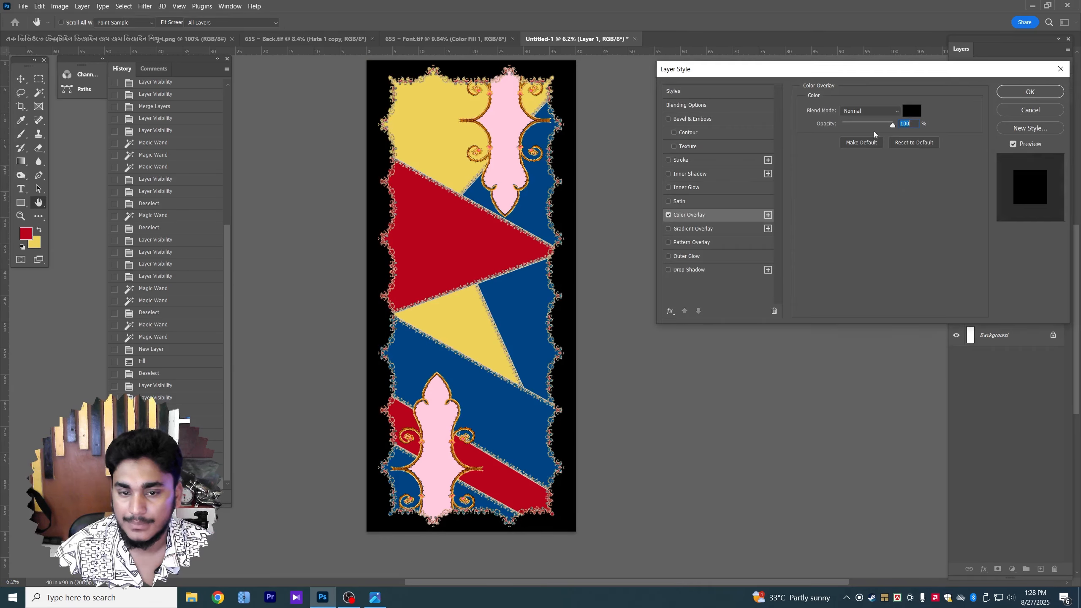
left_click(912, 111)
left_click(535, 296)
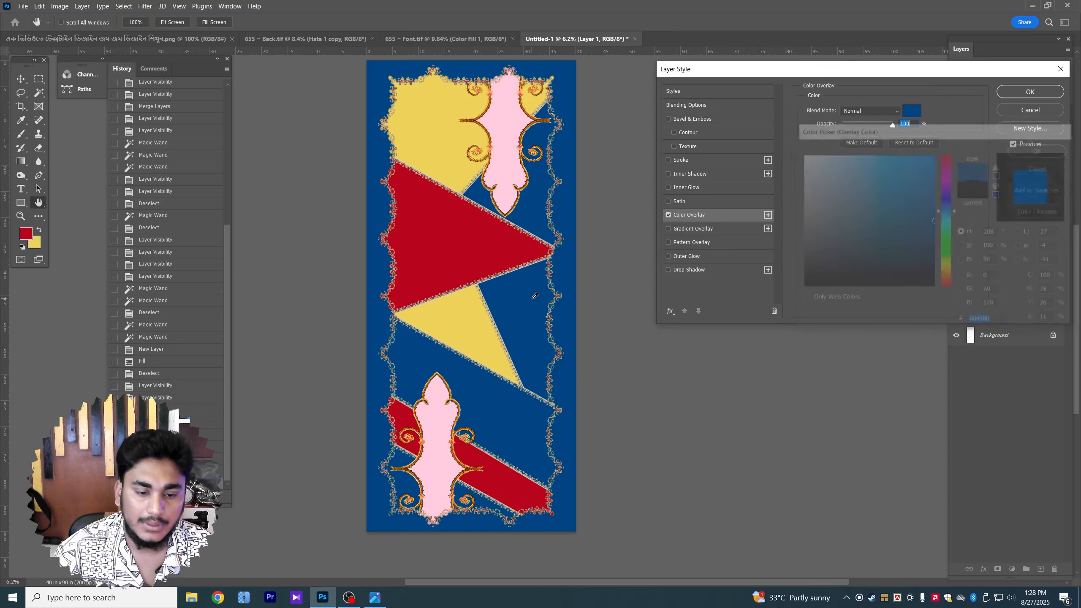
key("Return")
key("Return")
Add a Drop Shadow to the scroll lace border layer and rasterize its layer style
scroll(570, 298, "up", 5)
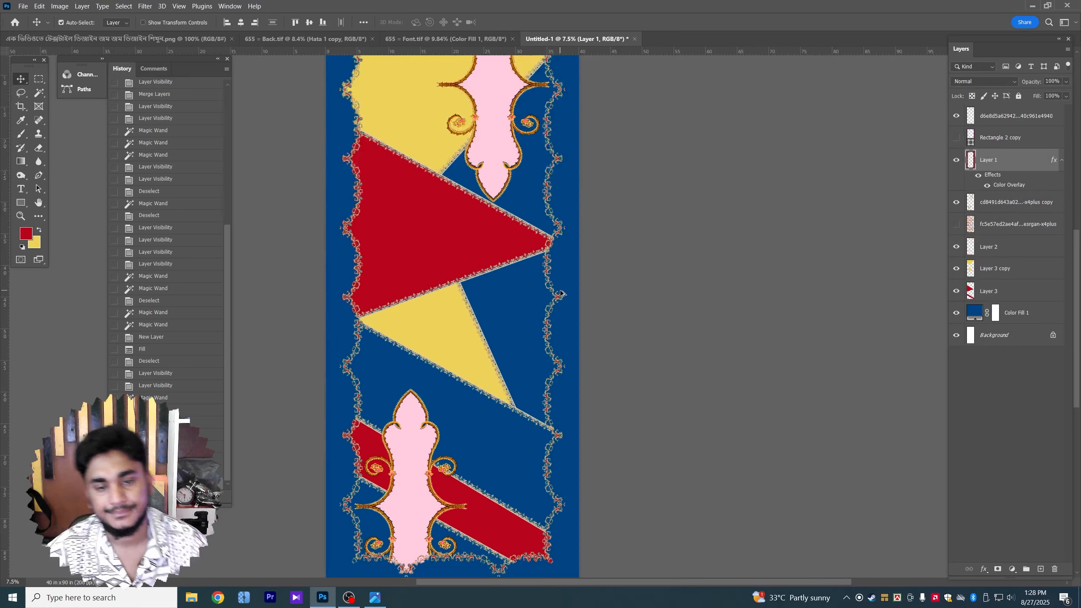
left_click(569, 160)
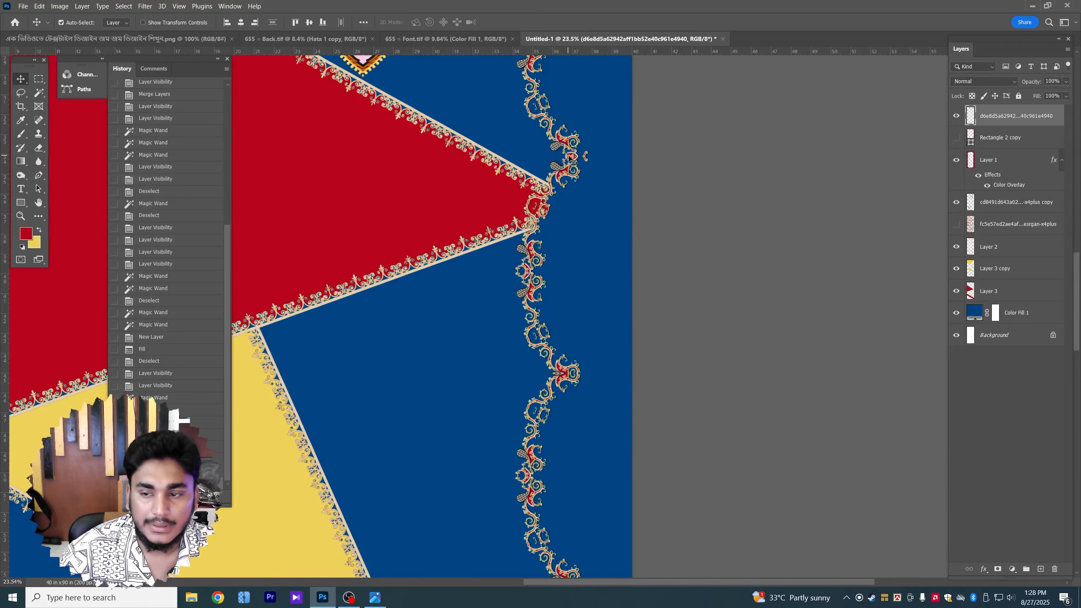
left_click(985, 567)
left_click(996, 561)
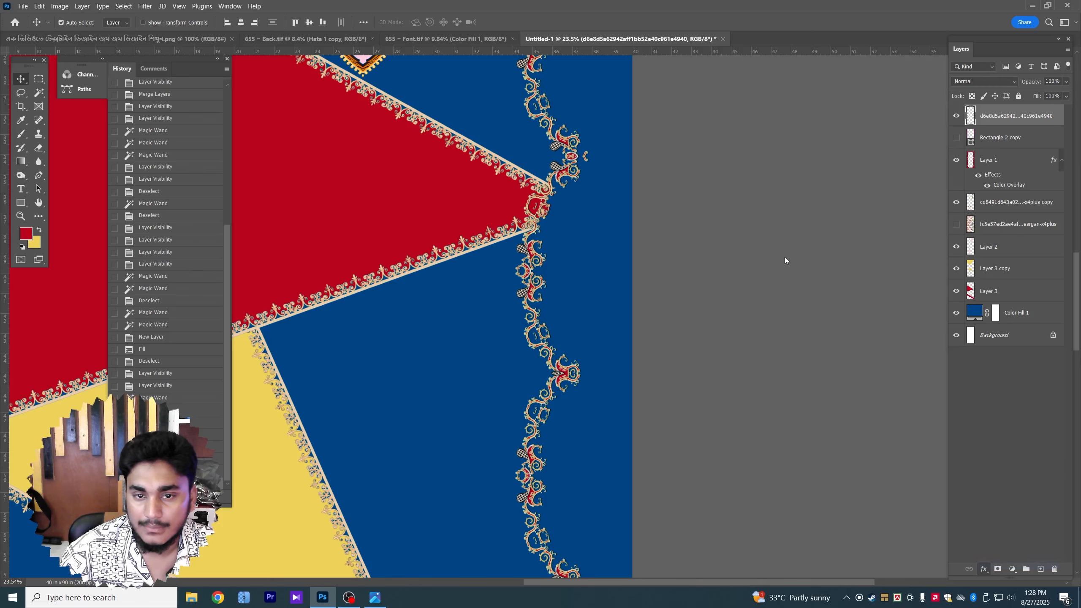
left_click_drag(844, 158, 856, 185)
left_click_drag(884, 124, 887, 123)
key("Return")
key("ctrl+0")
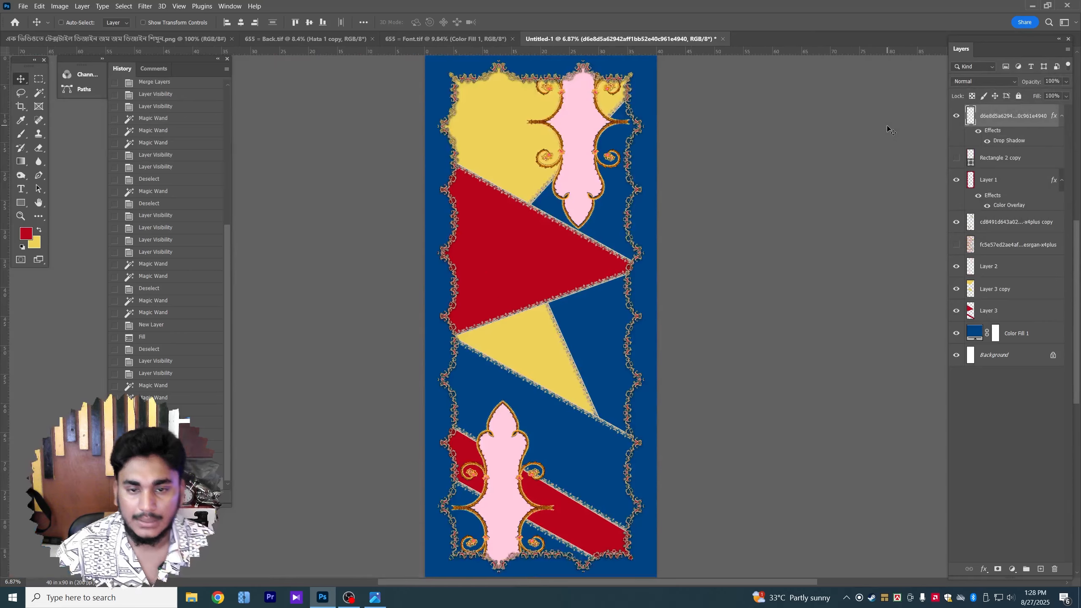
right_click(1013, 118)
left_click(972, 290)
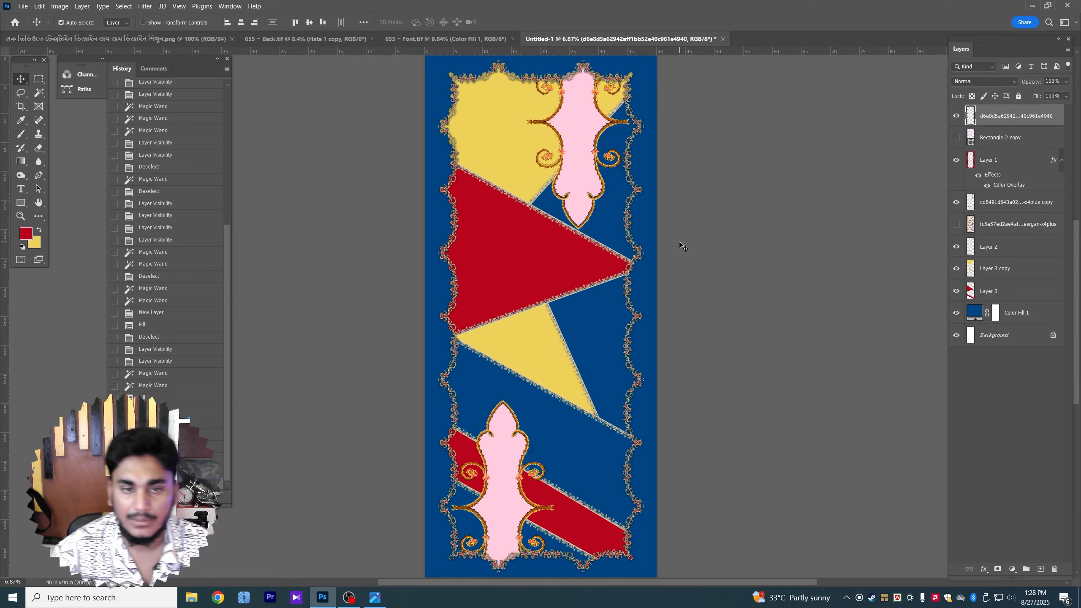
scroll(445, 91, "up", 5)
key("ctrl+0")
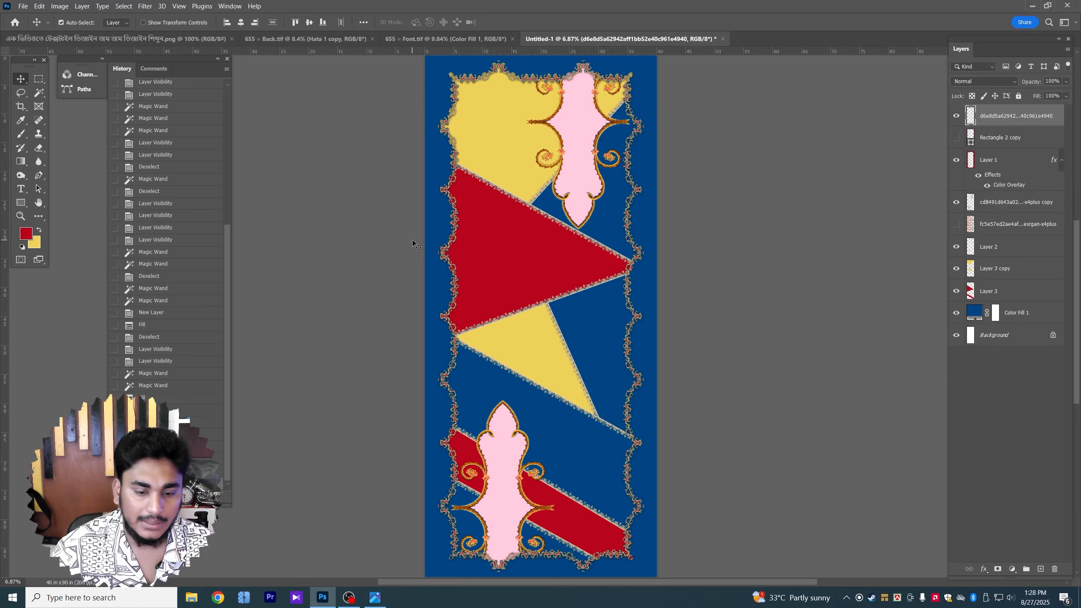
left_click(579, 165)
scroll(570, 154, "up", 3)
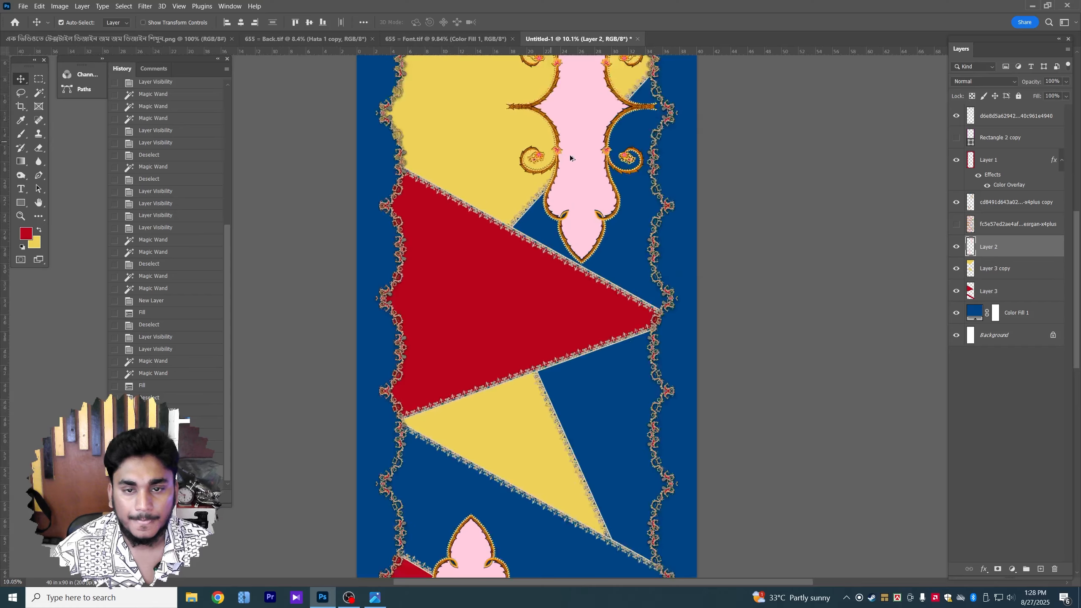
scroll(561, 159, "down", 3)
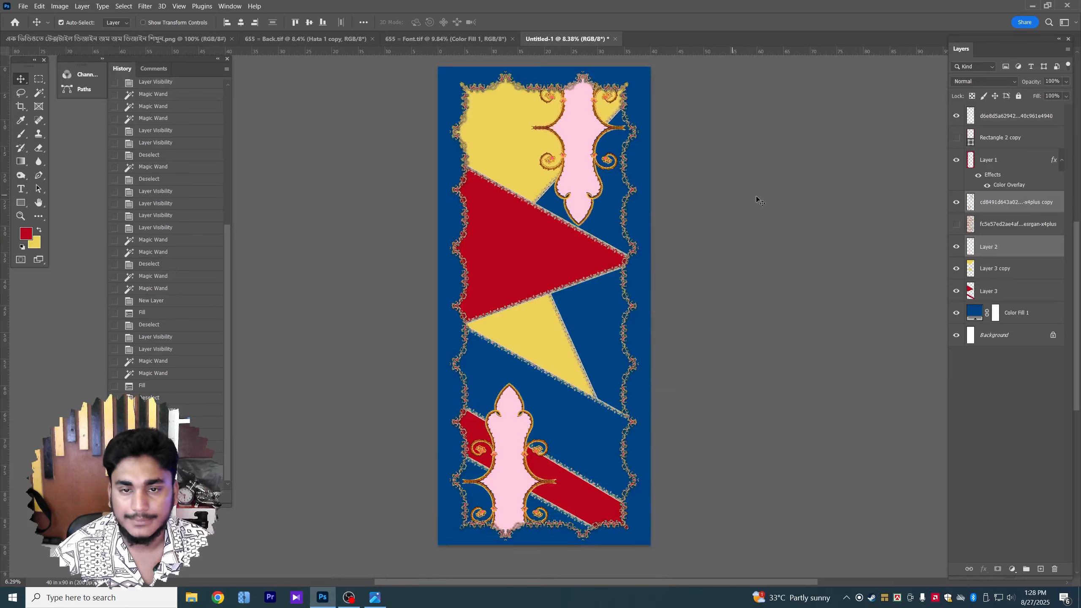
scroll(661, 207, "up", 1)
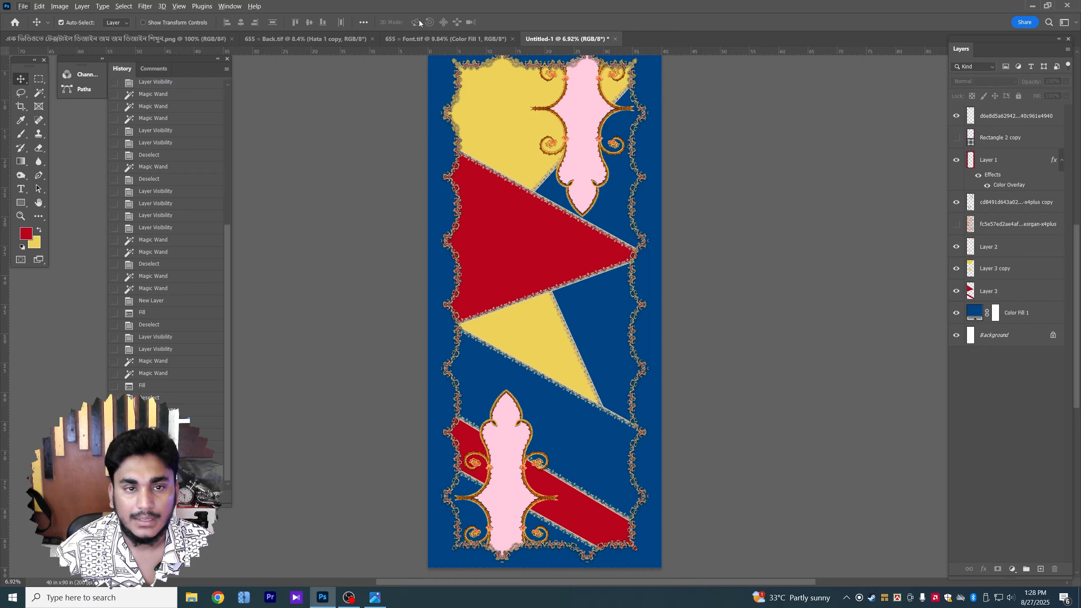
Turn on the floral pattern layer in 655 = Font.tif, return to Untitled-1, and show and select its floral pattern layer
left_click(417, 39)
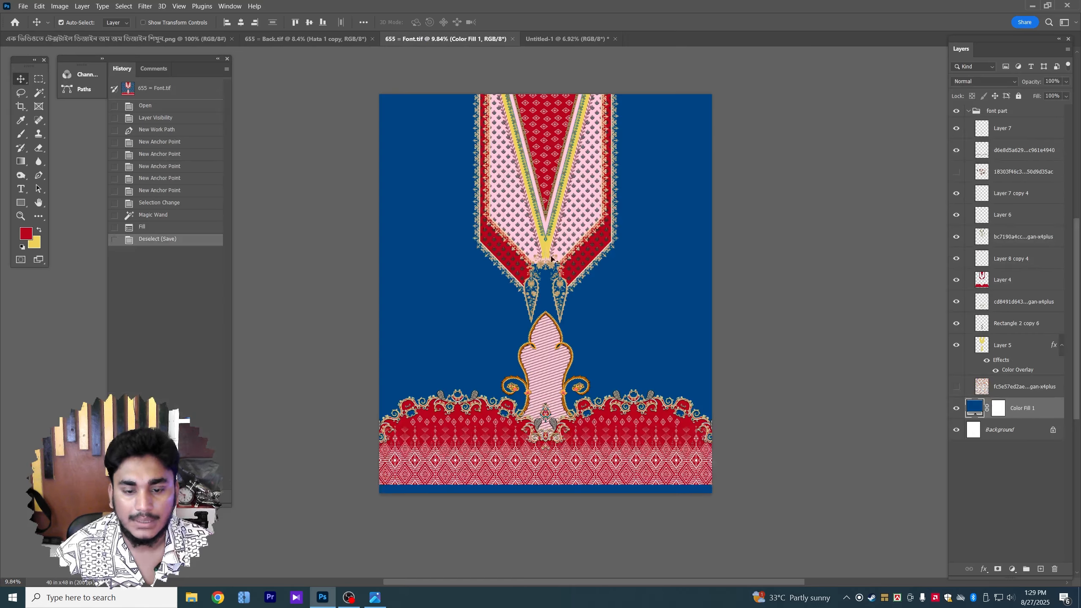
left_click(957, 387)
left_click(559, 40)
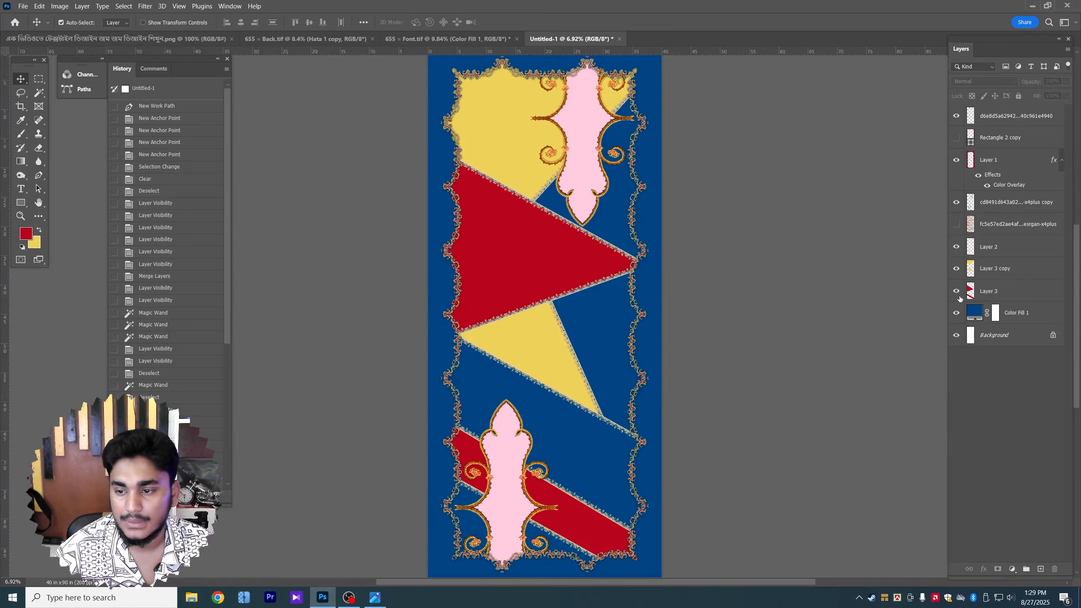
left_click(957, 225)
left_click(998, 226)
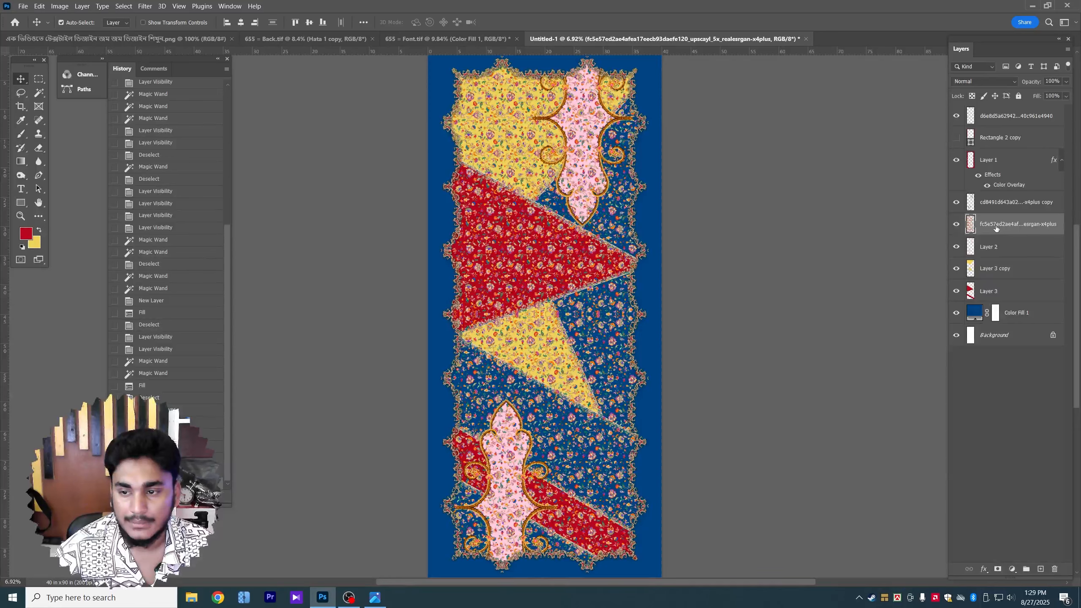
Duplicate the floral pattern layer twice and hide both copies
key("ctrl+j")
key("ctrl+j")
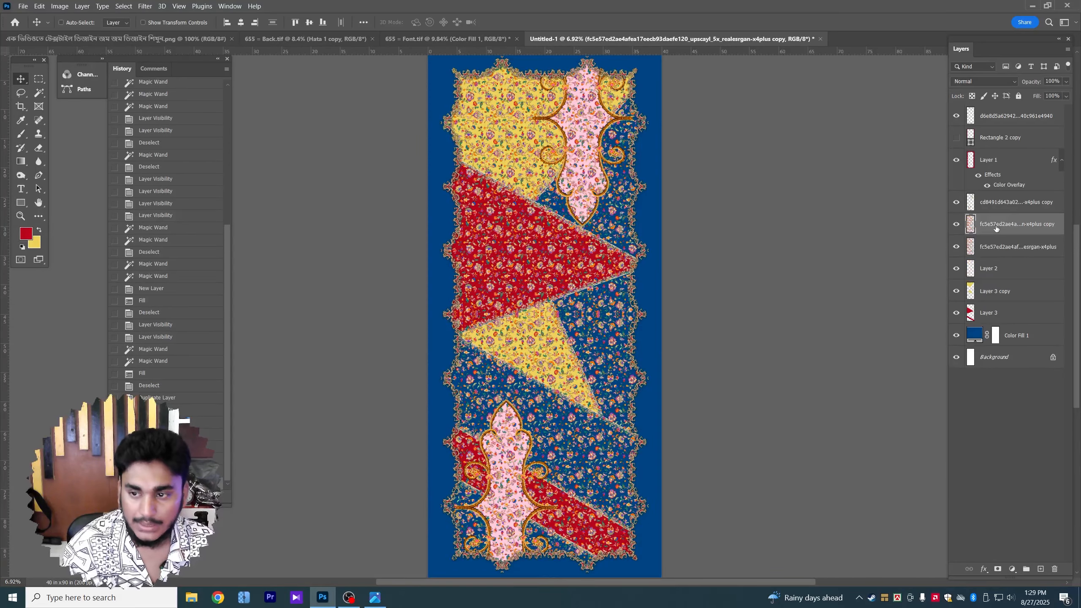
left_click(958, 226)
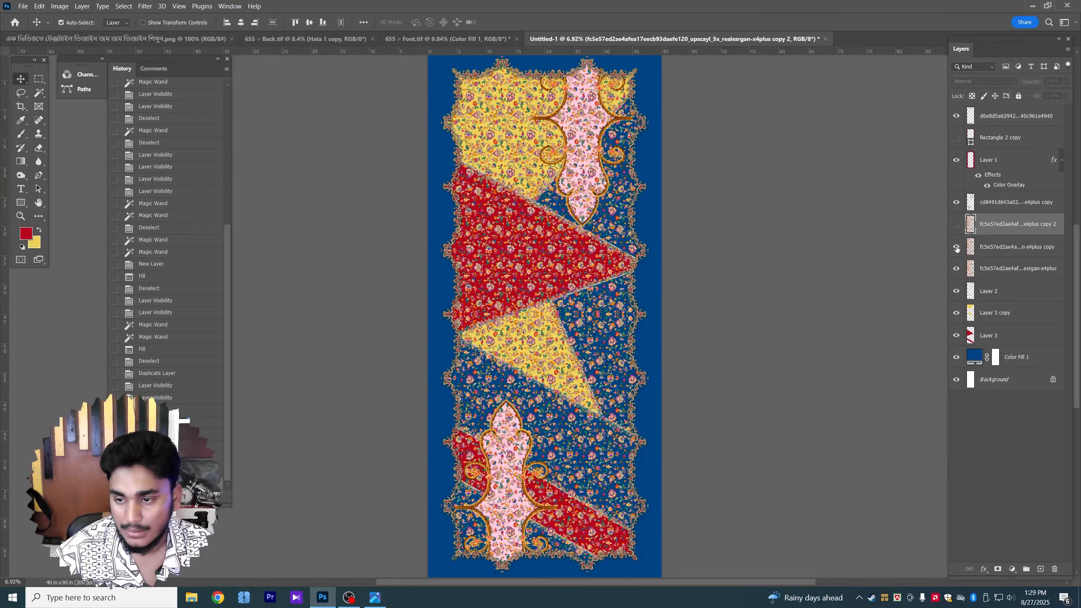
left_click(958, 248)
Limit the original floral layer to the red sections by loading Layer 3 as a selection, inverting it, deleting the pattern and deselecting
left_click(998, 269)
left_click(959, 269)
left_click(957, 269)
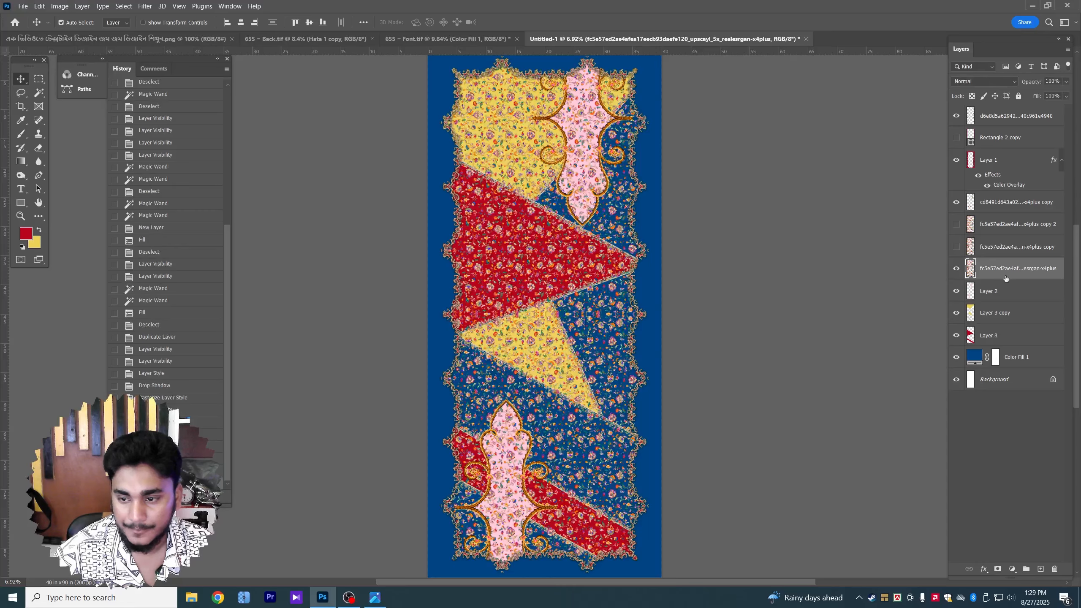
left_click(974, 337, "ctrl")
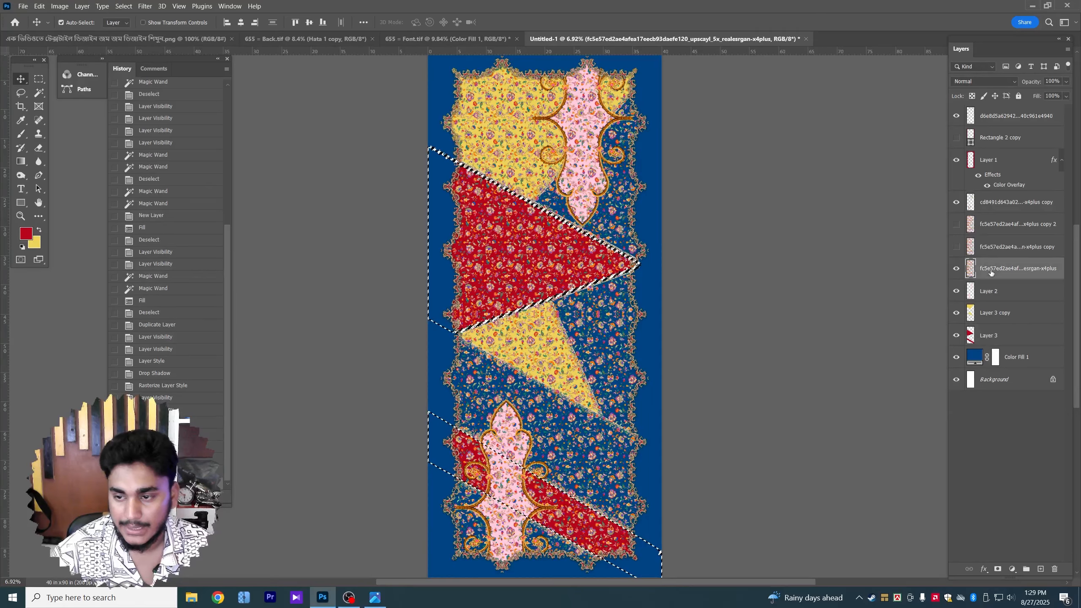
key("w")
right_click(554, 308)
left_click(571, 443)
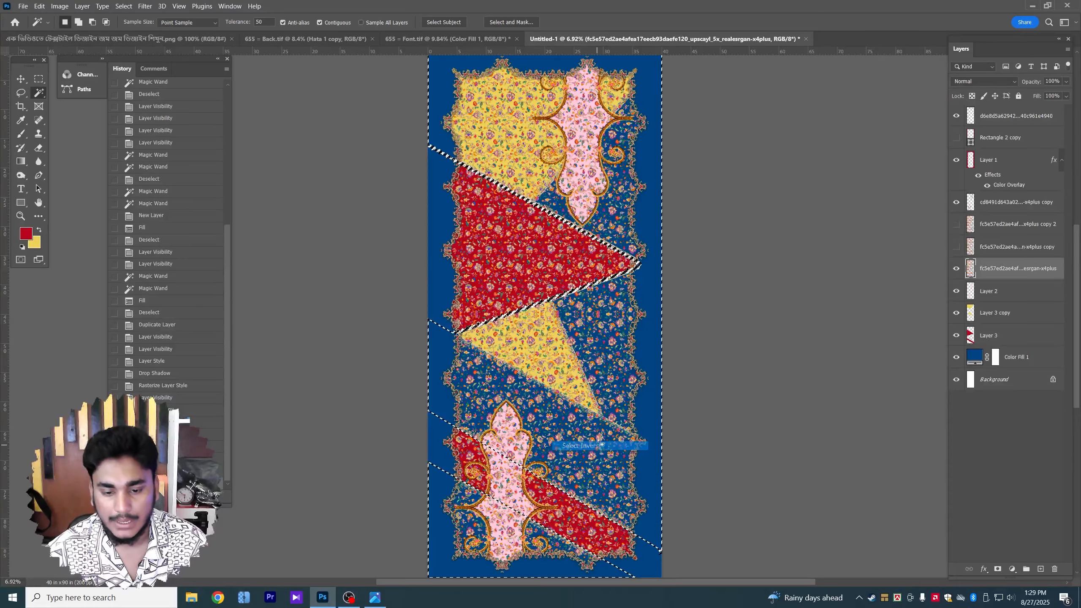
key("Delete")
key("ctrl+d")
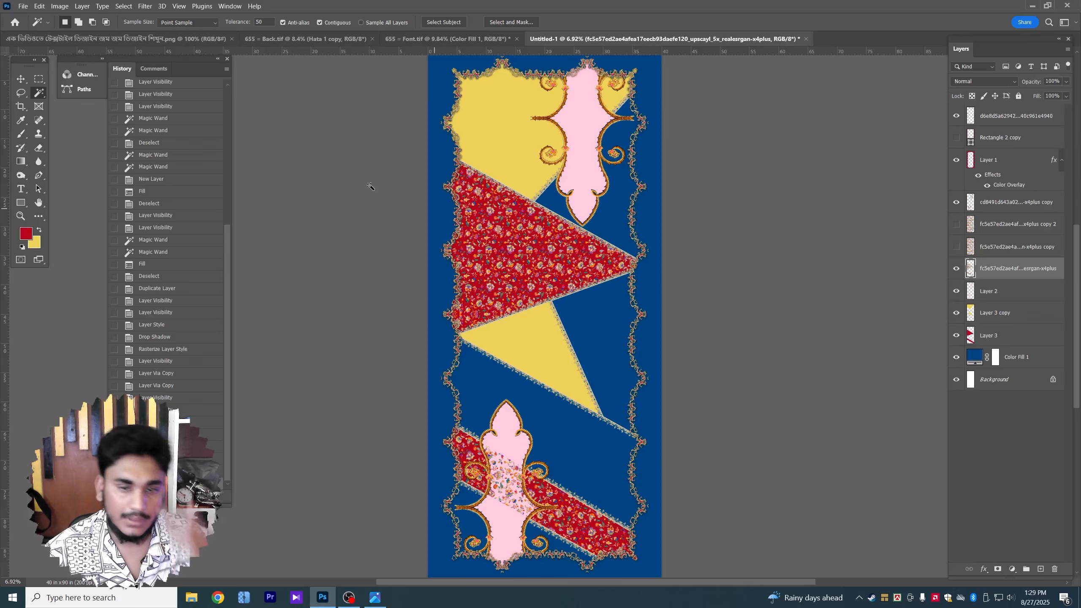
left_click(20, 79)
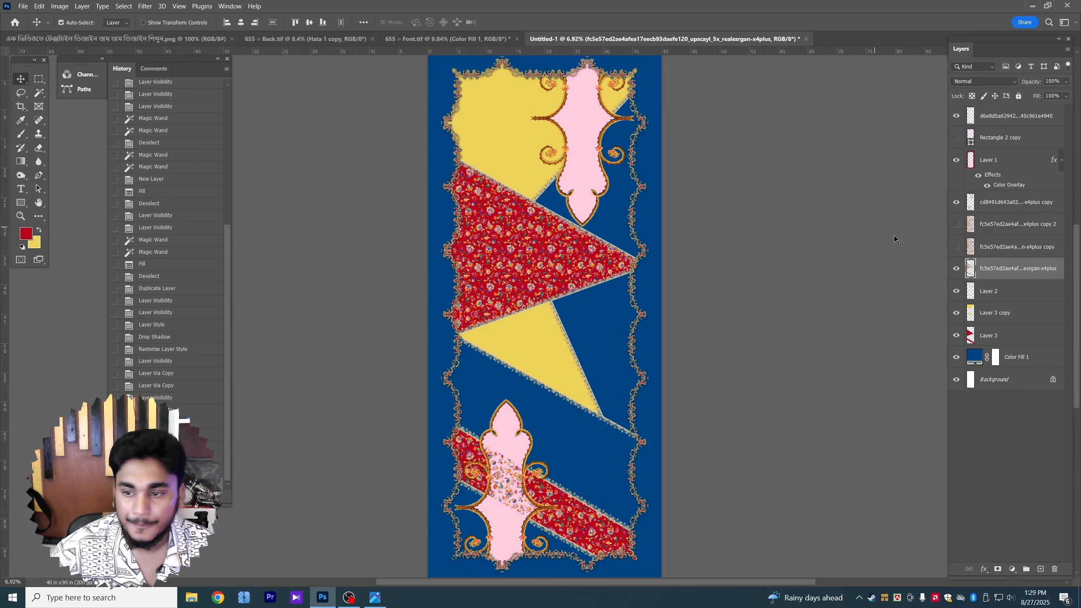
Show the first floral copy and set its blend mode to Luminosity
left_click(956, 247)
left_click(971, 247)
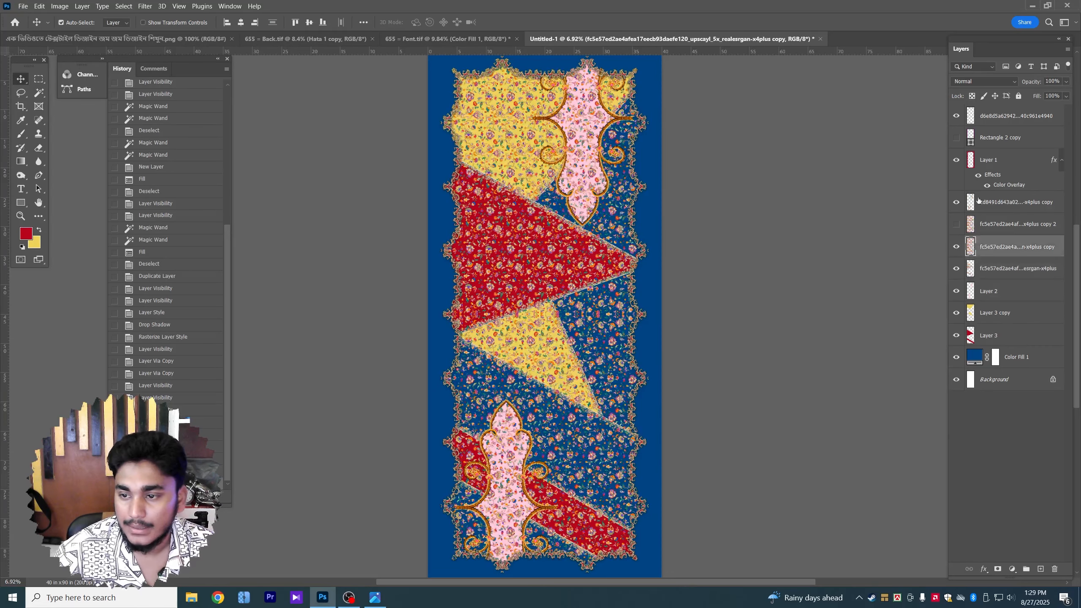
left_click(981, 82)
left_click(967, 339)
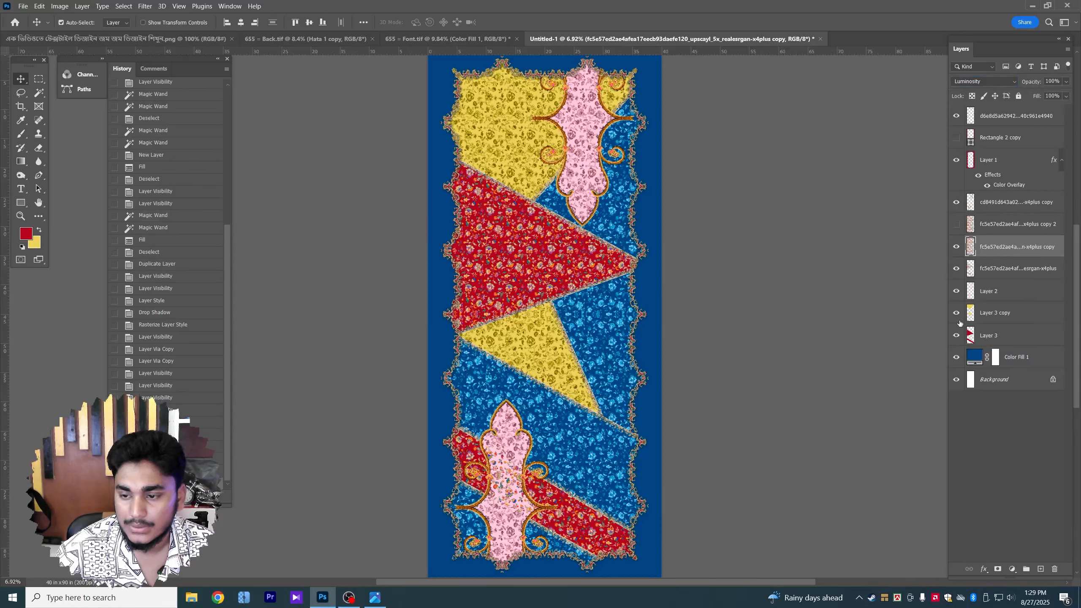
Limit the first floral copy to the Layer 3 copy shapes by loading them as a selection, inverting it, deleting the pattern and deselecting
left_click(970, 315, "ctrl")
key("w")
right_click(592, 213)
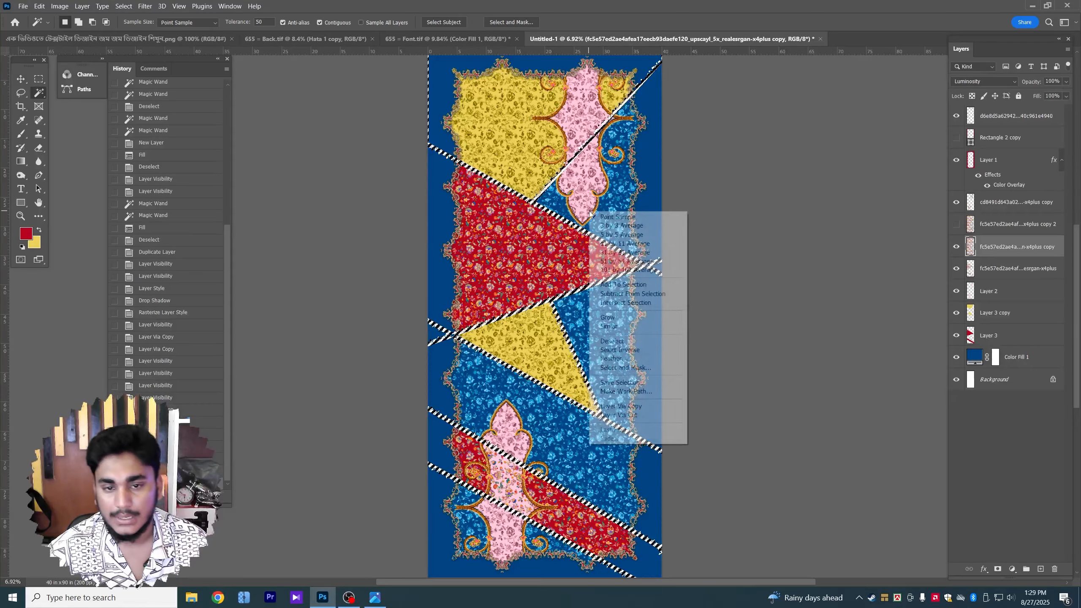
left_click(620, 349)
key("Delete")
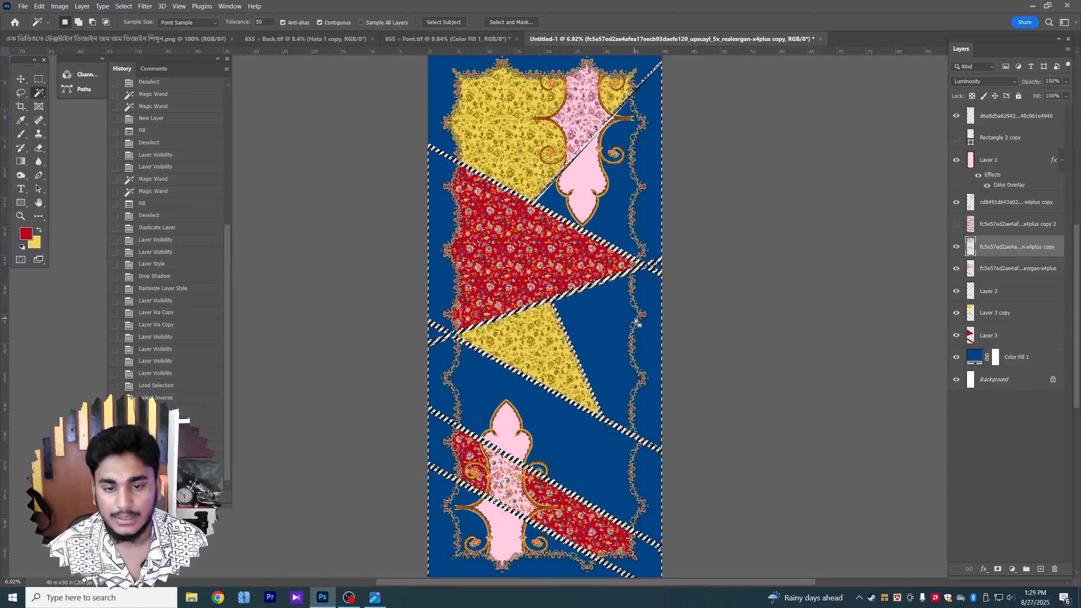
key("ctrl+d")
left_click(20, 80)
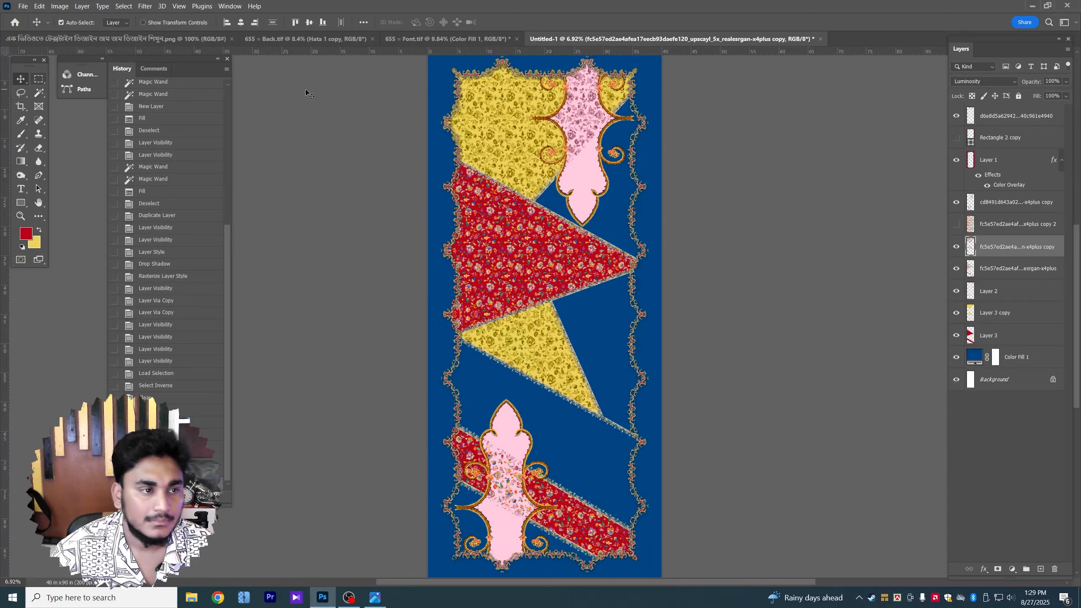
scroll(507, 179, "up", 6)
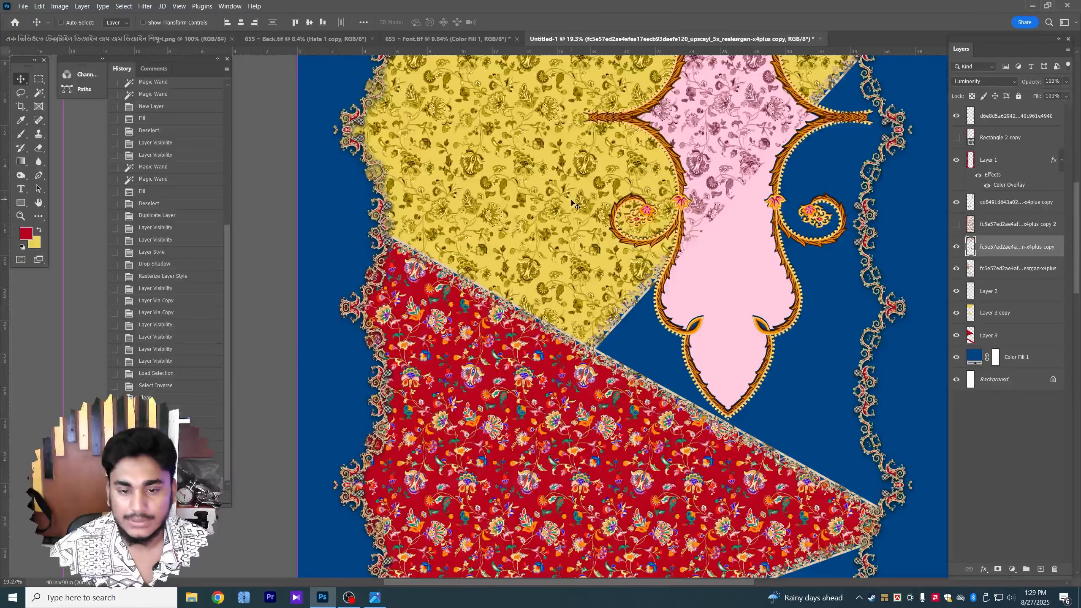
Undo the area limits and blend change on the floral layers, back to the full-coverage pattern
scroll(530, 175, "down", 6)
key("ctrl+shift+d")
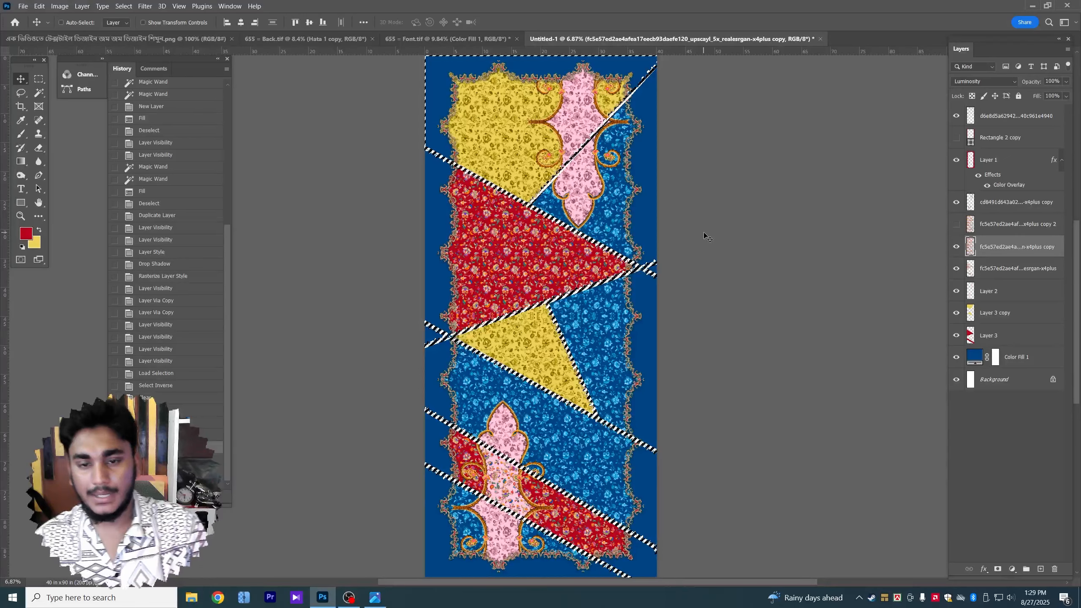
key("ctrl+comma")
key("ctrl+d")
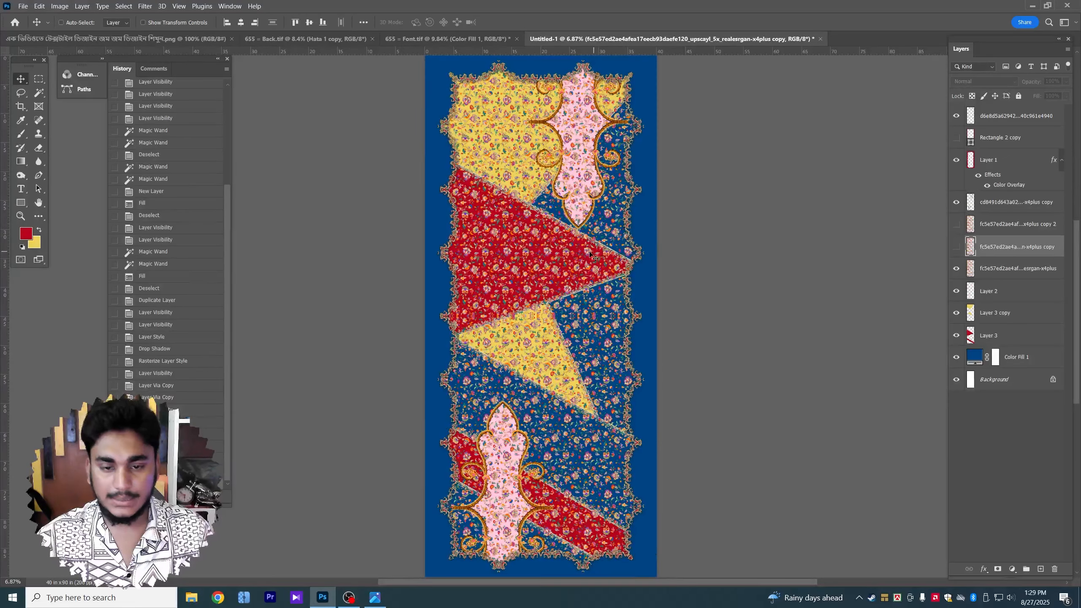
key("z")
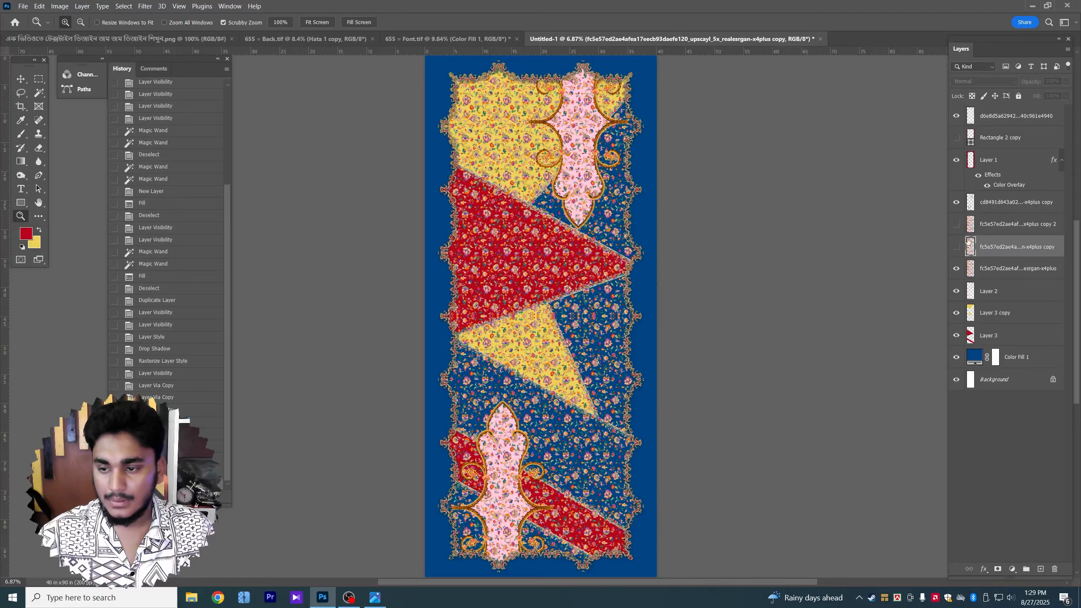
Delete the two floral copies and duplicate the original floral pattern layer twice
key("Delete")
key("Delete")
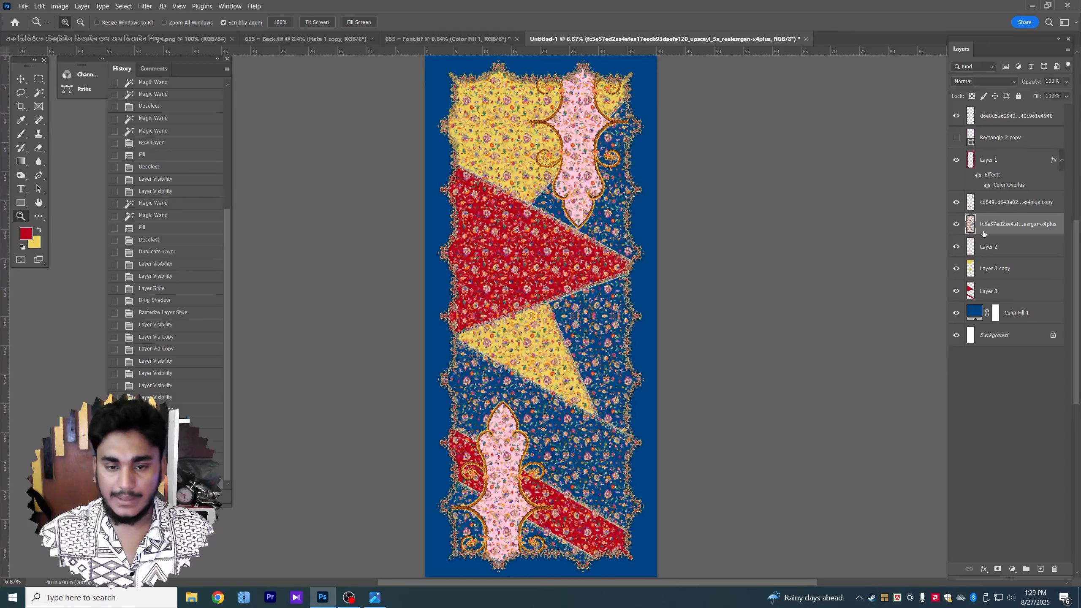
key("ctrl+z")
key("ctrl+z")
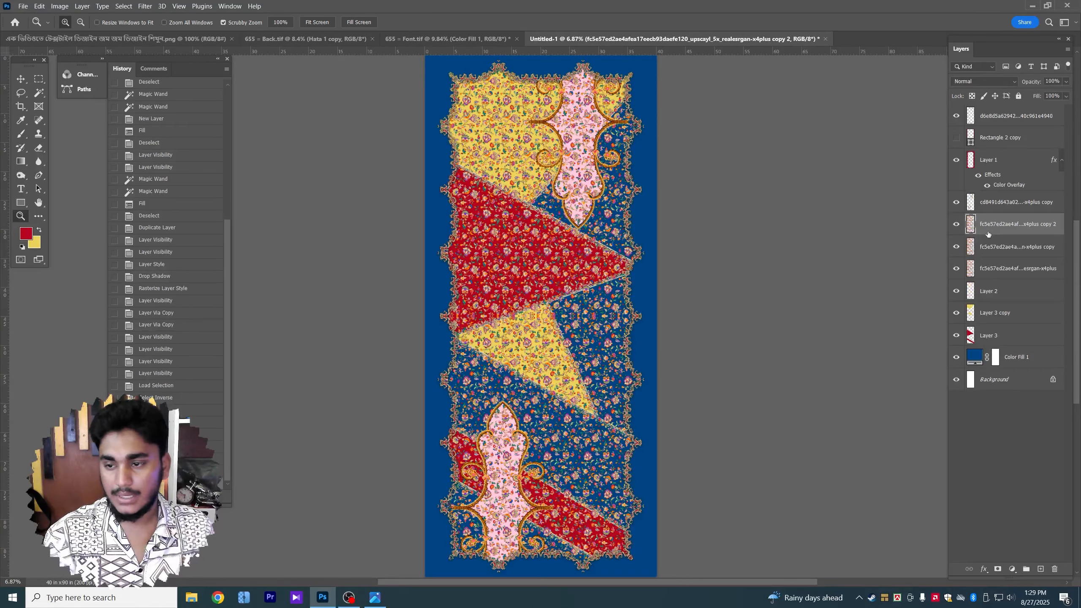
scroll(628, 308, "up", 1)
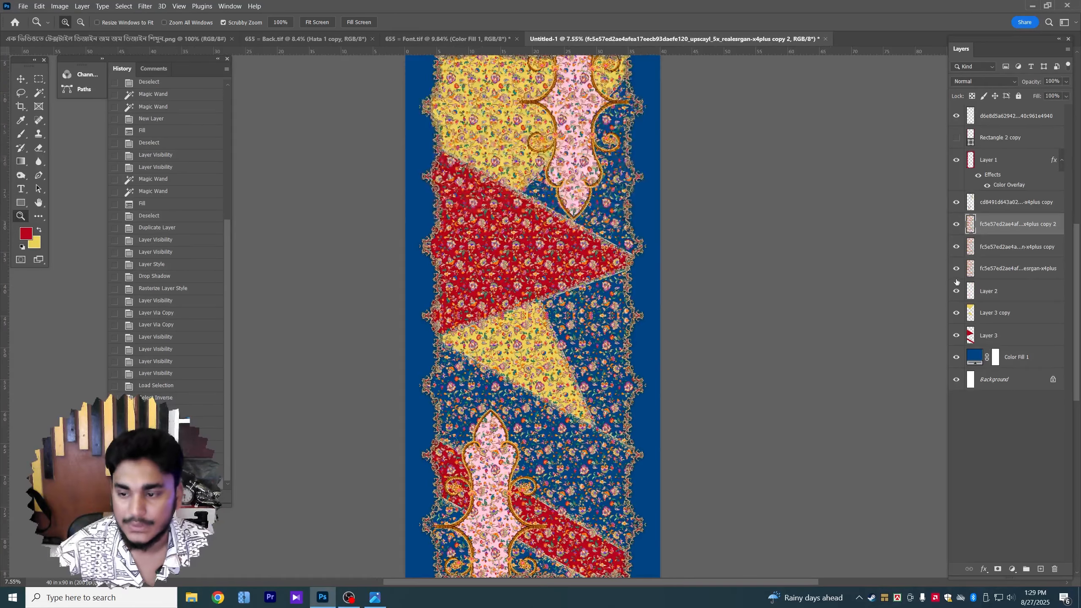
Hide both new floral pattern copies
left_click(1001, 263)
left_click(1000, 245)
left_click(998, 230)
left_click(956, 227)
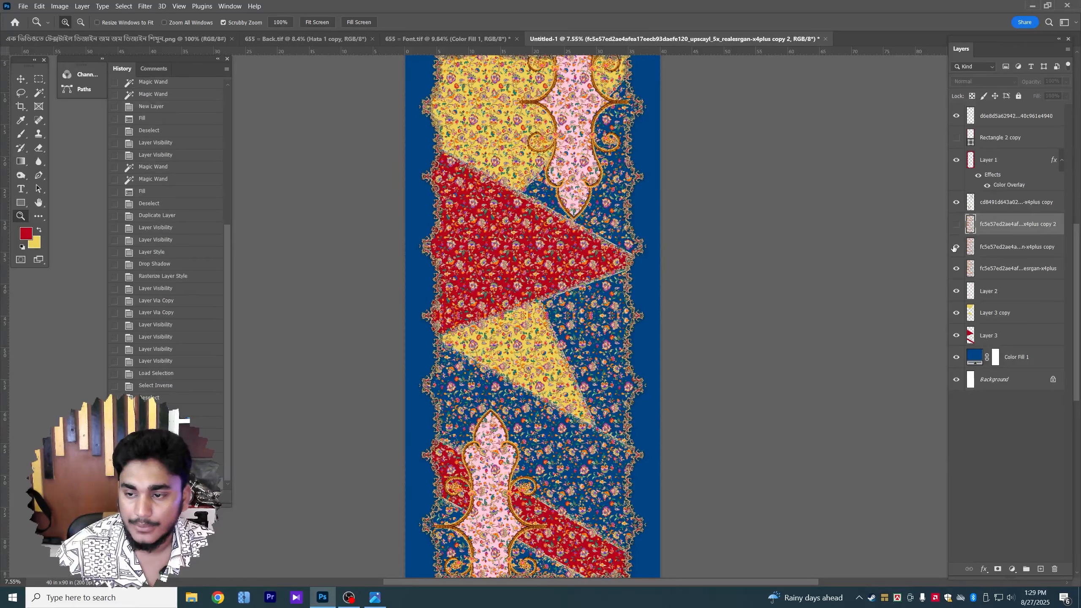
left_click(956, 249)
Limit the original floral layer to the red sections by loading Layer 3 as a selection, inverting it, deleting the pattern and deselecting
left_click(1000, 270)
left_click(957, 272)
left_click(957, 271)
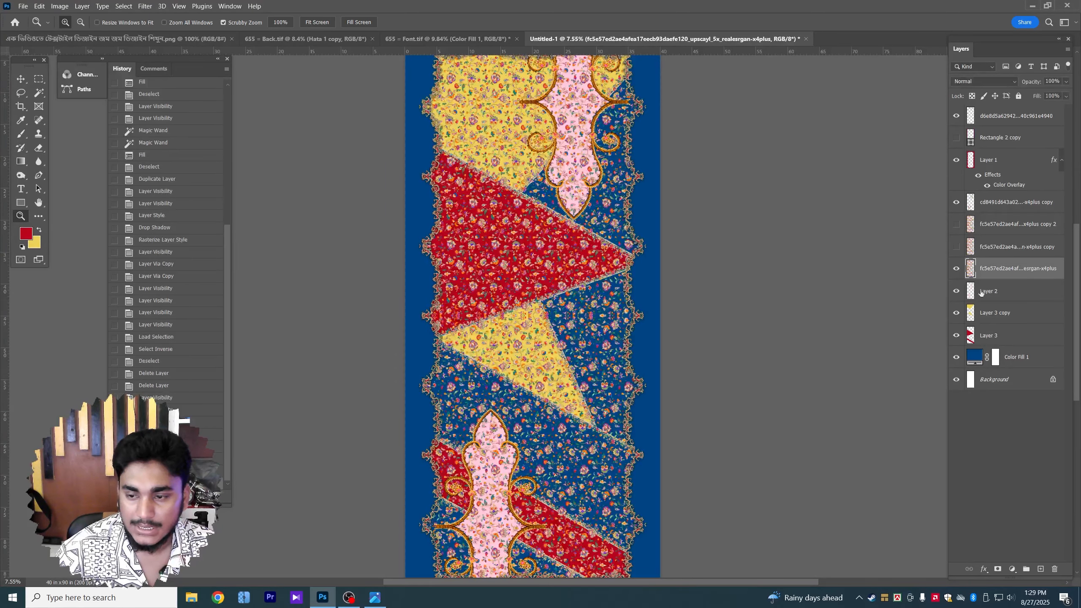
left_click(953, 338)
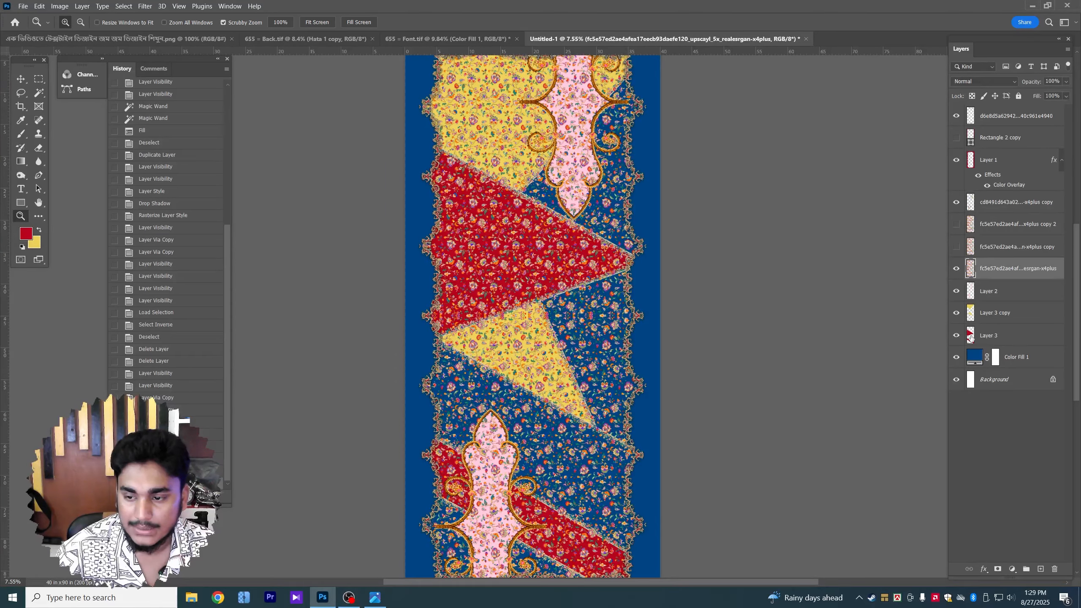
left_click(970, 337, "ctrl")
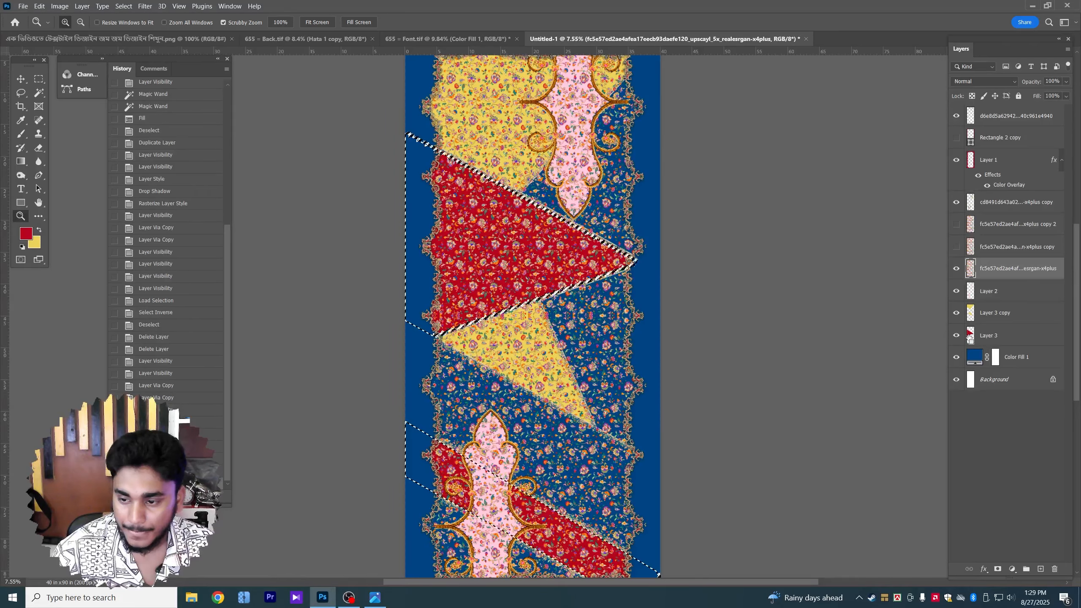
left_click_drag(602, 327, 599, 315)
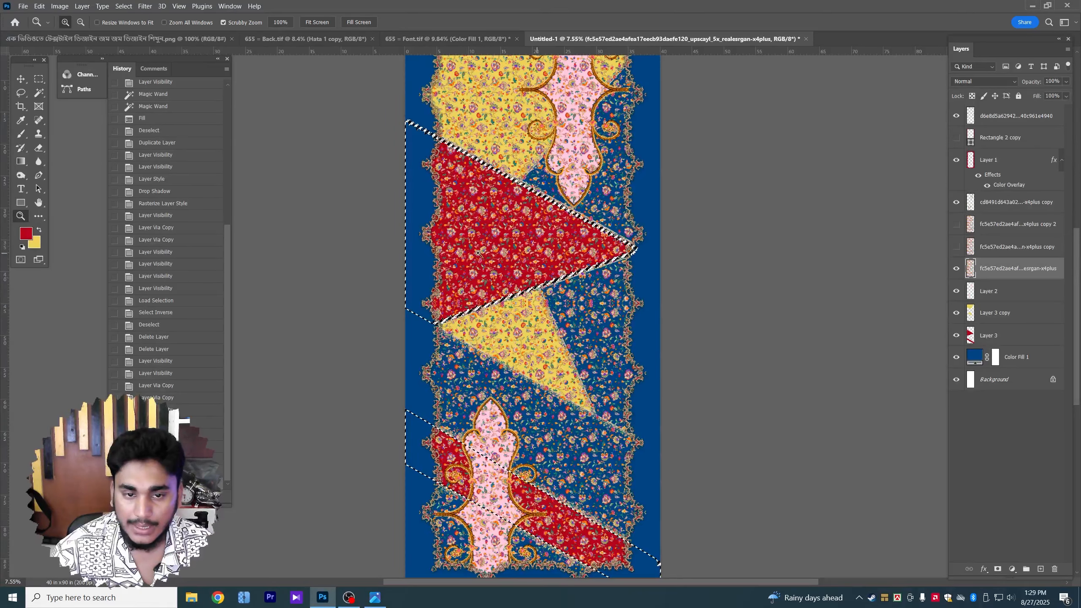
key("w")
right_click(581, 248)
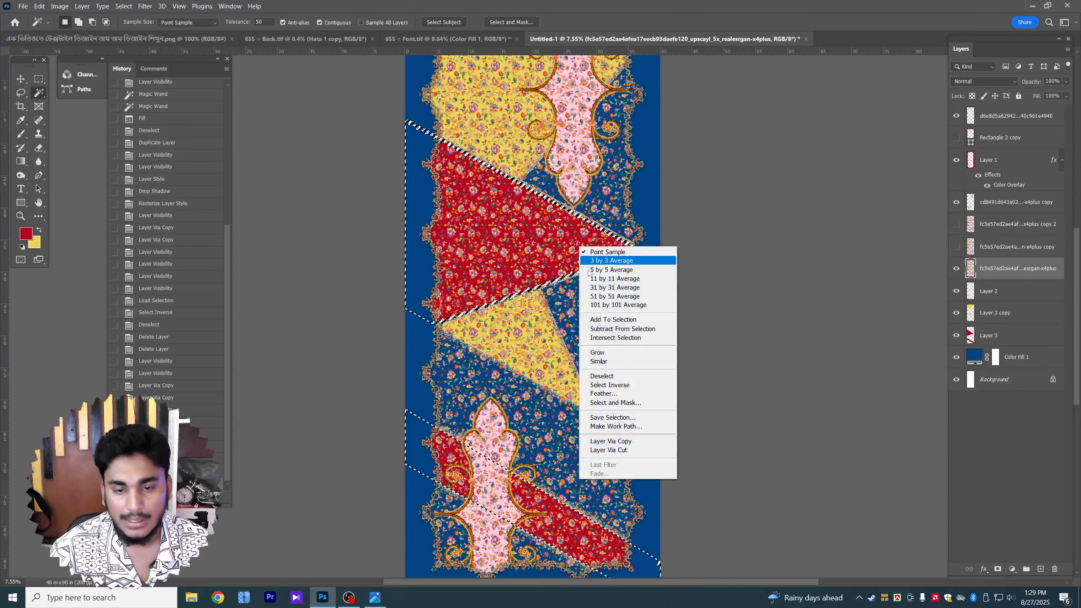
left_click(610, 385)
left_click(956, 270)
left_click(956, 270)
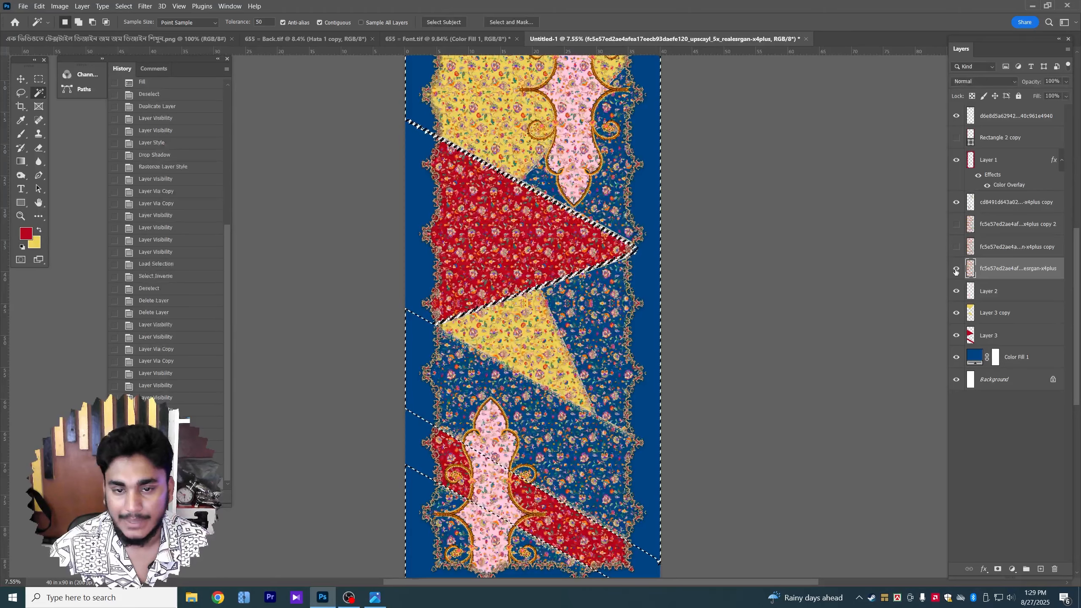
key("Delete")
key("ctrl+d")
scroll(554, 258, "down", 1)
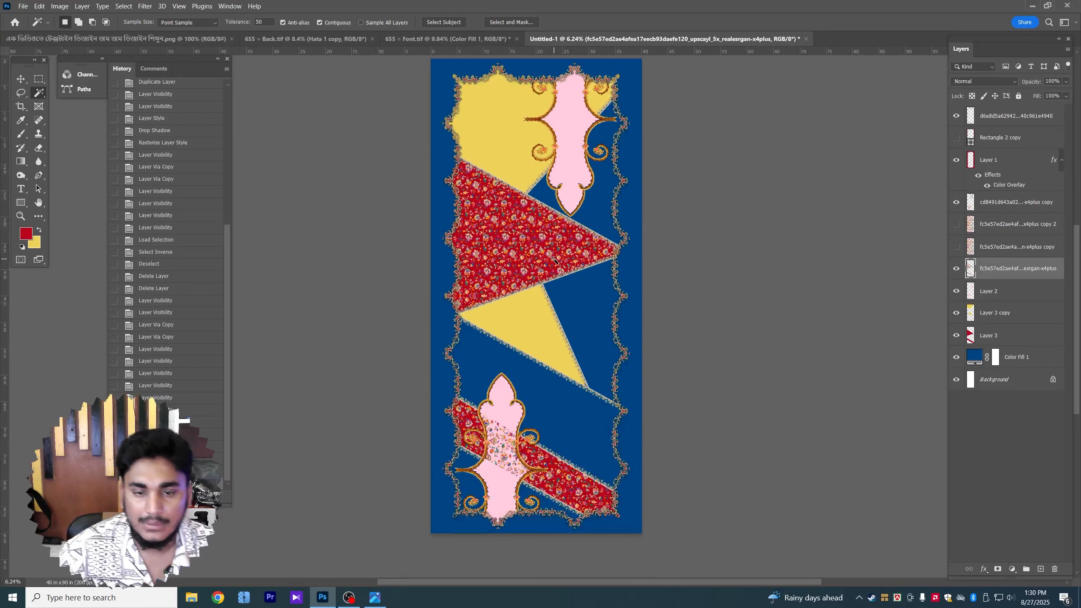
Show the first floral copy and set its blend mode to Luminosity
scroll(554, 259, "up", 2)
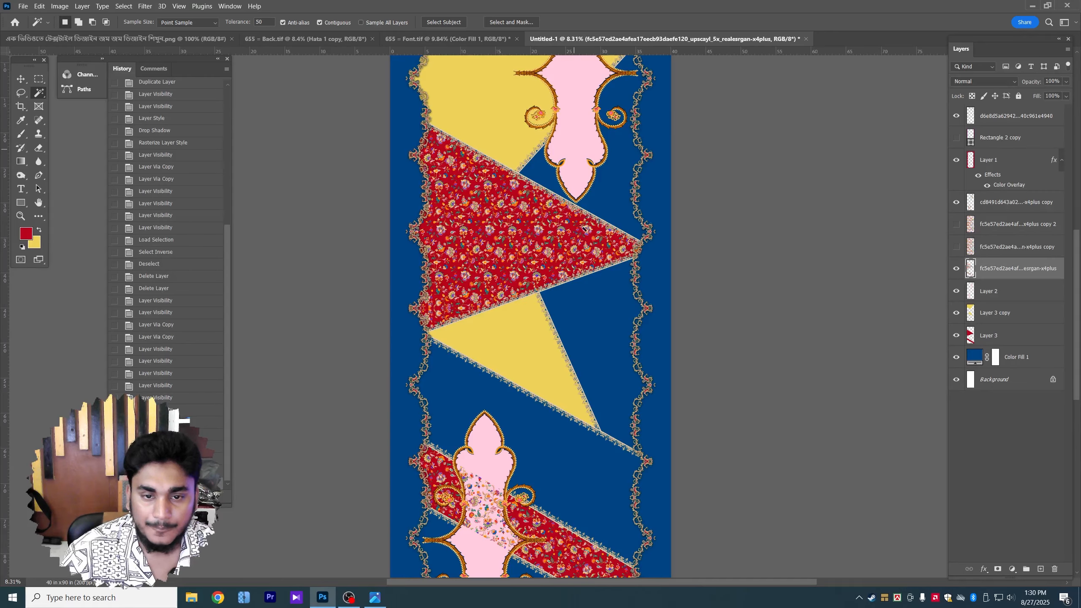
scroll(544, 261, "up", 2)
scroll(528, 260, "down", 3)
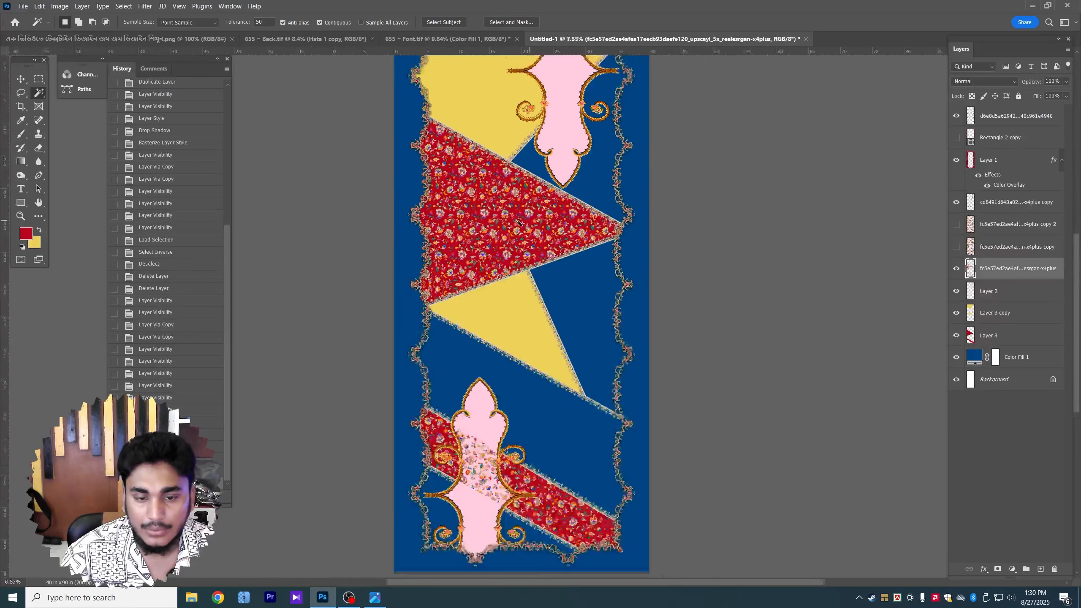
scroll(514, 242, "up", 1)
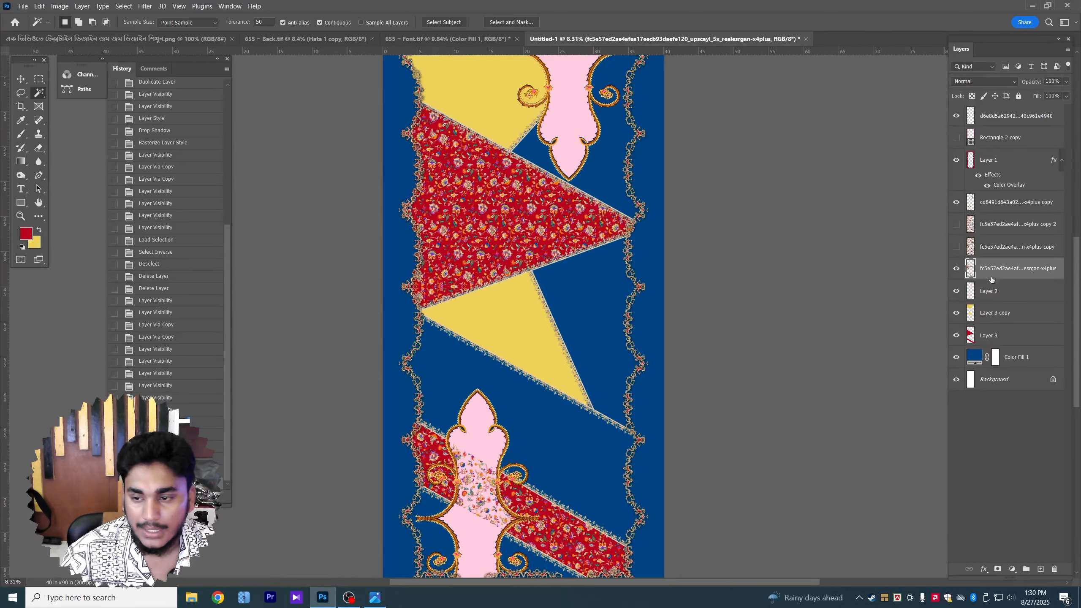
left_click(957, 247)
left_click(975, 246)
left_click(977, 85)
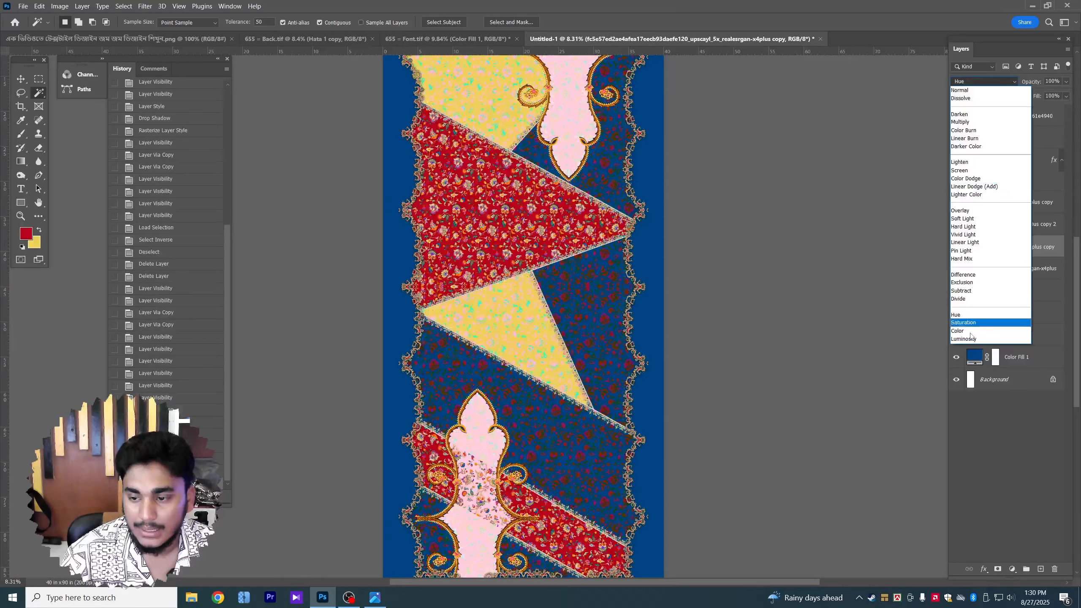
left_click(969, 339)
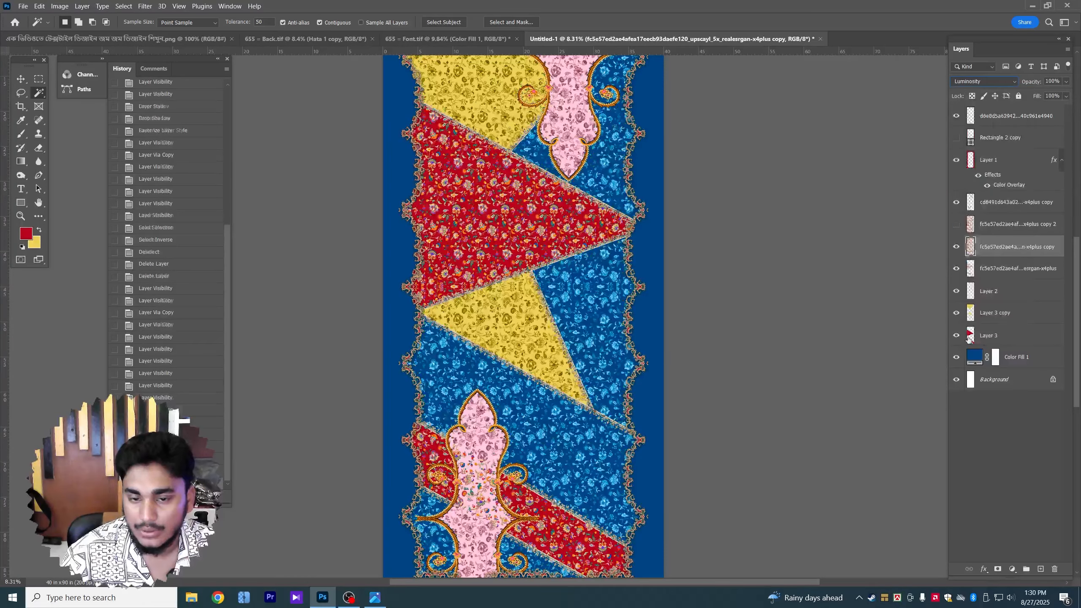
Limit the first floral copy to the yellow Layer 3 copy shapes by loading them as a selection, inverting it, deleting the pattern and deselecting
left_click(956, 314)
left_click(957, 314)
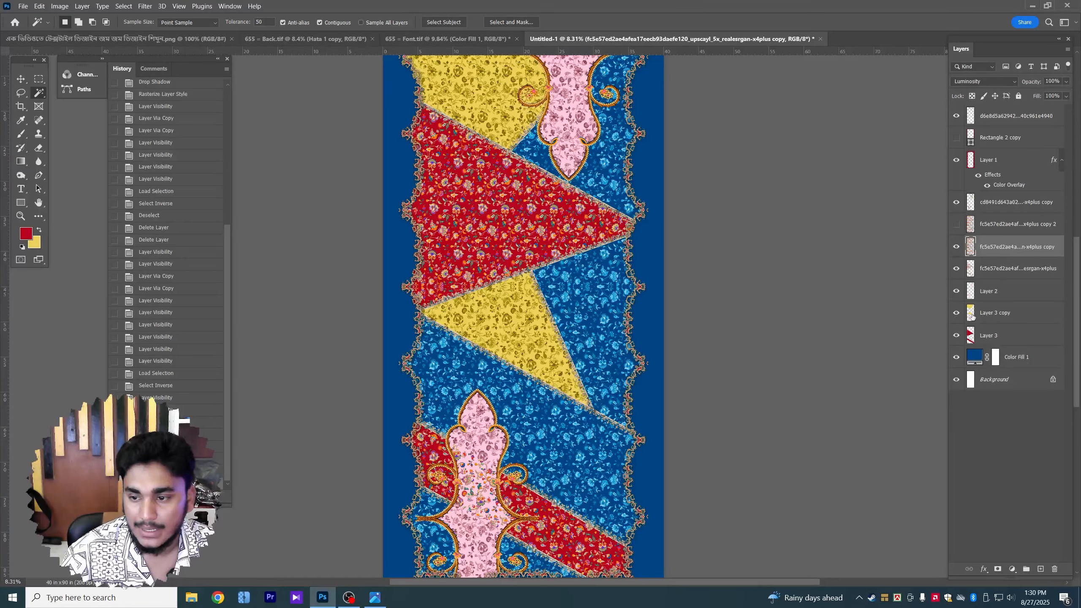
left_click(970, 315)
left_click(970, 315, "ctrl")
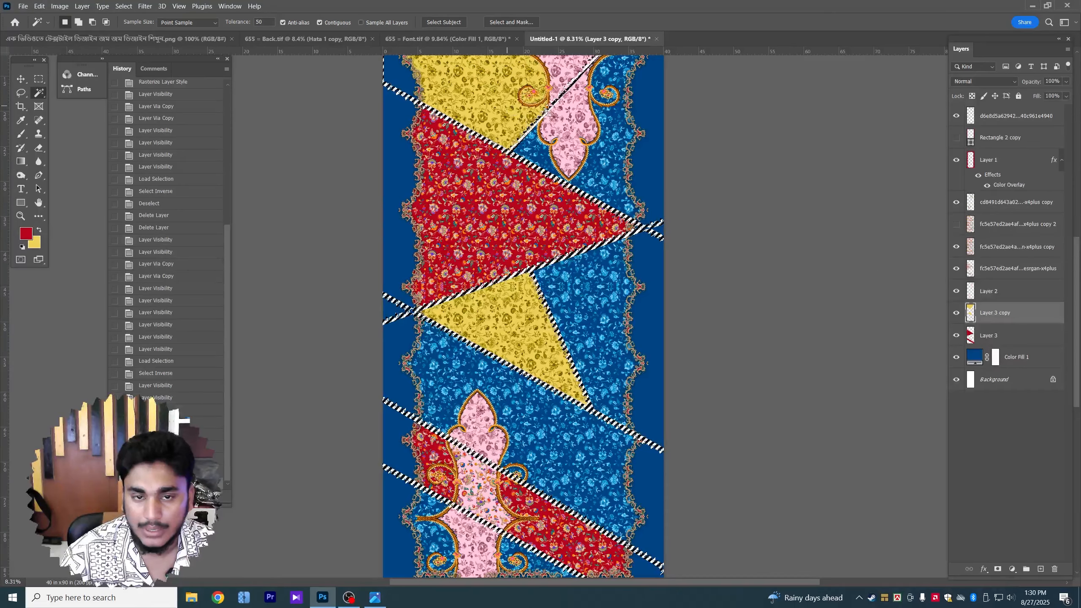
left_click_drag(545, 163, 545, 207)
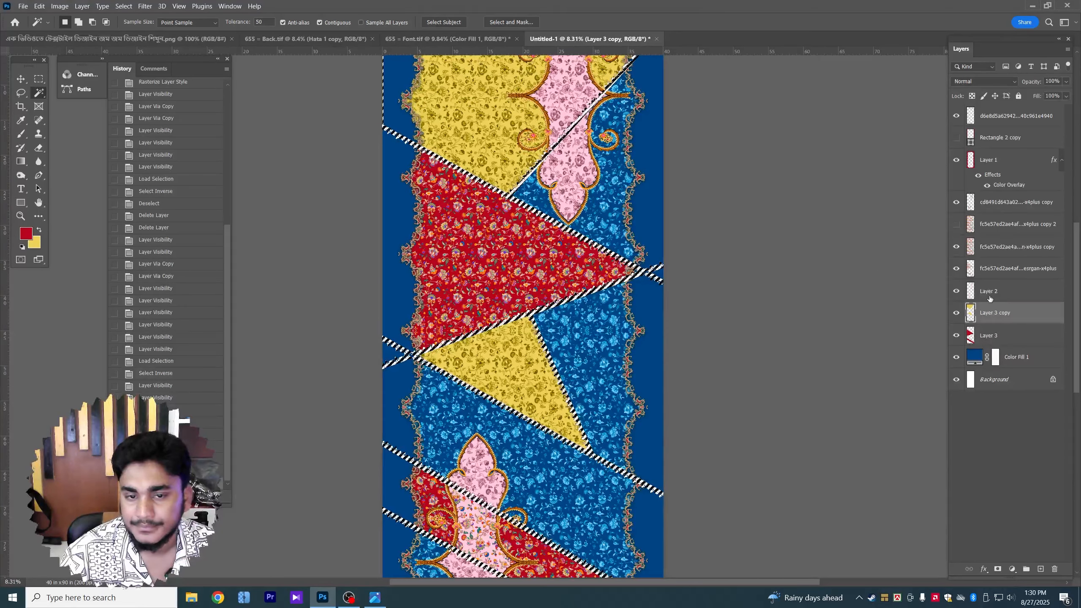
left_click(987, 258)
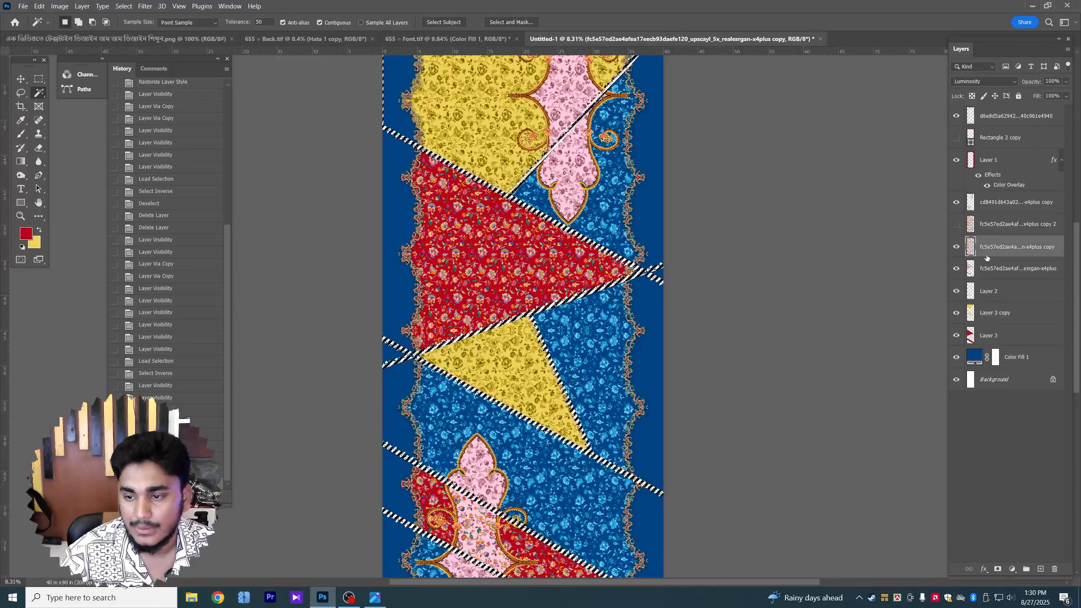
left_click(956, 247)
left_click(957, 248)
right_click(550, 199)
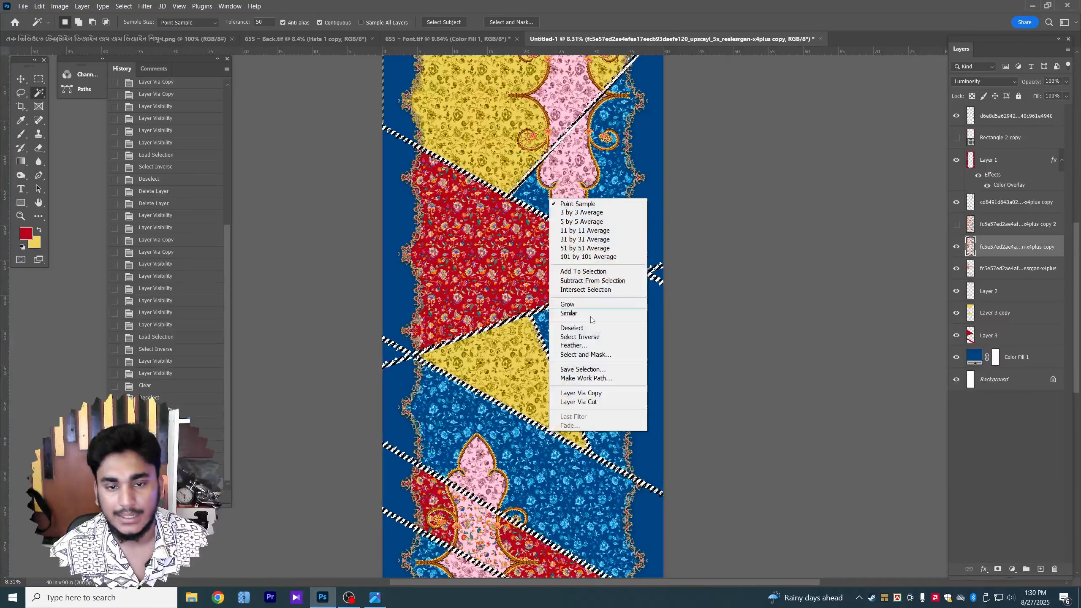
left_click(593, 338)
key("Delete")
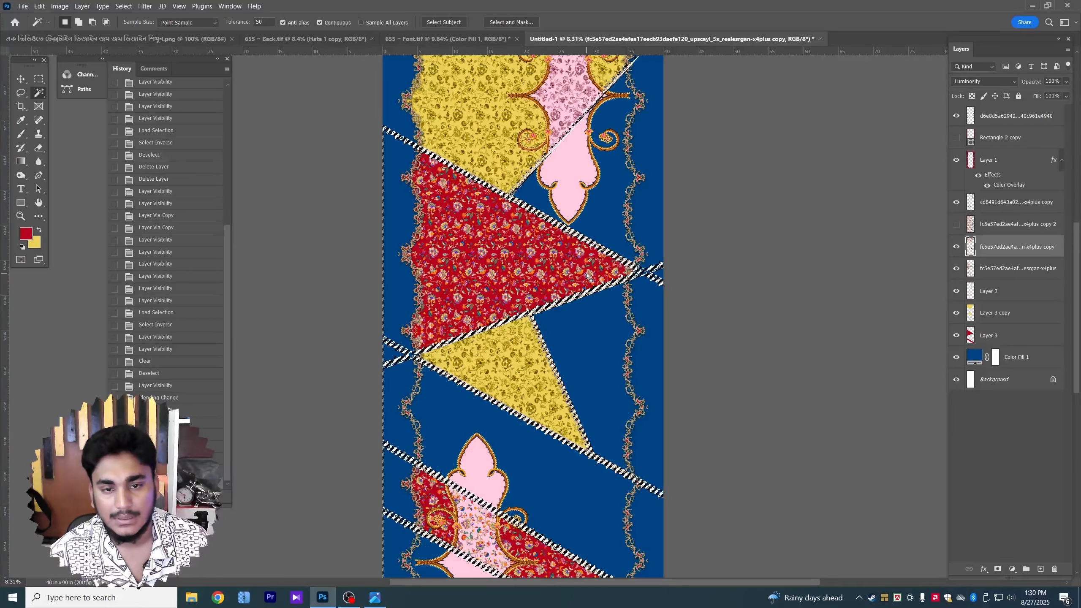
key("ctrl+d")
Show the second floral copy at 30% opacity and move it directly below Layer 3 in the layer order
scroll(494, 205, "up", 4)
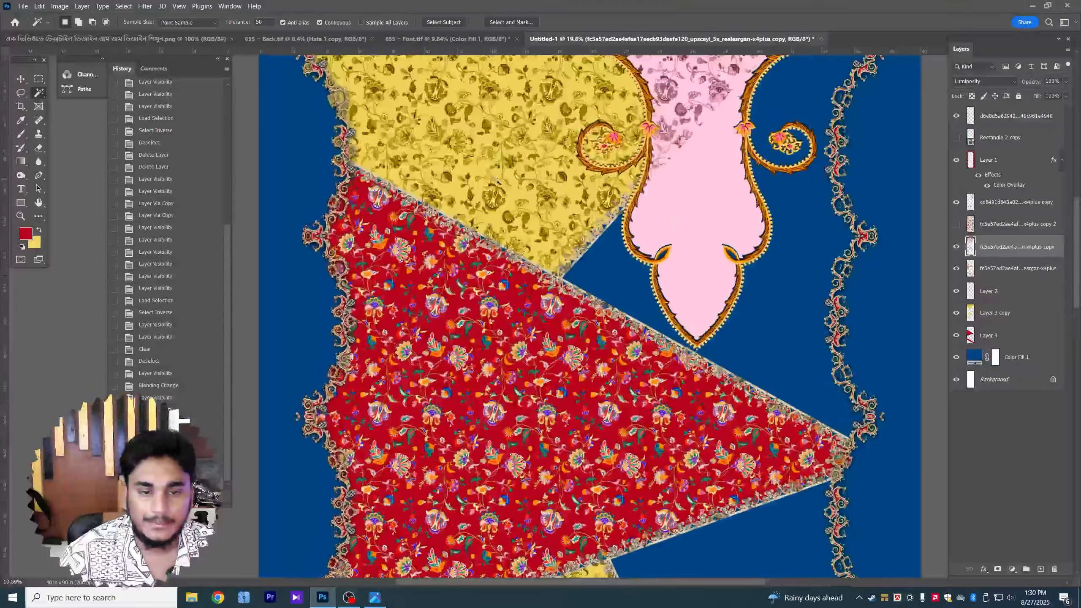
scroll(498, 198, "down", 3)
scroll(500, 192, "up", 3)
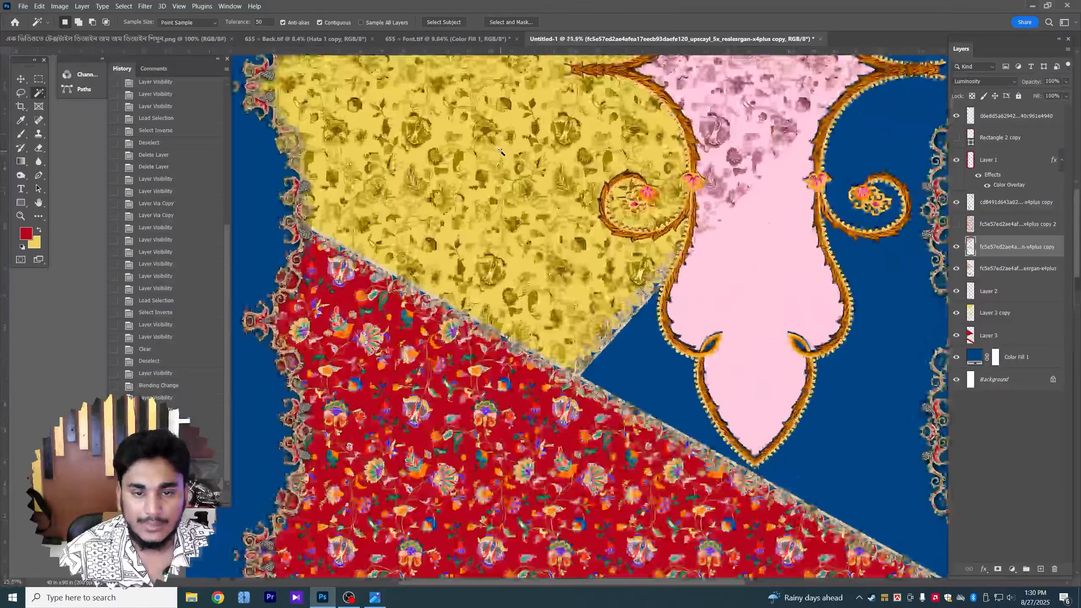
scroll(501, 159, "down", 3)
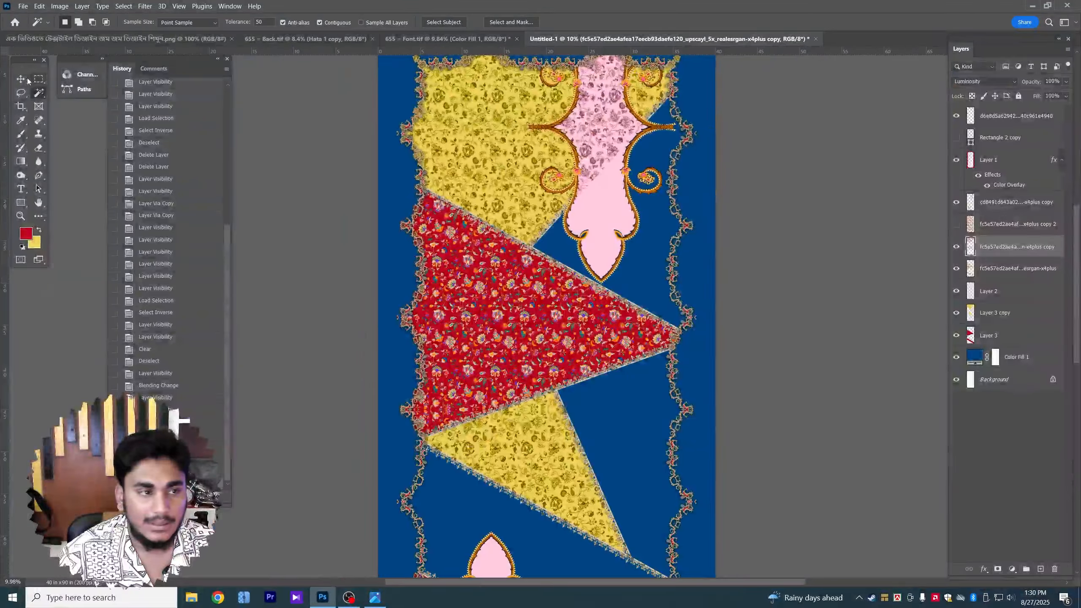
key("v")
scroll(532, 289, "down", 1)
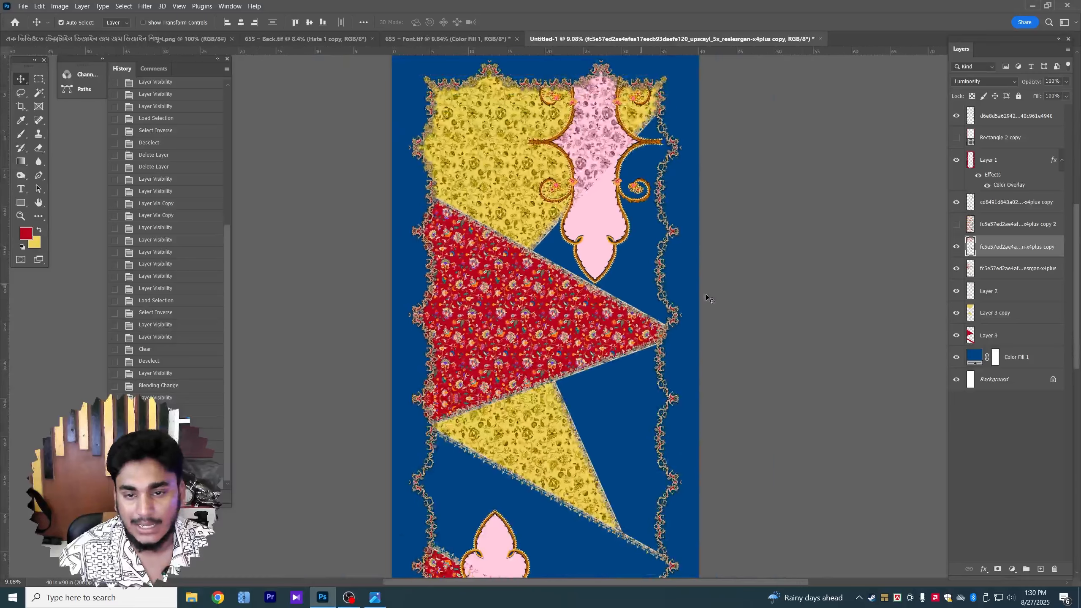
left_click(954, 222)
left_click(988, 230)
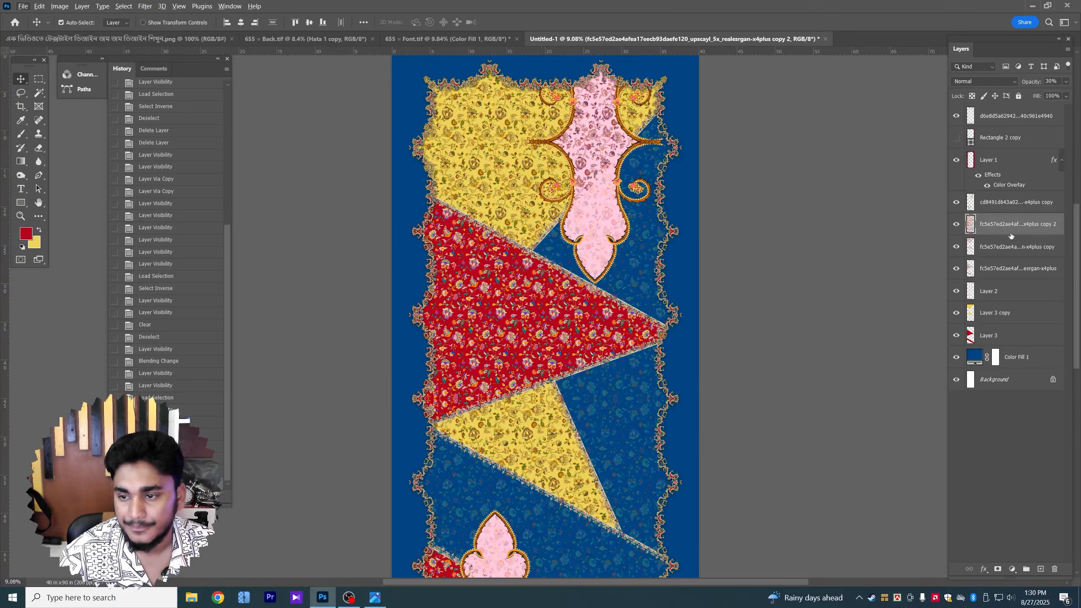
left_click_drag(991, 225, 991, 346)
Try 50% opacity on the second floral copy over the blue ground and restore it to 100%
scroll(573, 320, "up", 3)
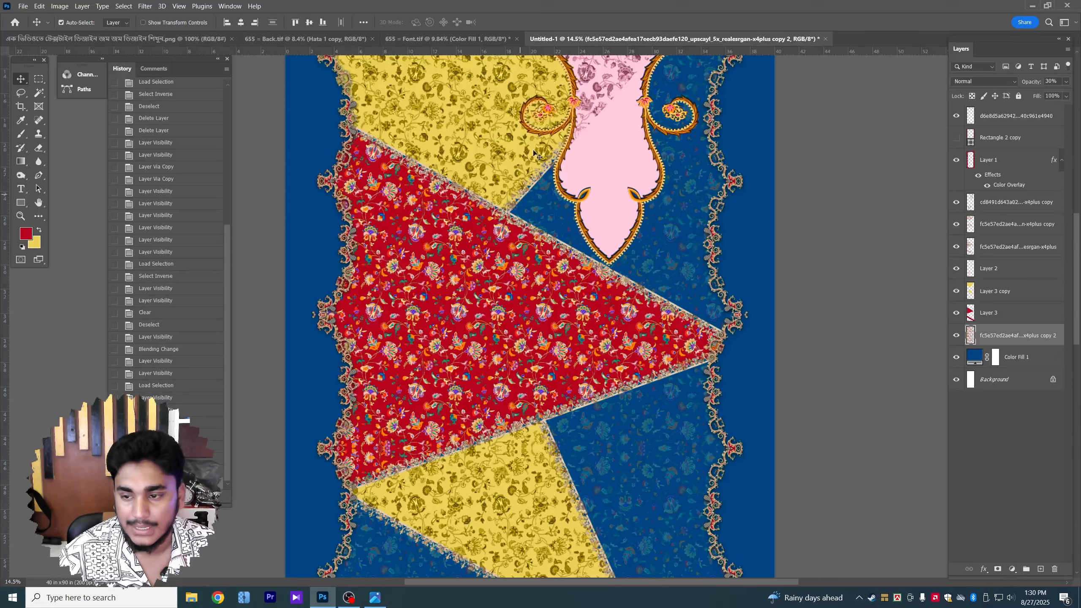
scroll(543, 309, "down", 1)
key("5")
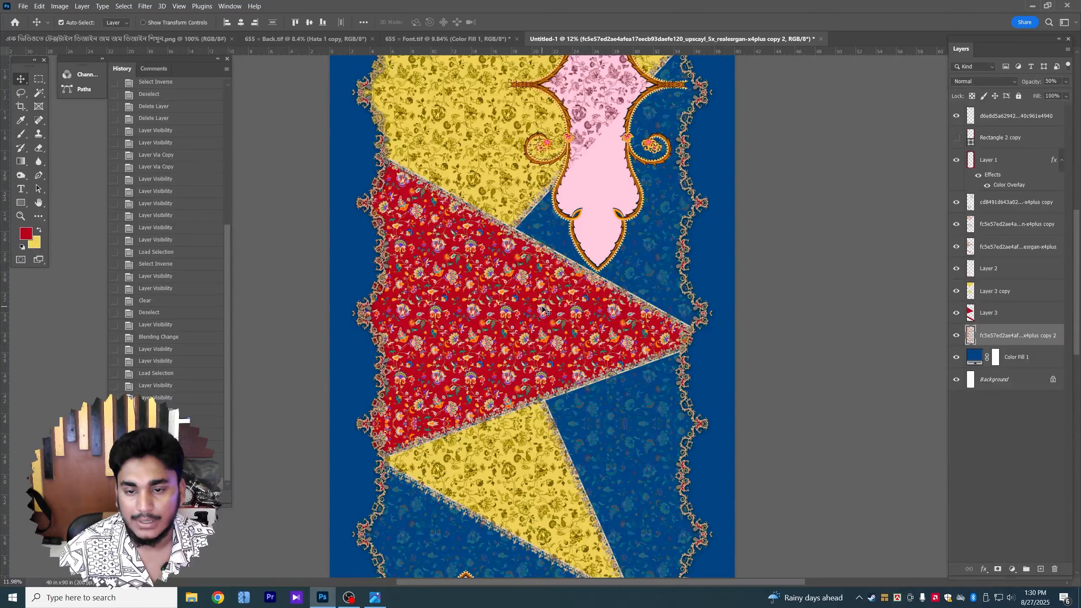
key("0")
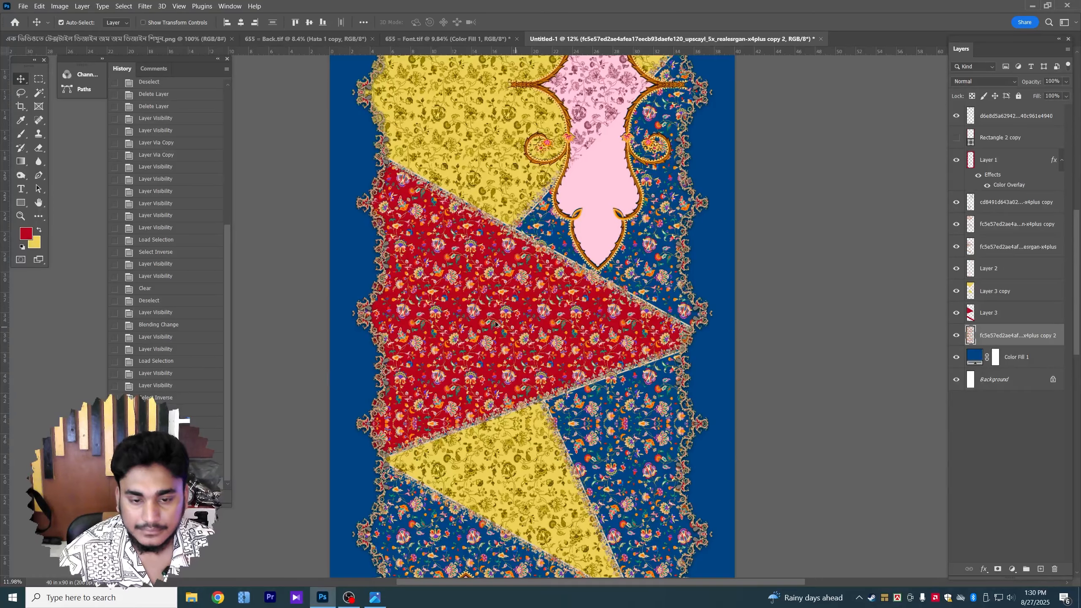
Select the floral pattern layer on the red sections and set its opacity to 50%
scroll(495, 323, "up", 2)
left_click(471, 308)
key("5")
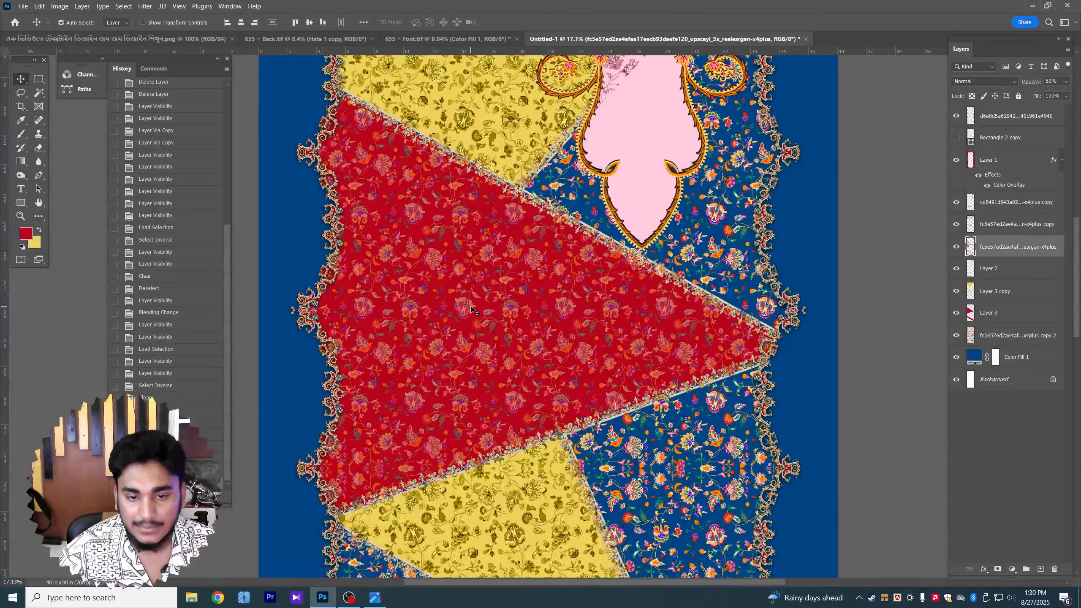
scroll(472, 309, "down", 3)
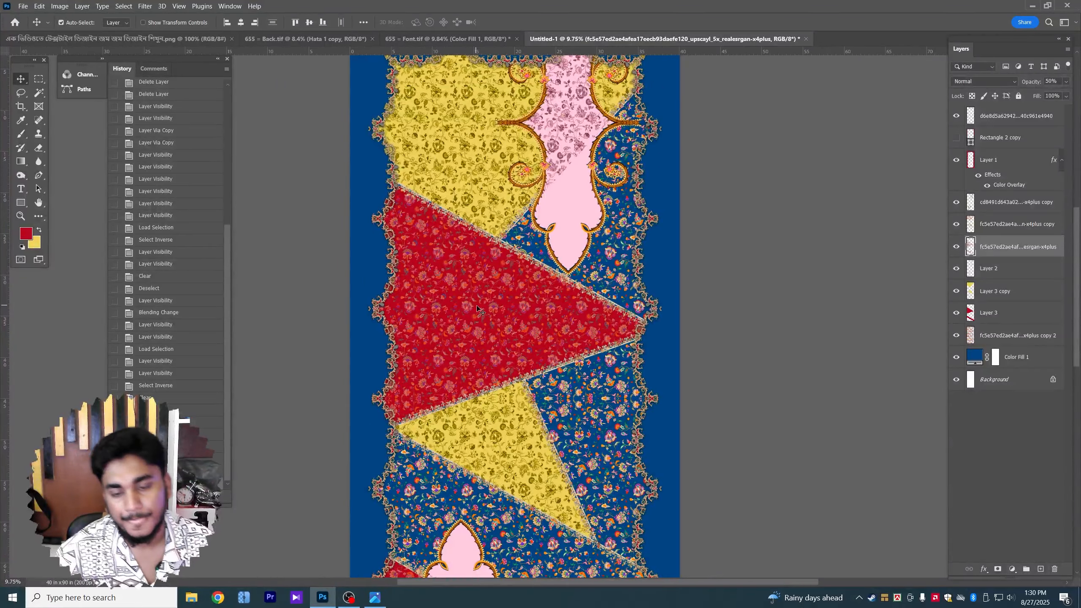
Try 30% opacity on the floral pattern over the red sections, restore 50%, and check the whole design
scroll(485, 337, "down", 3)
scroll(462, 407, "down", 2)
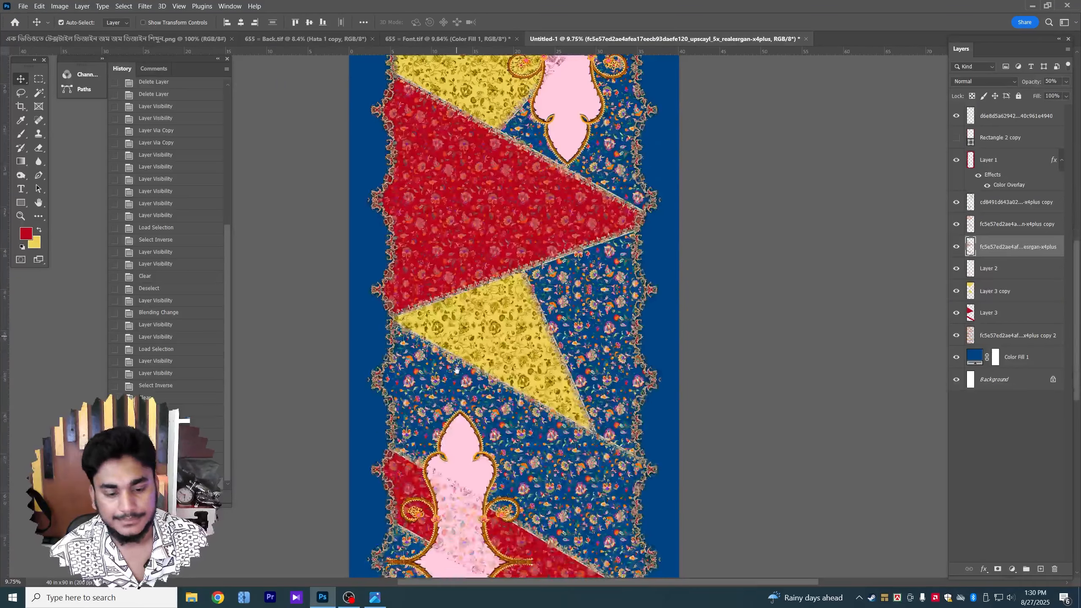
key("3")
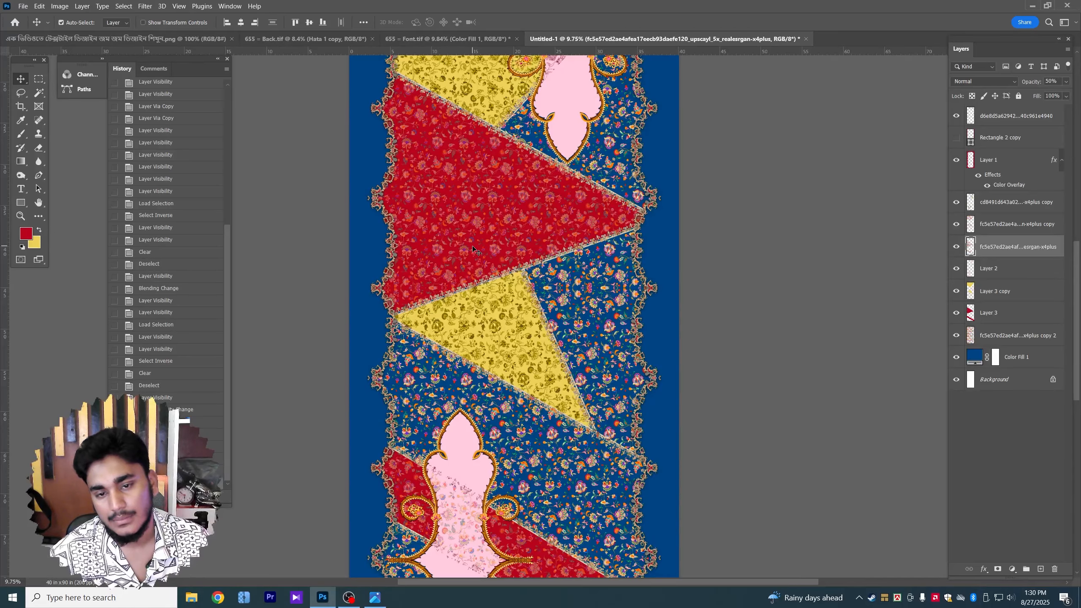
scroll(479, 238, "up", 4)
scroll(487, 231, "down", 3)
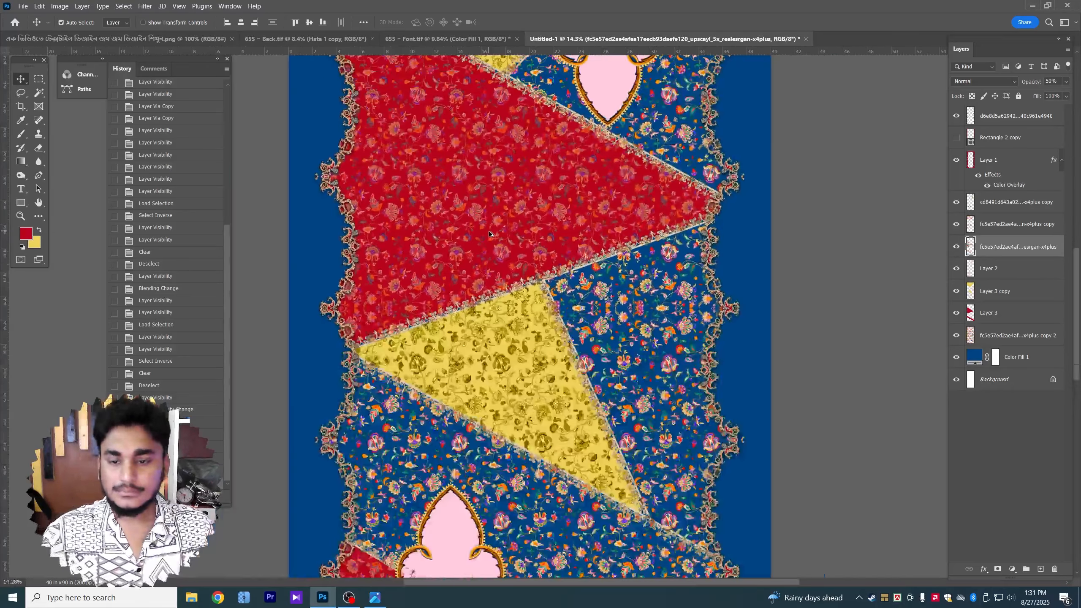
scroll(581, 235, "down", 1)
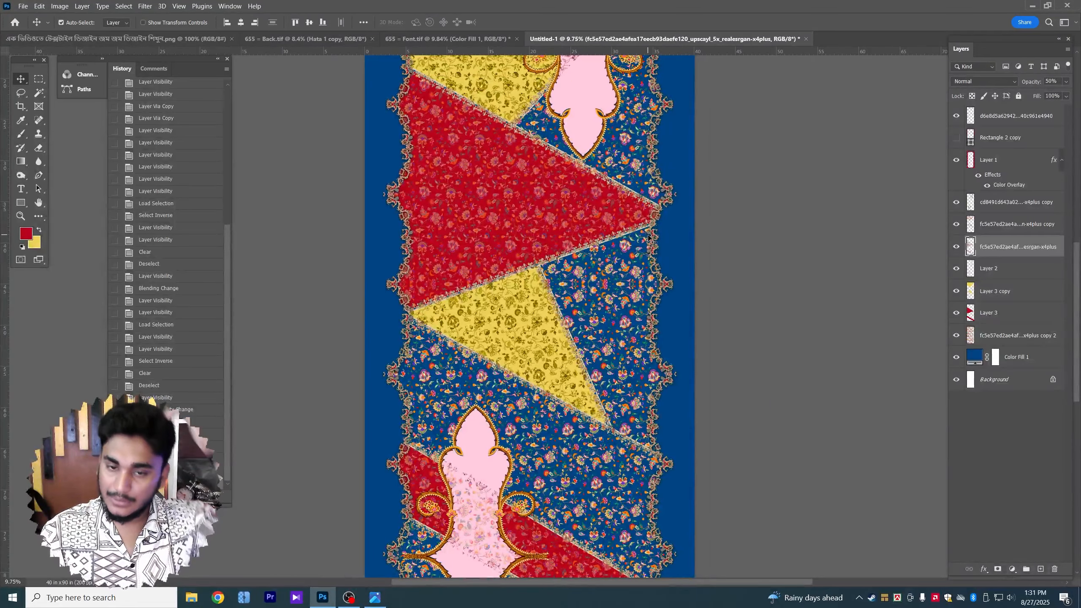
scroll(580, 276, "down", 2)
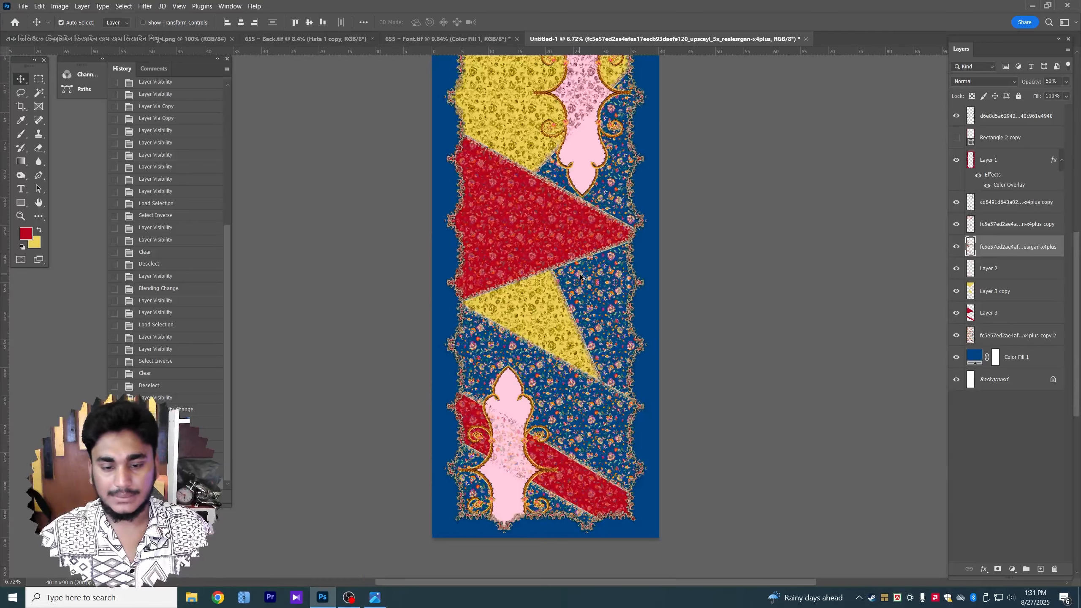
key("ctrl+0")
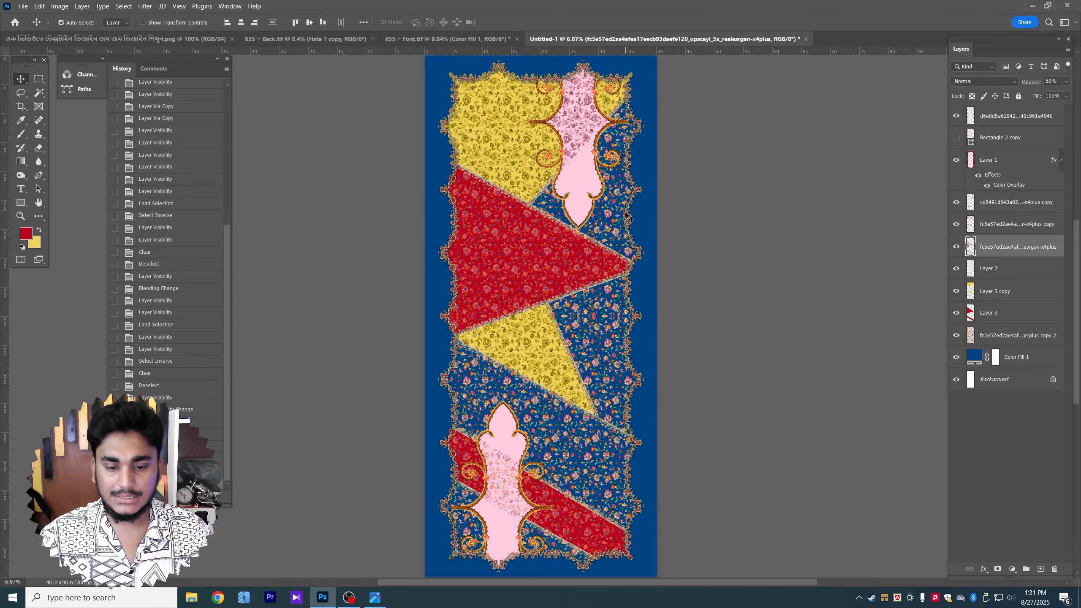
Check where the red-section floral pattern overlaps the lower pink arch, and move its layer directly above Layer 3, beneath Layer 3 copy
scroll(502, 511, "up", 7)
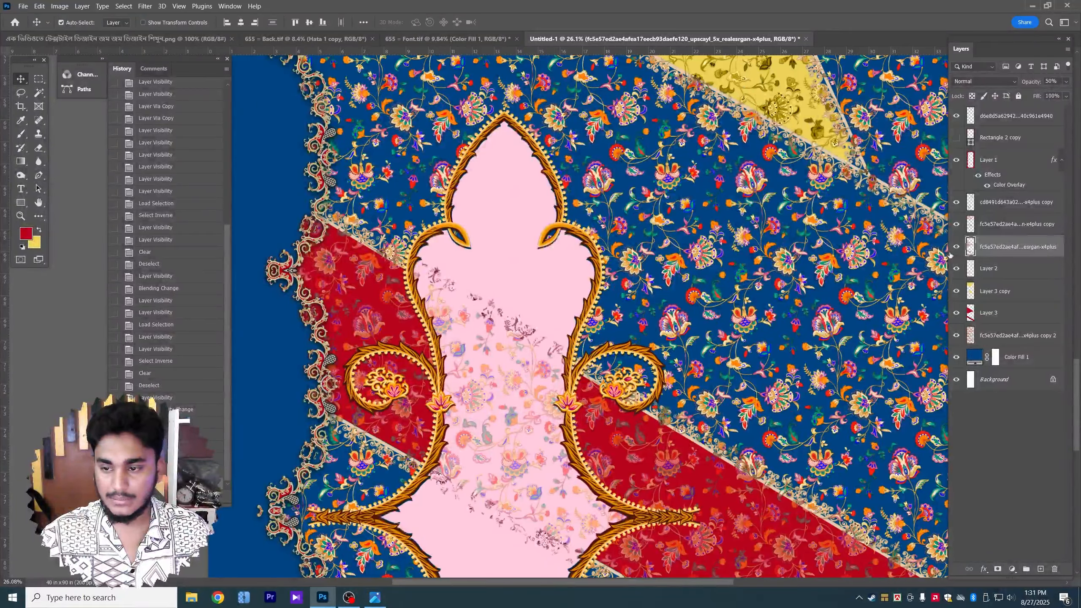
left_click(956, 254)
left_click(956, 254)
key("ctrl+minus")
key("ctrl+minus")
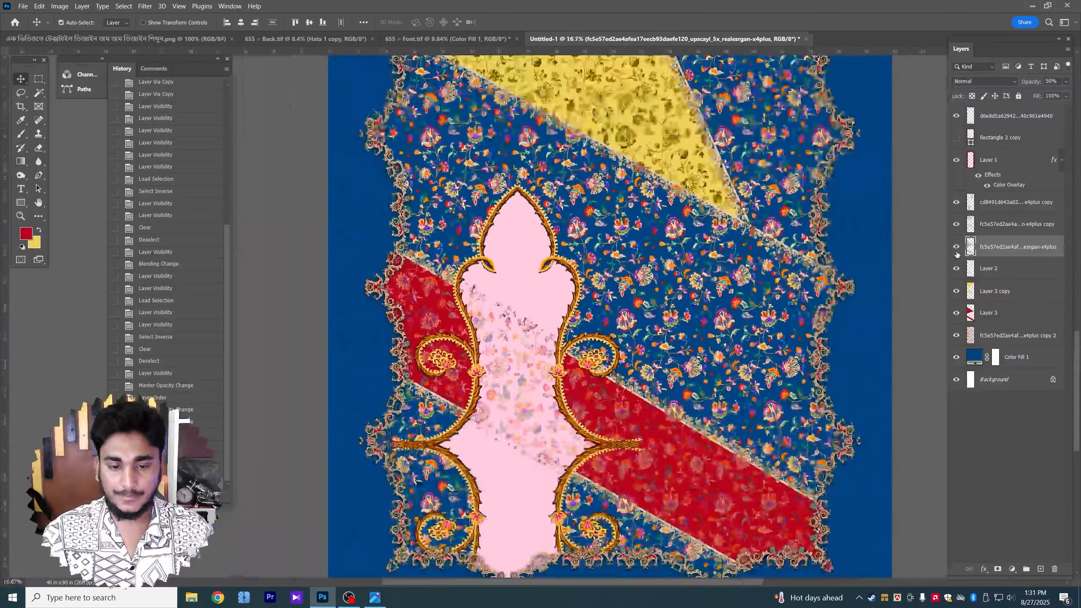
key("ctrl+bracketleft")
key("ctrl+bracketleft")
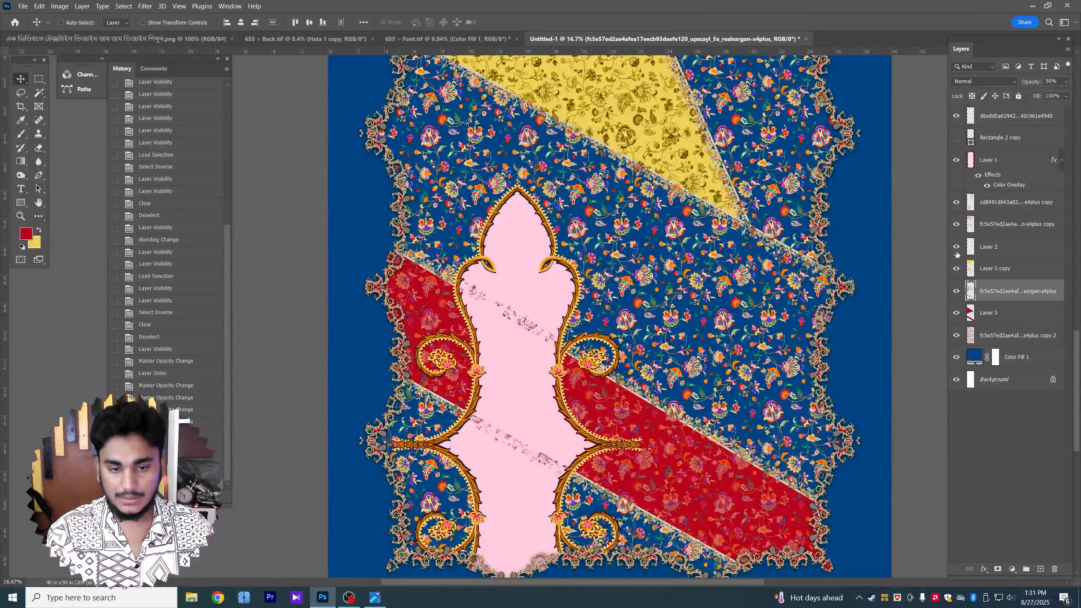
Find the floral copy layer leaving stray fragments inside the lower pink arch and lasso the upper band of those fragments
scroll(518, 304, "up", 5)
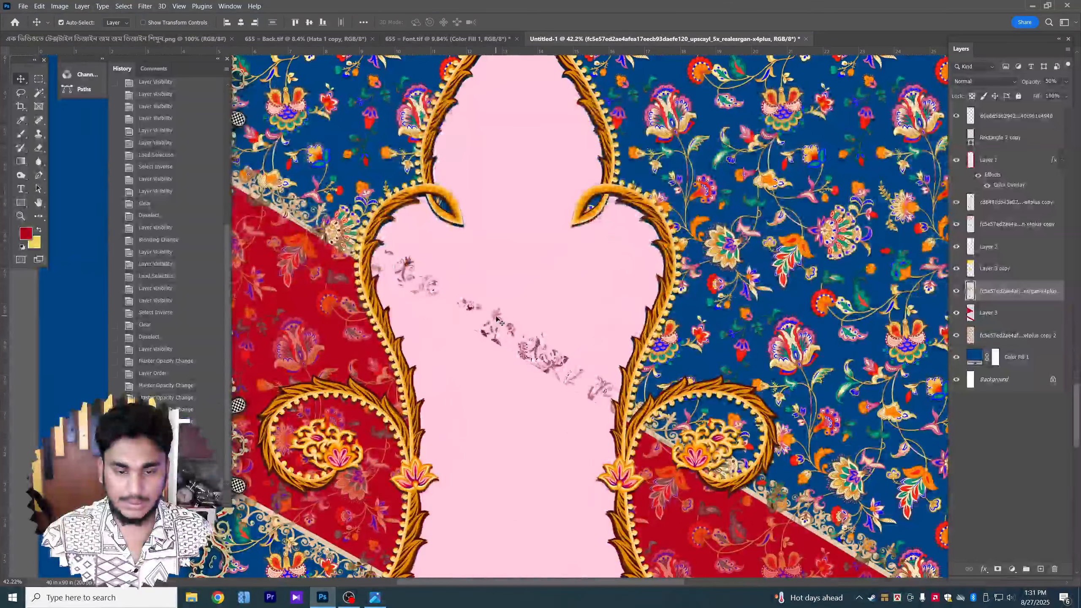
left_click(838, 246)
left_click(956, 224)
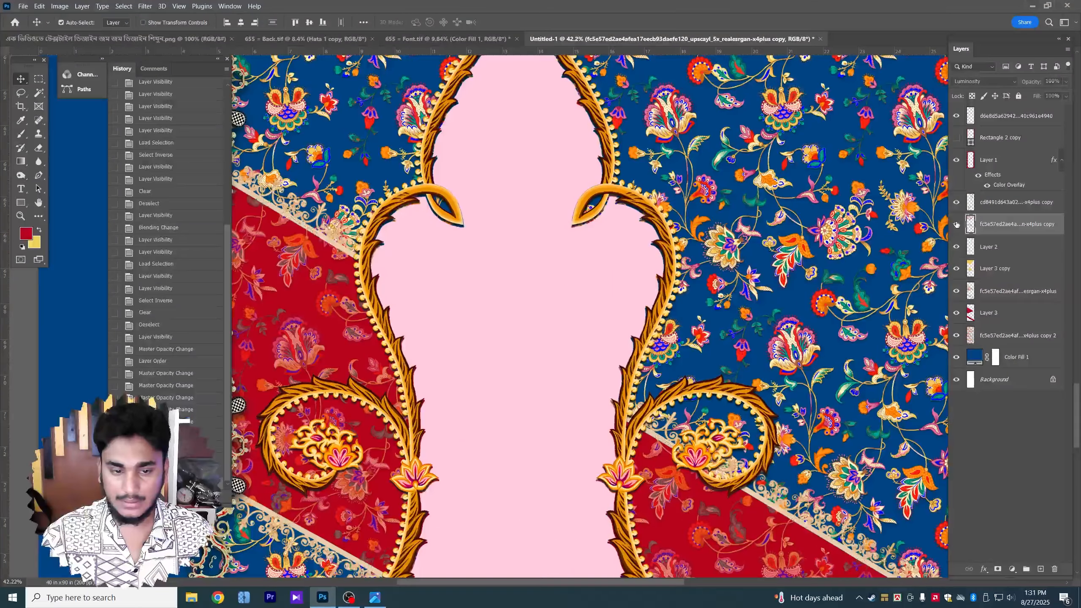
left_click(956, 224)
left_click(19, 93)
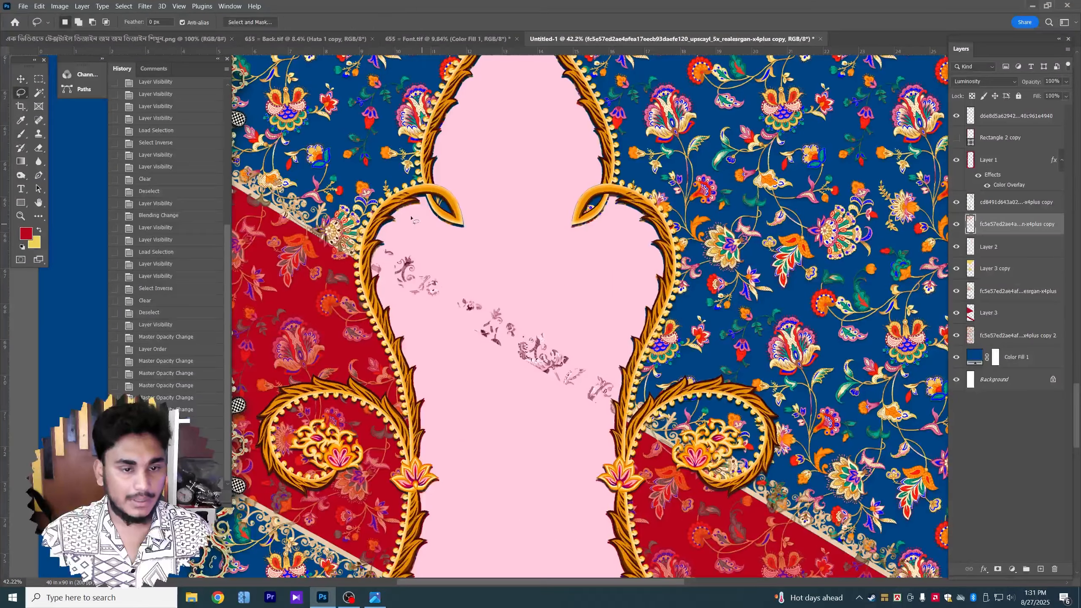
mouse_move(389, 213)
left_mouse_down()
mouse_move(375, 232)
mouse_move(371, 284)
mouse_move(564, 466)
mouse_move(630, 450)
mouse_move(636, 315)
left_mouse_up()
scroll(637, 315, "down", 5)
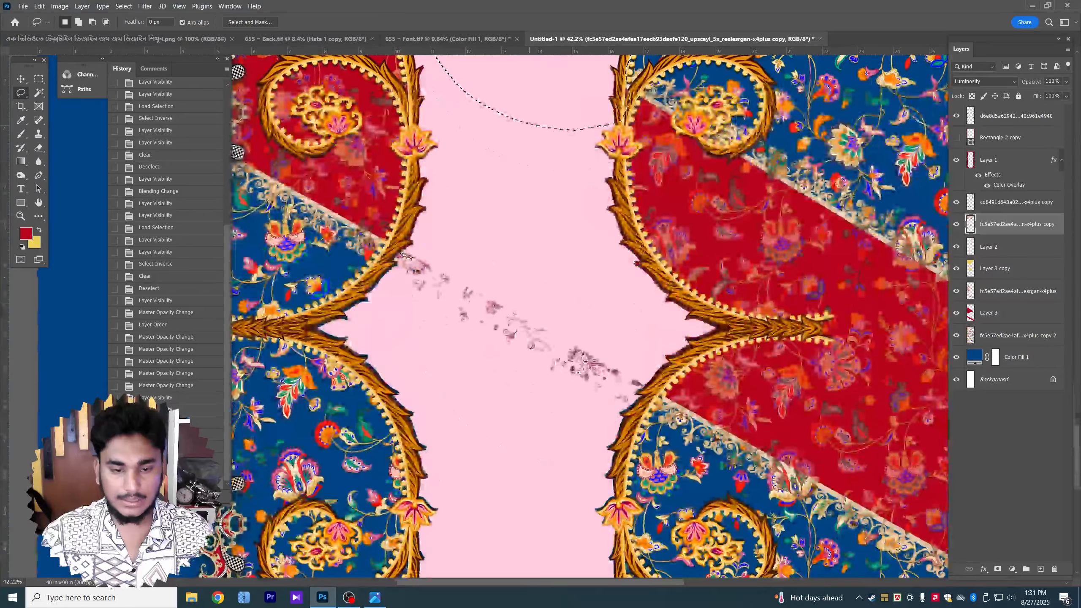